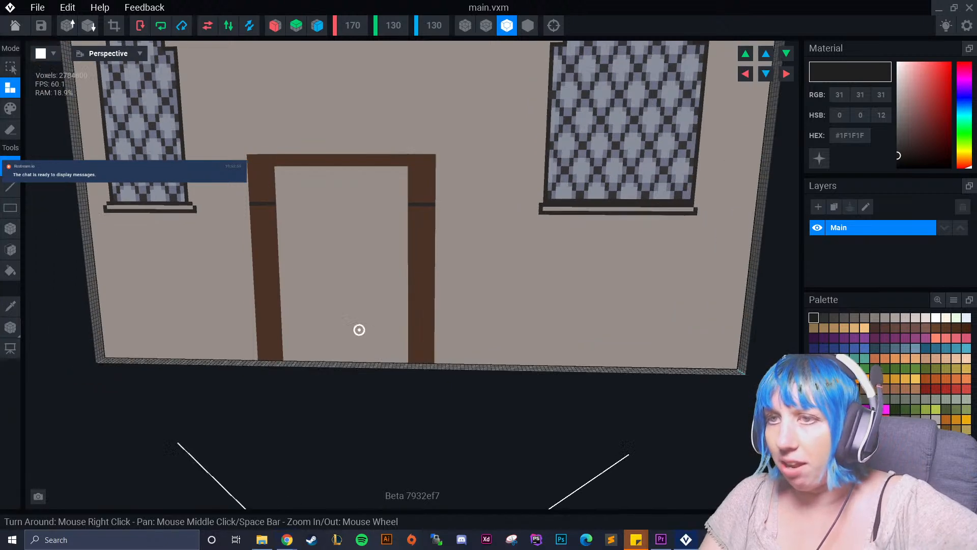
Look over the building's door wall and adjoining window wall, and close main.vxm with its changes saved.
scroll(371, 319, "down", 5)
right_click_drag(370, 321, 369, 323)
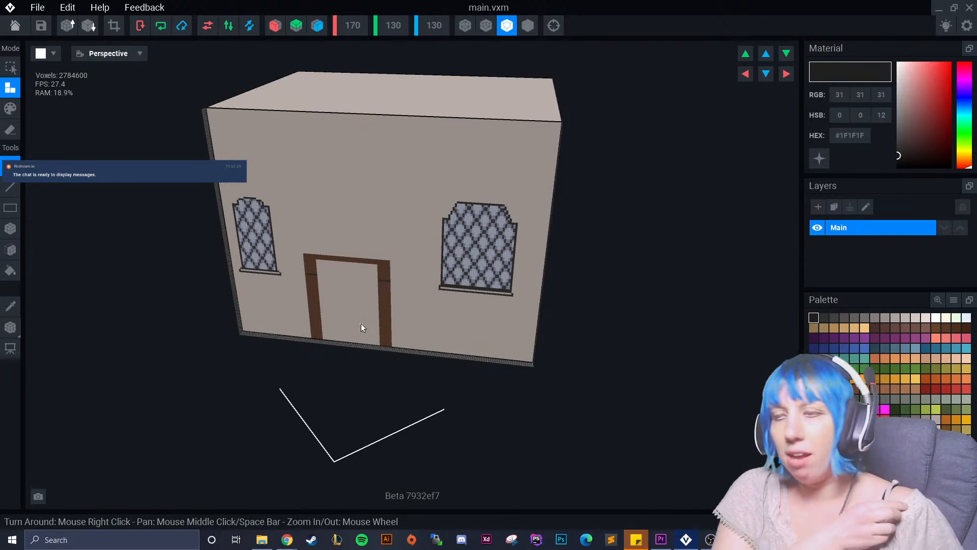
right_click_drag(391, 301, 392, 301)
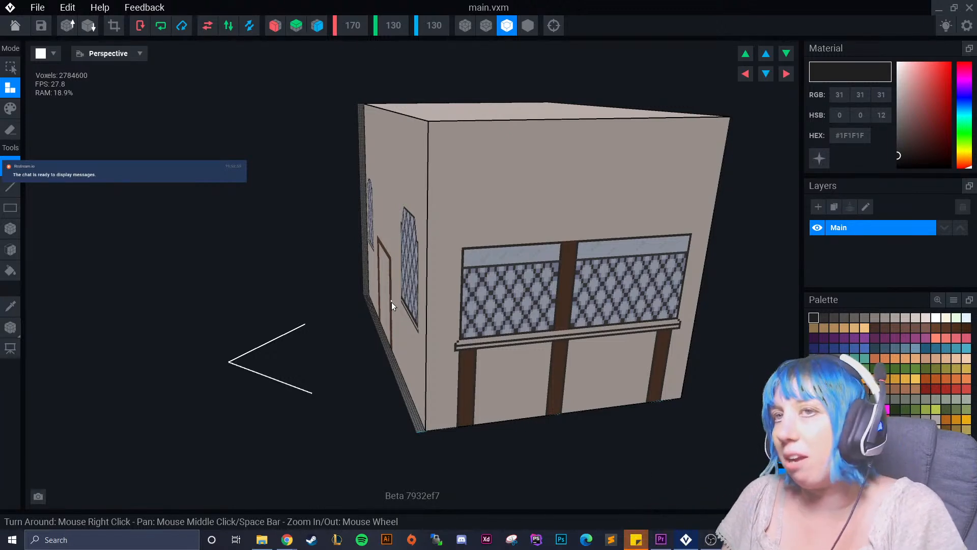
right_click_drag(472, 279, 351, 277)
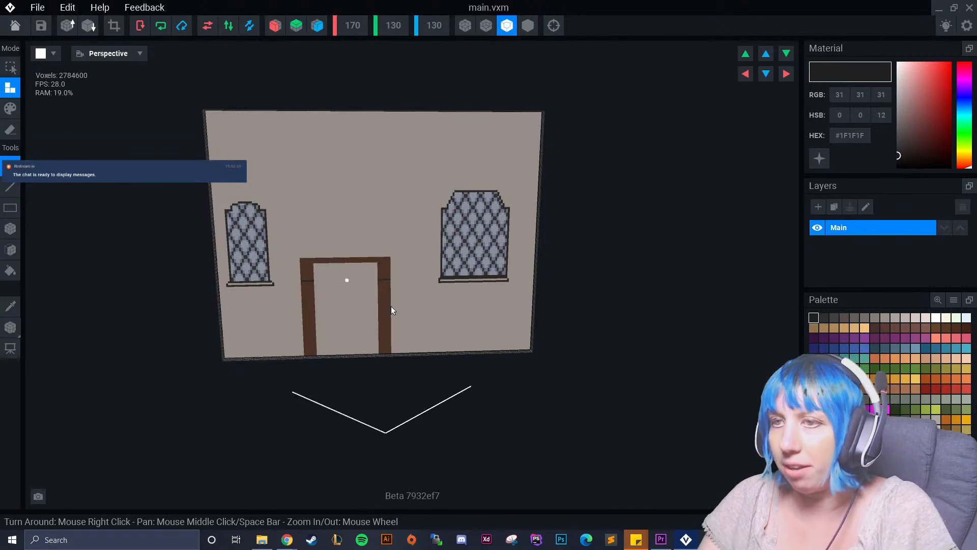
key("XF86AudioMute")
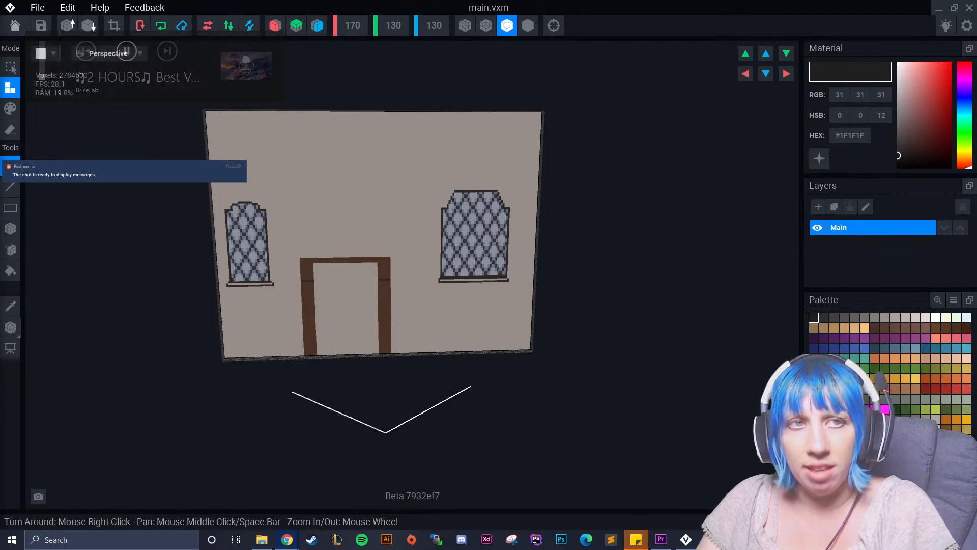
right_click_drag(391, 301, 392, 302)
right_click_drag(524, 408, 525, 409)
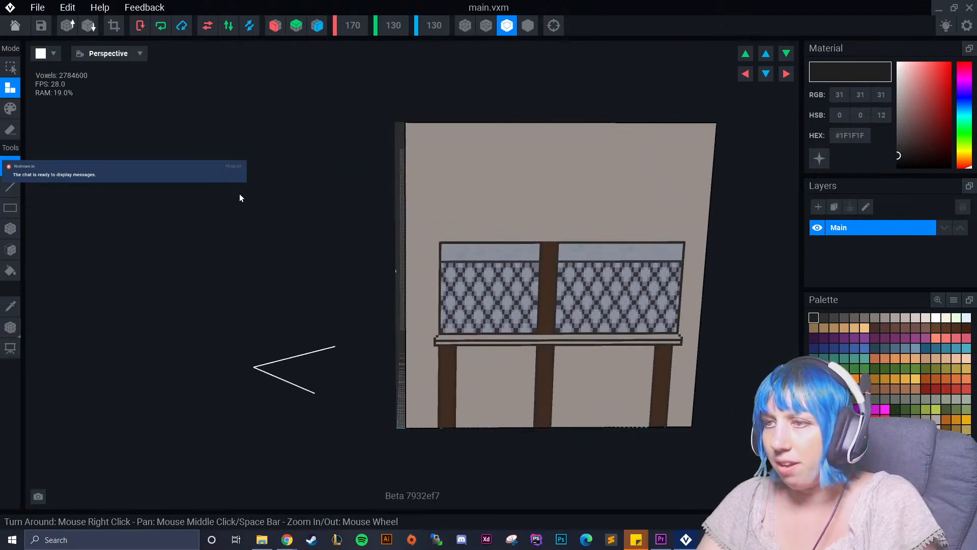
left_click(16, 26)
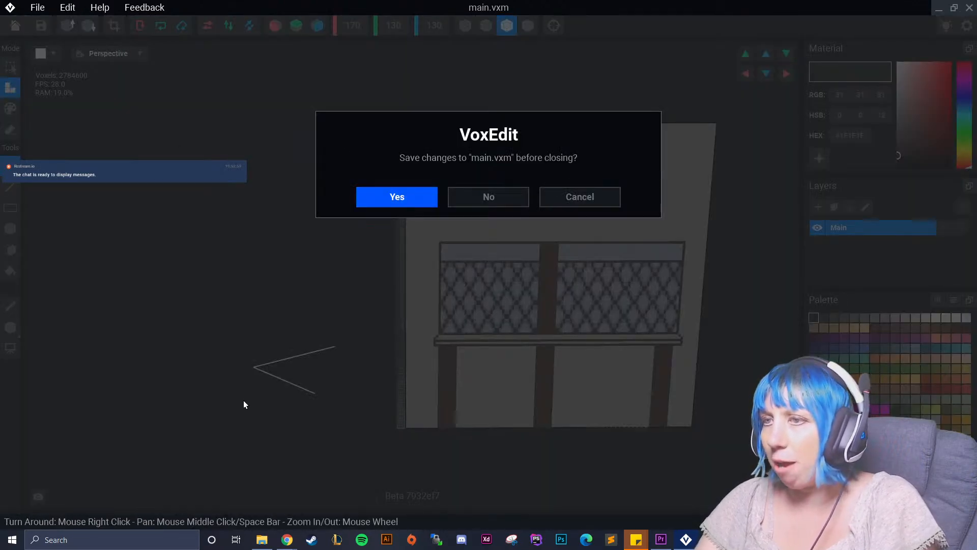
key("Return")
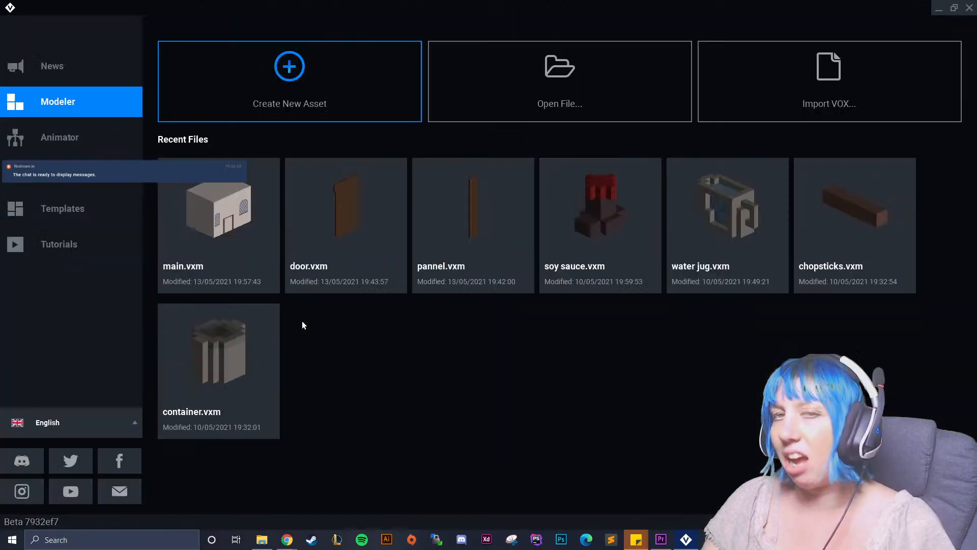
Create a new Animator asset named "final tavern" in the VoxEdit project's tavern shell folder.
left_click(105, 148)
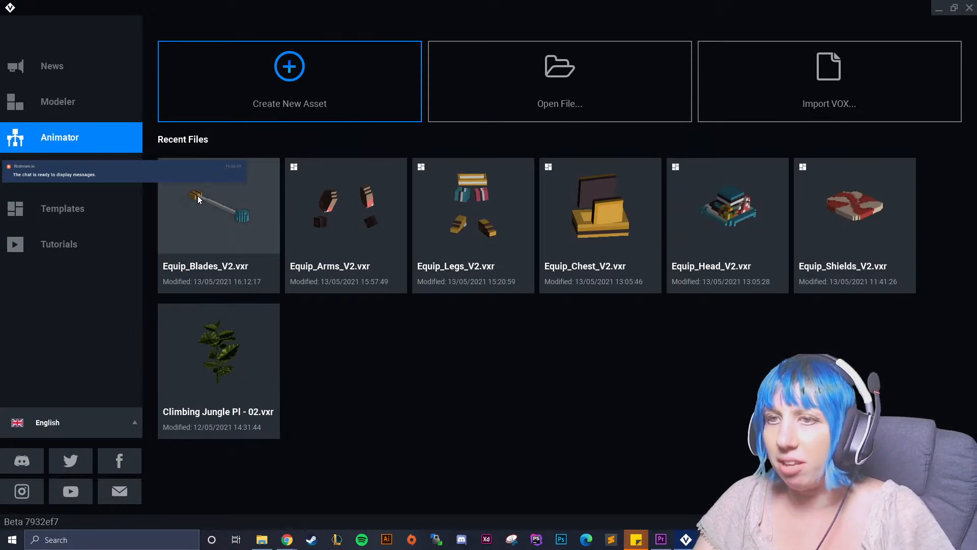
left_click(344, 90)
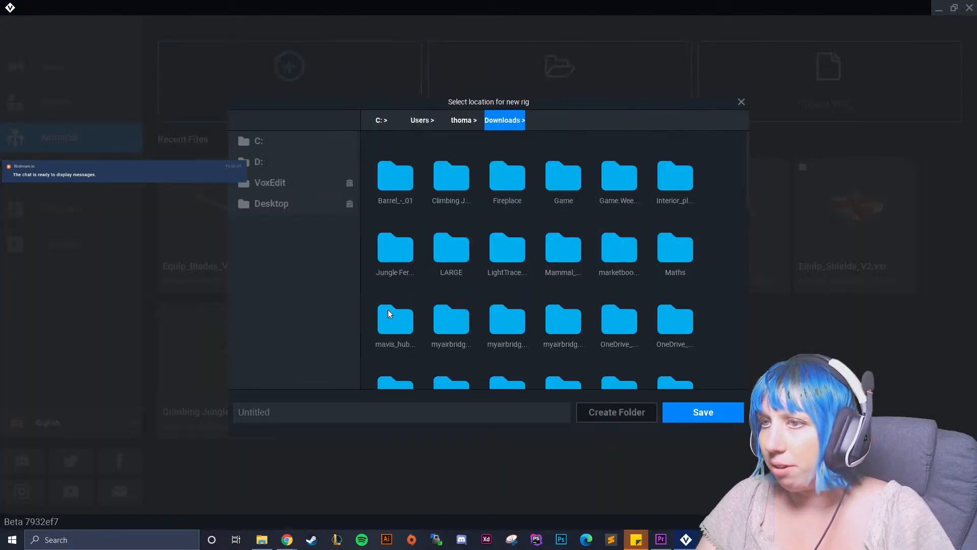
left_click(296, 185)
double_click(447, 260)
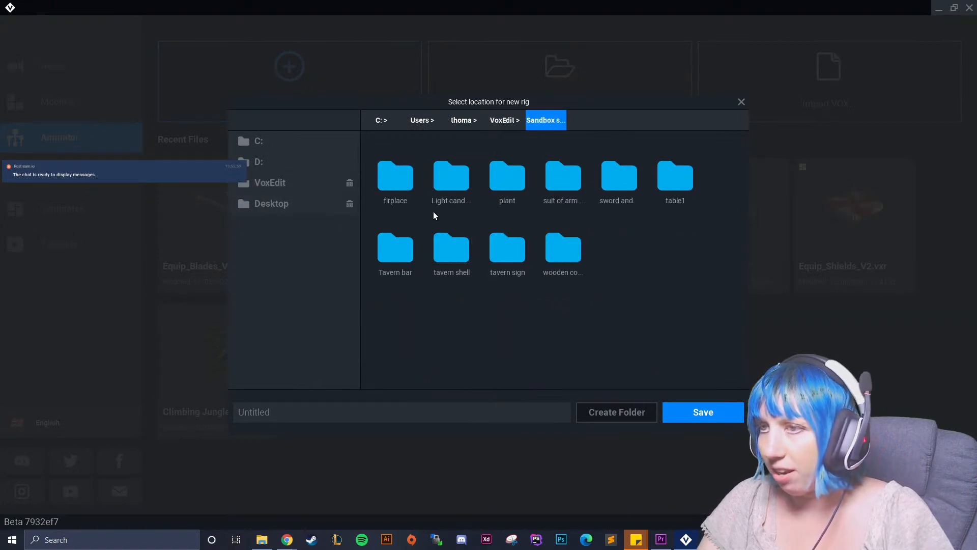
double_click(452, 251)
left_click(420, 411)
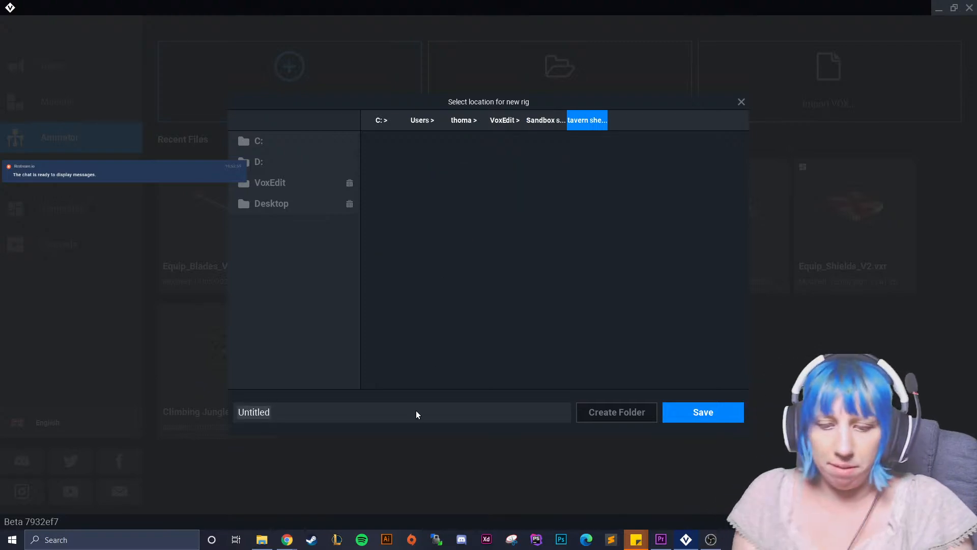
type("final tavern")
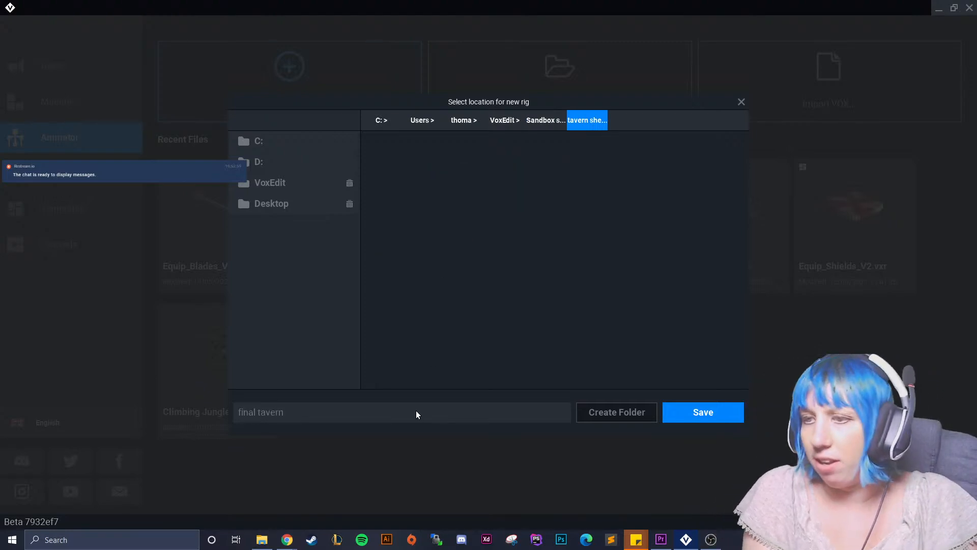
left_click(685, 410)
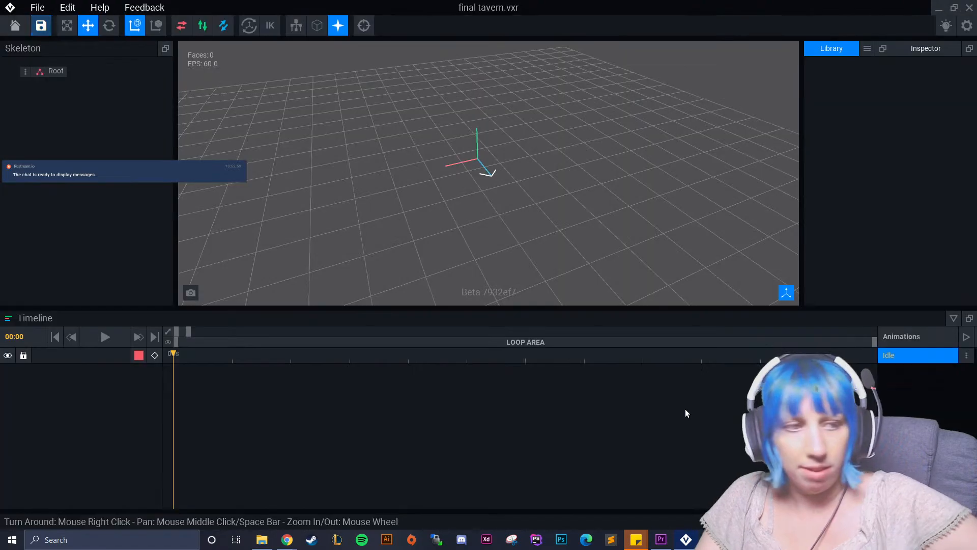
Create a child node named "Control node" under the Root node.
left_click(24, 71)
left_click(56, 82)
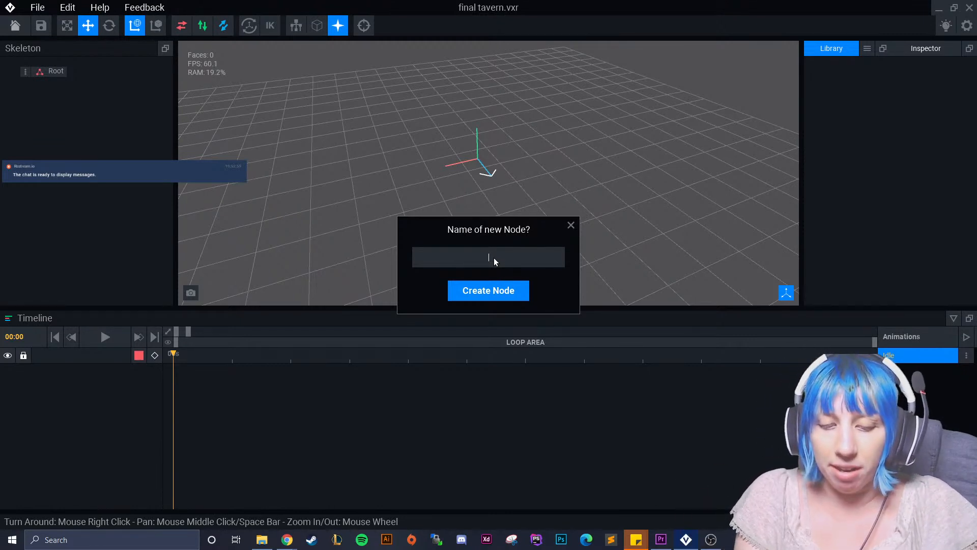
type("Co")
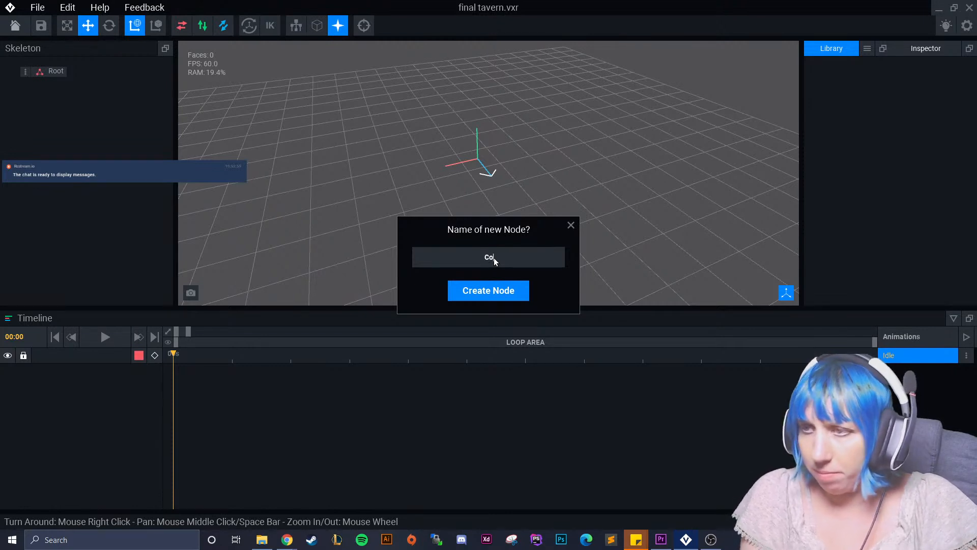
type("ntrntrol node")
key("Return")
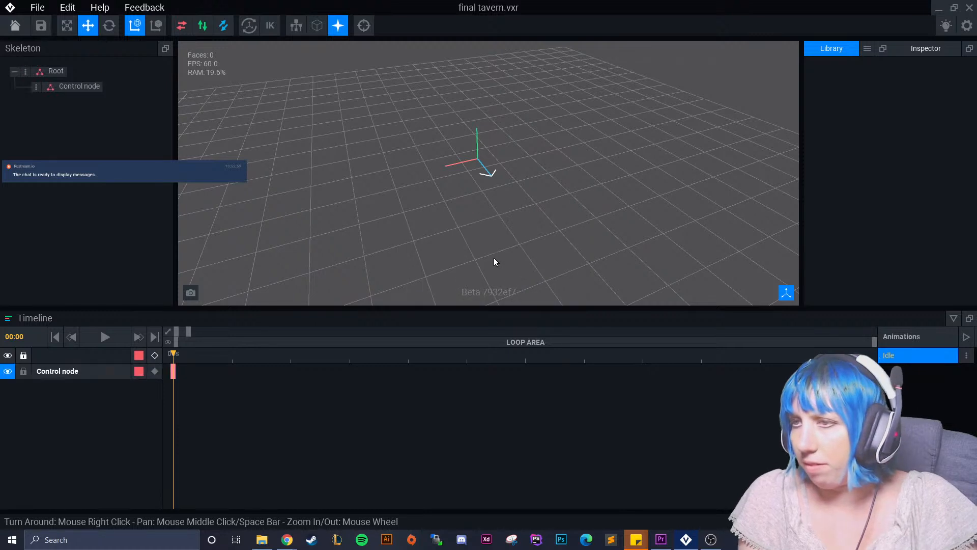
Create a child node named "Main building" under Control node.
left_click(36, 91)
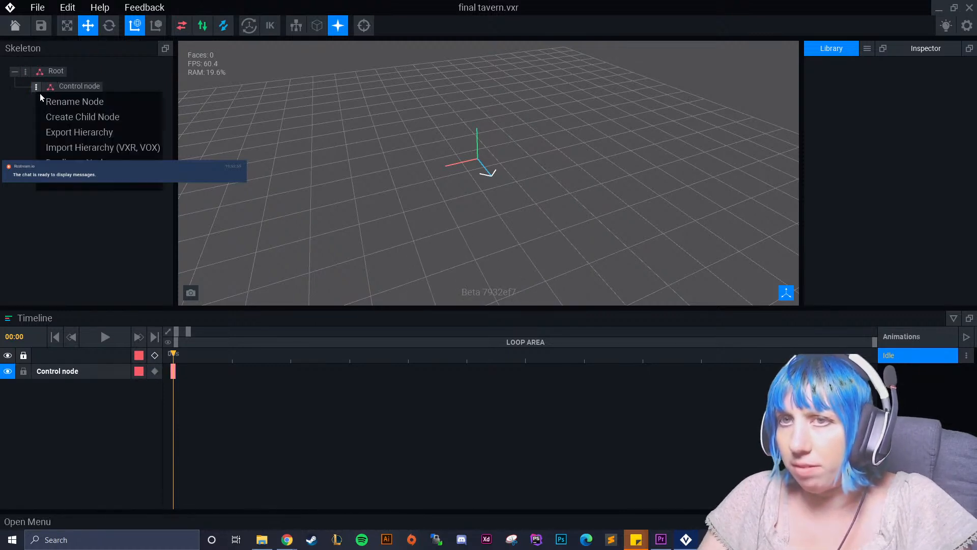
left_click(83, 113)
type("Main building")
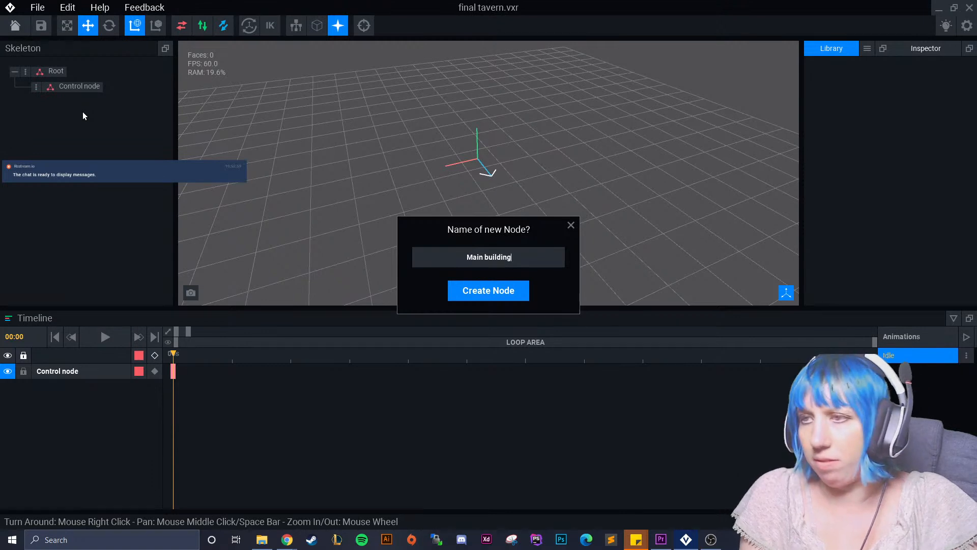
key("Return")
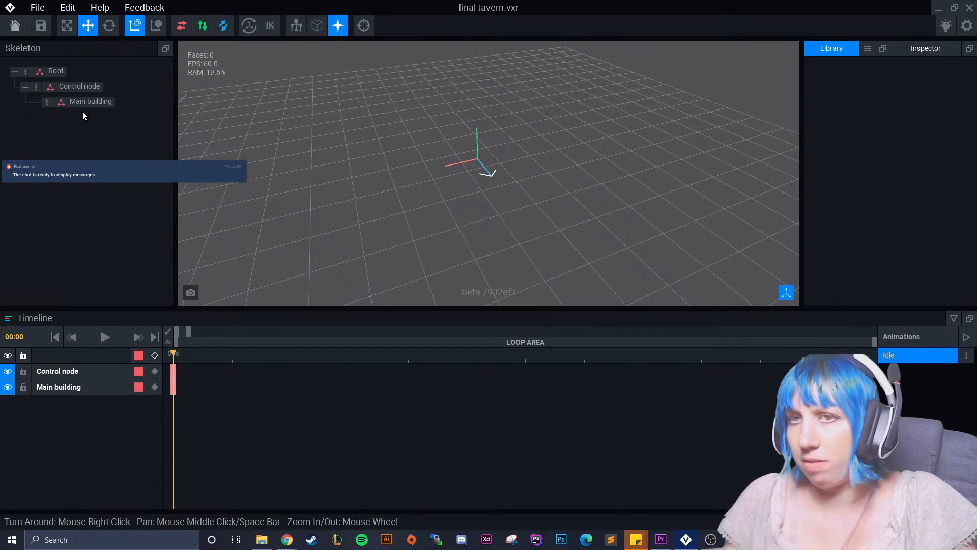
Import the main VXM model from the tavern shell folder into the library.
left_click(867, 48)
left_click(890, 71)
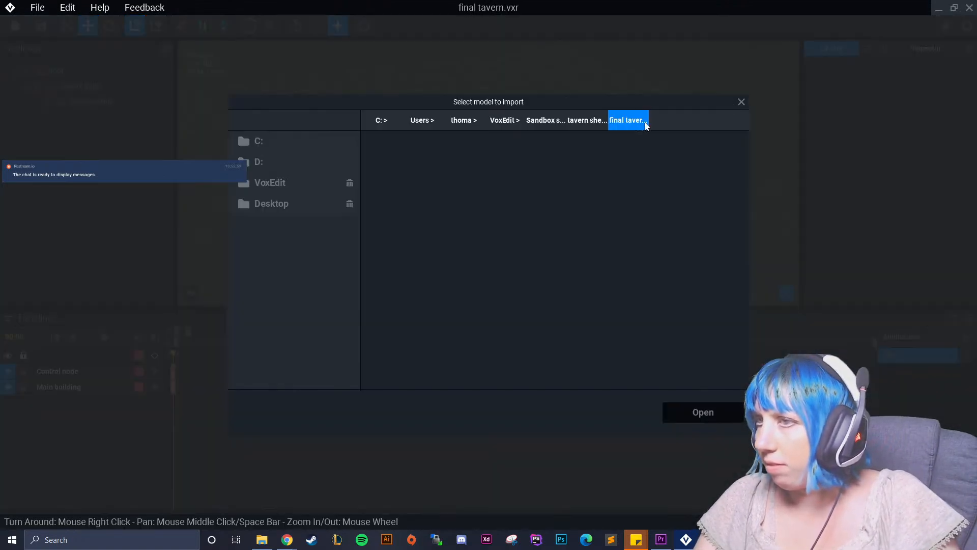
left_click(564, 176)
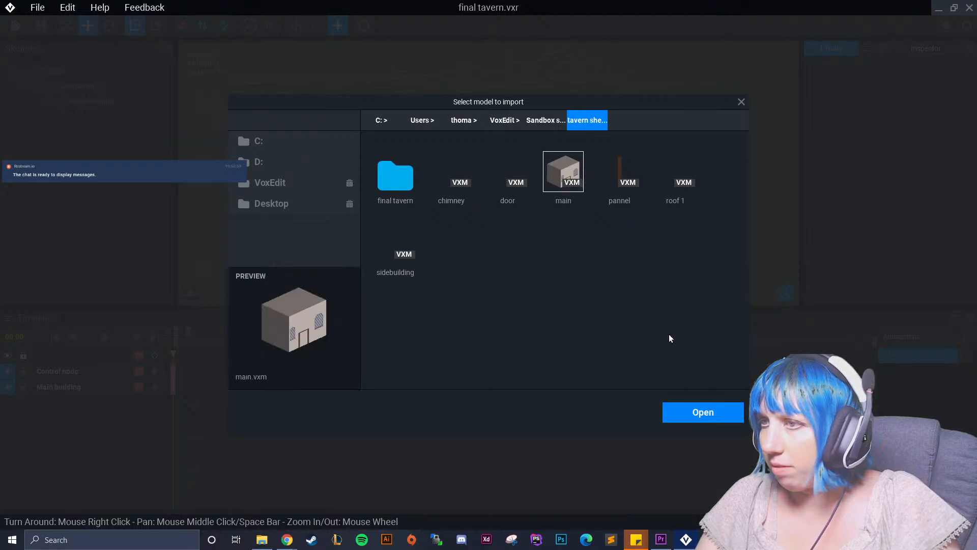
left_click(704, 410)
Import the pannel and door VXM models from the tavern shell folder into the library.
left_click(867, 49)
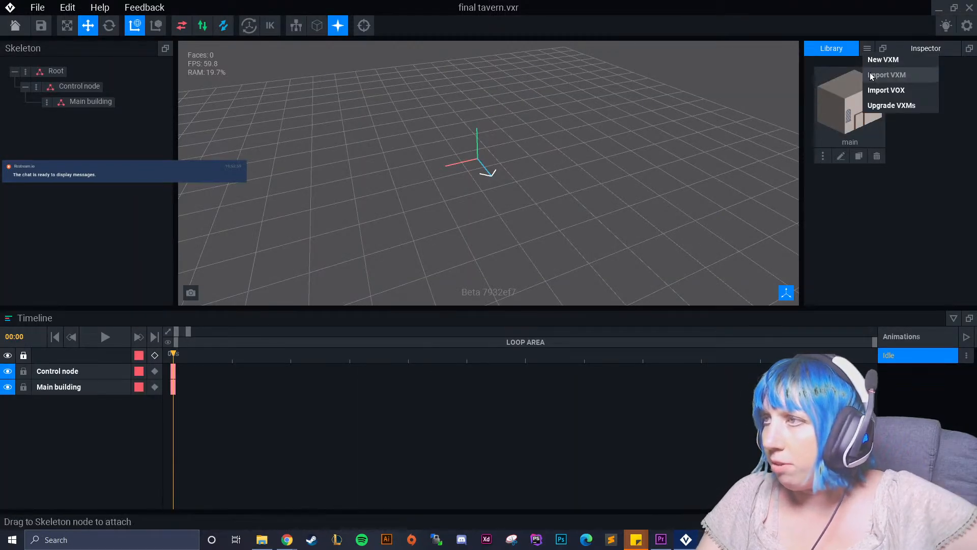
left_click(886, 75)
left_click(621, 186)
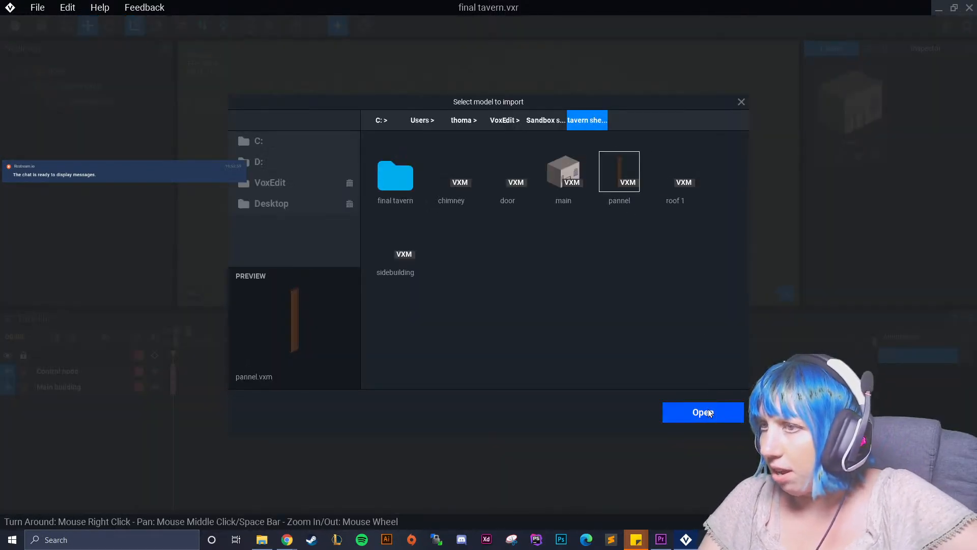
left_click(704, 413)
left_click(867, 49)
left_click(893, 76)
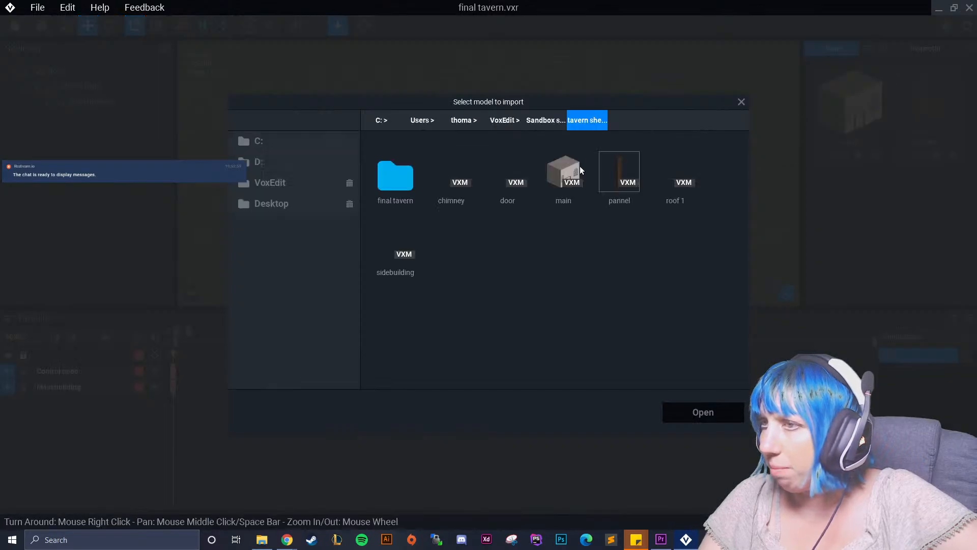
left_click(506, 182)
left_click(702, 410)
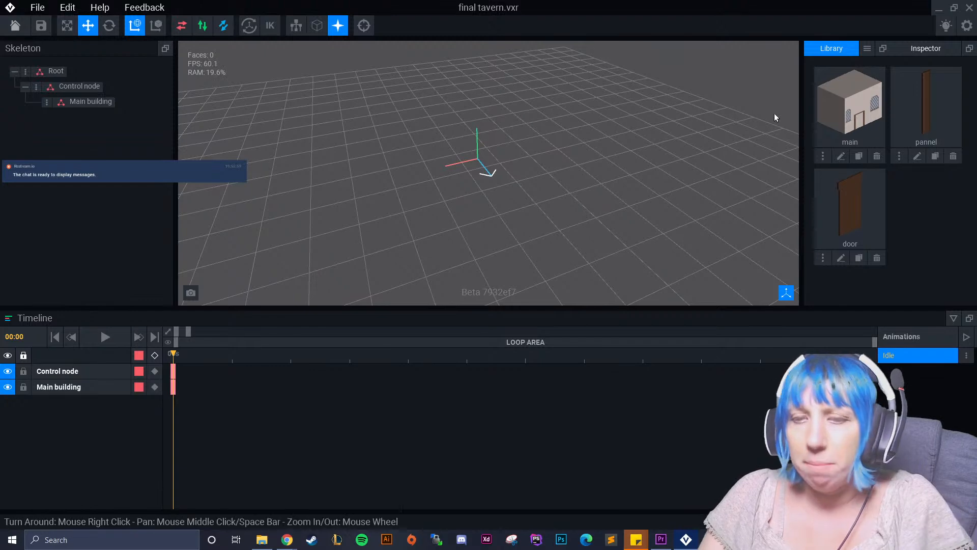
Attach the main model to the Main building node and open that model for editing.
left_click_drag(849, 107, 90, 102)
right_click_drag(565, 192, 565, 192)
left_click(47, 113)
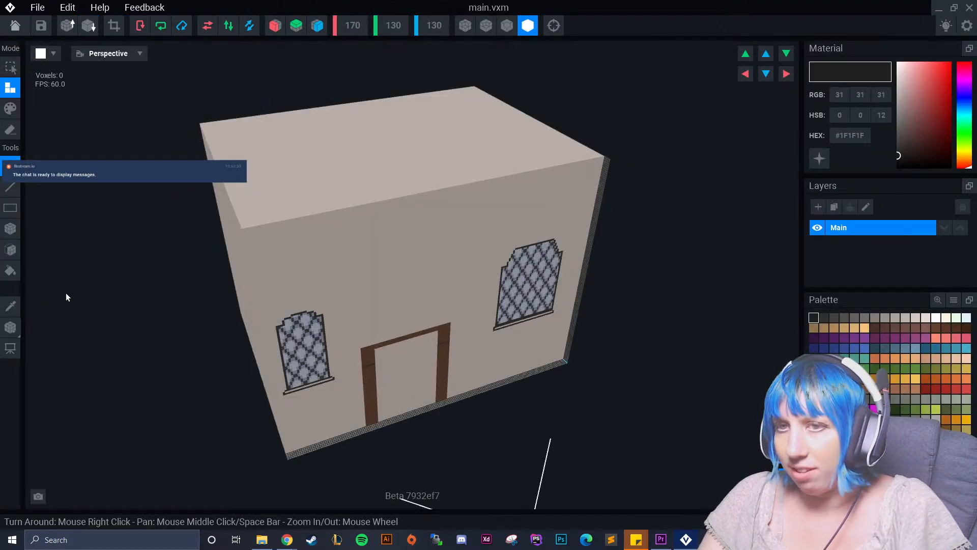
Move the main model's pivot to 95 on the red axis and forward on the blue axis, and return to the rig with the changes saved.
left_click(11, 327)
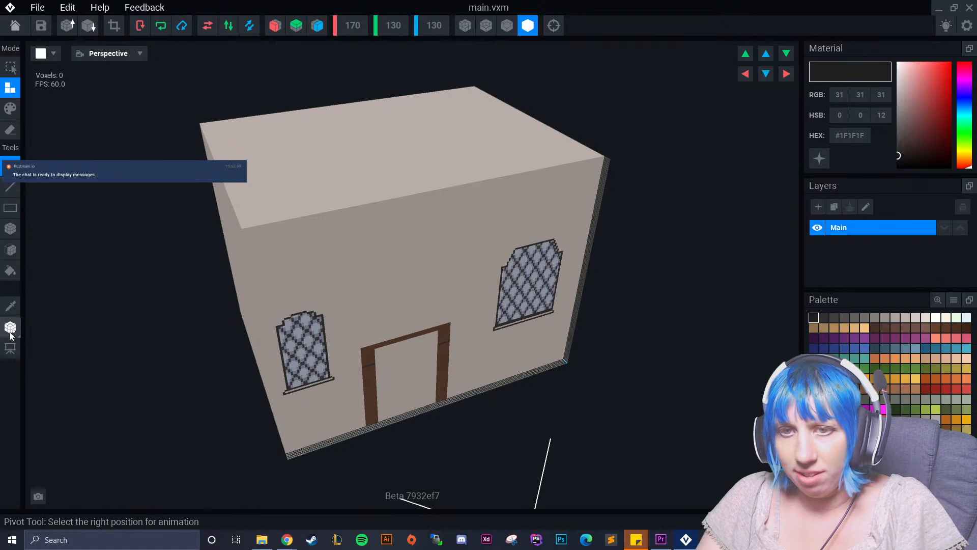
right_click_drag(378, 359, 439, 350)
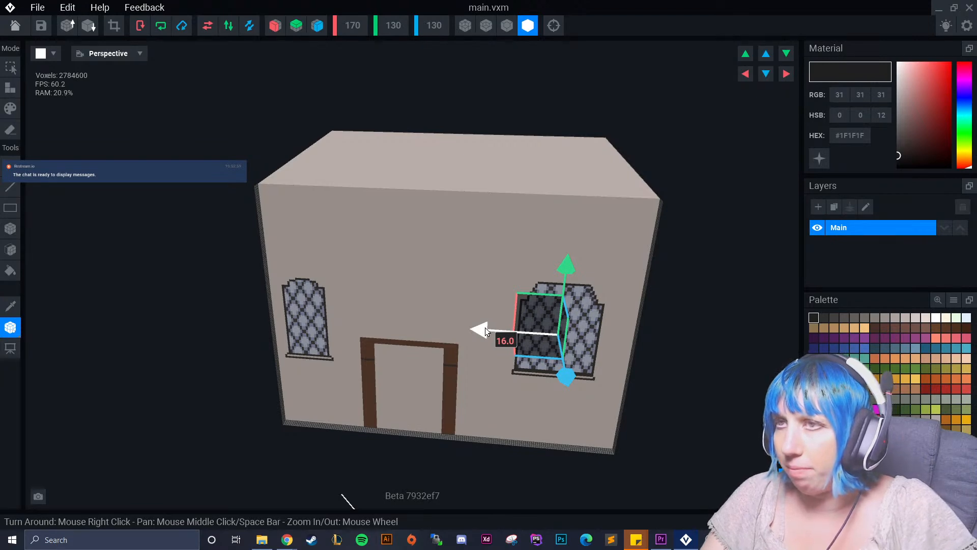
left_click_drag(484, 328, 370, 322)
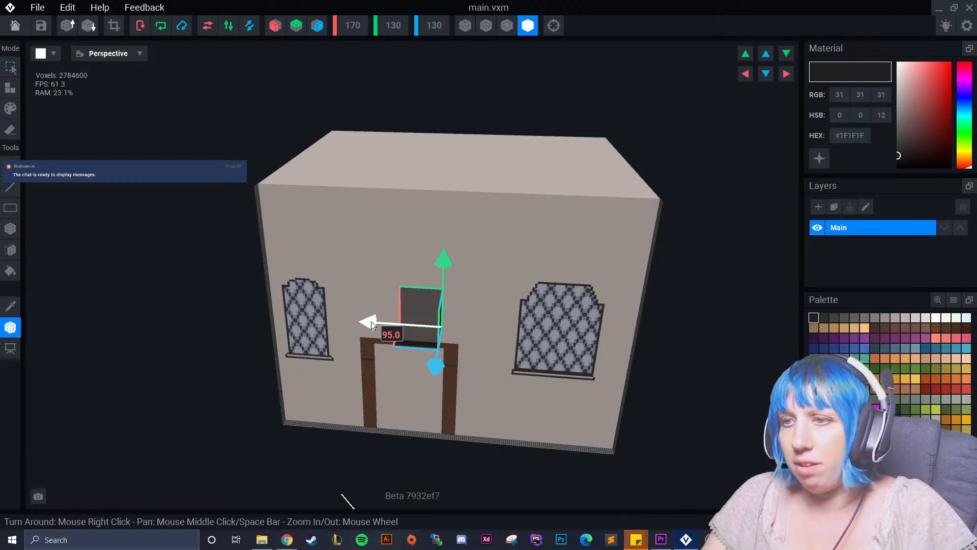
left_click_drag(435, 368, 414, 411)
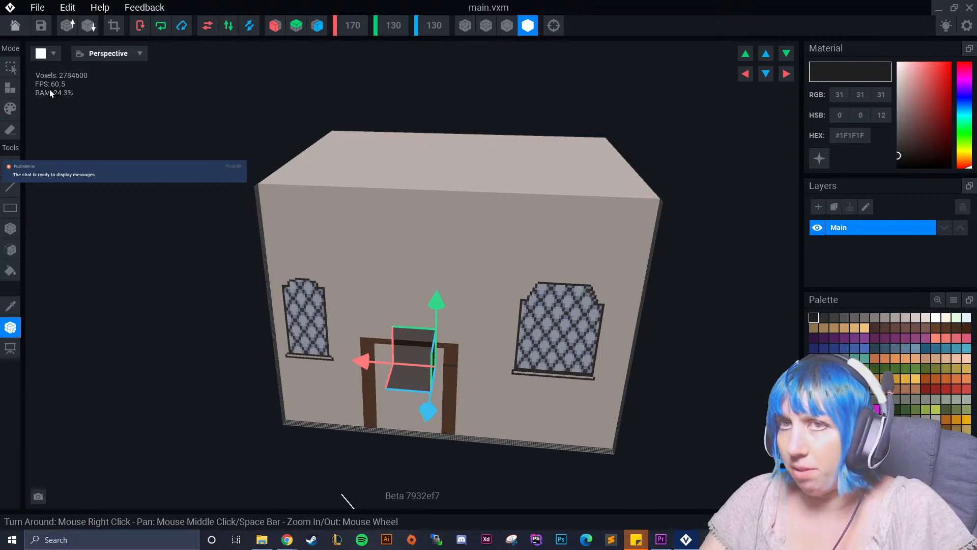
left_click(15, 25)
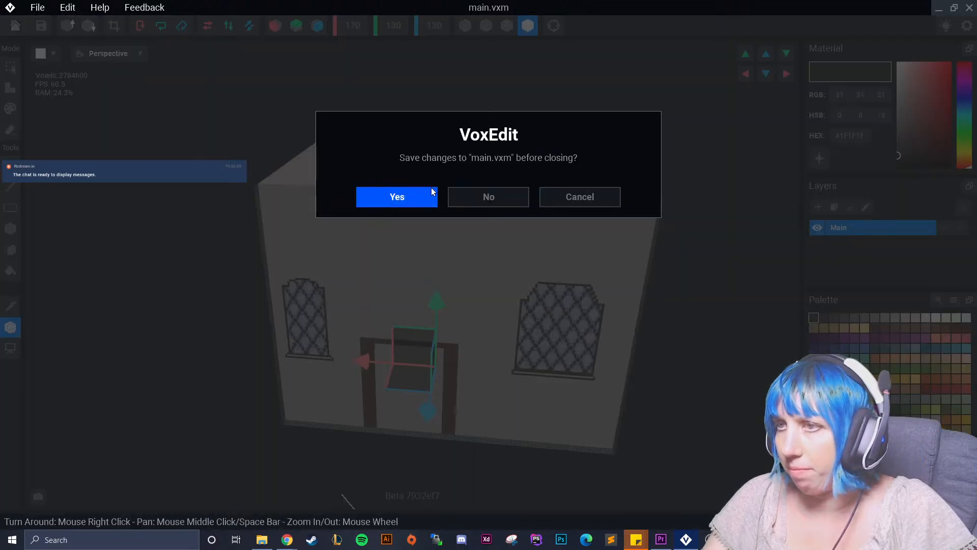
key("Return")
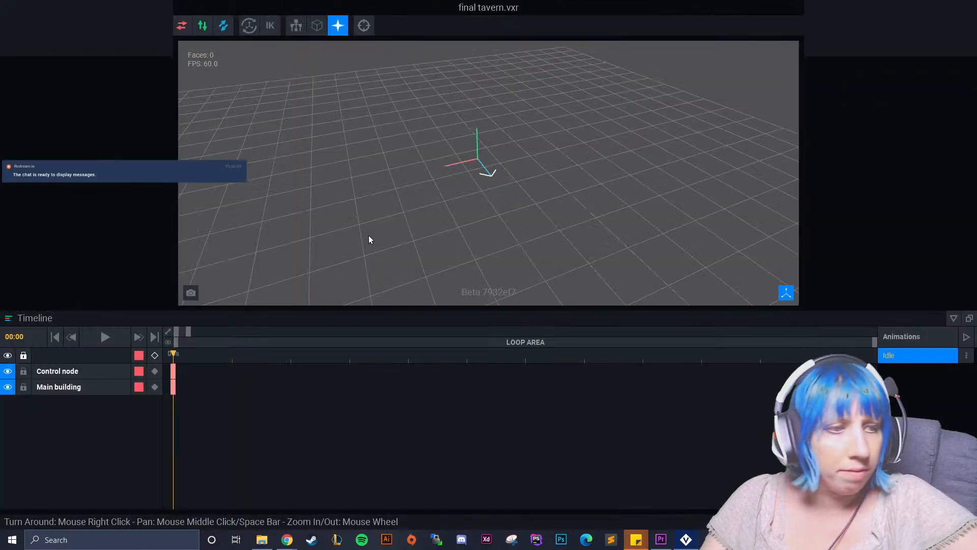
mouse_move(456, 238)
right_mouse_down()
mouse_move(426, 212)
mouse_move(471, 206)
right_mouse_up()
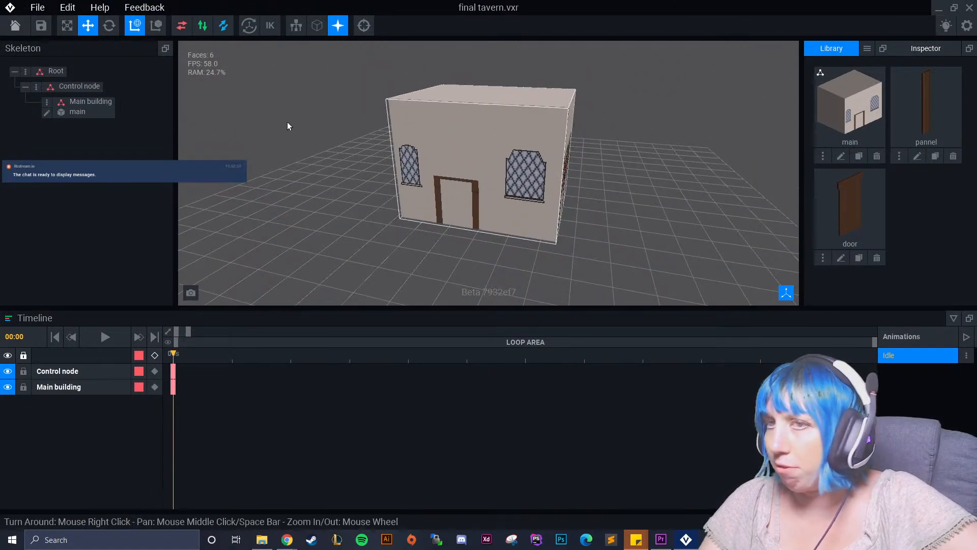
Create a child node named wall panel 1 under the Control node and attach the pannel model to it.
left_click(36, 88)
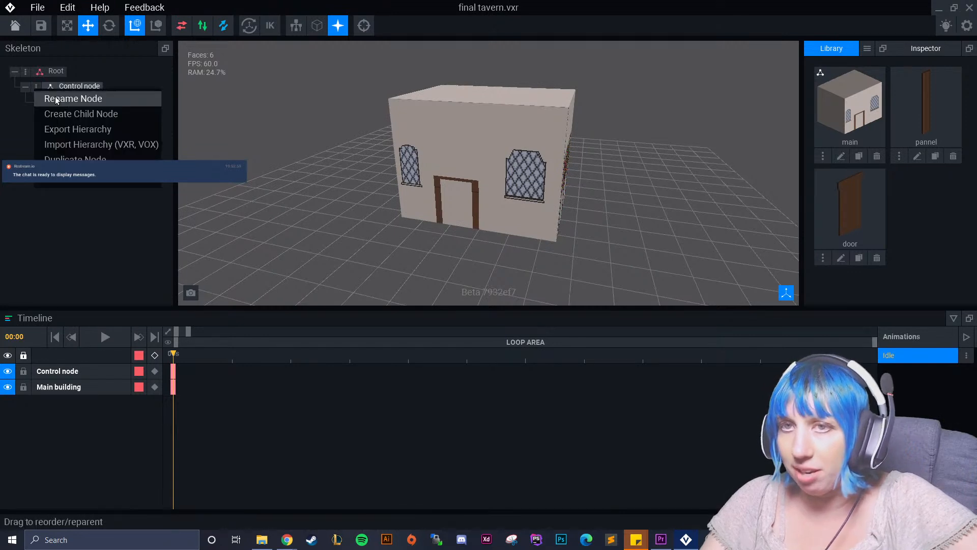
left_click(76, 113)
type("wall")
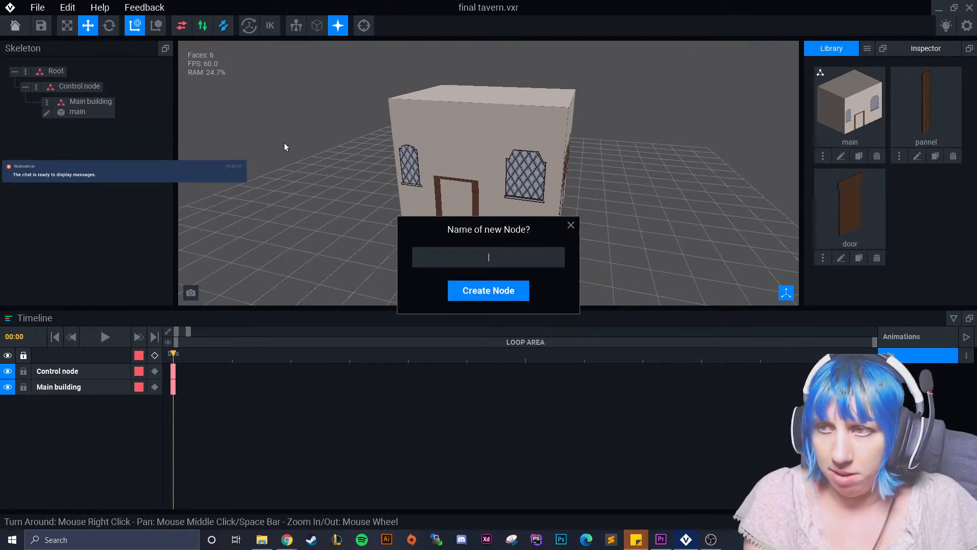
type(" panel 1")
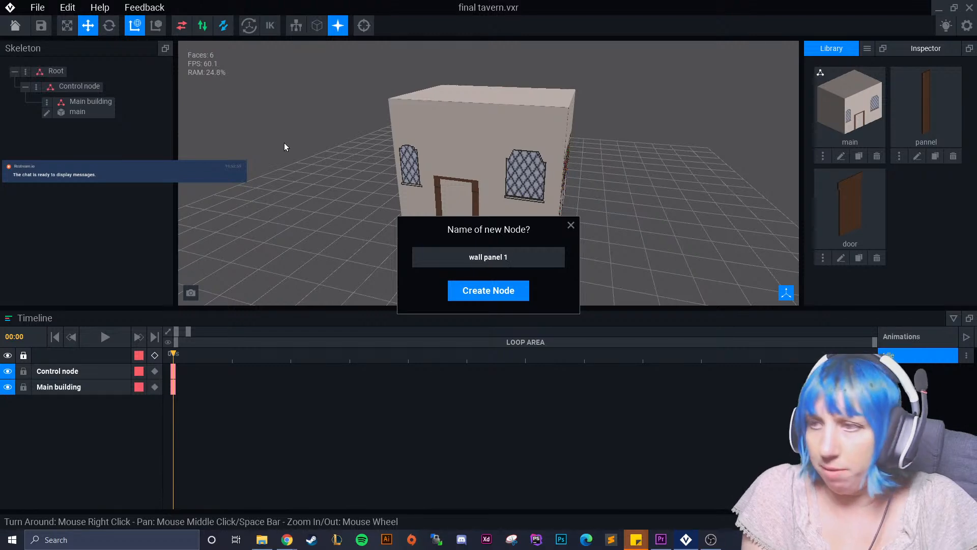
key("Return")
left_click_drag(927, 107, 90, 128)
Move the wall panel 1 node out of the building onto the half-timbered side wall.
right_click_drag(483, 196, 390, 185)
left_click(389, 186)
left_click_drag(389, 193, 450, 239)
scroll(484, 223, "up", 5)
right_click_drag(484, 220, 344, 161)
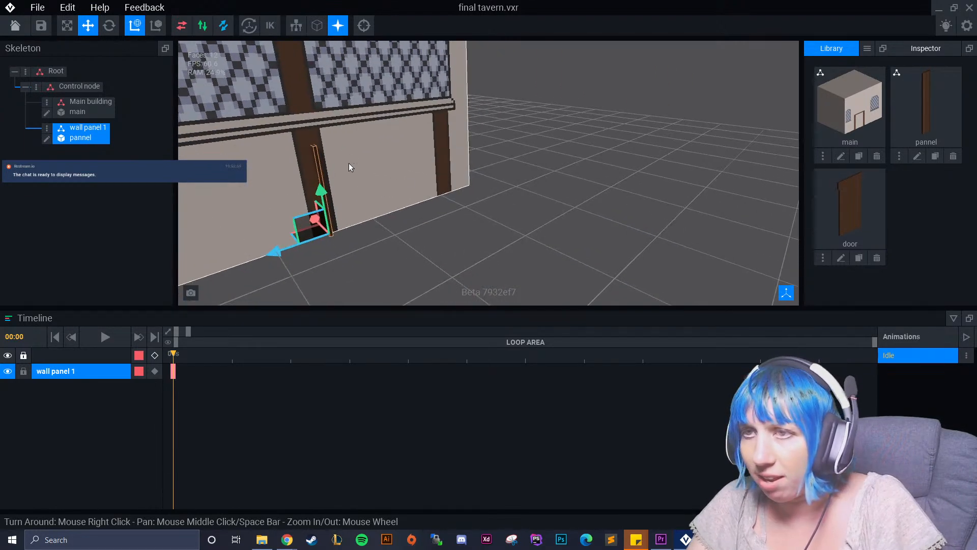
left_click(47, 138)
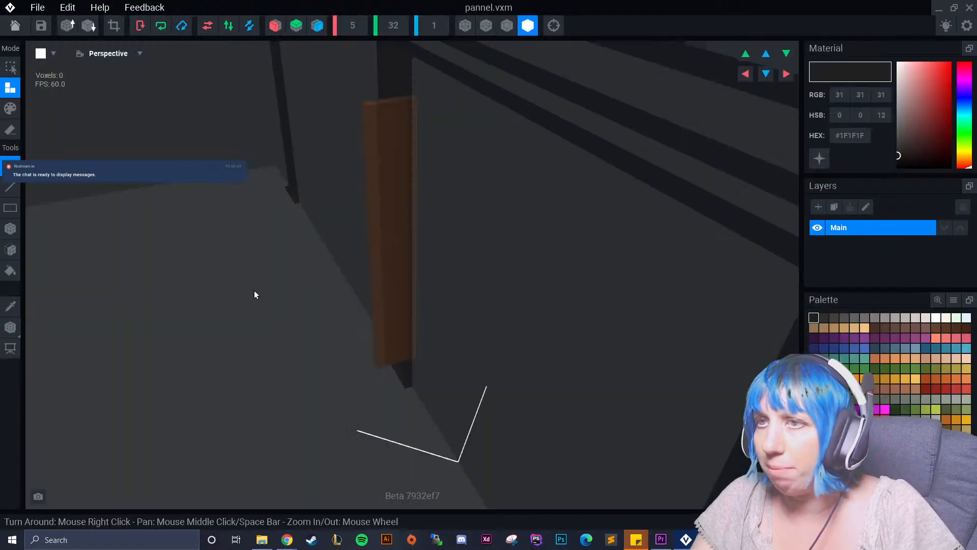
right_click_drag(393, 249, 366, 224)
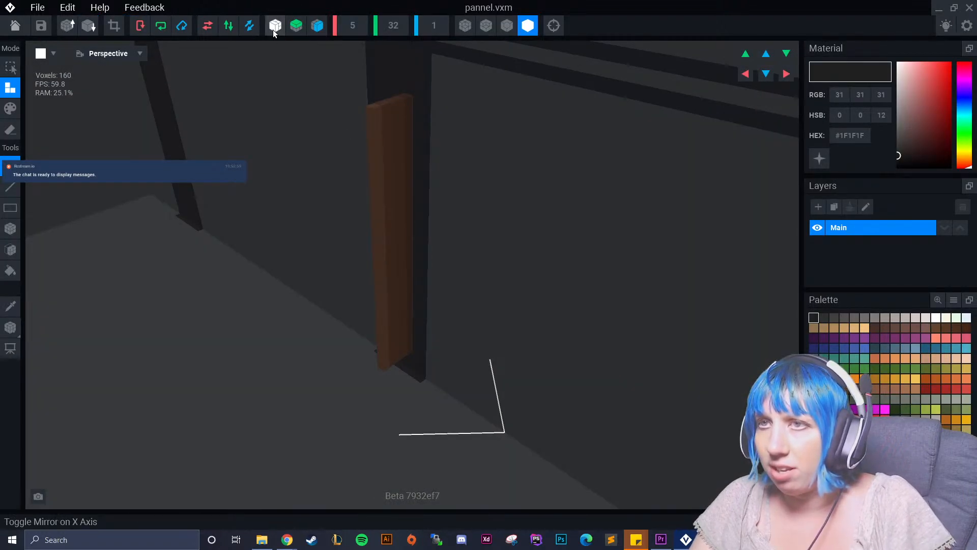
left_click(206, 33)
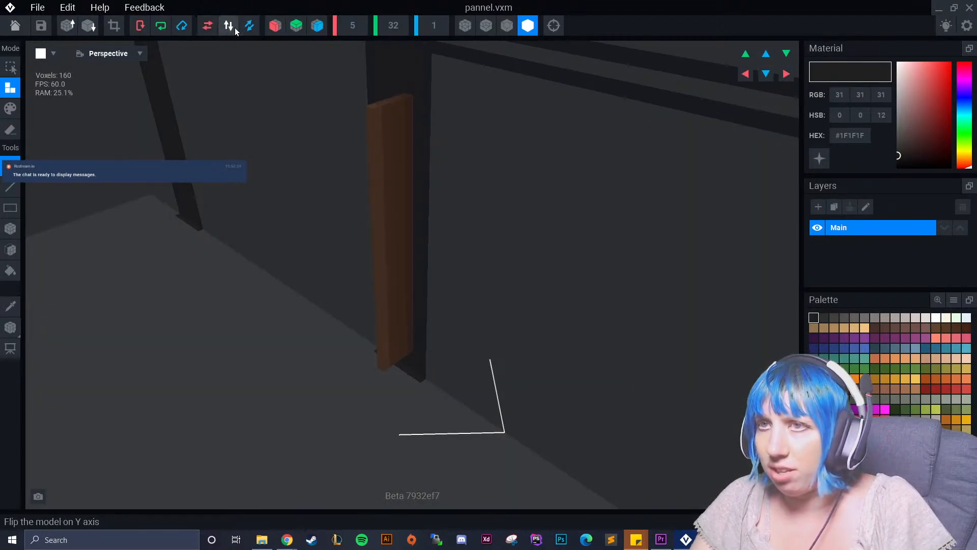
left_click(141, 26)
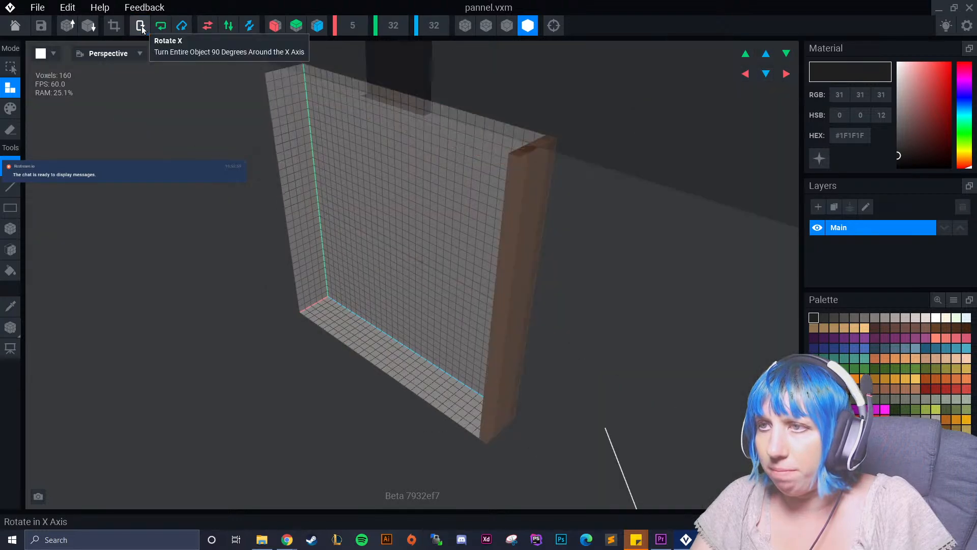
left_click(160, 26)
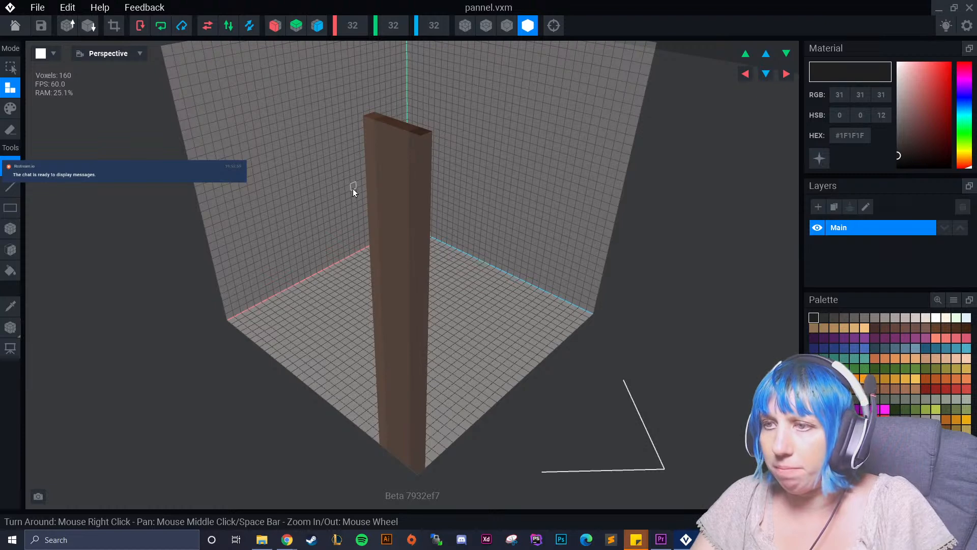
key("ctrl+z")
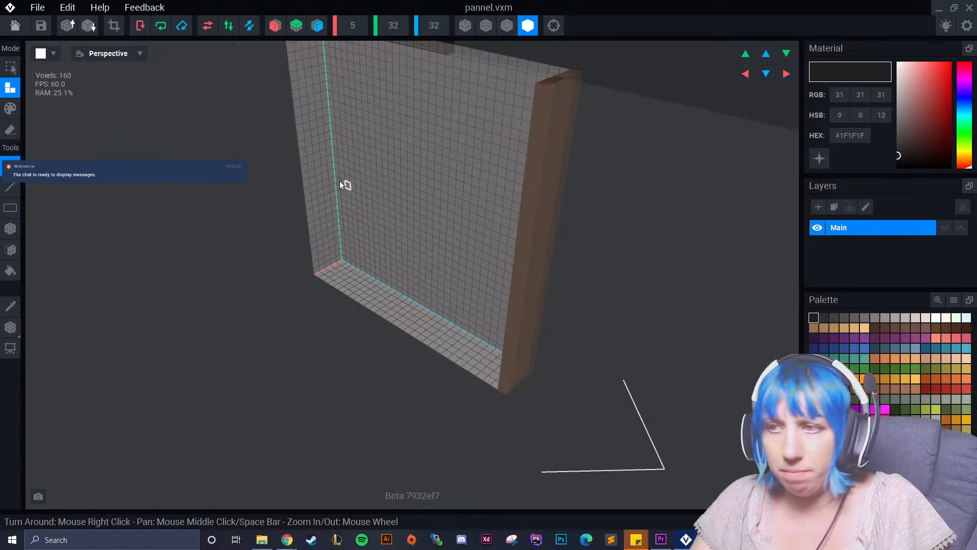
left_click(15, 26)
left_click(500, 201)
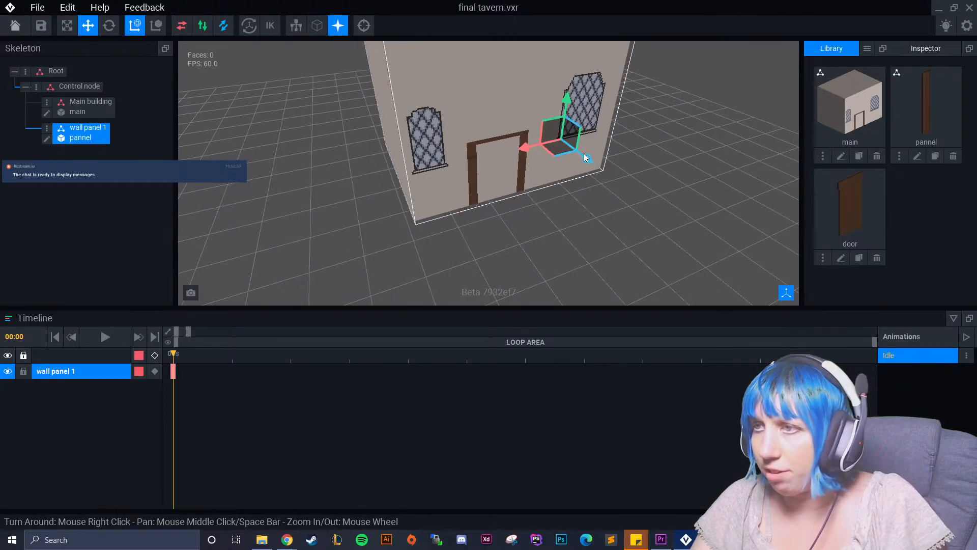
Move wall panel 1 against the lower half-timbered wall, between two vertical beams.
right_click_drag(717, 152, 595, 165)
scroll(600, 194, "up", 3)
middle_click_drag(599, 193, 569, 193)
right_click_drag(545, 240, 438, 196)
mouse_move(500, 221)
left_mouse_down()
mouse_move(466, 238)
mouse_move(483, 236)
mouse_move(480, 217)
left_mouse_up()
Try rotating wall panel 1 on the half-timbered wall.
left_click(108, 27)
scroll(600, 162, "up", 2)
right_click_drag(601, 162, 441, 138)
left_click_drag(512, 261, 552, 226)
right_click_drag(552, 227, 580, 273)
left_click_drag(575, 260, 575, 259)
left_click(624, 221)
right_click_drag(626, 219, 599, 213)
right_click_drag(410, 137, 273, 105)
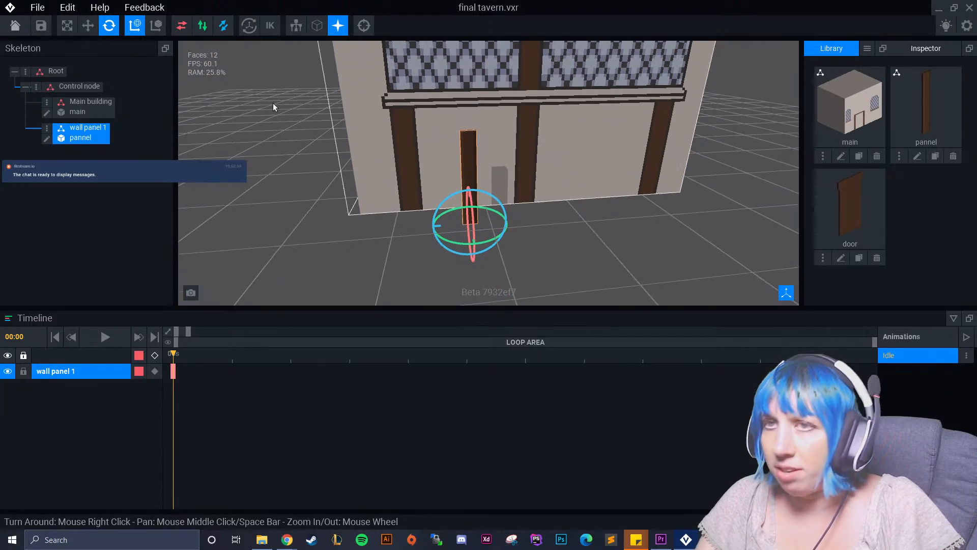
Set the pannel model's height to 40 and fill the added section with the panel's brown #54382A.
left_click(49, 142)
type("40")
key("Return")
scroll(429, 168, "up", 3)
right_click_drag(429, 168, 438, 166)
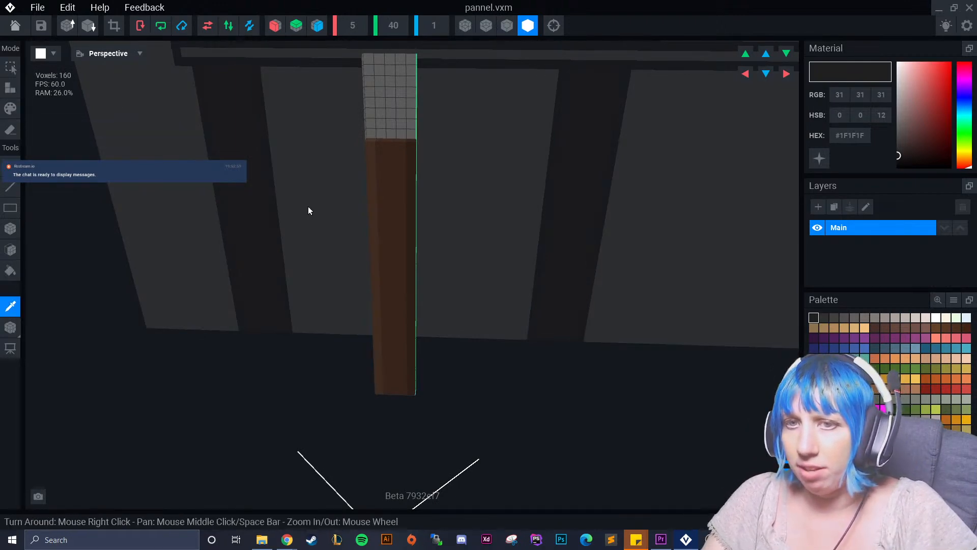
left_click(388, 173, "alt")
left_click(11, 249)
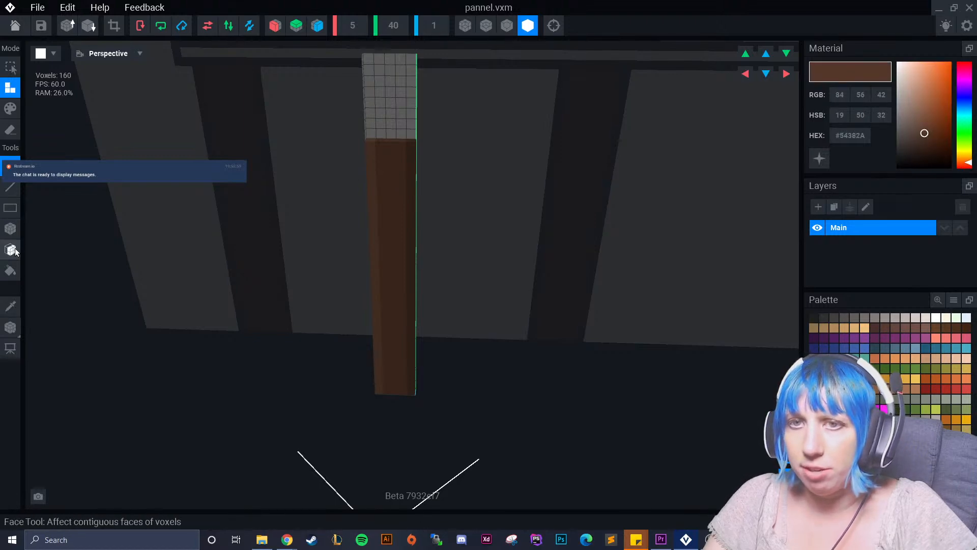
left_click(392, 108)
Paint the added section's edges in browns #634332 and #452E22, and return to the rig with the pannel changes saved.
left_click(10, 307)
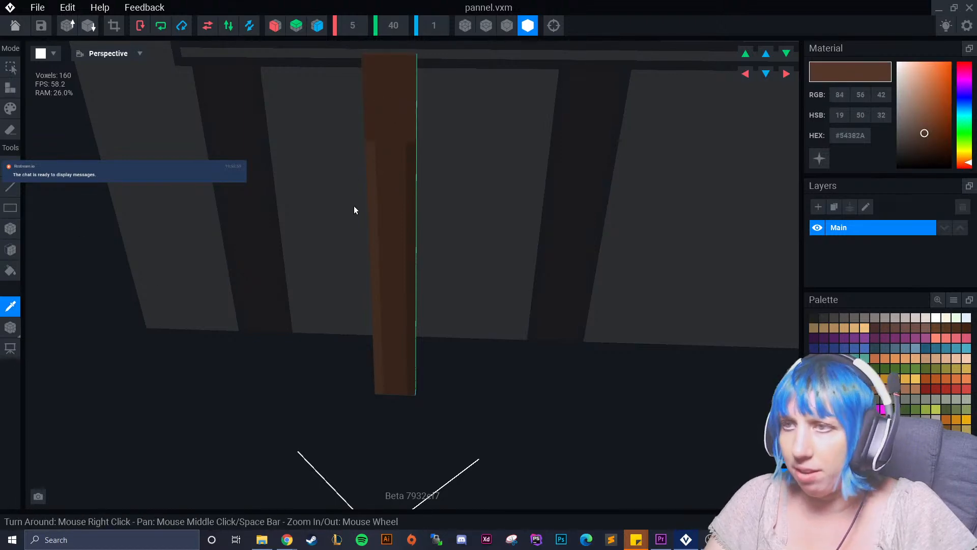
left_click(371, 185)
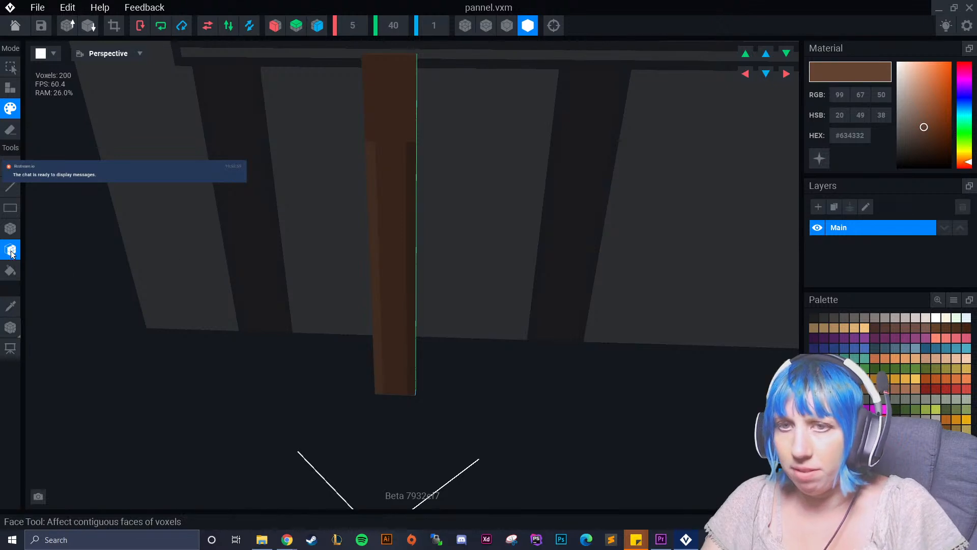
left_click(10, 229)
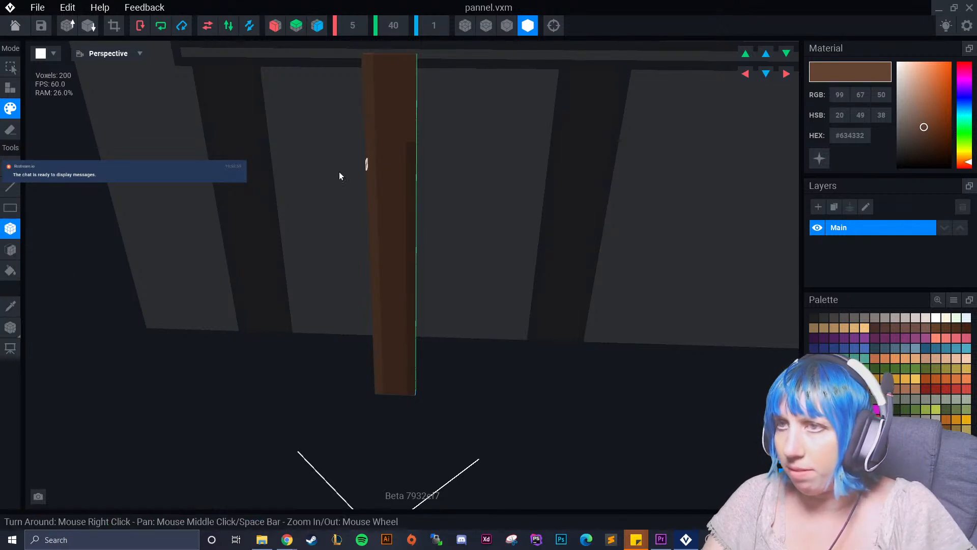
left_click(10, 305)
left_click(403, 176)
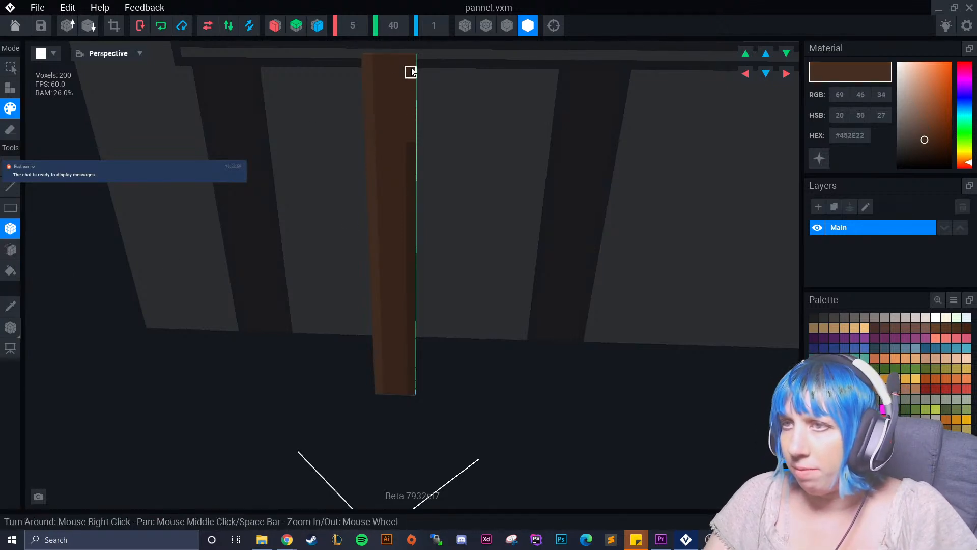
left_click(27, 26)
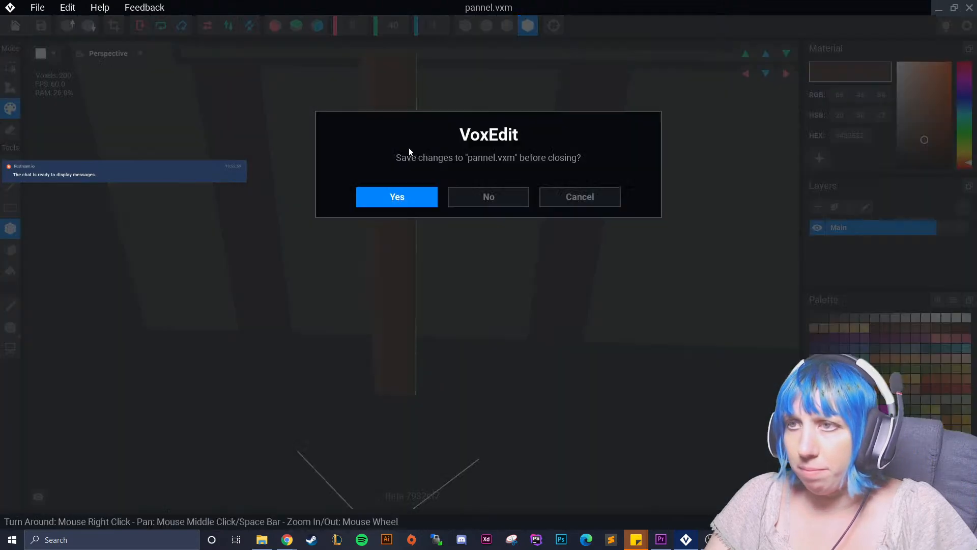
left_click(408, 195)
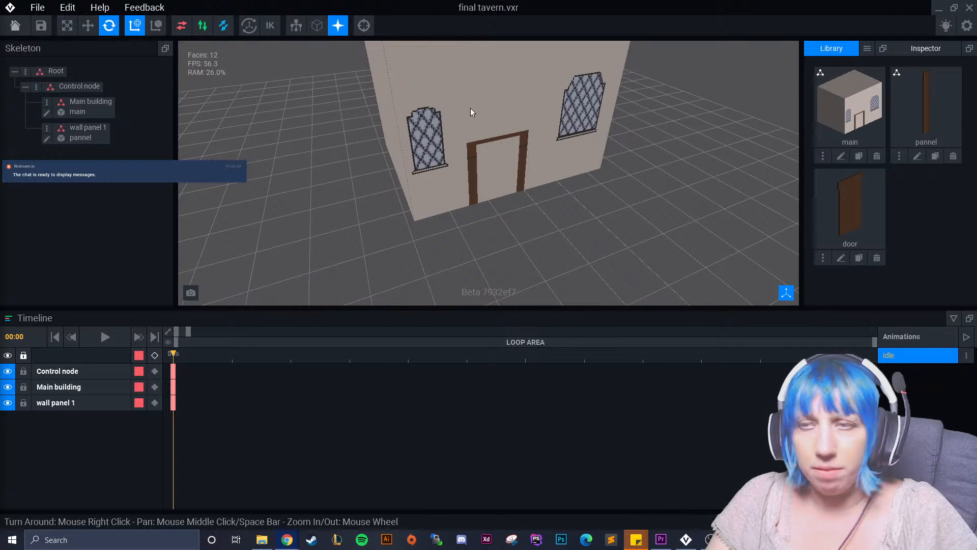
Reposition the upright wall panel 1 between two beams on the half-timbered wall, just beneath the window ledge.
right_click_drag(489, 149, 444, 192)
left_click(295, 247)
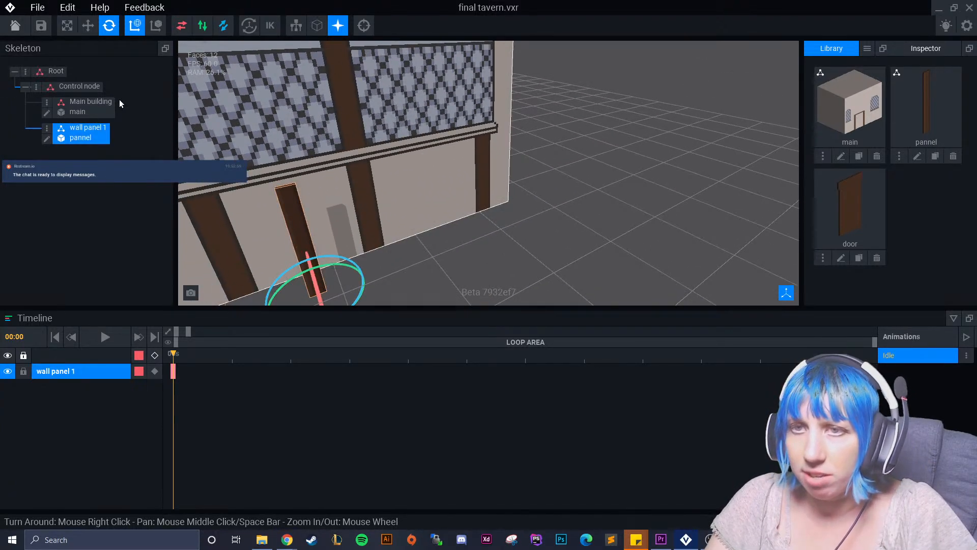
left_click(88, 24)
scroll(382, 173, "down", 3)
right_click_drag(381, 210, 417, 263)
left_click_drag(389, 280, 362, 276)
Rotate wall panel 1 by 45° in the plane of the wall and shift it so it spans diagonally between the beams.
left_click(109, 25)
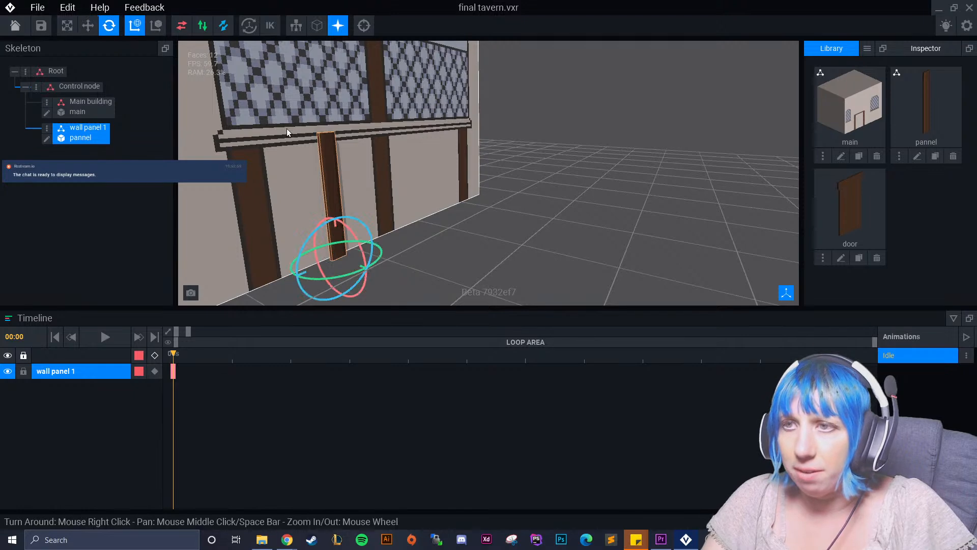
right_click_drag(381, 215, 345, 218)
left_click_drag(353, 229, 396, 244)
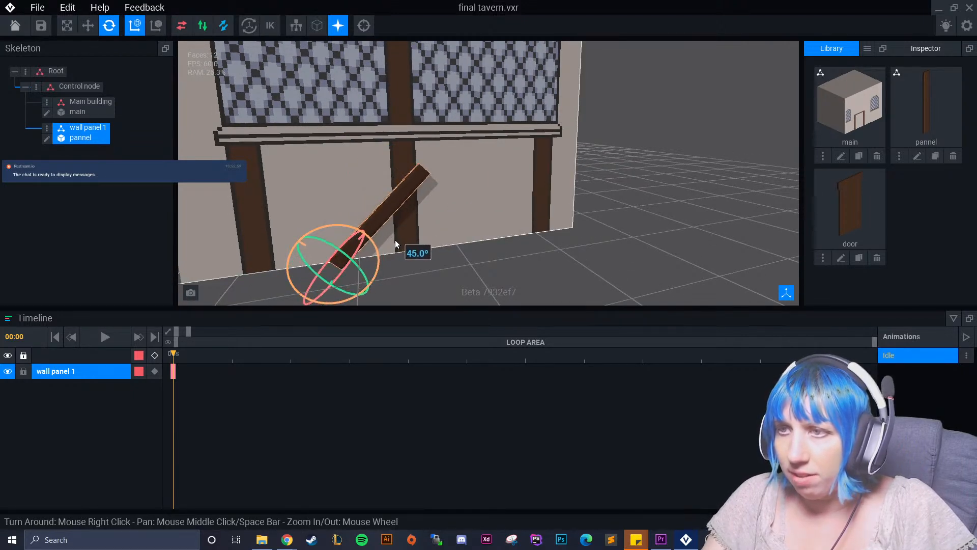
left_click(87, 26)
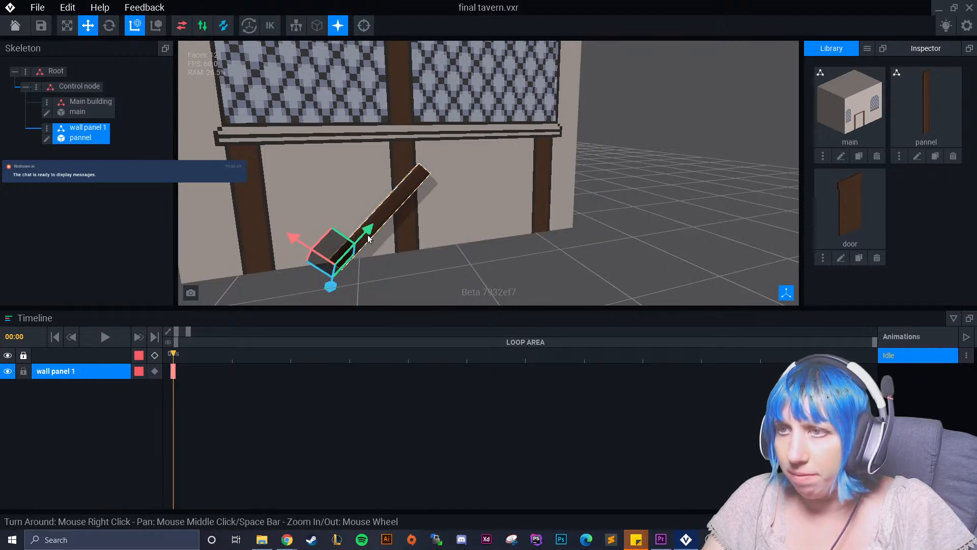
left_click_drag(296, 237, 241, 220)
right_click_drag(330, 249, 292, 184)
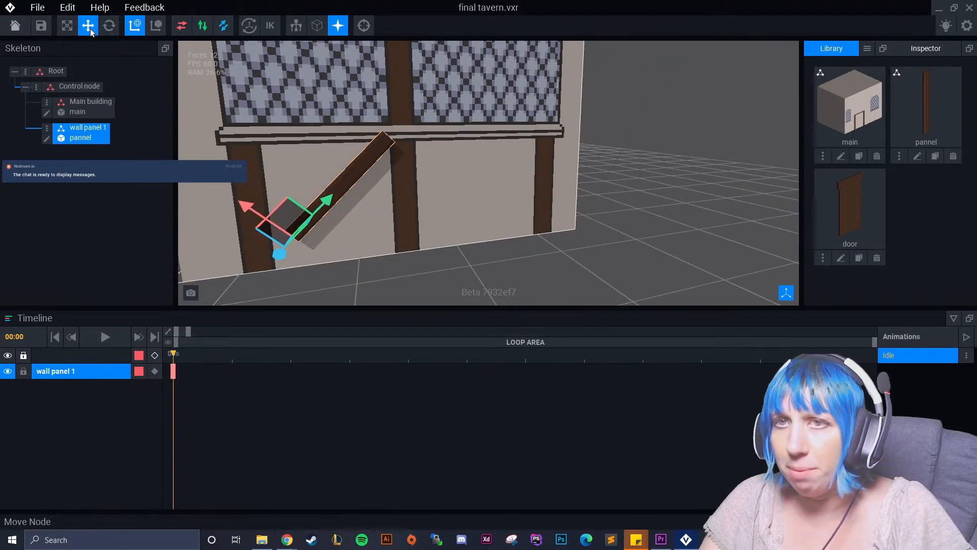
Set the pannel model's height to 50 and fill the added section with brown #54382A.
left_click(47, 140)
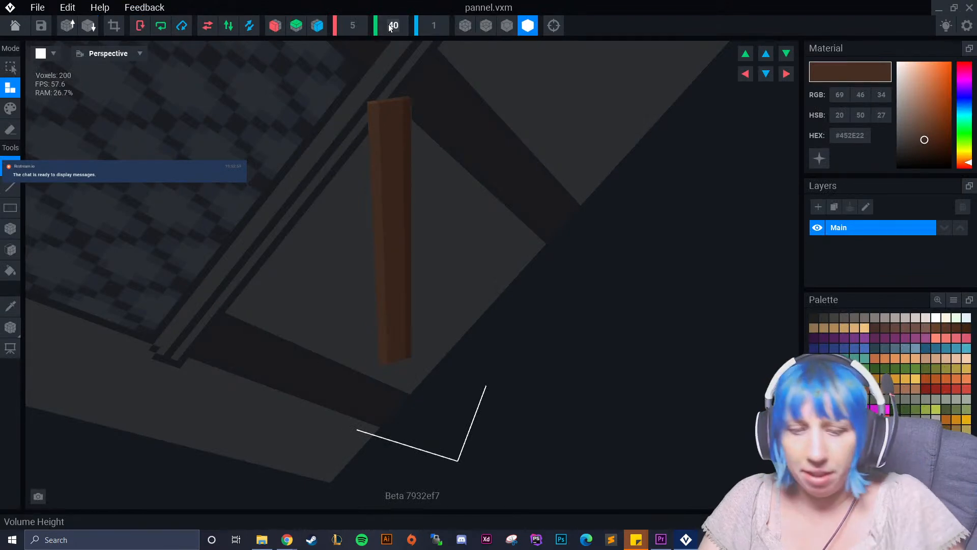
type("50")
key("Return")
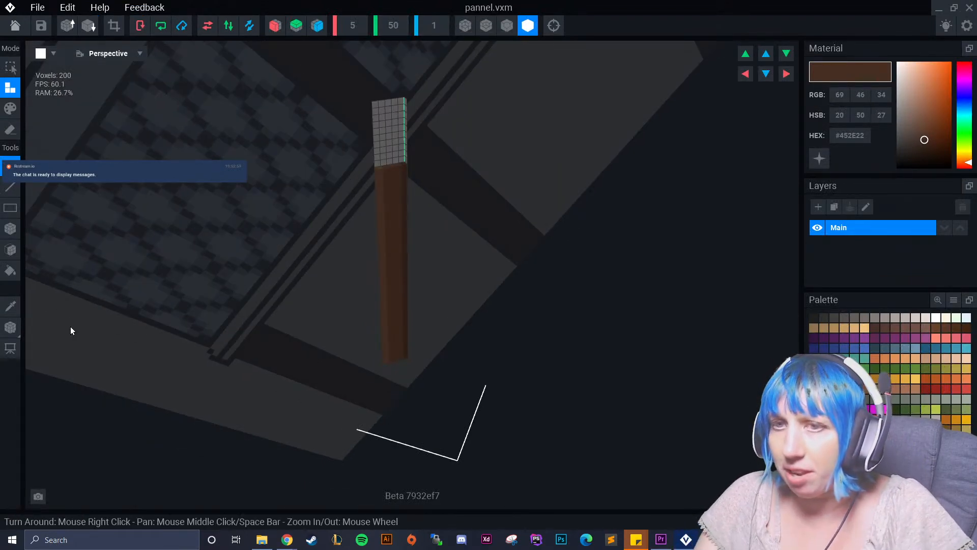
left_click(11, 306)
left_click(404, 225)
left_click(11, 249)
left_click(395, 123)
right_click_drag(389, 131, 337, 166)
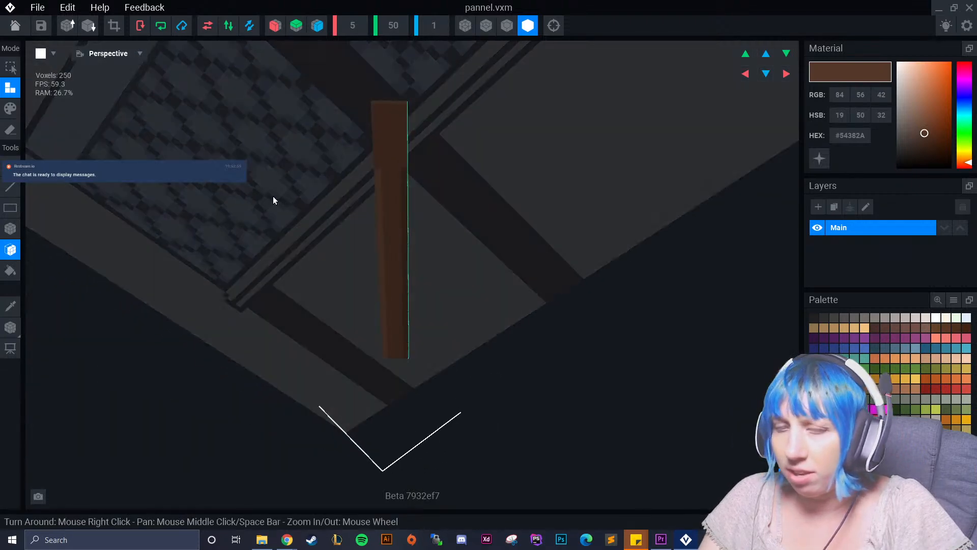
Paint the new top section's light edge #634332 and dark edge #452E22, then return to the rig with the model saved.
left_click(17, 311)
left_click(379, 173)
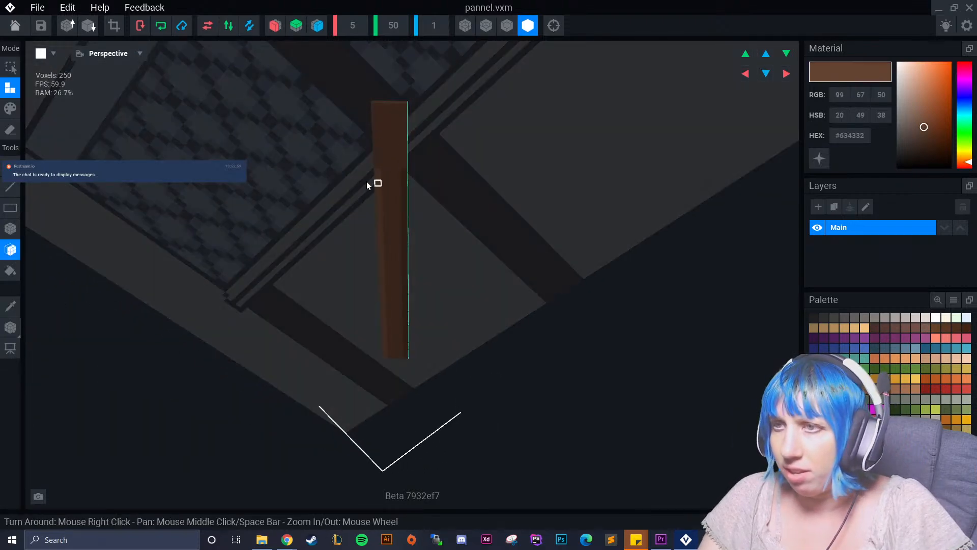
left_click(10, 229)
left_click(10, 109)
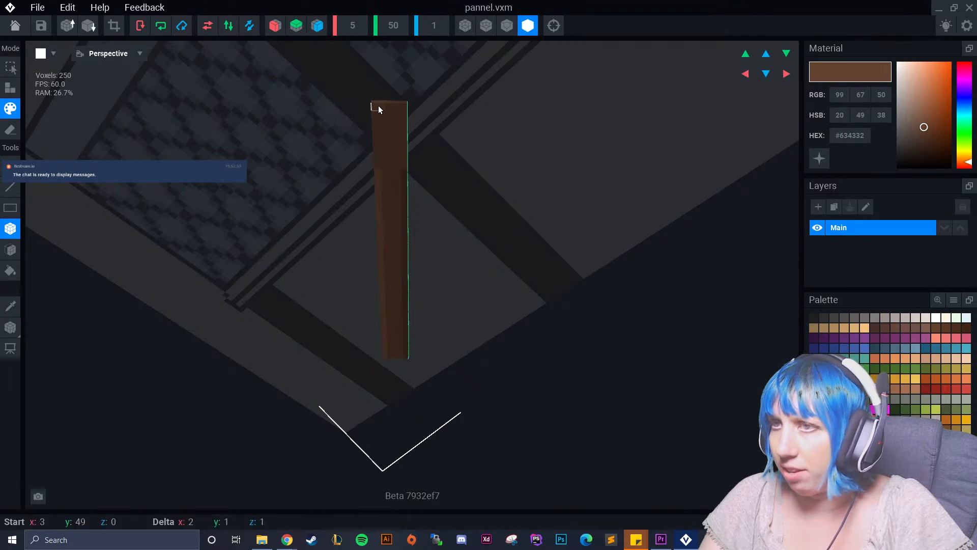
scroll(376, 170, "up", 3)
middle_click_drag(386, 78, 388, 134)
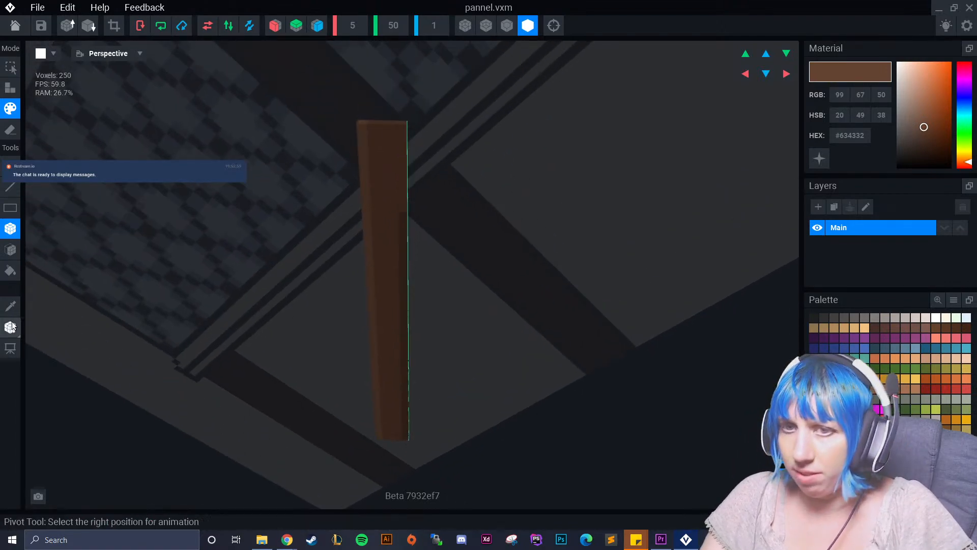
left_click(10, 305)
left_click(401, 246)
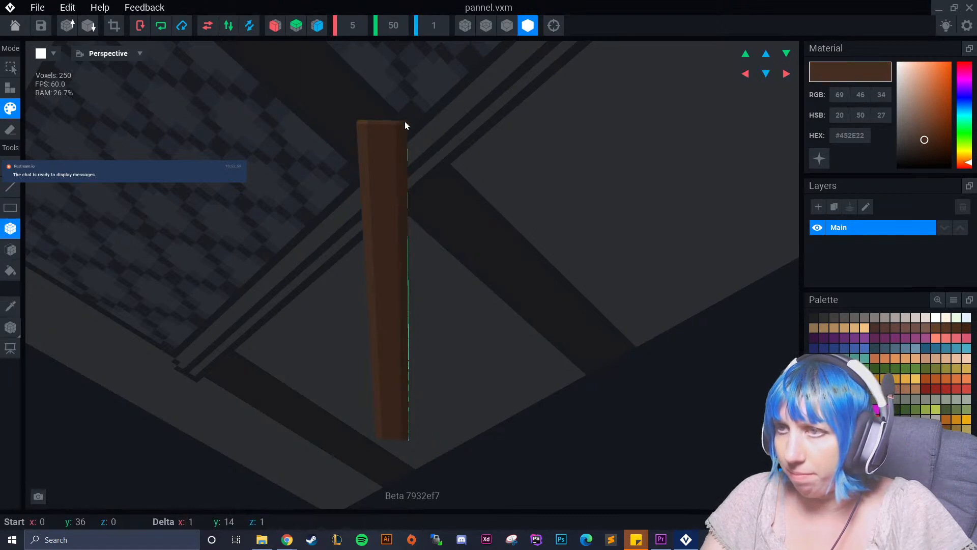
left_click(10, 329)
right_click_drag(392, 249, 392, 249)
left_click(14, 25)
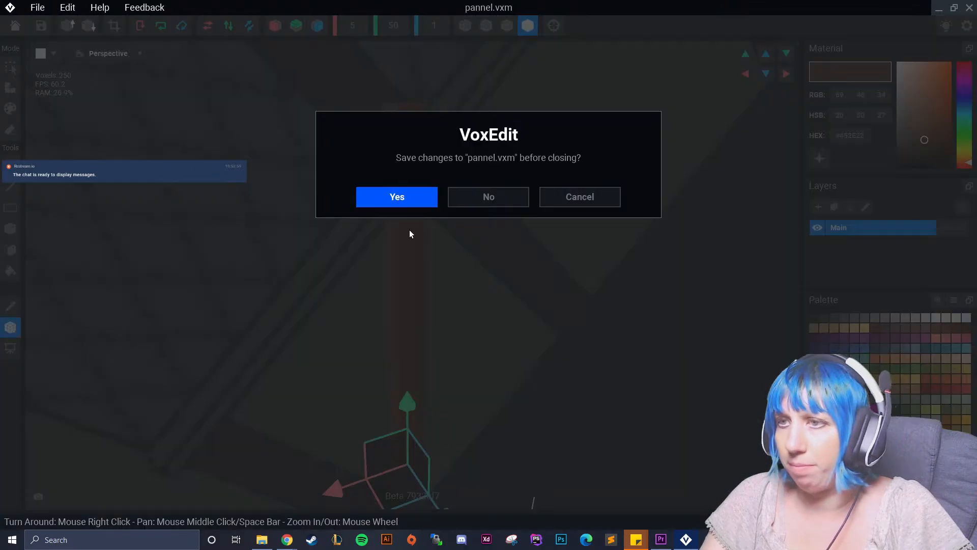
left_click(399, 197)
Slide the diagonal wall panel 1 down along its green axis by 3 units to fit beneath the window ledge.
right_click_drag(541, 120, 541, 121)
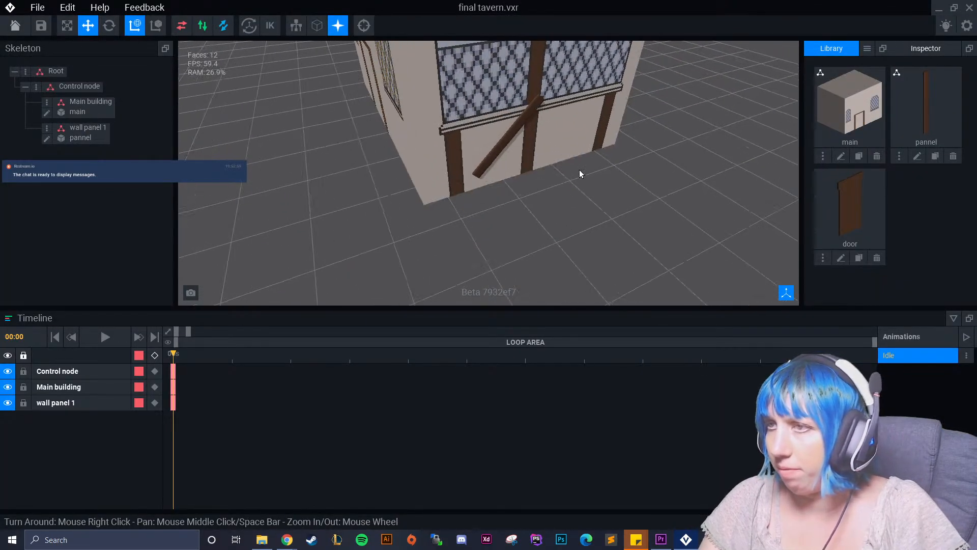
scroll(579, 170, "up", 3)
left_click(471, 167)
left_click_drag(453, 184, 431, 215)
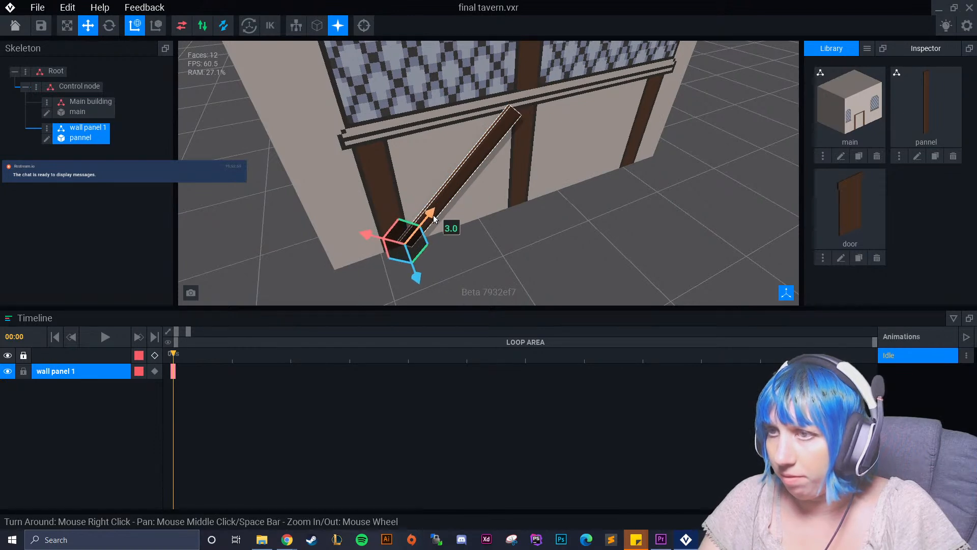
Examine the diagonal wall panel from the side and front to check how it fits between the beams.
left_click(541, 234)
right_click_drag(541, 235, 440, 224)
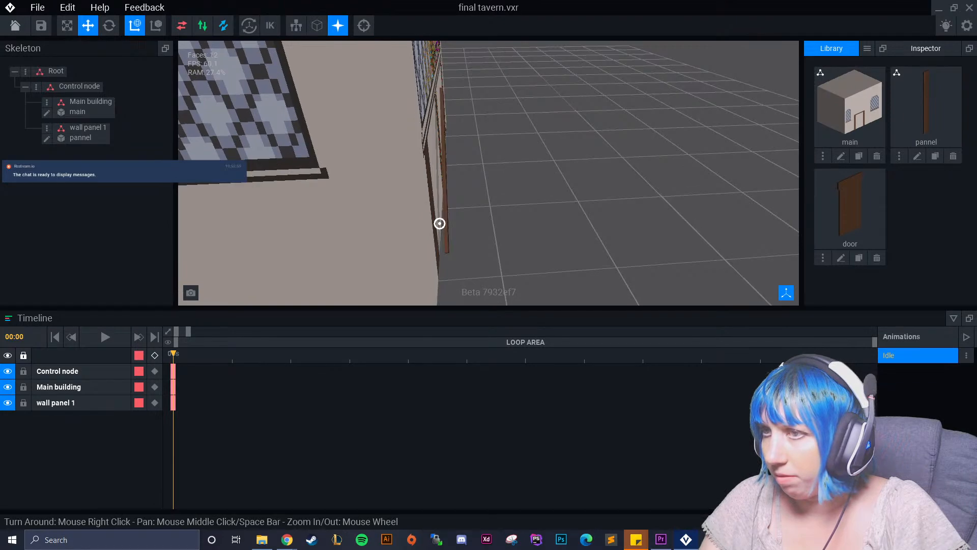
left_click(458, 203)
left_click_drag(483, 251, 480, 252)
left_click(538, 205)
right_click_drag(539, 205, 517, 197)
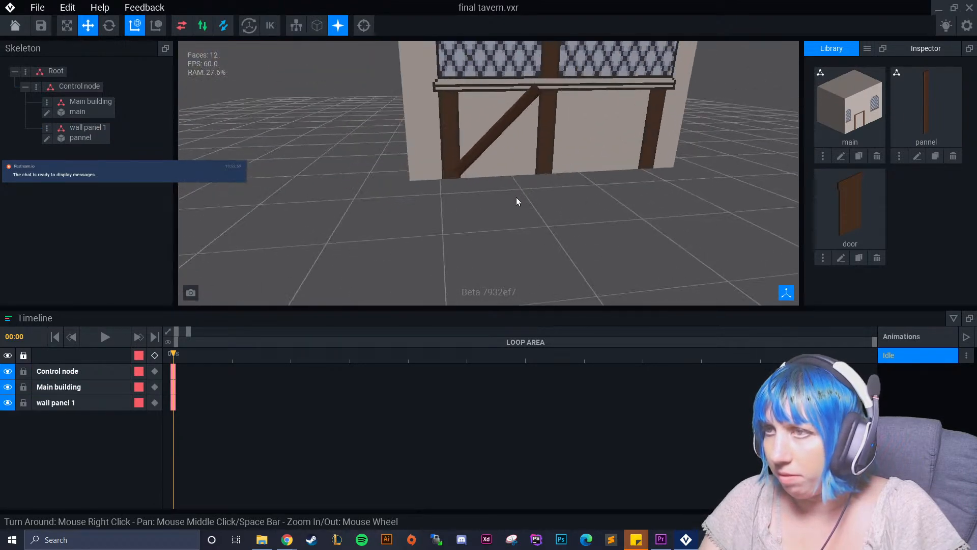
scroll(517, 198, "up", 2)
middle_click_drag(499, 200, 451, 227)
scroll(461, 197, "up", 2)
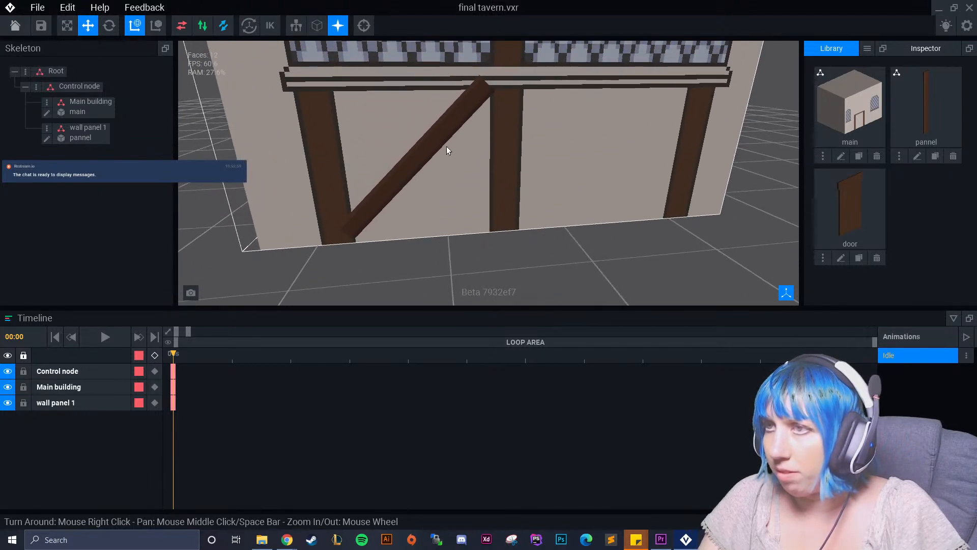
Trim the top two voxel rows off the pannel model, crop its height to 48 and save it back to the rig.
left_click(439, 142)
left_click(47, 138)
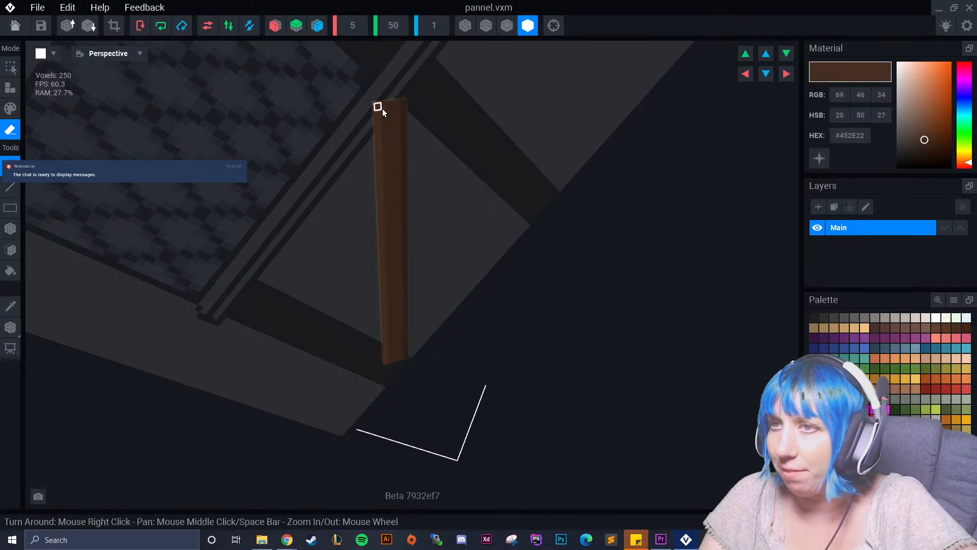
left_click(10, 228)
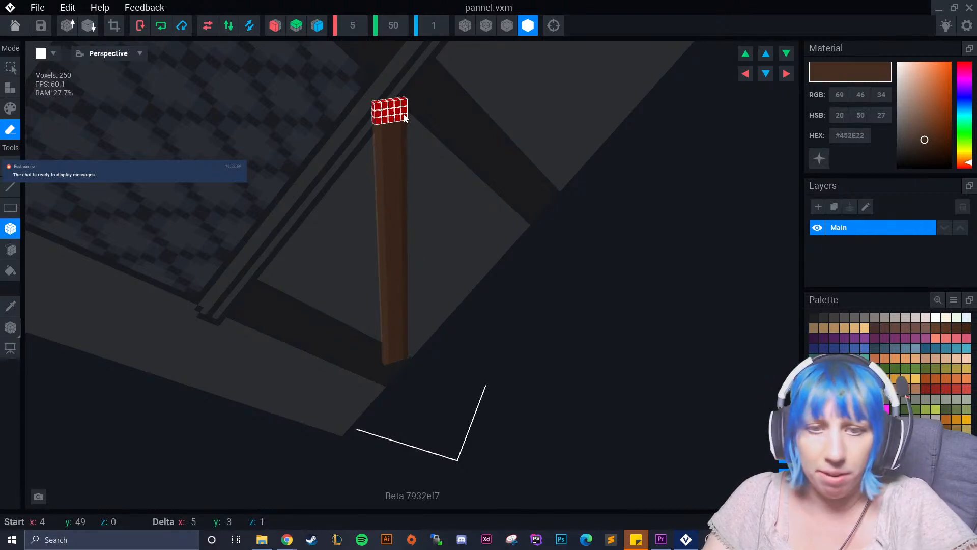
left_click(405, 113)
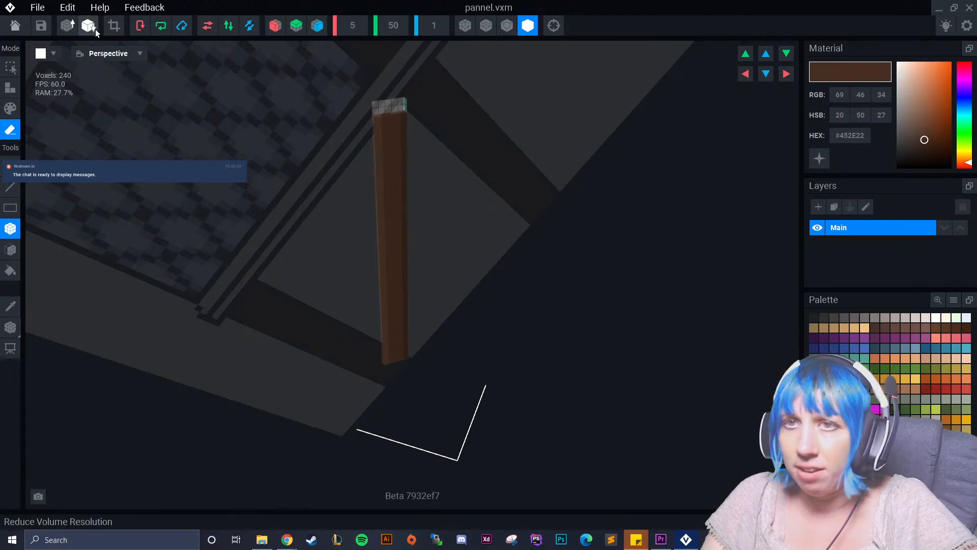
left_click(14, 25)
left_click(430, 198)
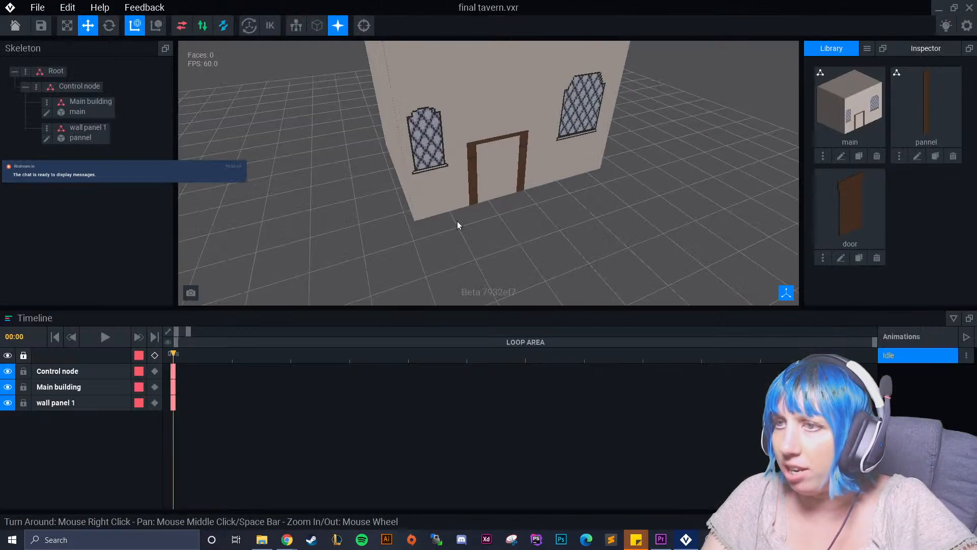
Reposition wall panel 1 in small shifts along its axes so it sits diagonally between the two beams beneath the window ledge.
scroll(516, 163, "down", 5)
right_click_drag(667, 94, 502, 183)
scroll(502, 183, "up", 4)
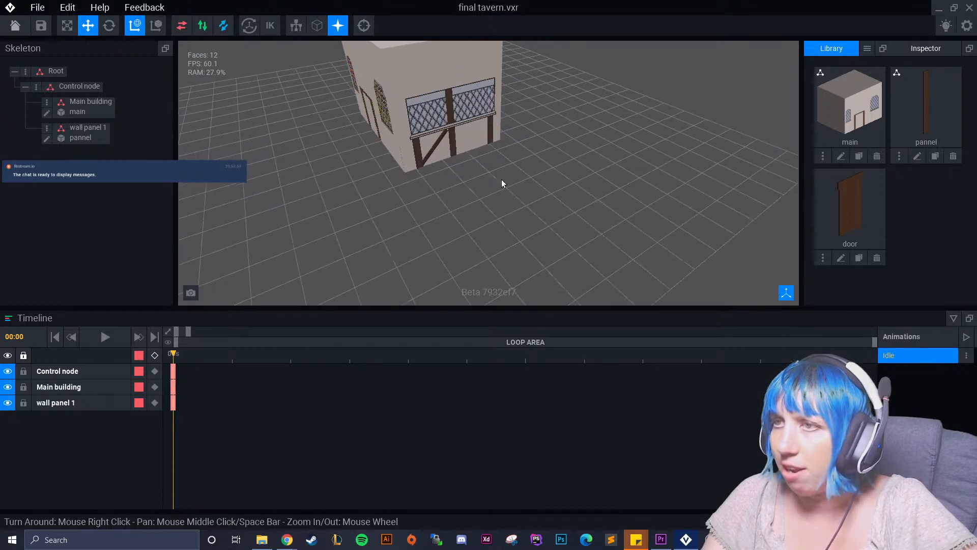
scroll(466, 179, "up", 6)
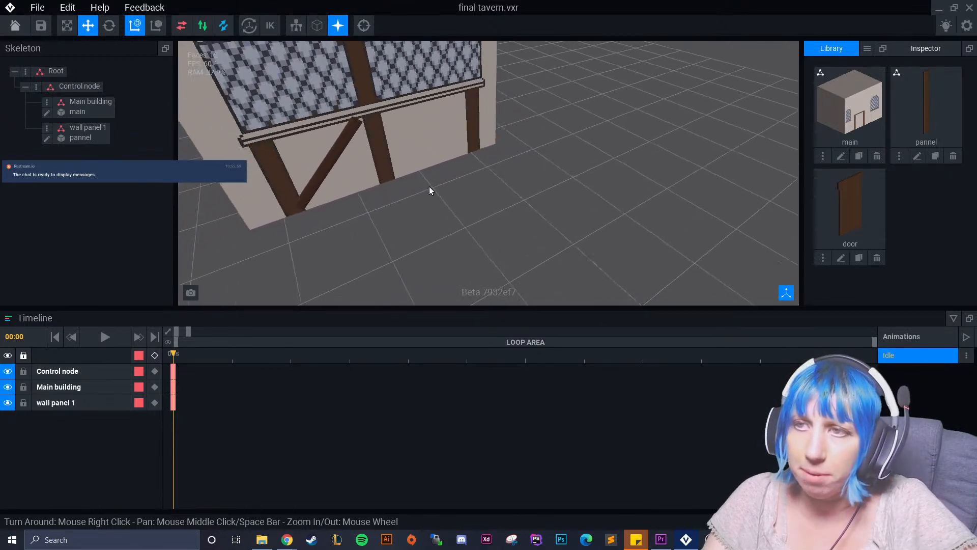
right_click_drag(385, 192, 382, 146)
left_click(360, 153)
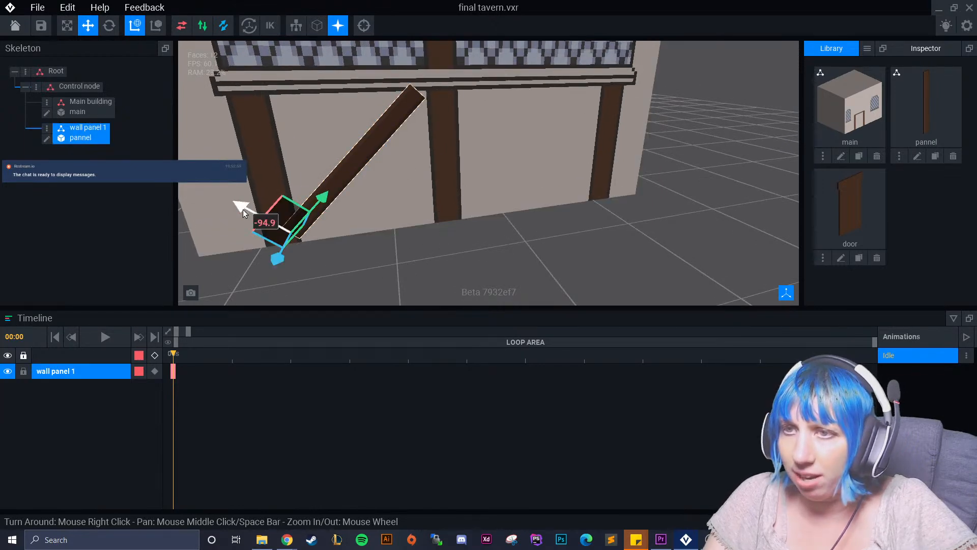
left_click_drag(247, 210, 255, 215)
left_click_drag(327, 208, 328, 203)
right_click_drag(334, 244, 334, 245)
left_click_drag(238, 237, 235, 237)
right_click_drag(314, 222, 314, 222)
scroll(368, 203, "up", 3)
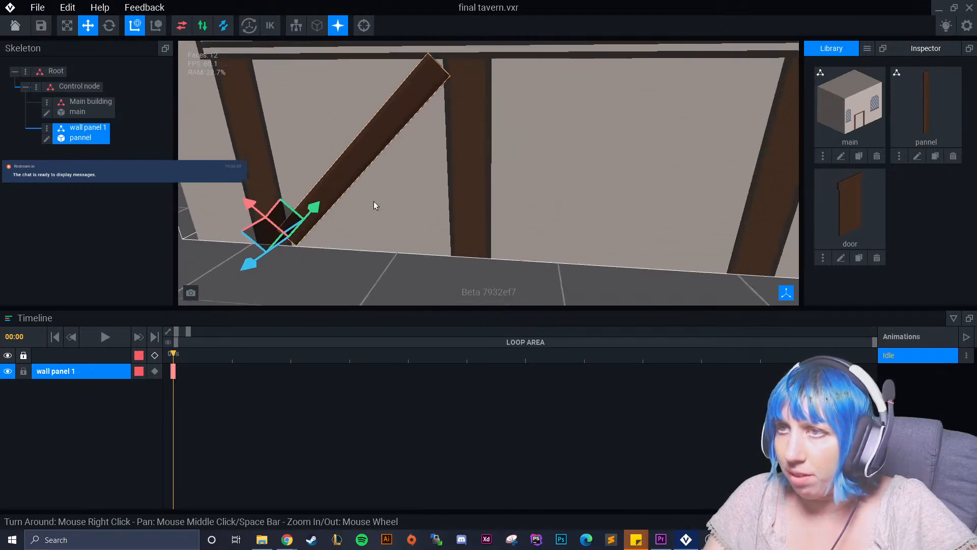
left_click_drag(285, 252, 277, 255)
left_click(418, 270)
right_click_drag(418, 270, 434, 161)
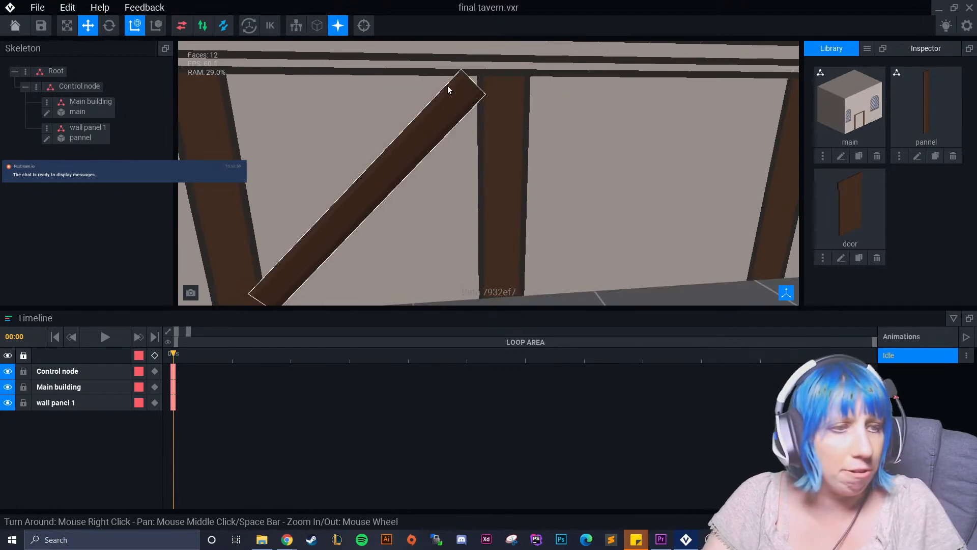
Erase the top four voxel rows of the pannel model, crop its height to 44 and save it back to the rig.
left_click(422, 120)
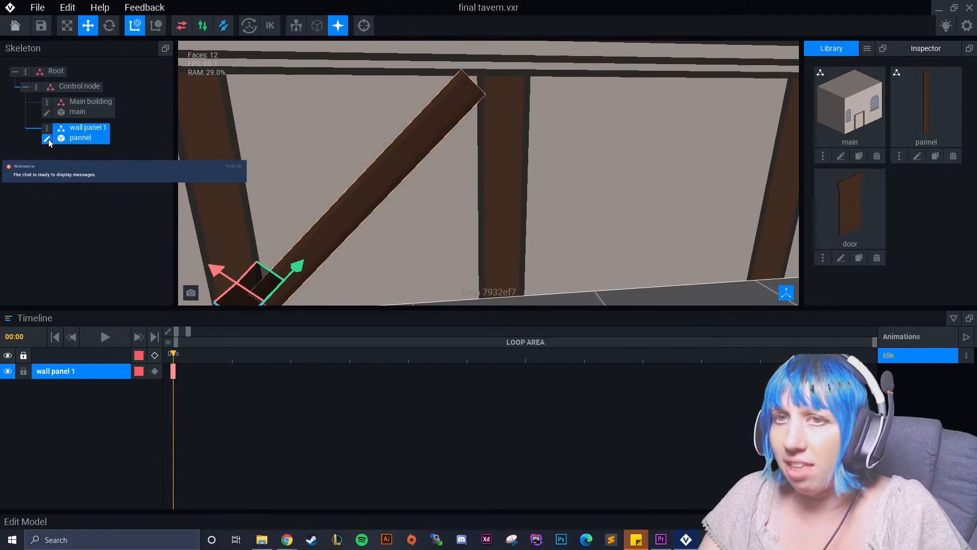
left_click(47, 139)
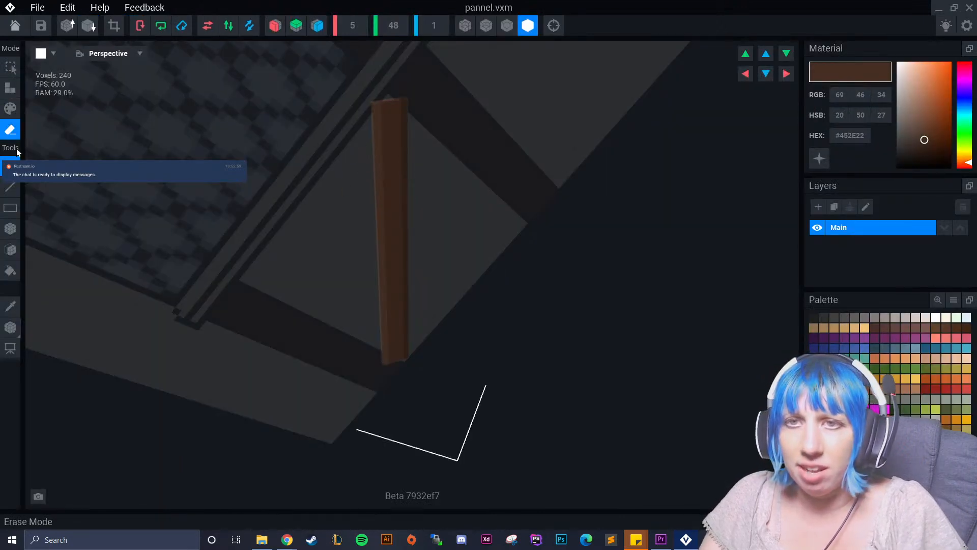
left_click(11, 229)
right_click_drag(340, 179, 356, 156)
left_click_drag(379, 97, 402, 118)
mouse_move(469, 207)
right_mouse_down()
mouse_move(382, 209)
mouse_move(393, 246)
mouse_move(387, 240)
right_mouse_up()
left_click(114, 25)
mouse_move(362, 162)
right_mouse_down()
mouse_move(380, 168)
mouse_move(367, 192)
mouse_move(380, 169)
right_mouse_up()
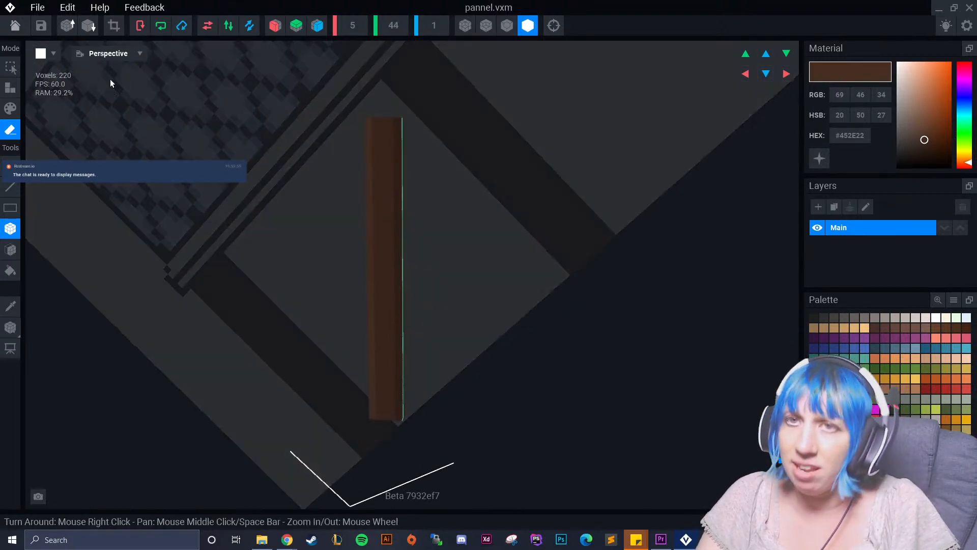
left_click(14, 26)
left_click(412, 194)
Slide the shortened wall panel 1 up along its green axis so its upper end meets the middle beam.
scroll(566, 124, "up", 3)
scroll(567, 132, "up", 1)
right_click_drag(569, 261, 527, 219)
scroll(550, 171, "up", 2)
left_click(527, 220)
middle_click_drag(526, 220, 505, 153)
left_click_drag(446, 204, 455, 197)
left_click(481, 297)
right_click_drag(481, 297, 480, 294)
left_click(484, 173)
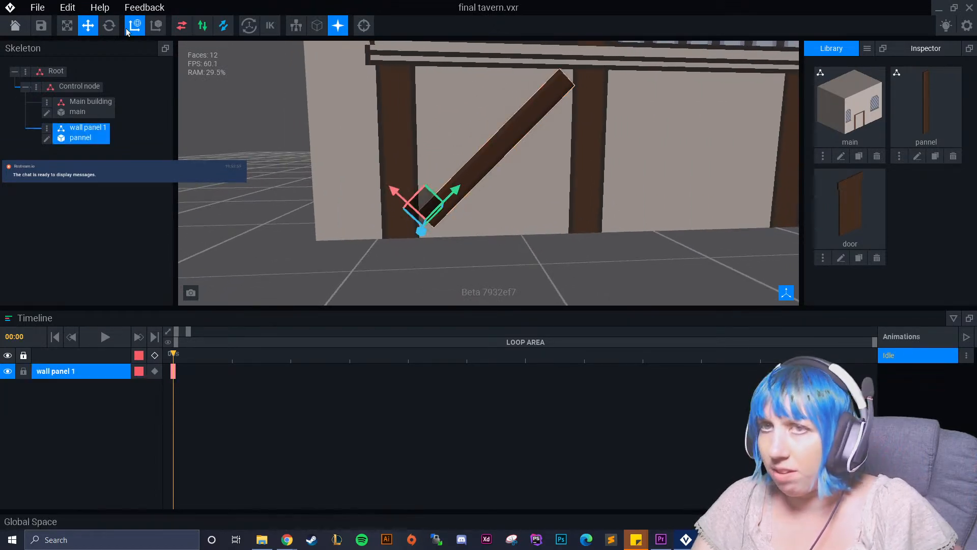
Rotate wall panel 1 slightly steeper and shift it along its red axis down toward the wall's base.
left_click(109, 25)
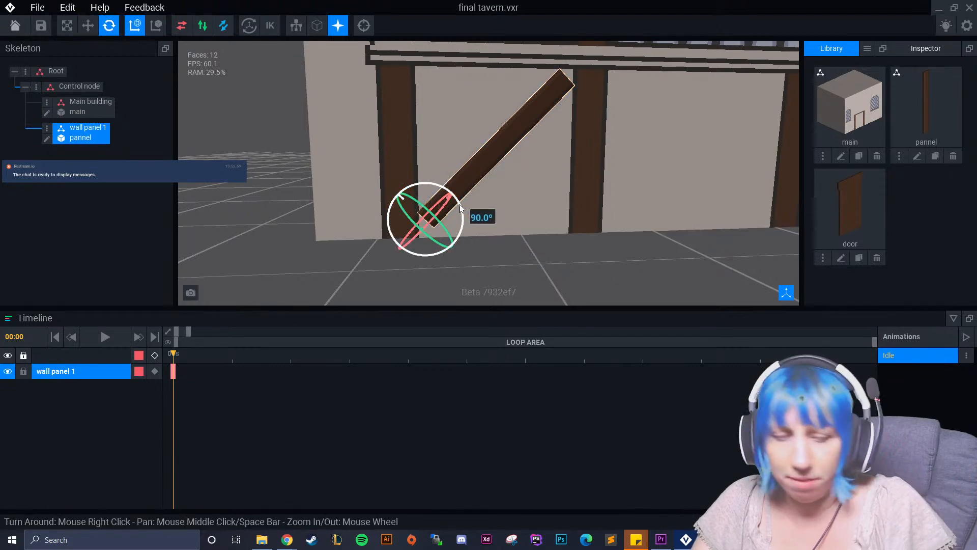
left_click_drag(459, 203, 460, 200)
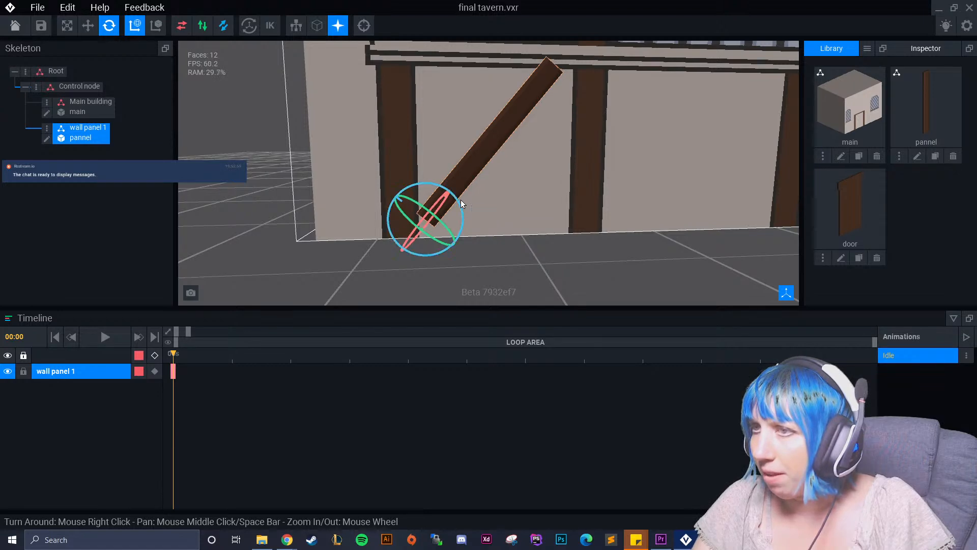
key("w")
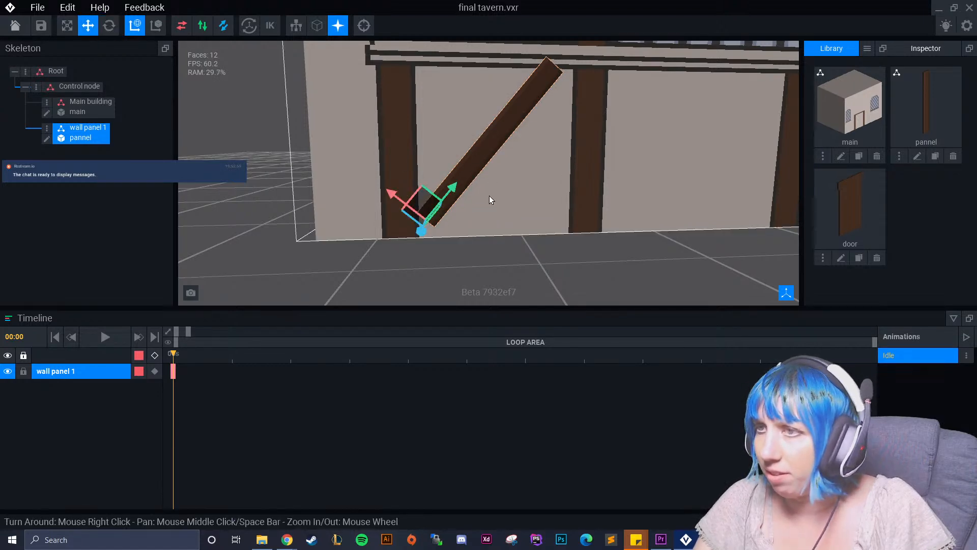
left_click_drag(392, 194, 404, 204)
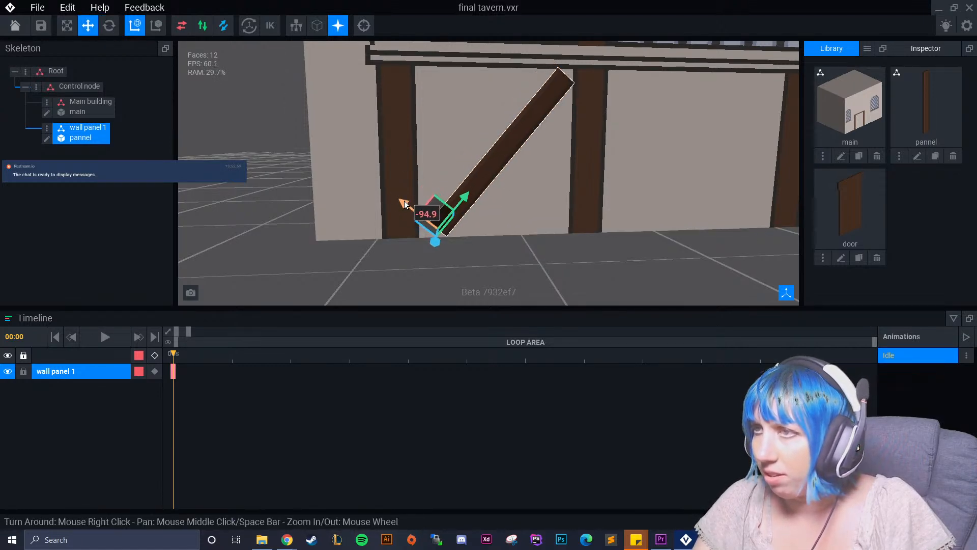
left_click(481, 279)
scroll(481, 277, "up", 2)
middle_click_drag(497, 212, 467, 268)
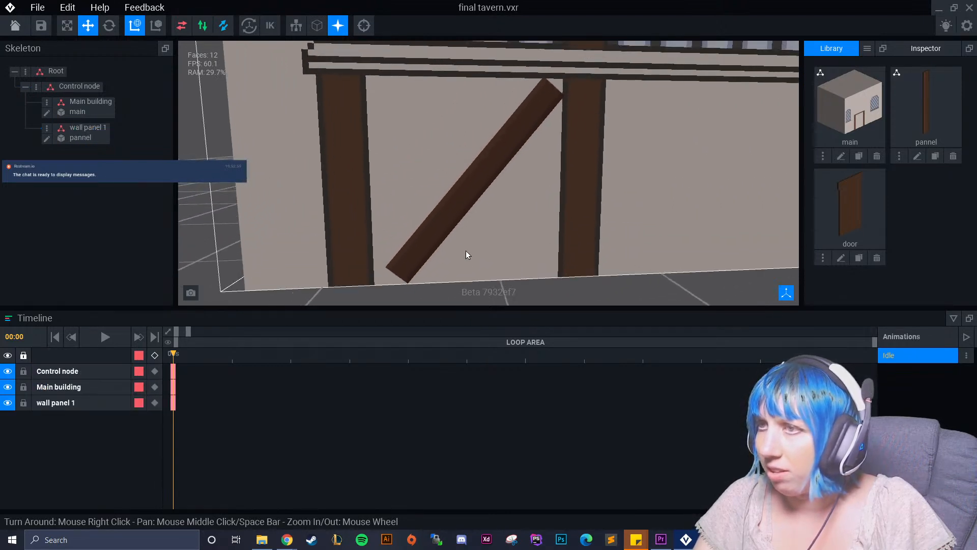
Rotate wall panel 1 back to a shallower diagonal so its upper end leans against the middle beam.
left_click(450, 204)
key("e")
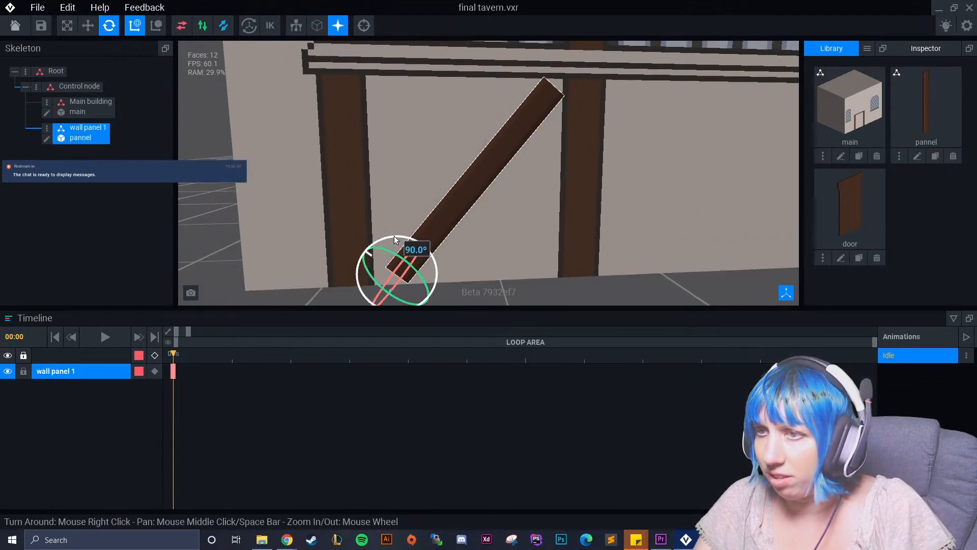
left_click_drag(395, 239, 402, 233)
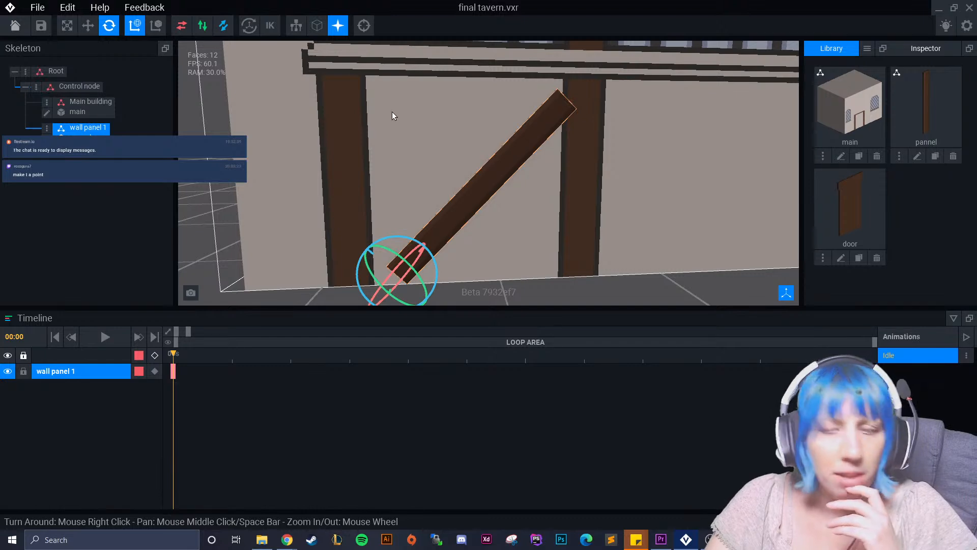
middle_click_drag(433, 150, 407, 156)
left_click(477, 215)
Move the pannel model's pivot point to the middle of the plank and return to the rig with the model saved.
left_click(427, 235)
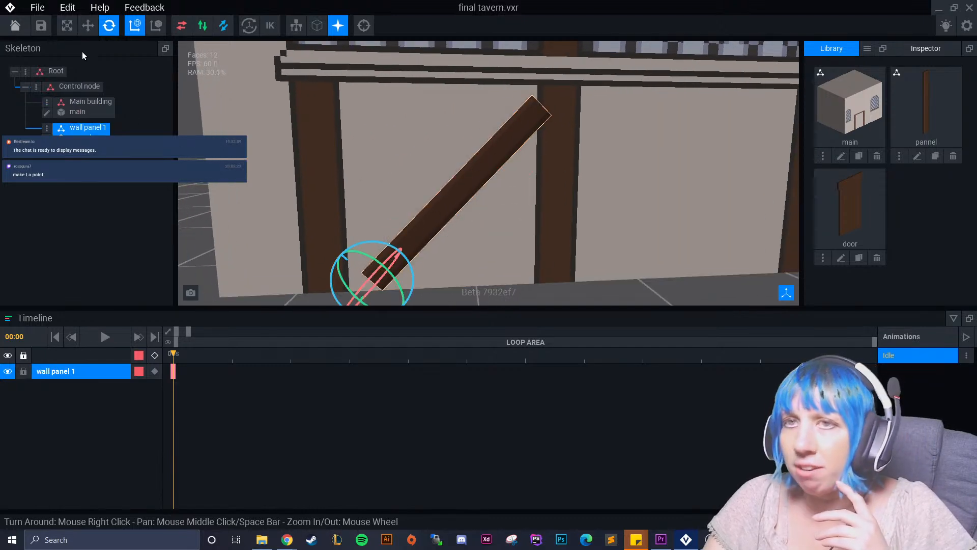
left_click(47, 139)
right_click_drag(391, 179, 380, 172)
middle_click_drag(380, 172, 385, 257)
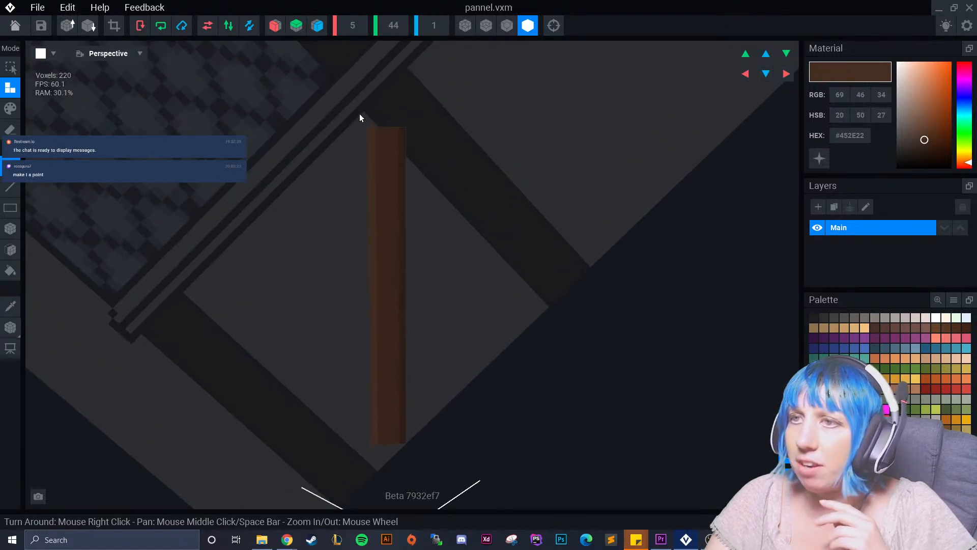
left_click(10, 327)
right_click_drag(316, 321, 380, 172)
left_click_drag(390, 362, 386, 215)
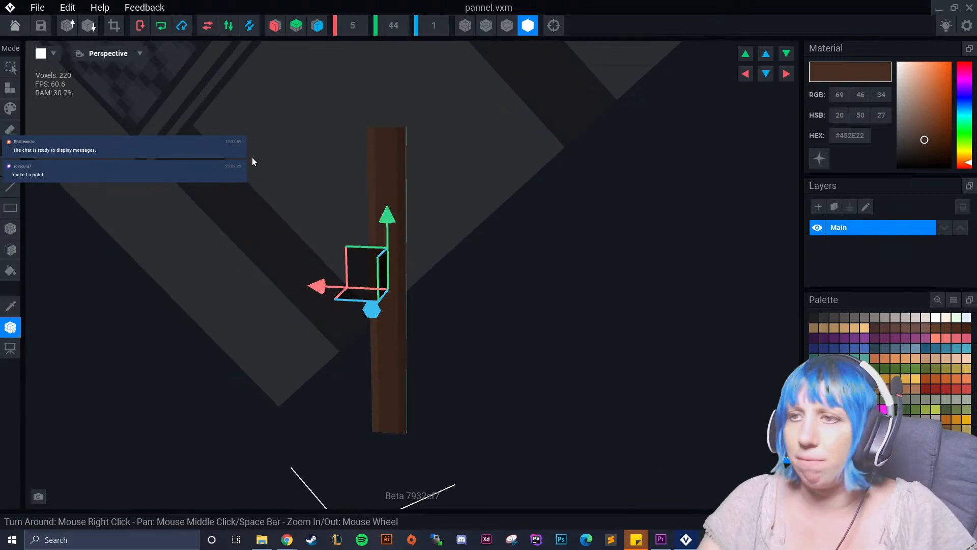
left_click(16, 26)
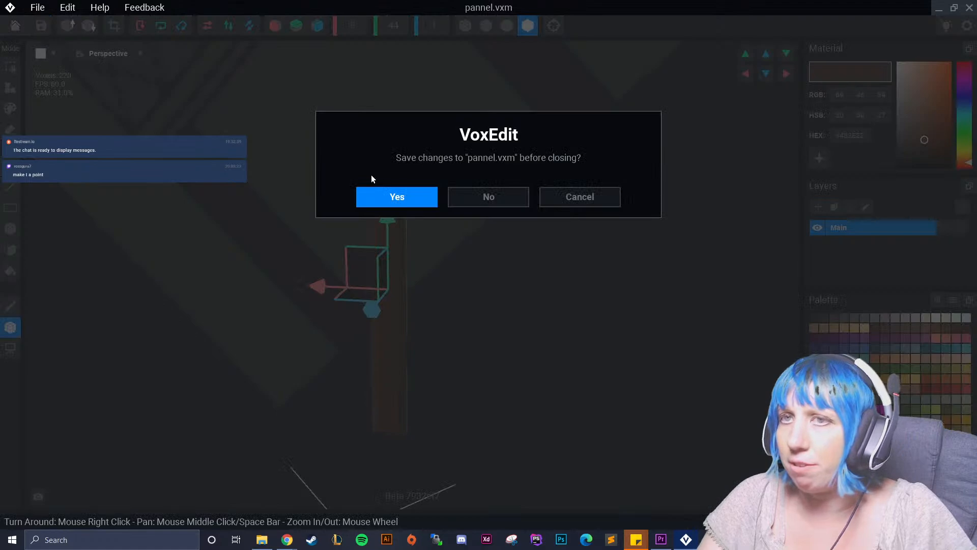
left_click(396, 199)
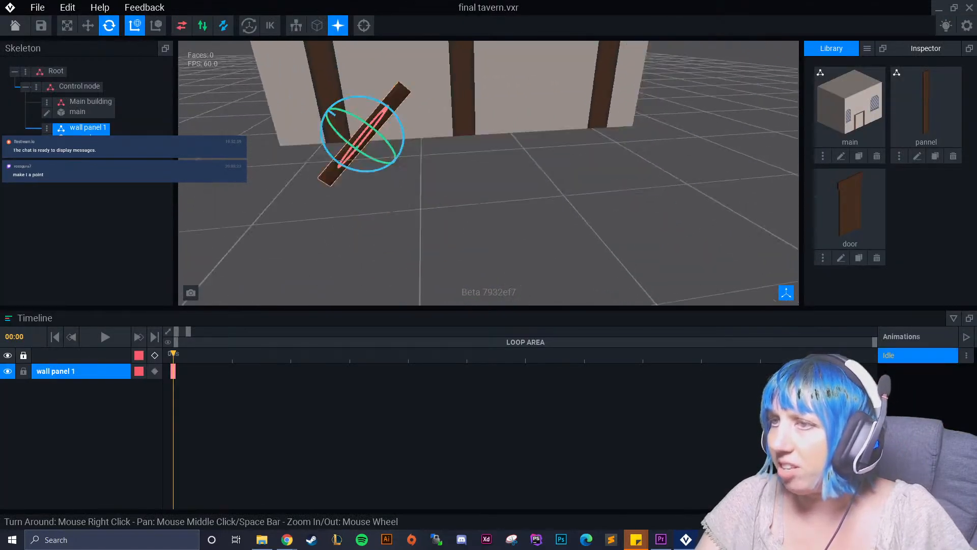
Move wall panel 1 back up onto the wall so it spans diagonally between the beams under the window ledge.
left_click(87, 25)
mouse_move(387, 188)
left_mouse_down()
mouse_move(353, 144)
mouse_move(380, 177)
left_mouse_up()
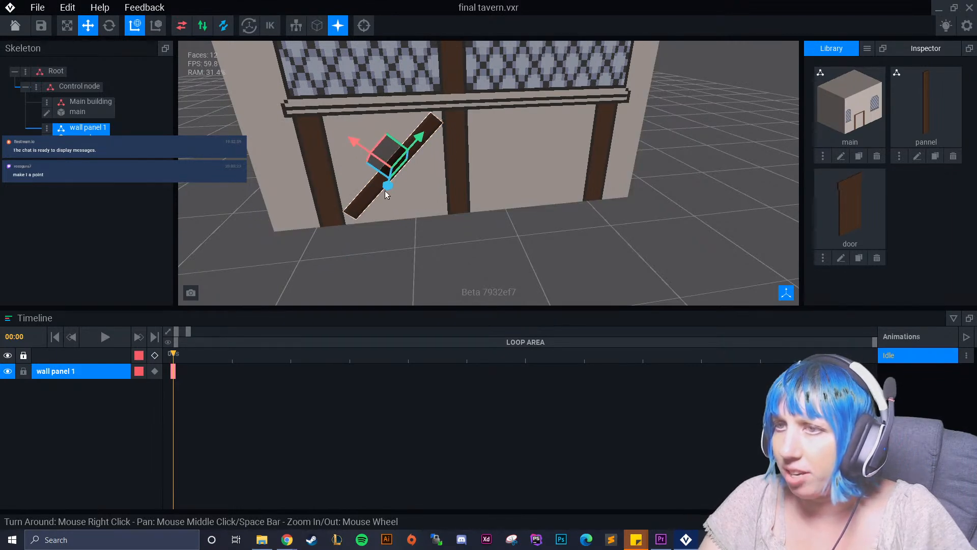
left_click(426, 234)
scroll(427, 233, "up", 6)
scroll(426, 234, "down", 4)
right_click_drag(427, 234, 405, 197)
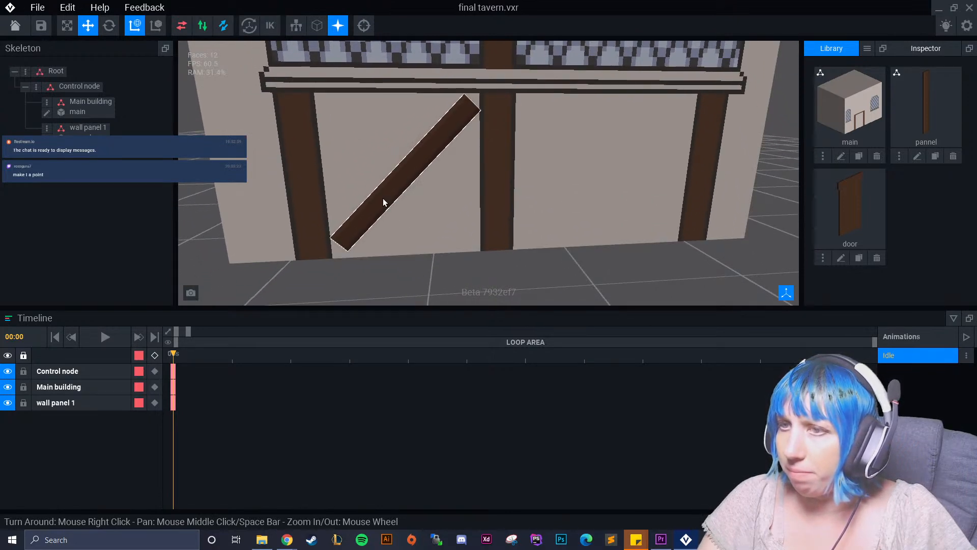
Set the pannel model's height to 46 and fill the added top rows with brown #54382A.
left_click(386, 203)
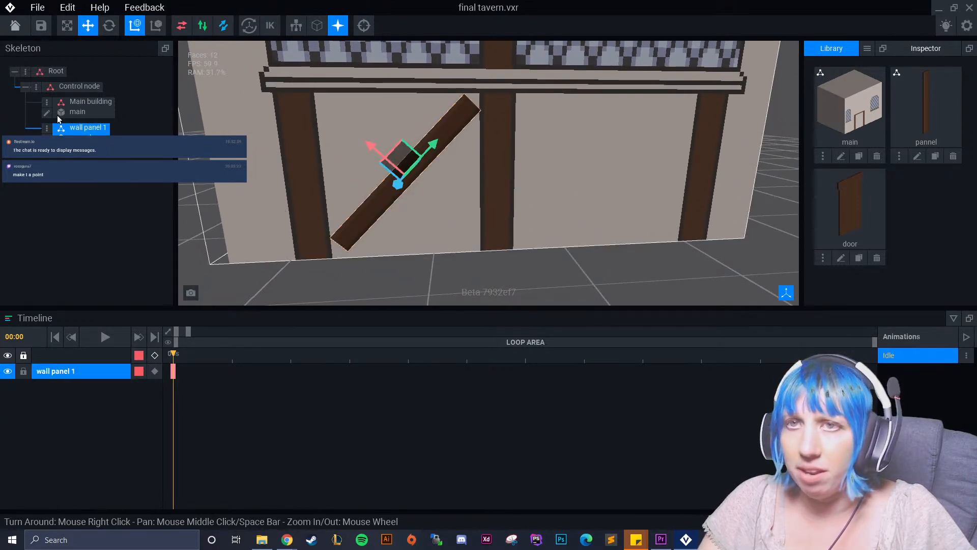
left_click(47, 138)
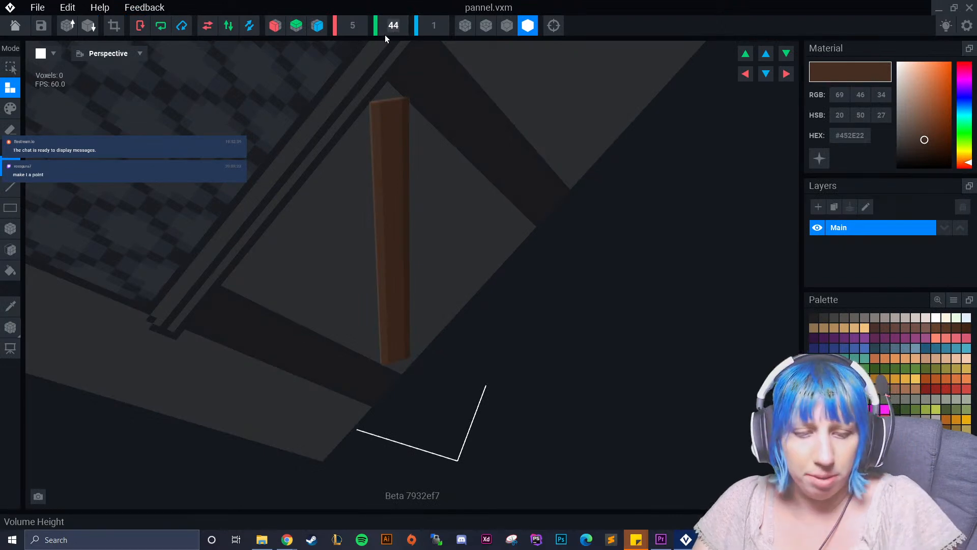
type("4")
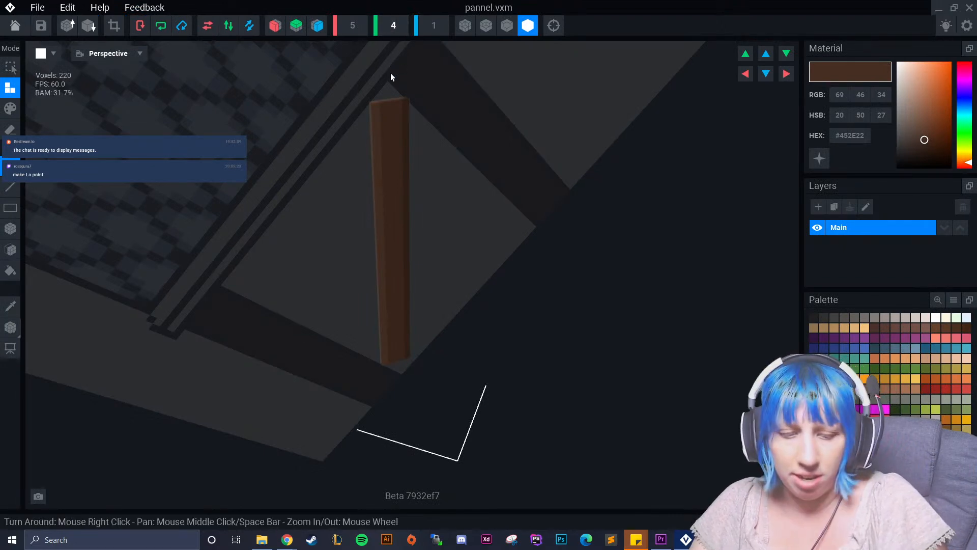
type("6")
left_click(10, 305)
left_click(404, 192)
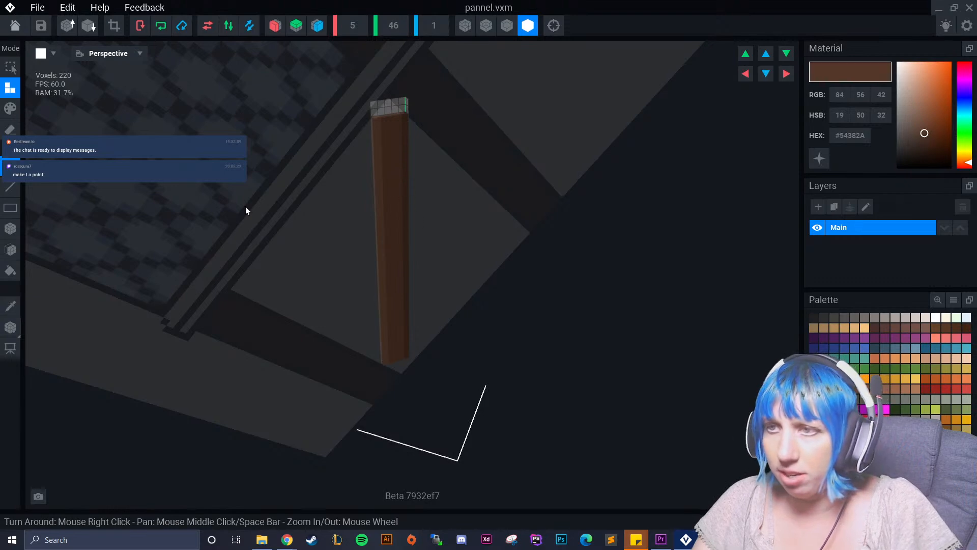
left_click(10, 249)
left_click(375, 109)
Recolour the plank's added top rows to match its edge stripes, using the sampled browns #634332 and #452E22.
left_click(11, 306)
left_click(374, 145)
left_click(10, 109)
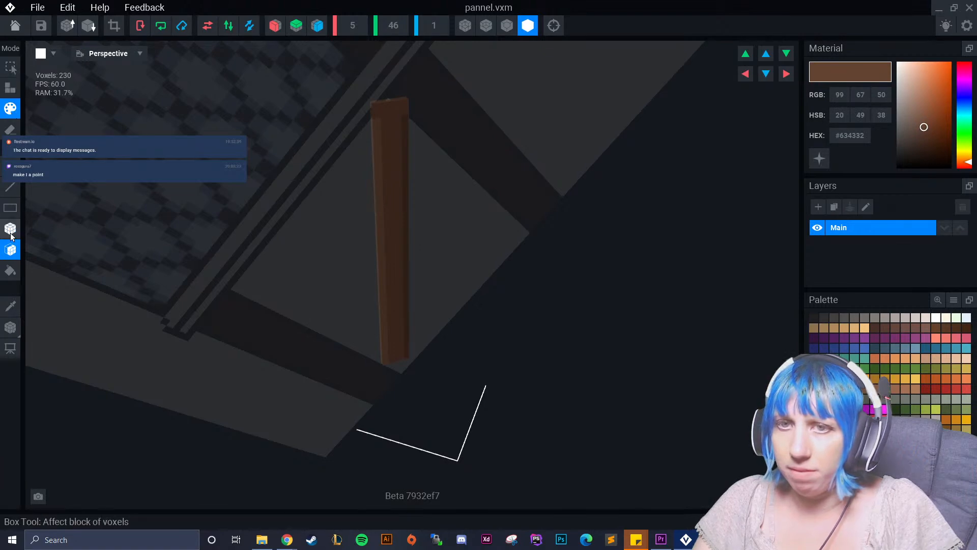
left_click(10, 228)
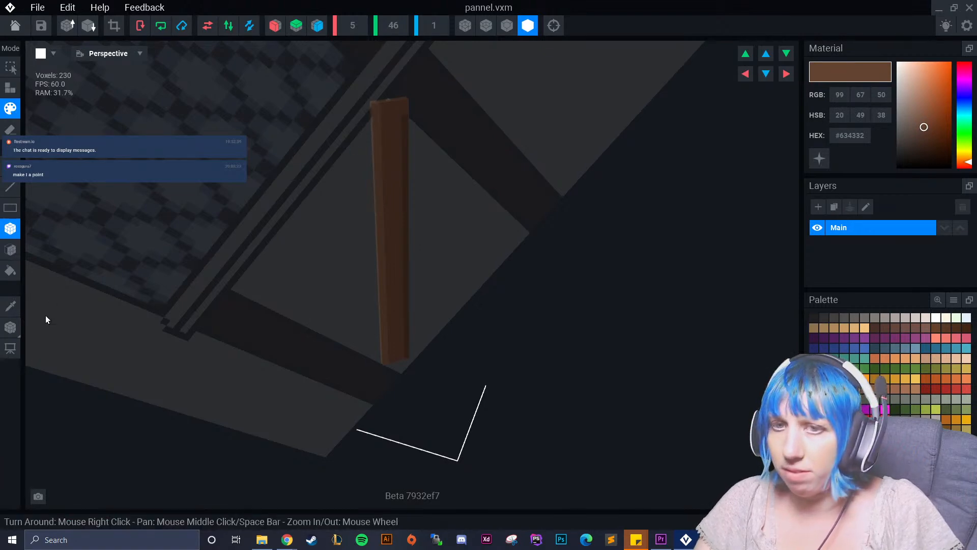
left_click(19, 307)
left_click(403, 110)
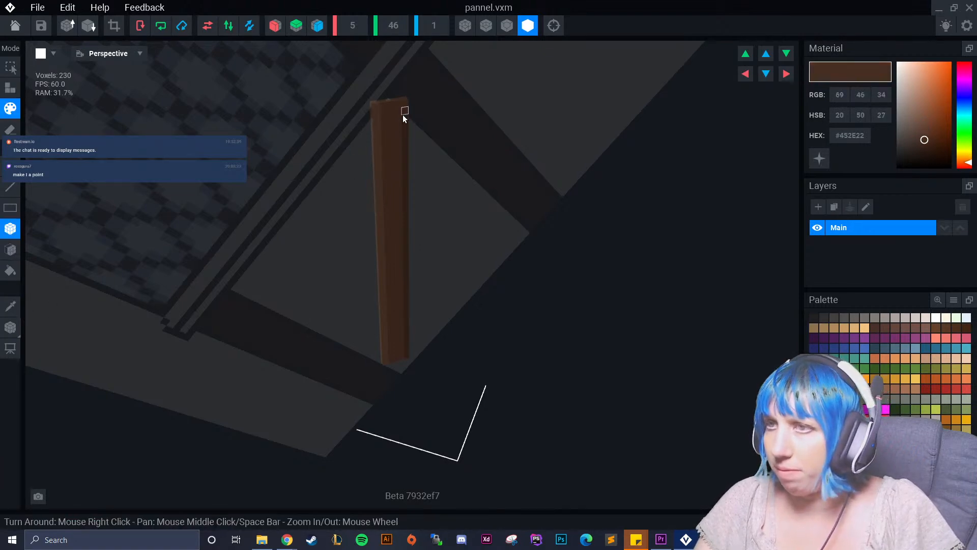
right_click_drag(392, 137, 285, 117)
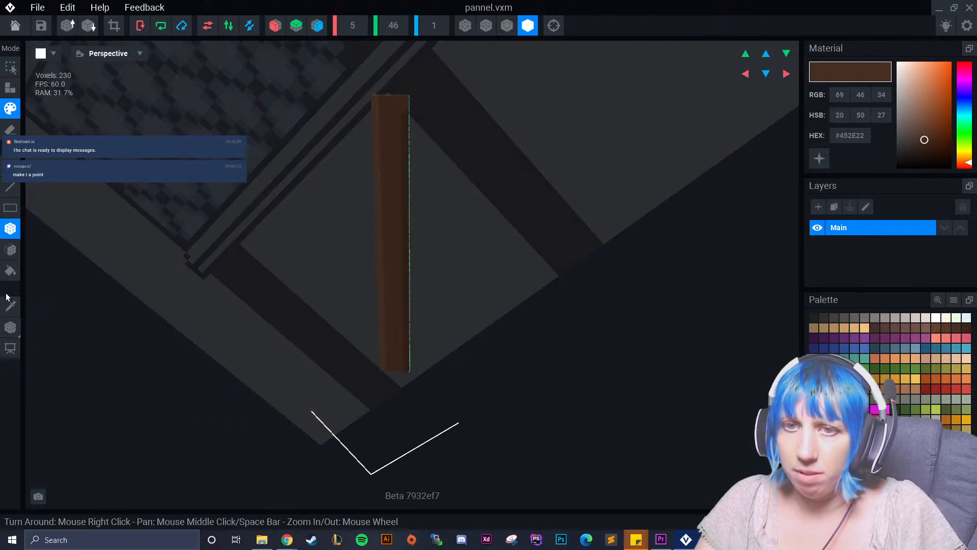
Re-centre the pannel model's pivot point on the lengthened plank and return to the rig with the model saved.
left_click(11, 327)
left_click_drag(393, 185, 395, 181)
left_click(15, 26)
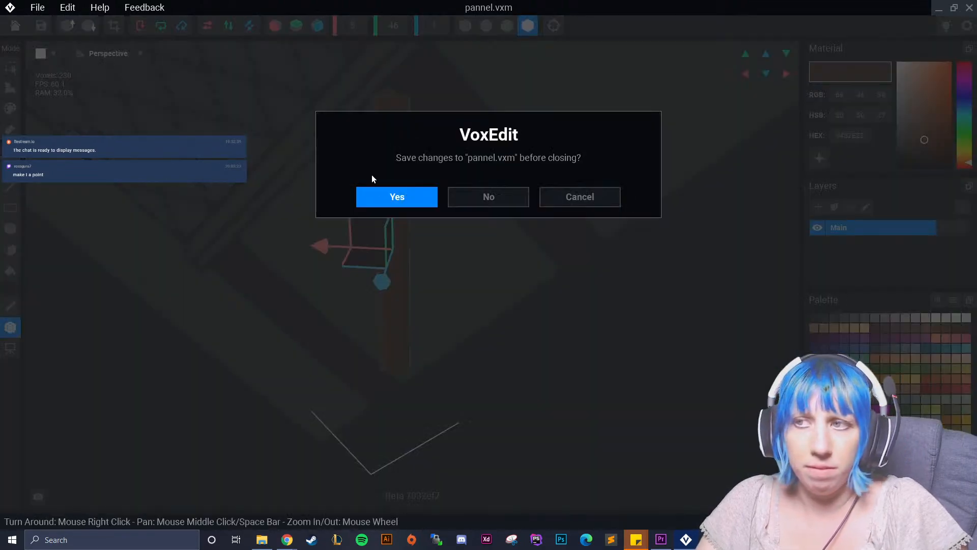
left_click(378, 193)
Shift wall panel 1 and rotate it slightly steeper so it spans from the left beam's foot to the middle beam's top.
right_click_drag(420, 167, 549, 148)
scroll(537, 156, "up", 5)
right_click_drag(478, 132, 549, 235)
right_click_drag(498, 210, 486, 208)
scroll(487, 208, "up", 3)
left_click(388, 192)
left_click_drag(485, 111, 485, 115)
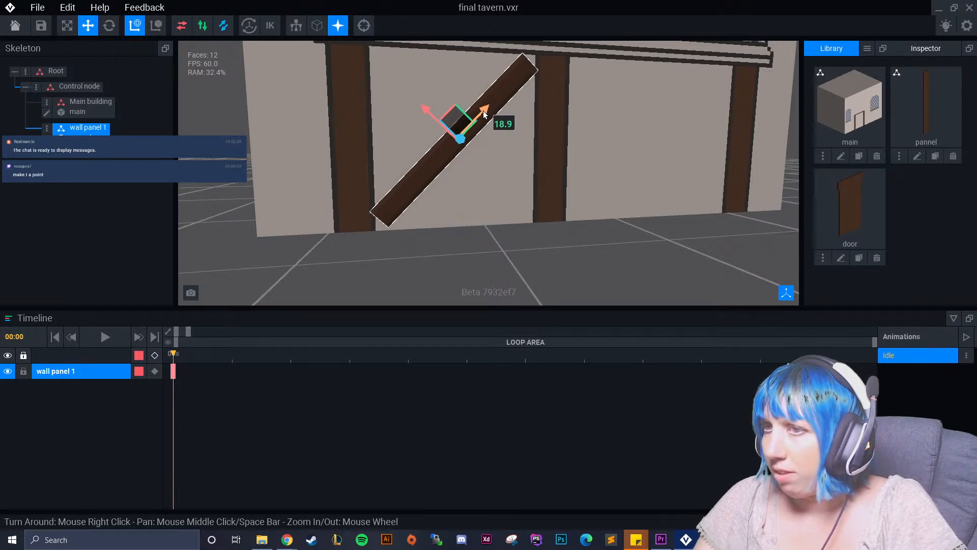
left_click(109, 25)
left_click_drag(489, 130, 490, 127)
left_click(88, 25)
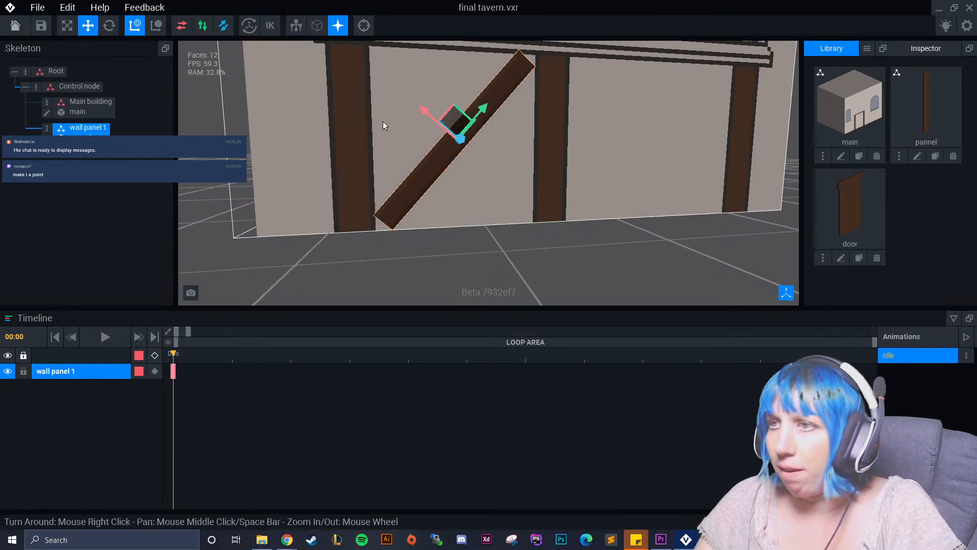
left_click_drag(420, 107, 420, 113)
Open the main building model for editing, focused on the wall area beneath the window ledge where the diagonal panel sits.
left_click(486, 223)
right_click_drag(488, 234, 406, 230)
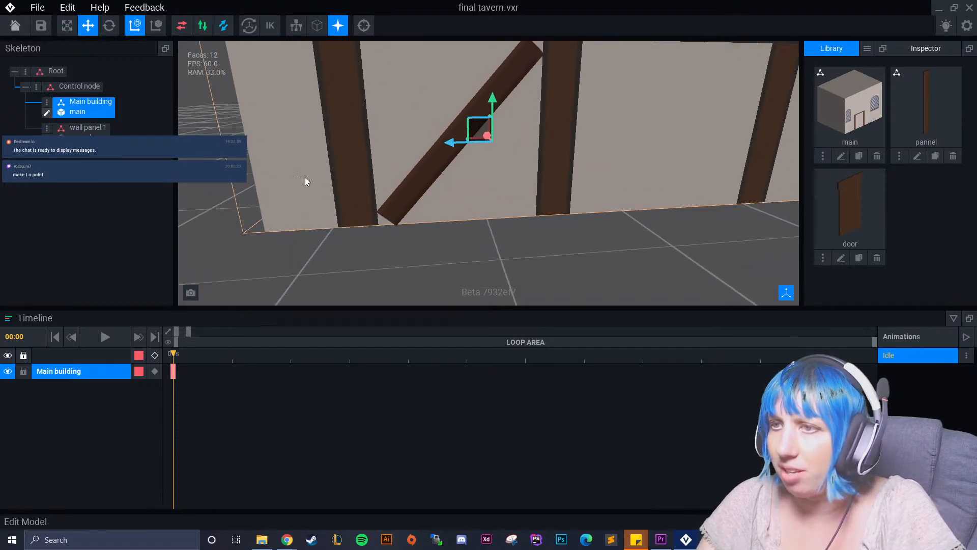
left_click(46, 116)
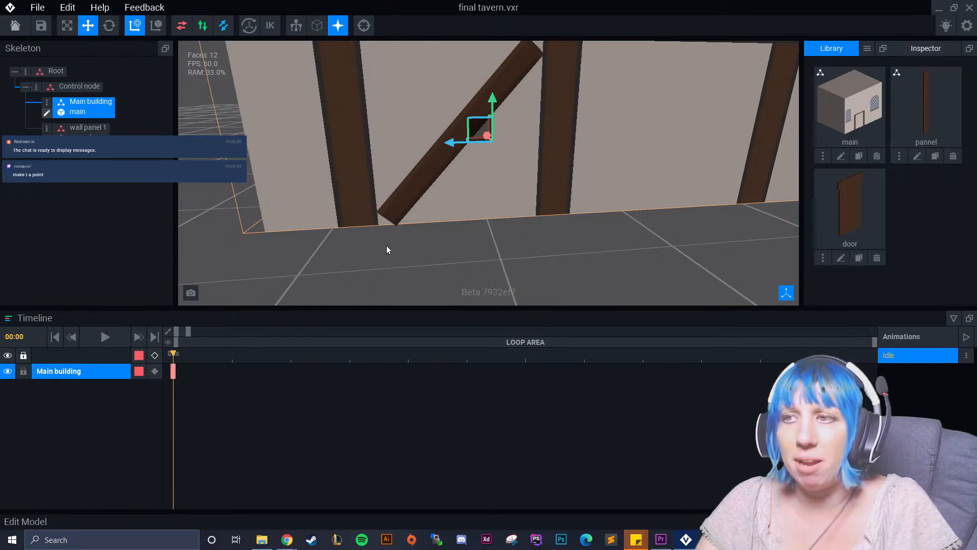
right_click_drag(397, 251, 591, 361)
middle_click_drag(591, 362, 500, 276)
scroll(364, 226, "up", 5)
middle_click_drag(364, 226, 377, 275)
scroll(358, 246, "down", 3)
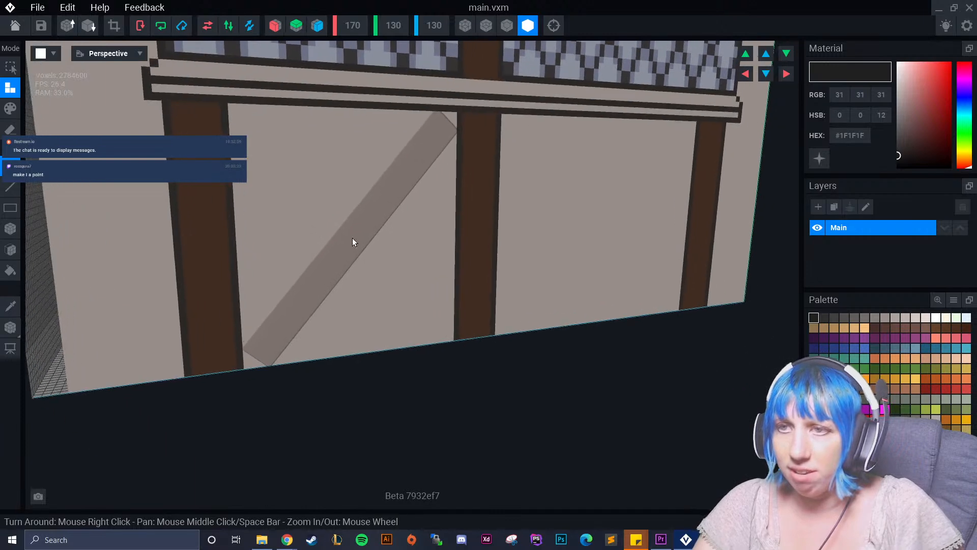
Sample brown #634332 from the beam and paint the gap voxels at the diagonal panel's lower end.
left_click(10, 306)
left_click(208, 329)
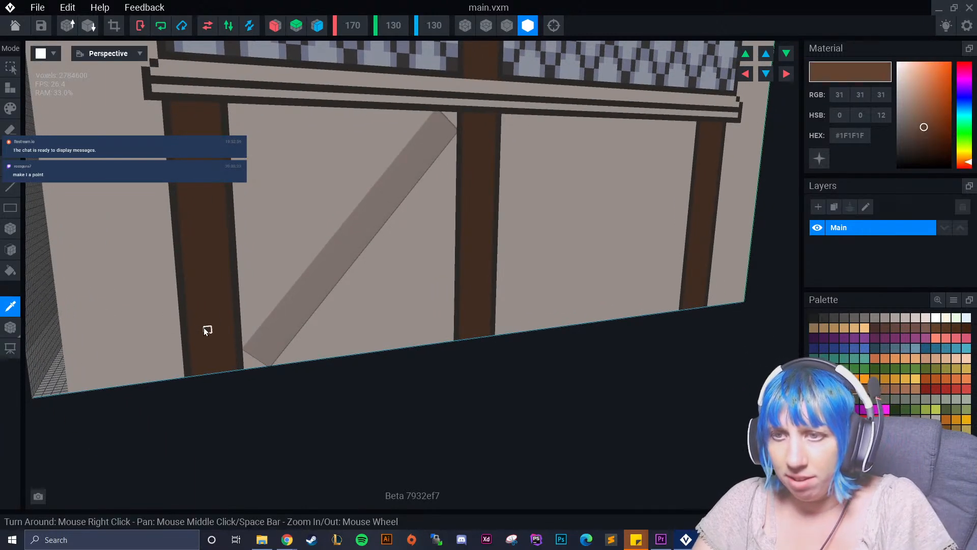
left_click(11, 108)
left_click_drag(246, 356, 258, 365)
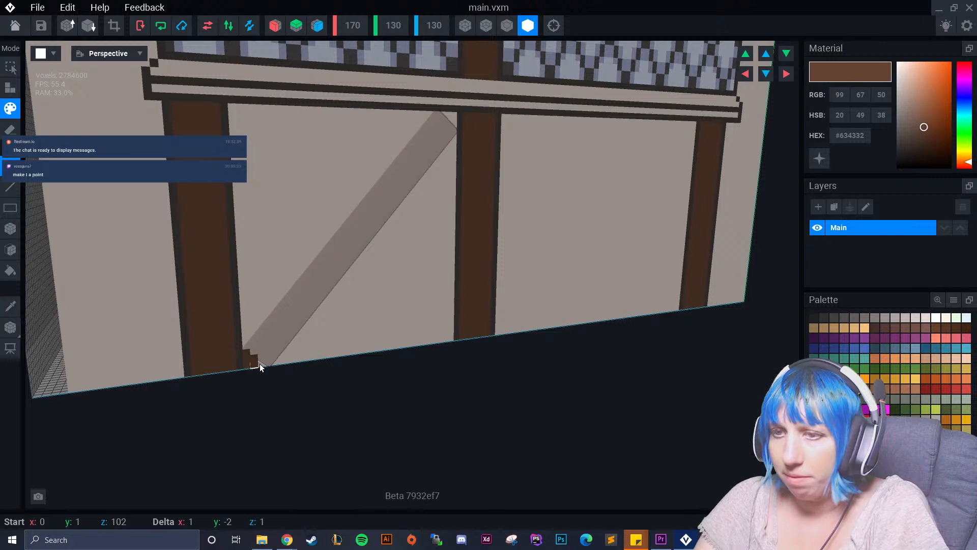
left_click_drag(261, 364, 194, 383)
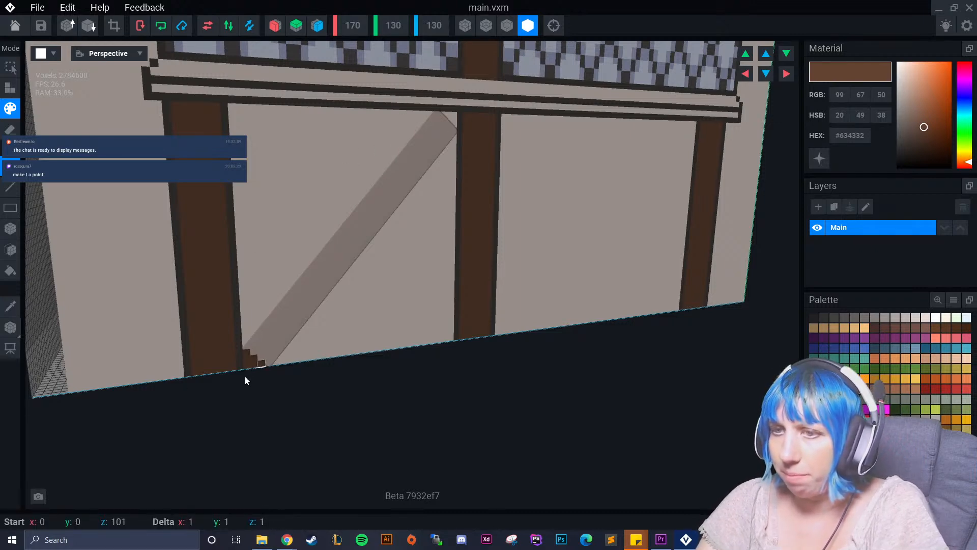
Paint the gap voxels at the diagonal panel's upper end, beside the middle beam, with the same brown #634332.
left_click_drag(453, 148, 449, 117)
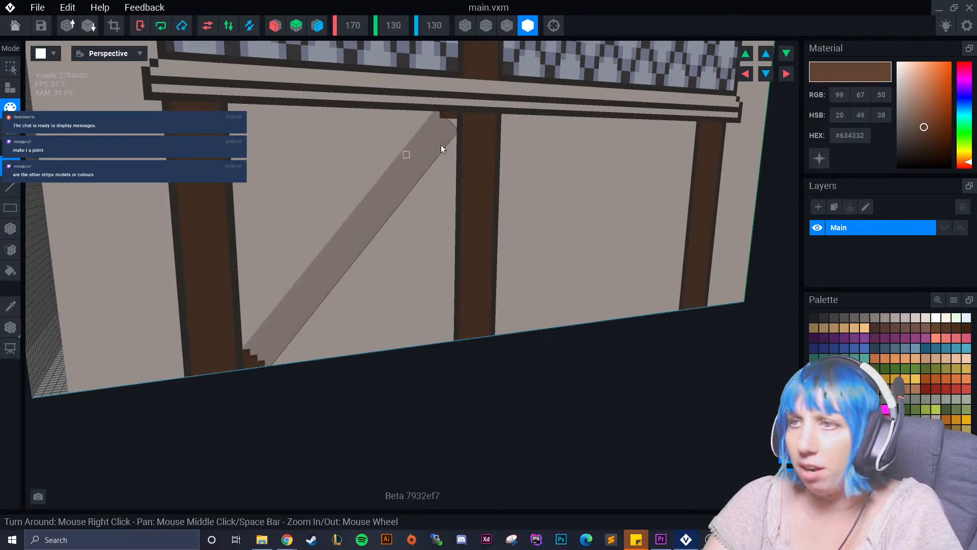
left_click(454, 122)
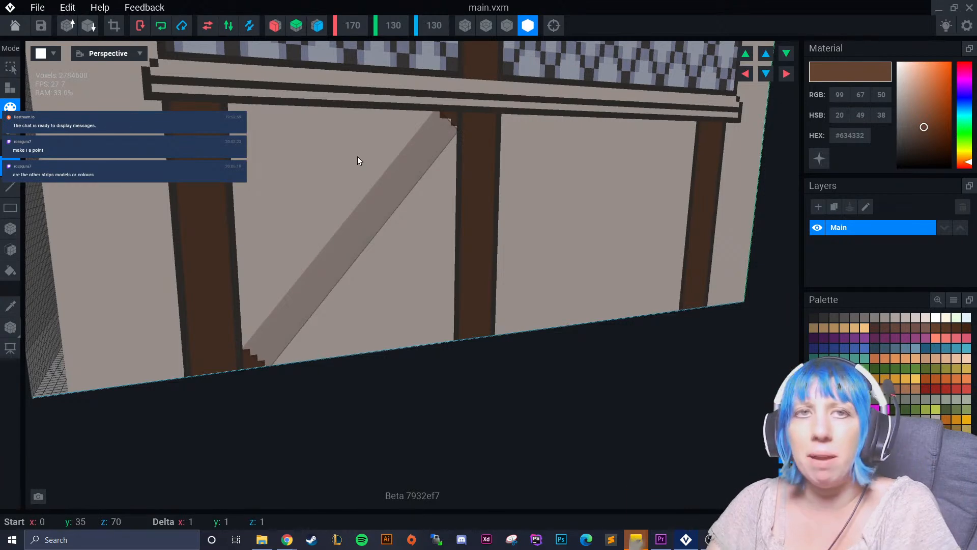
left_click(447, 121)
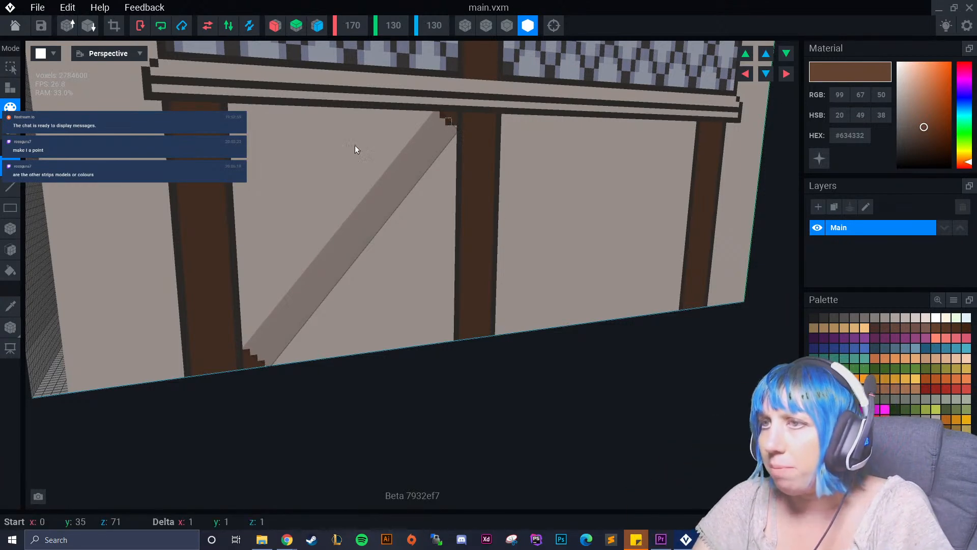
left_click(455, 129)
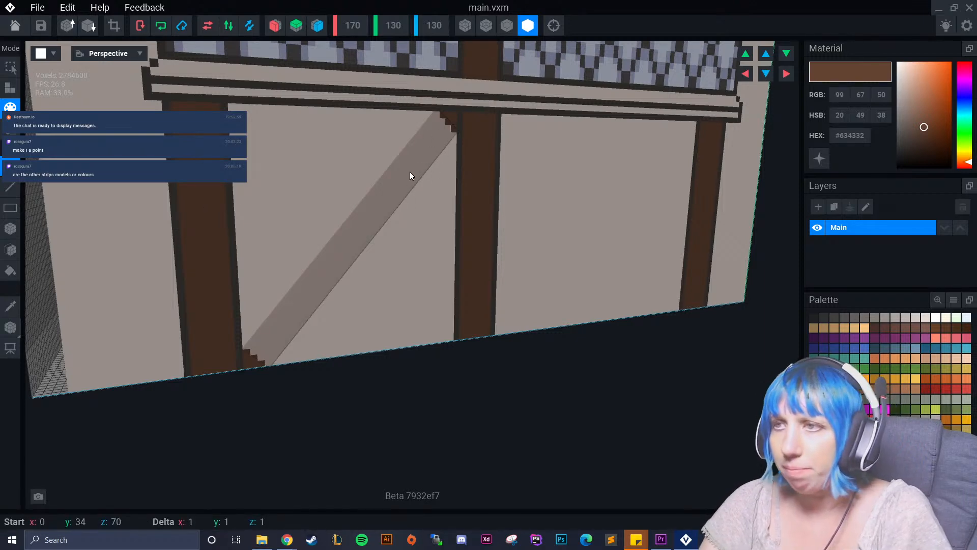
Check the painted corners on the wall and return to the rig with the main model saved.
right_click_drag(408, 252, 423, 288)
scroll(340, 237, "down", 6)
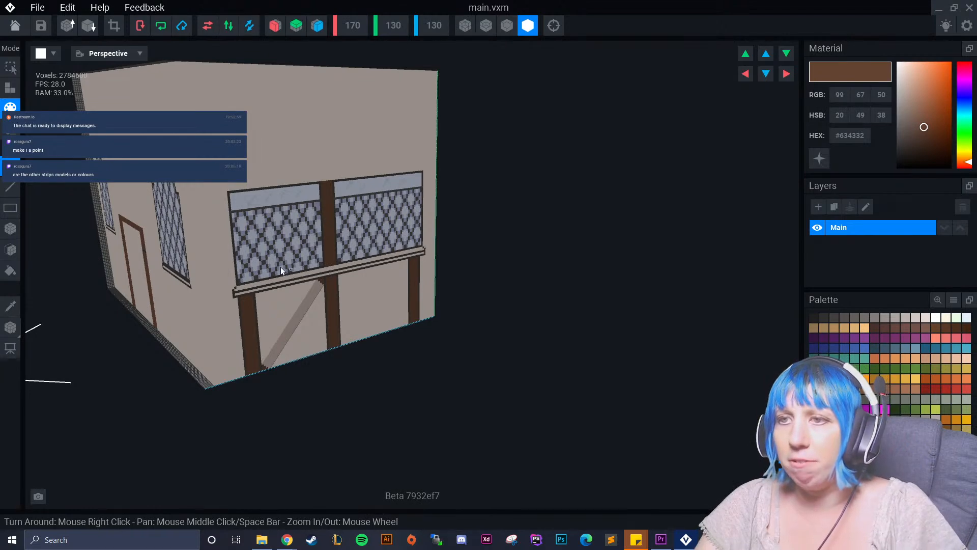
right_click_drag(287, 269, 279, 254)
scroll(283, 223, "up", 1)
scroll(285, 223, "up", 4)
scroll(294, 271, "down", 4)
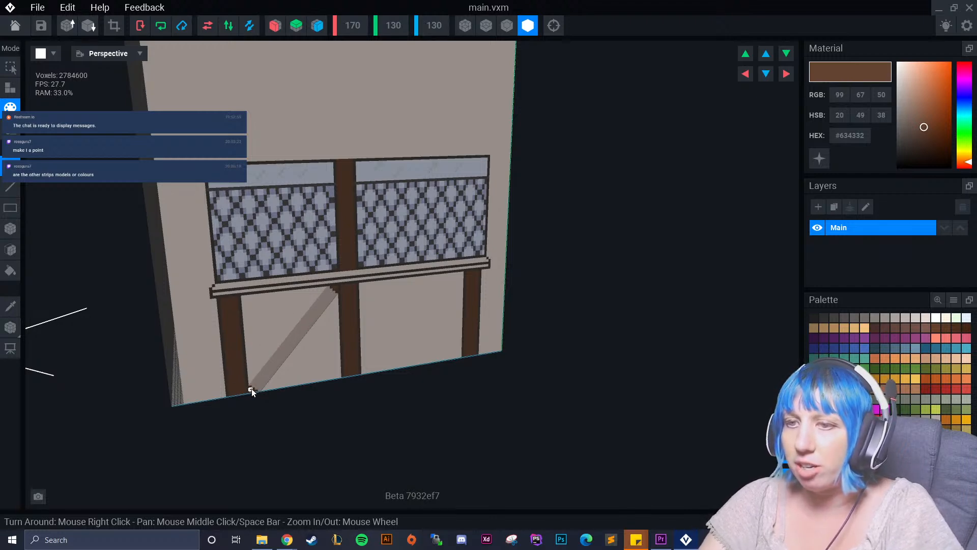
left_click(16, 26)
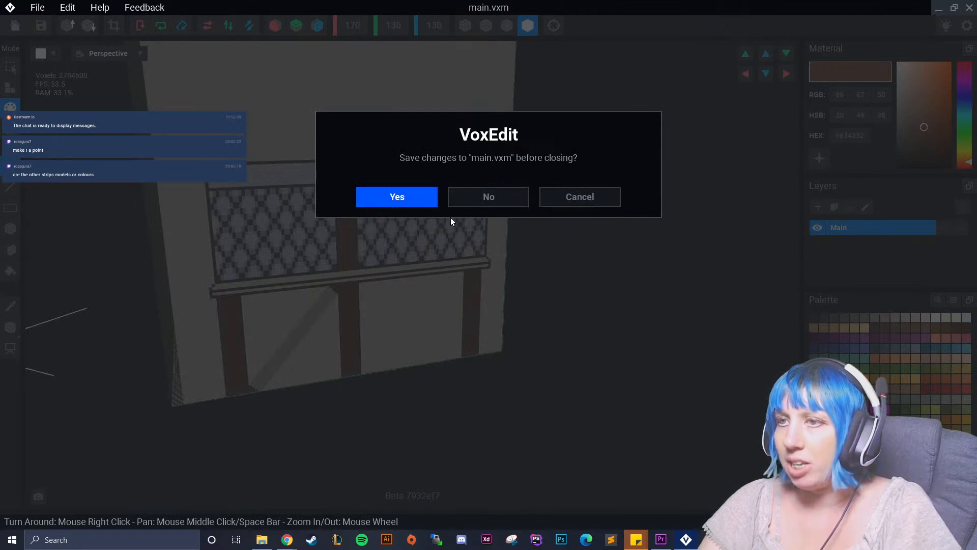
left_click(391, 198)
Examine the diagonal panel's fit between the beams and the building's other walls from several sides.
right_click_drag(540, 182, 408, 171)
middle_click_drag(575, 272, 450, 211)
scroll(502, 142, "up", 5)
scroll(476, 275, "down", 3)
middle_click_drag(475, 275, 498, 212)
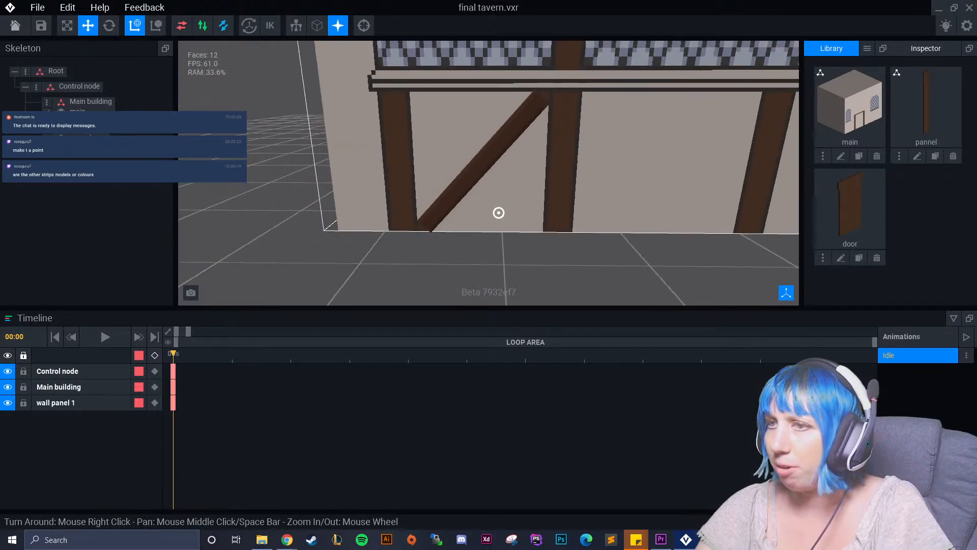
middle_click_drag(509, 162, 449, 166)
right_click_drag(392, 70, 430, 175)
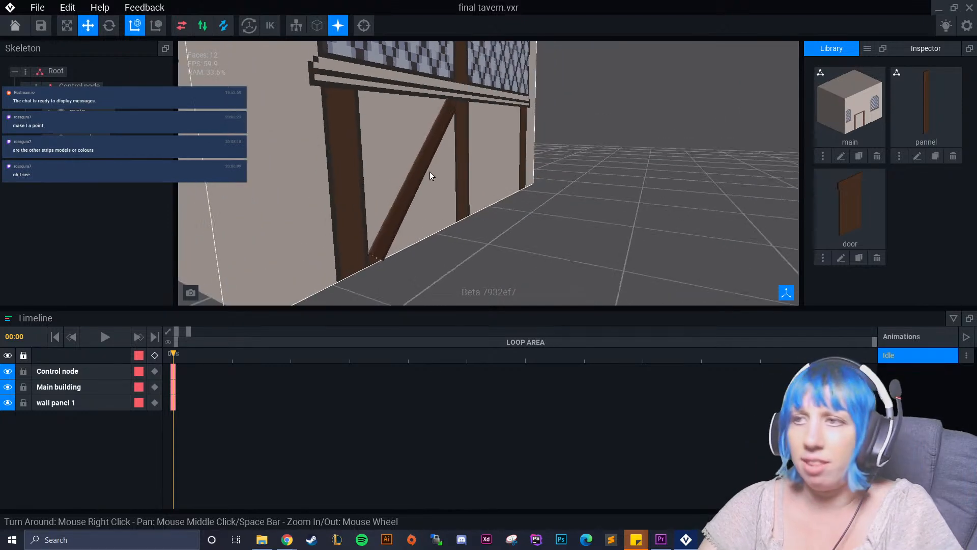
right_click_drag(292, 175, 402, 181)
middle_click_drag(252, 93, 278, 89)
scroll(327, 147, "down", 5)
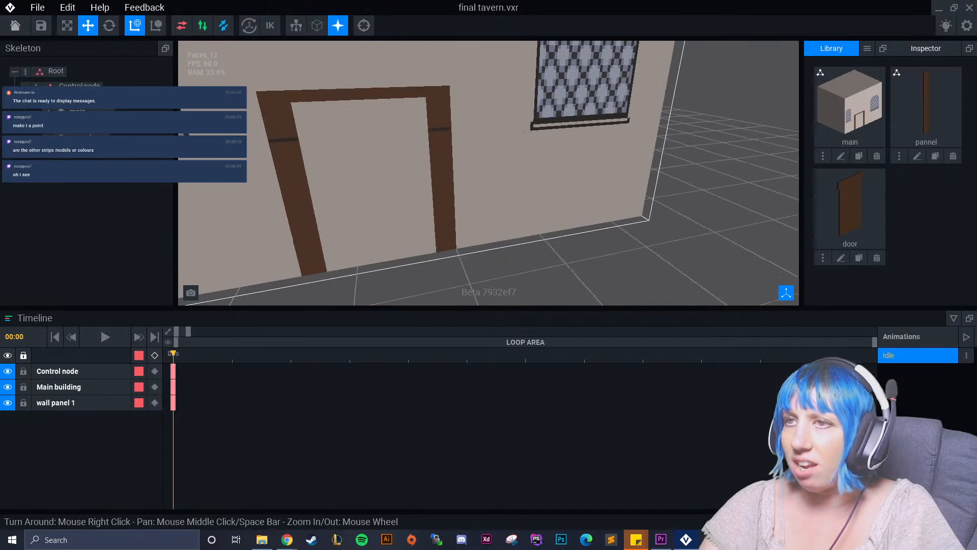
right_click_drag(389, 157, 391, 122)
scroll(421, 162, "down", 3)
right_click_drag(421, 162, 340, 77)
scroll(386, 200, "down", 3)
right_click_drag(416, 204, 573, 83)
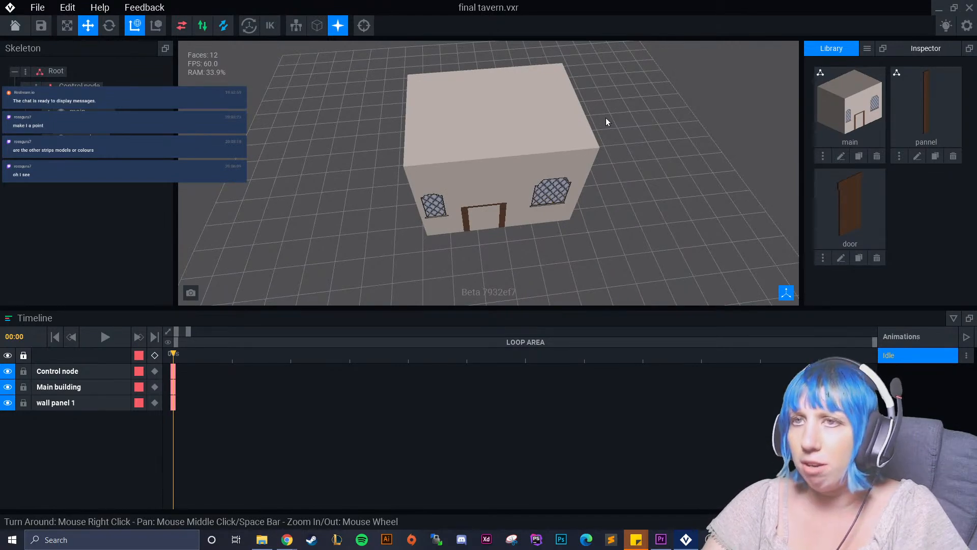
right_click_drag(395, 146, 557, 130)
middle_click_drag(557, 131, 428, 84)
scroll(478, 152, "up", 4)
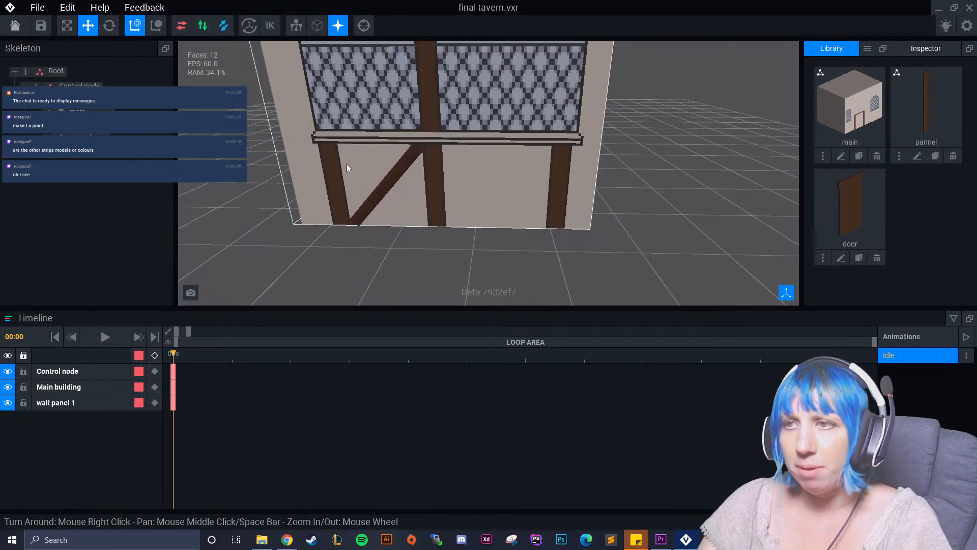
left_click(389, 177)
left_click(49, 137)
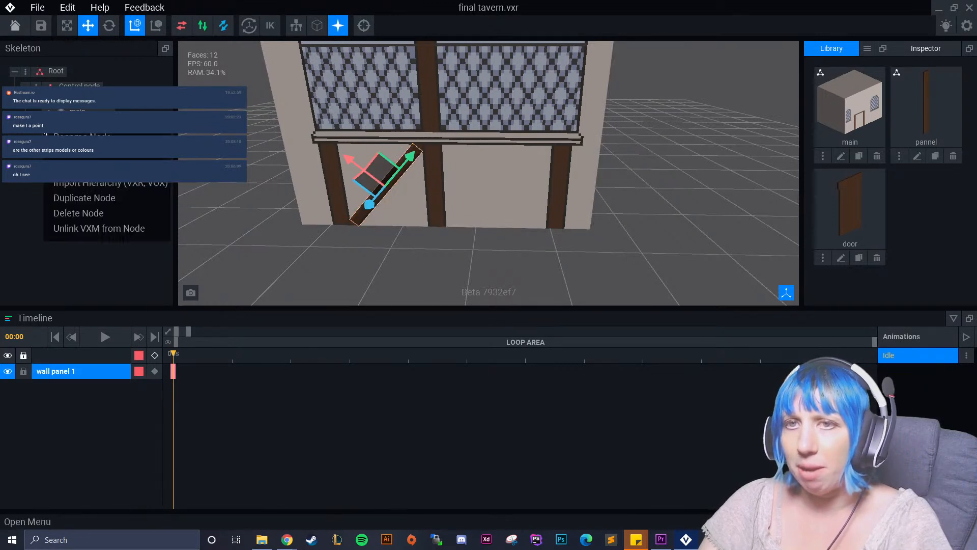
left_click(84, 198)
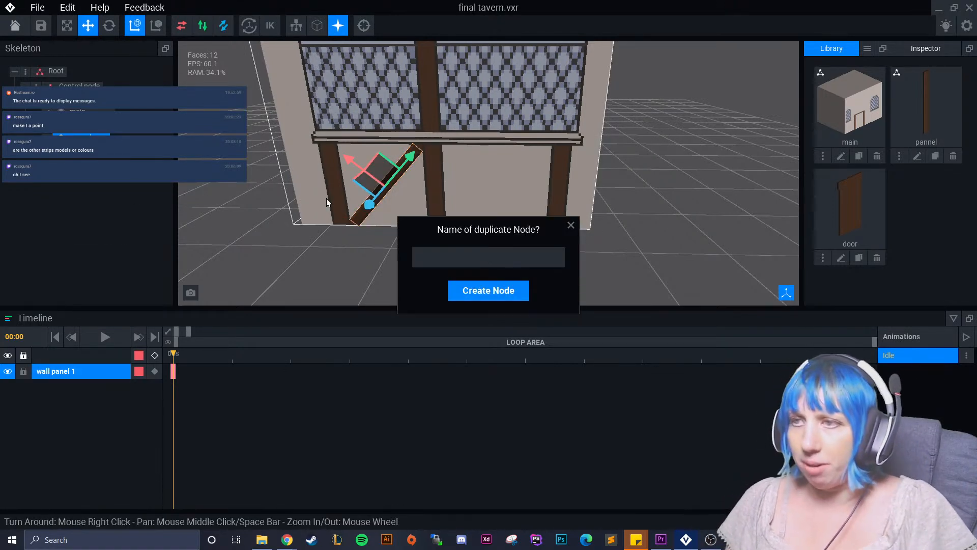
left_click(571, 225)
Clone the pannel model in the library under the name panel2.
left_click(936, 156)
type("pan")
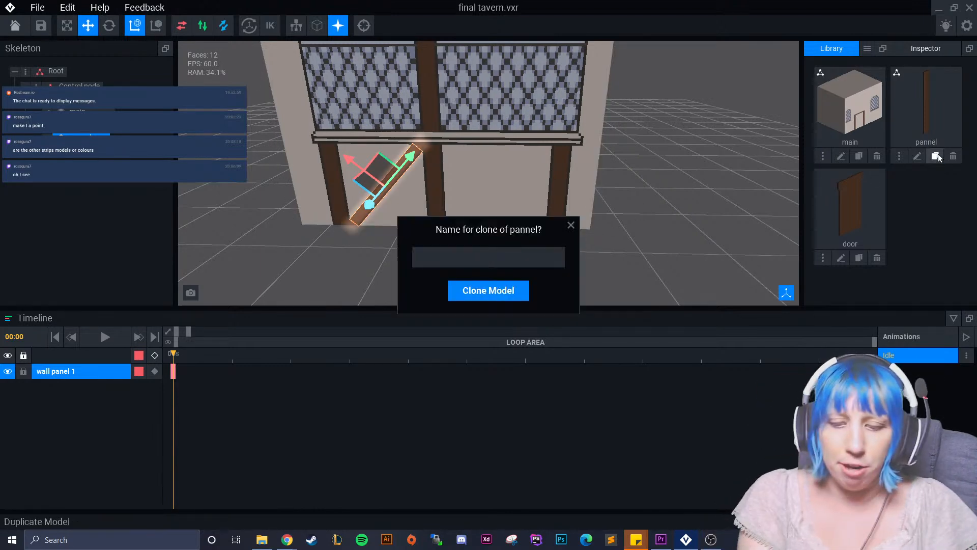
type("el2")
key("Return")
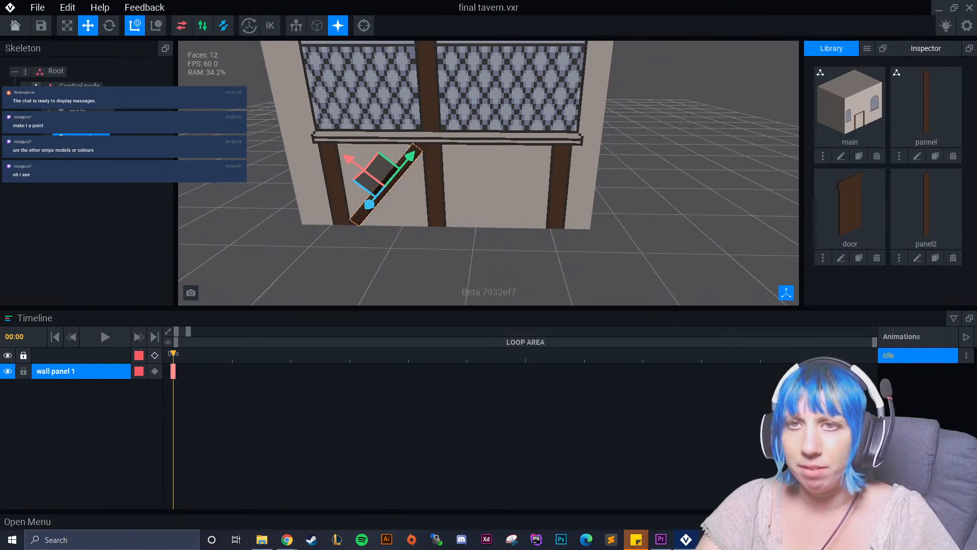
Add a node named wall panel 2 under the Control node and attach the panel2 model to it.
left_click(36, 85)
left_click(84, 109)
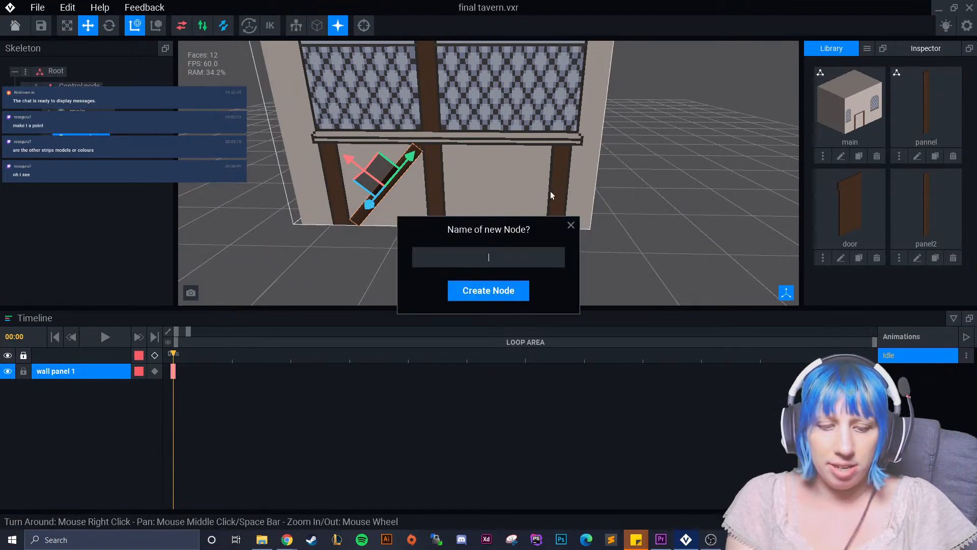
type("wall panel")
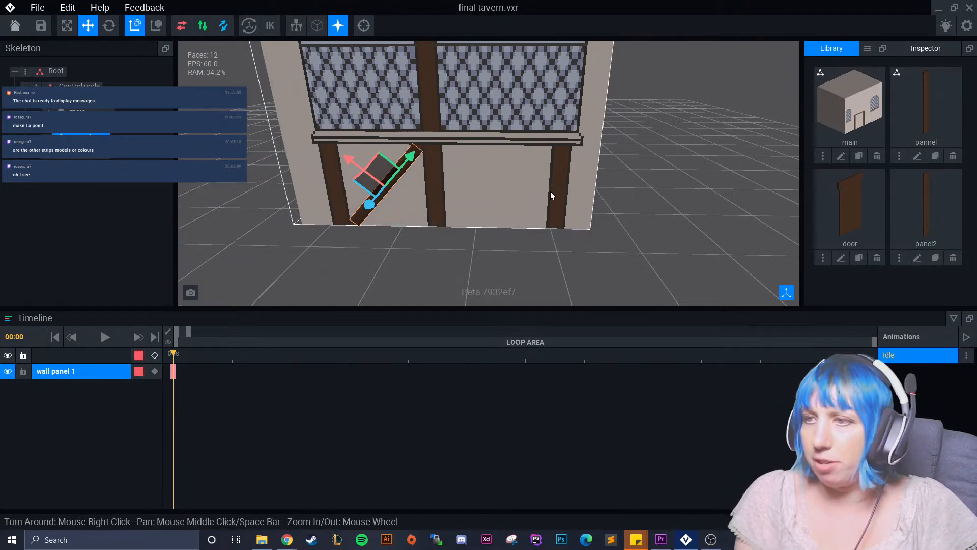
key("Return")
left_click_drag(930, 228, 97, 156)
left_click(98, 158)
Raise wall panel 2 to wall height and shift it sideways into the empty bay beyond the wall's middle beam.
right_click_drag(431, 175, 469, 196)
left_click_drag(373, 155, 430, 201)
left_click(108, 26)
right_click_drag(315, 143, 437, 251)
left_click_drag(436, 251, 473, 234)
key("w")
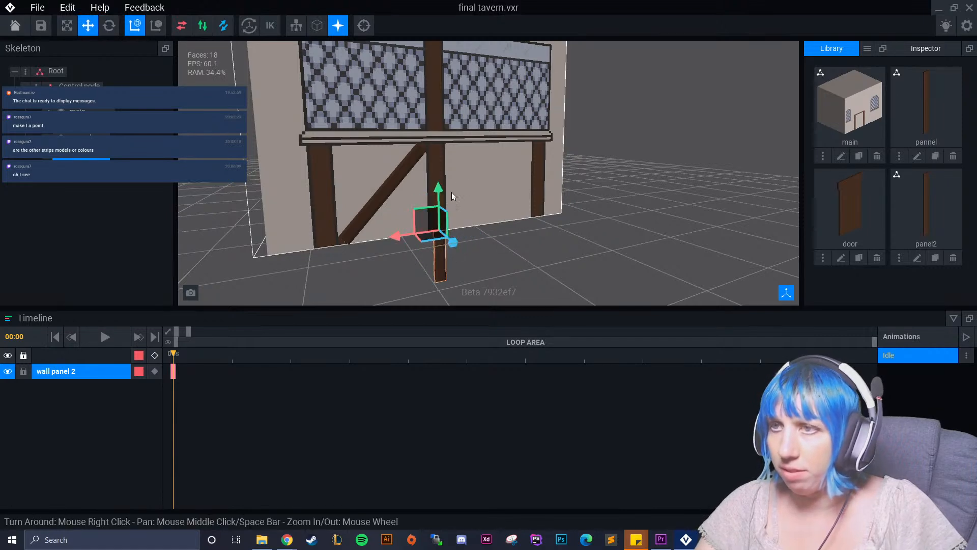
left_click_drag(437, 192, 435, 138)
right_click_drag(475, 201, 442, 205)
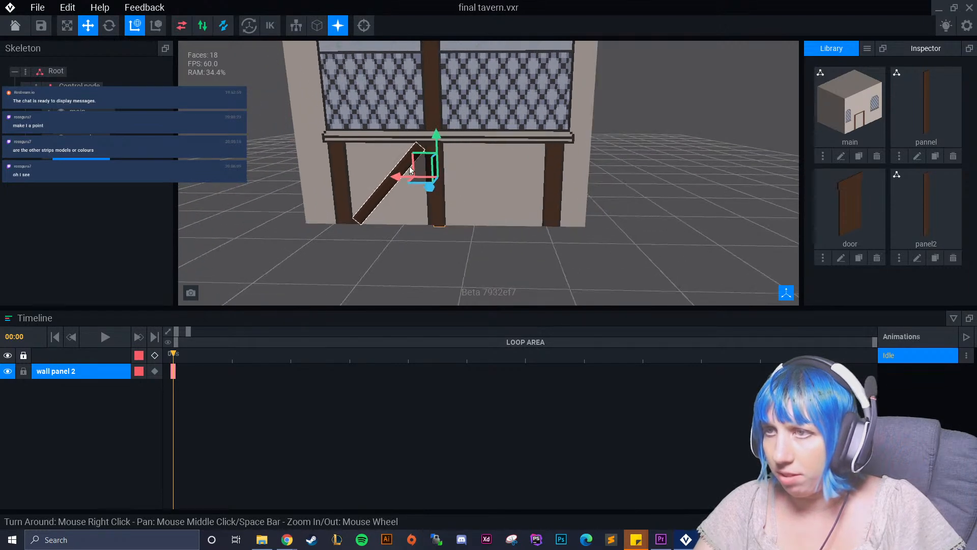
left_click_drag(398, 179, 448, 175)
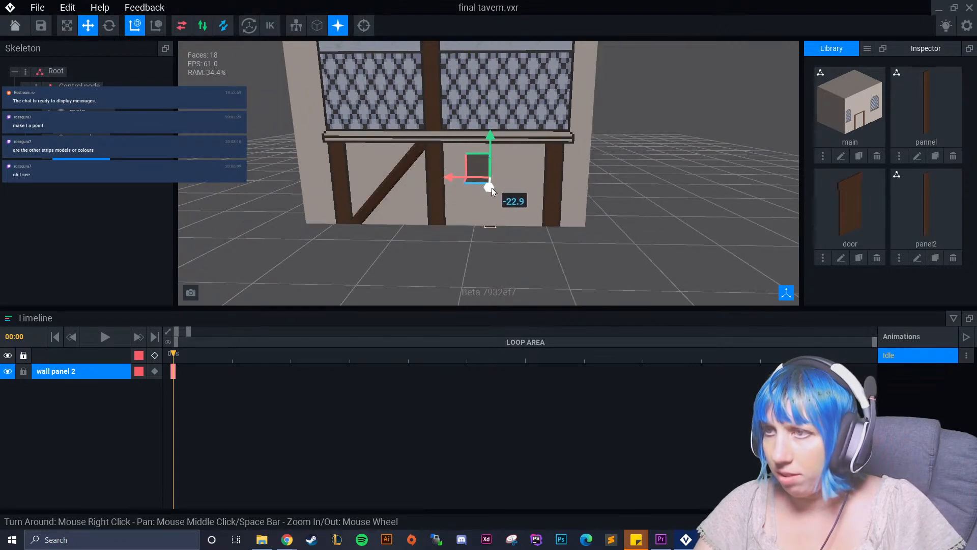
Rotate wall panel 2 to a diagonal and position it between the middle and right-hand beams.
key("e")
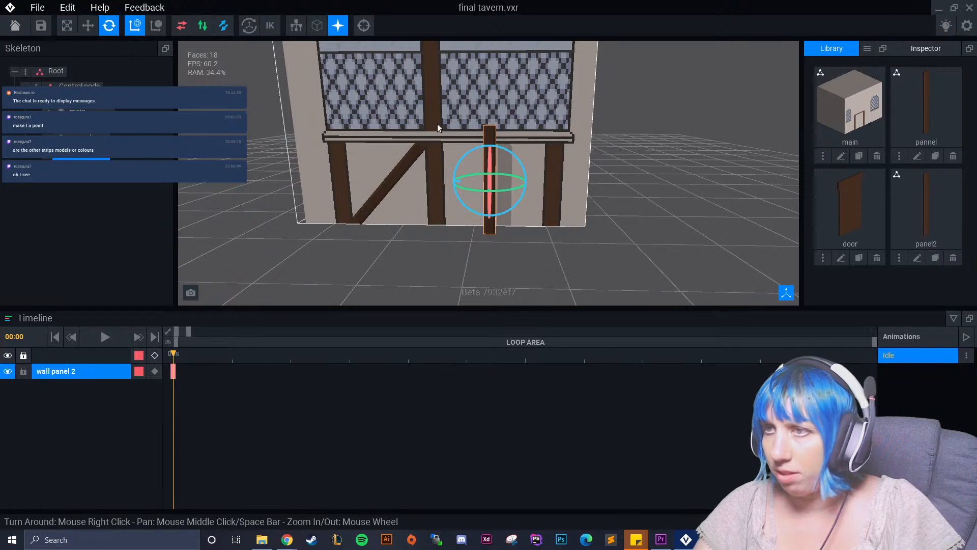
left_click_drag(493, 152, 522, 163)
scroll(498, 178, "up", 5)
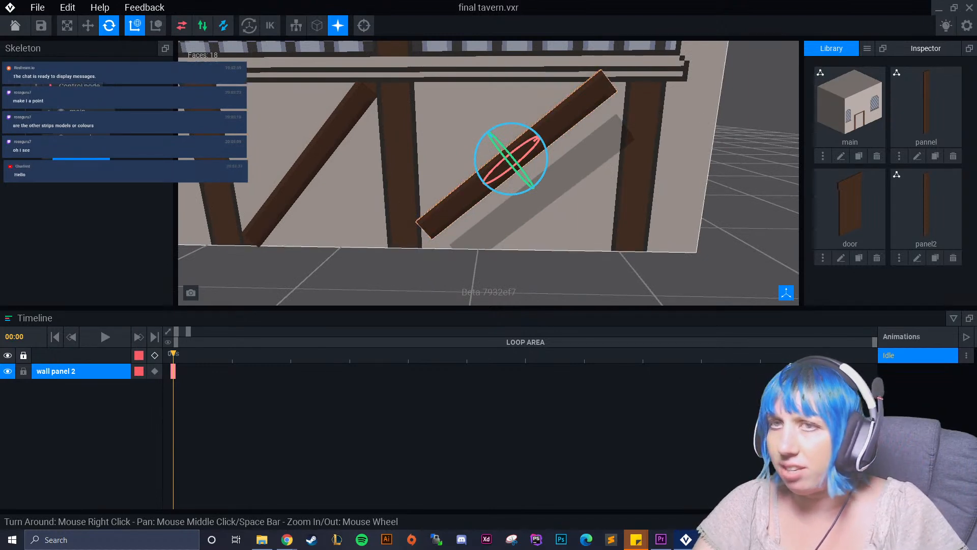
left_click(90, 23)
right_click_drag(305, 148, 450, 191)
left_click_drag(518, 137, 496, 136)
right_click_drag(601, 176, 496, 153)
left_click_drag(385, 71, 393, 81)
Open the panel2 model for editing and set its height to 50 voxels.
left_click(917, 257)
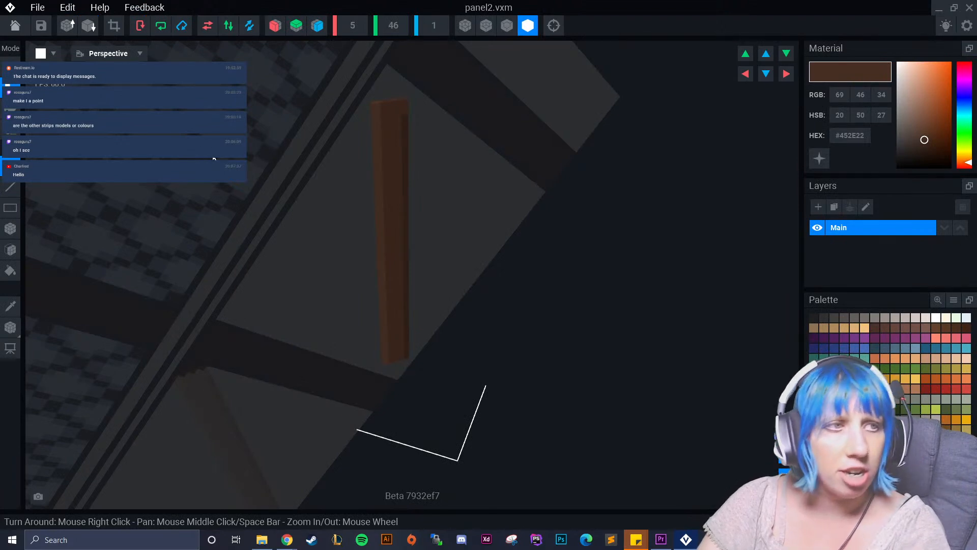
right_click_drag(420, 227, 401, 210)
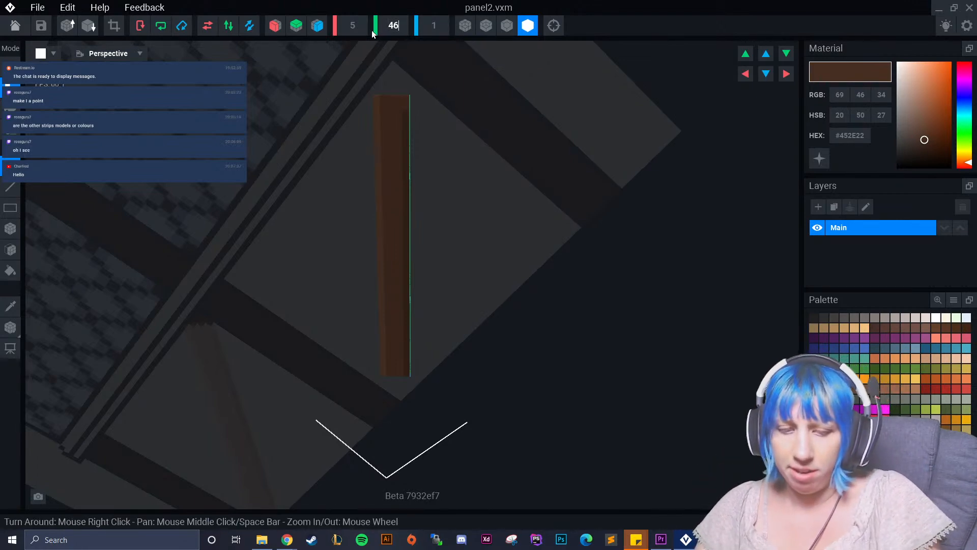
type("5")
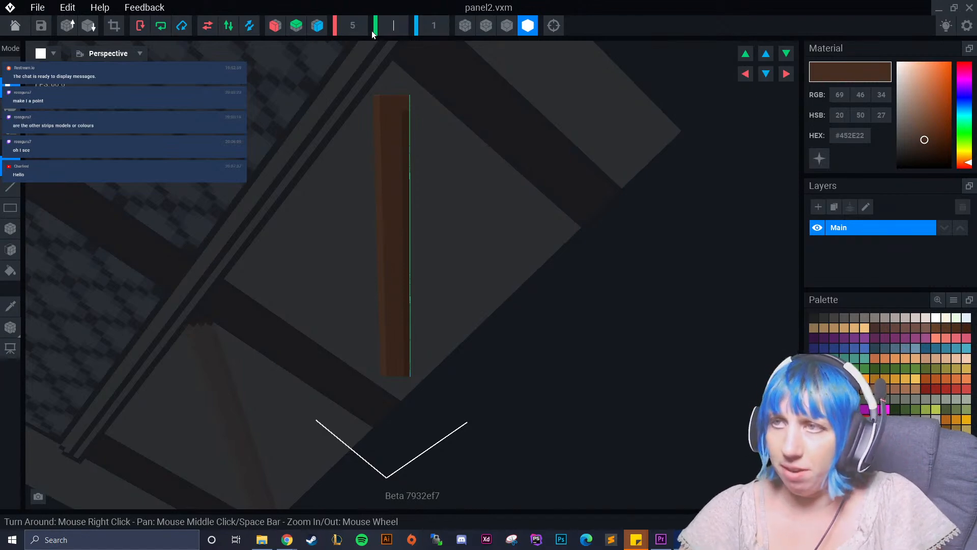
type("50")
key("Return")
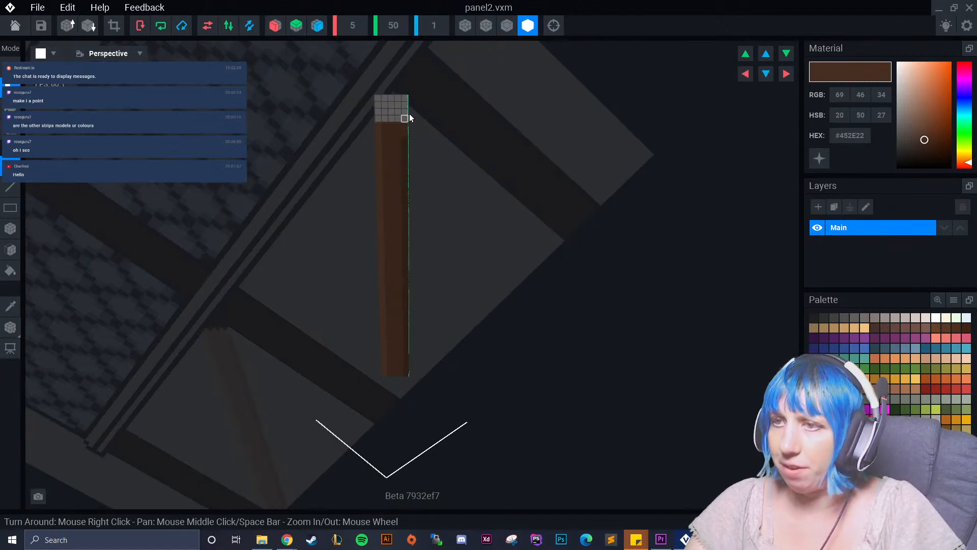
Sample the panel's main brown #54382A and fill the empty top section of the panel with it.
left_click(11, 307)
scroll(369, 249, "up", 3)
scroll(370, 249, "up", 2)
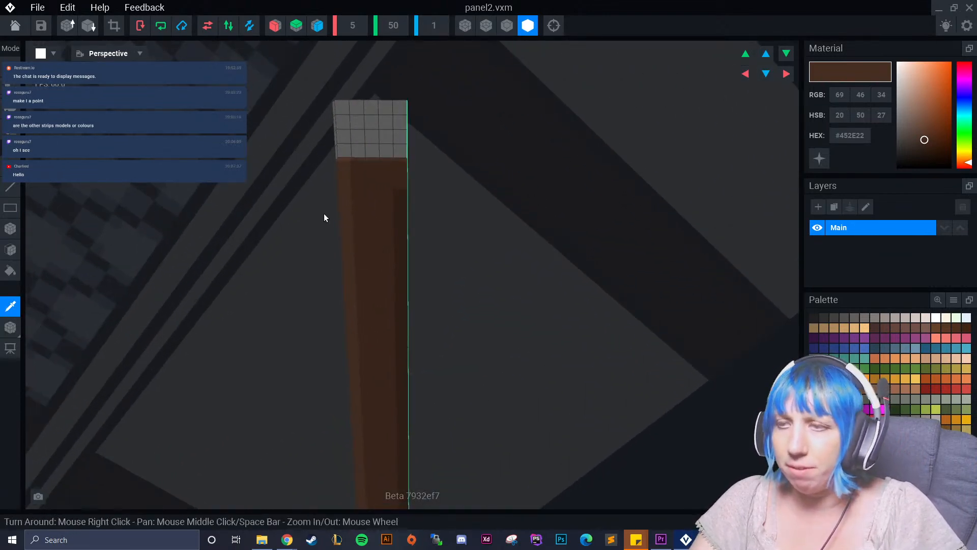
left_click(379, 186)
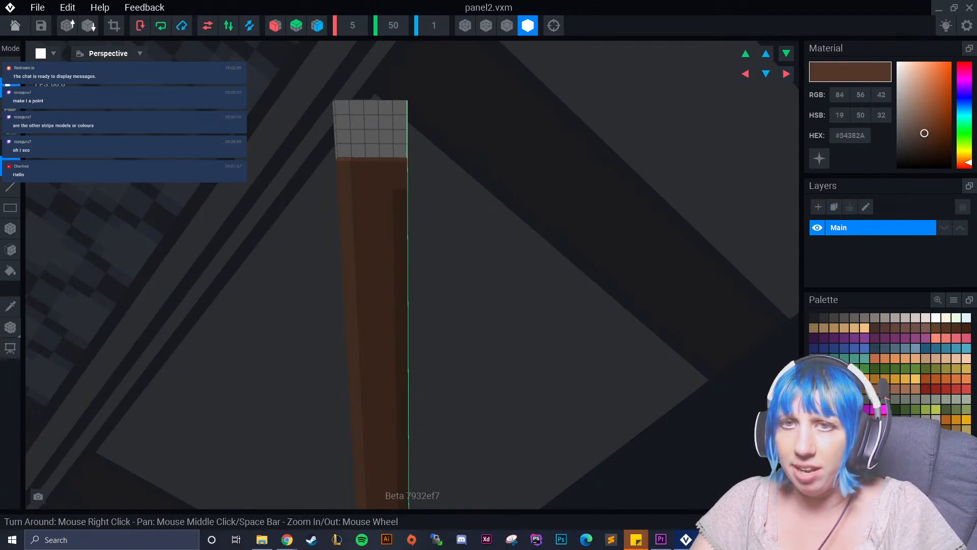
left_click(10, 249)
left_click(336, 127)
Extend the light brown #634332 strip and the opposite dark brown #452E22 strip over the panel's added top section.
left_click(10, 306)
left_click(338, 197)
left_click(10, 228)
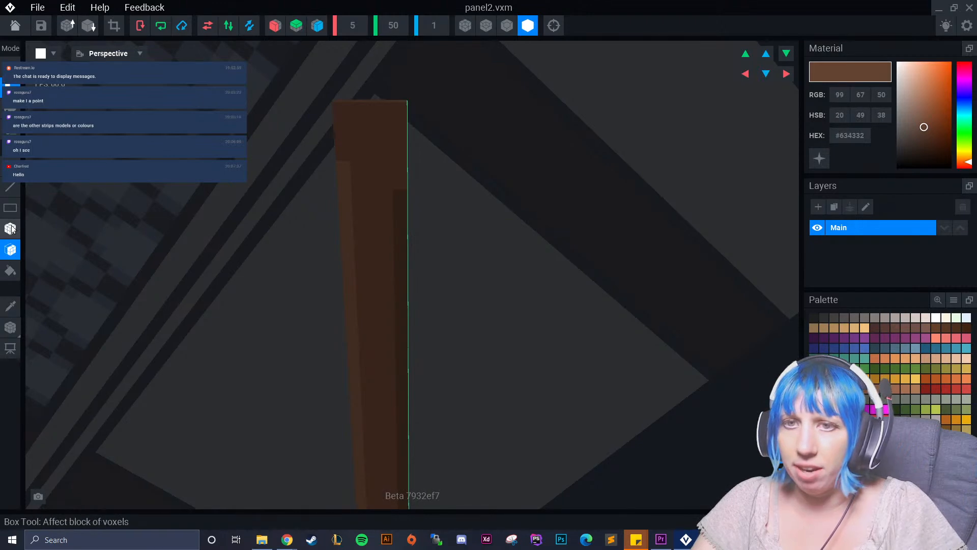
left_click_drag(339, 135, 338, 163)
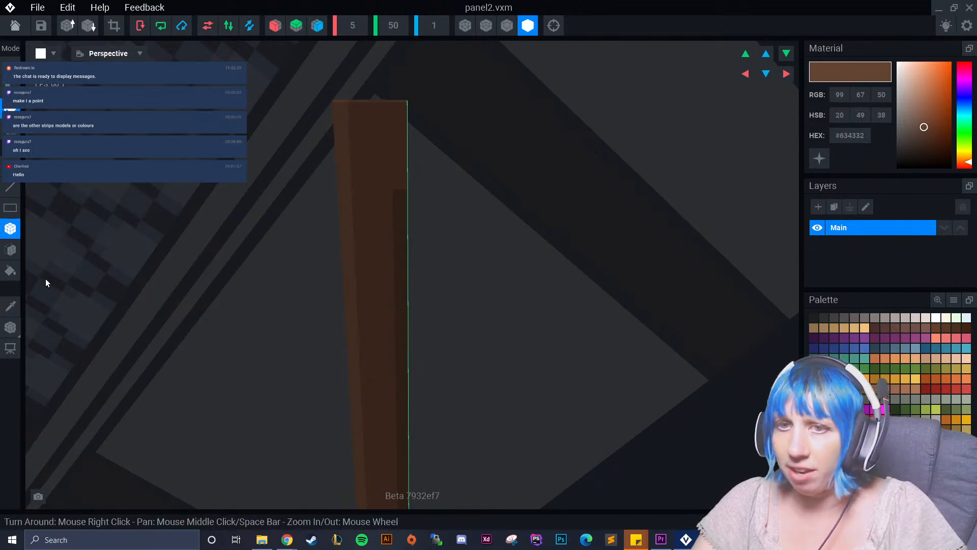
left_click(10, 305)
left_click(399, 234)
right_click_drag(396, 207, 407, 275)
Raise the panel2 model's pivot to 25 on the vertical axis, save the model and return to the rig.
left_click(11, 328)
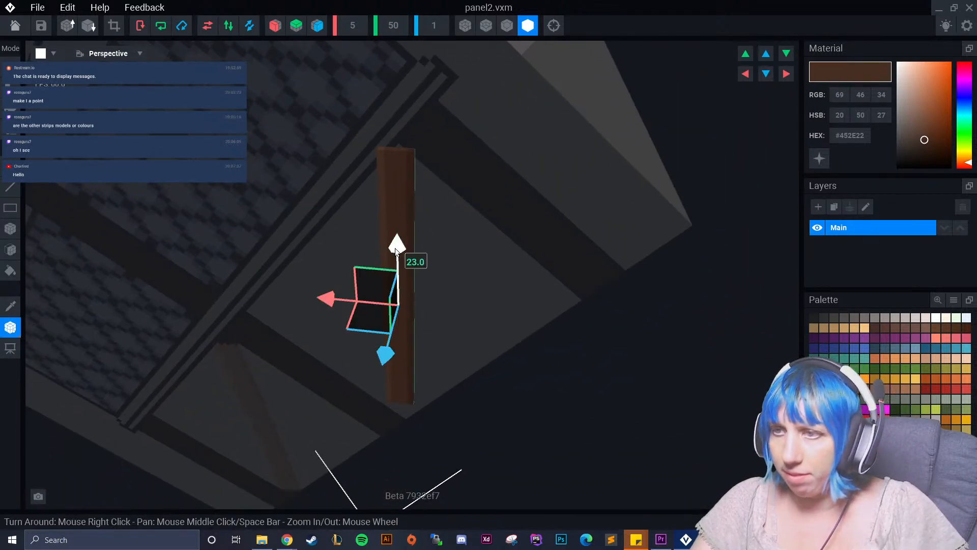
left_click_drag(395, 247, 396, 237)
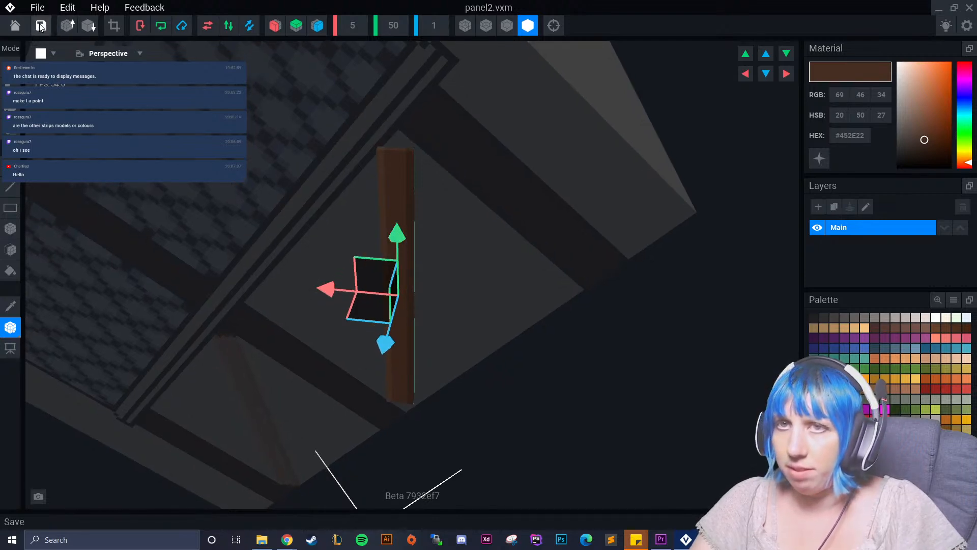
left_click(15, 25)
left_click(407, 196)
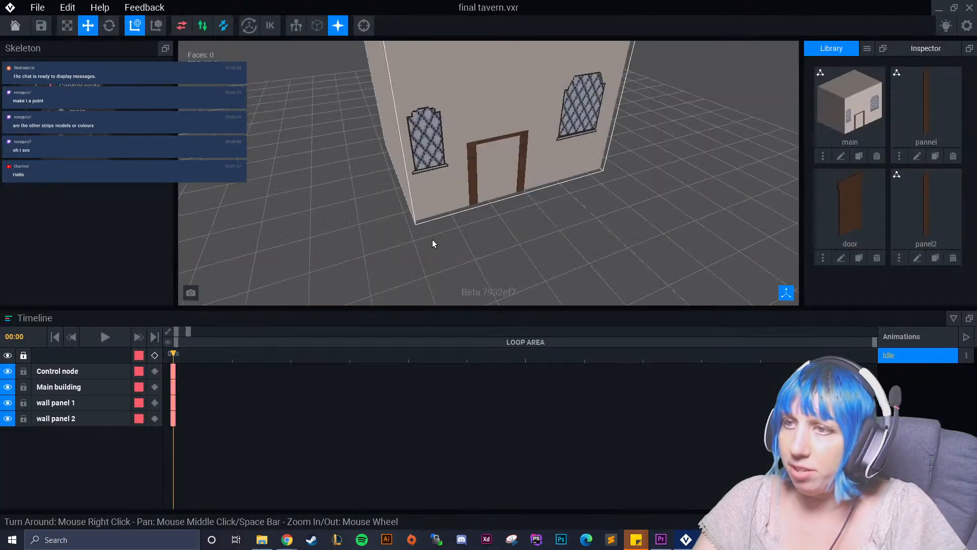
Select wall panel 2 in the rig and nudge the lengthened panel into place between the middle and right-hand beams.
right_click_drag(531, 152, 433, 153)
middle_click_drag(560, 188, 484, 143)
scroll(484, 144, "up", 3)
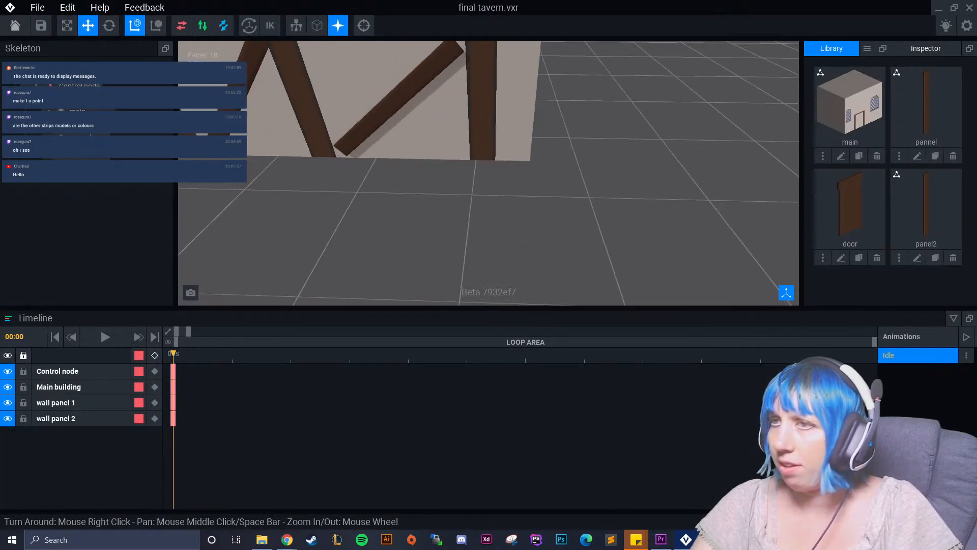
middle_click_drag(529, 193, 565, 214)
left_click(511, 160)
right_click_drag(527, 186, 528, 185)
left_click_drag(539, 175, 535, 175)
right_click_drag(561, 221, 560, 221)
scroll(555, 217, "up", 3)
scroll(550, 218, "down", 1)
right_click_drag(497, 170, 499, 168)
left_click_drag(516, 111, 518, 116)
left_click_drag(454, 102, 458, 105)
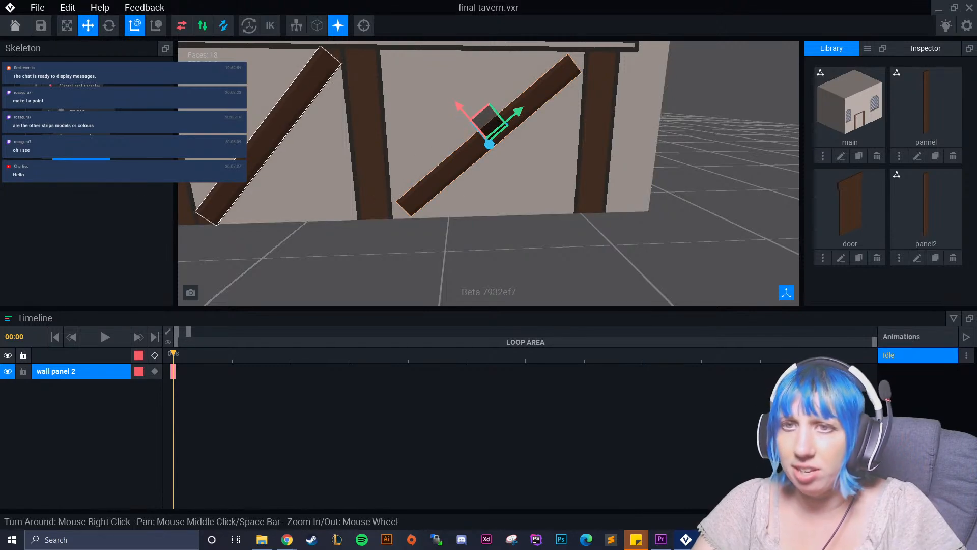
Reopen the panel2 model and set its height to 54 voxels.
left_click(918, 257)
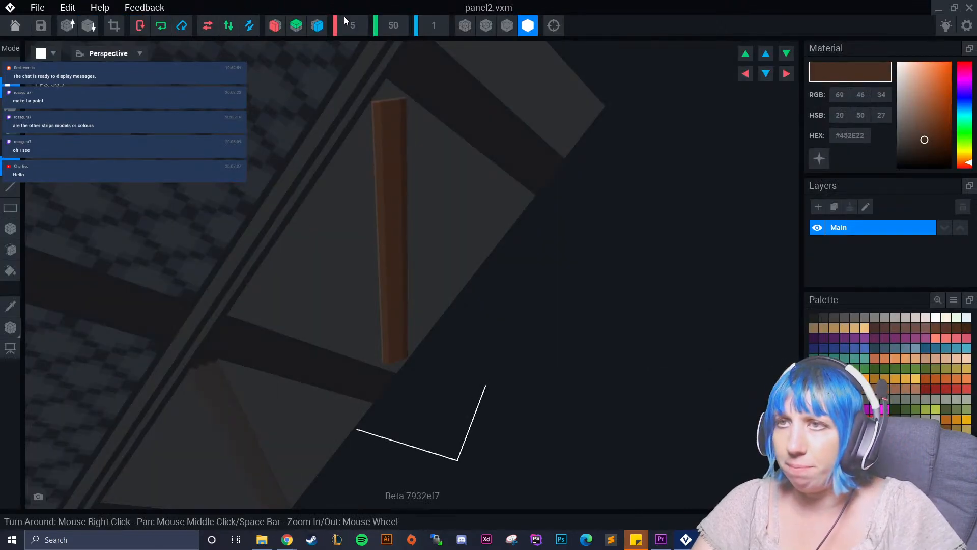
left_click(395, 28)
key("BackSpace")
type("4")
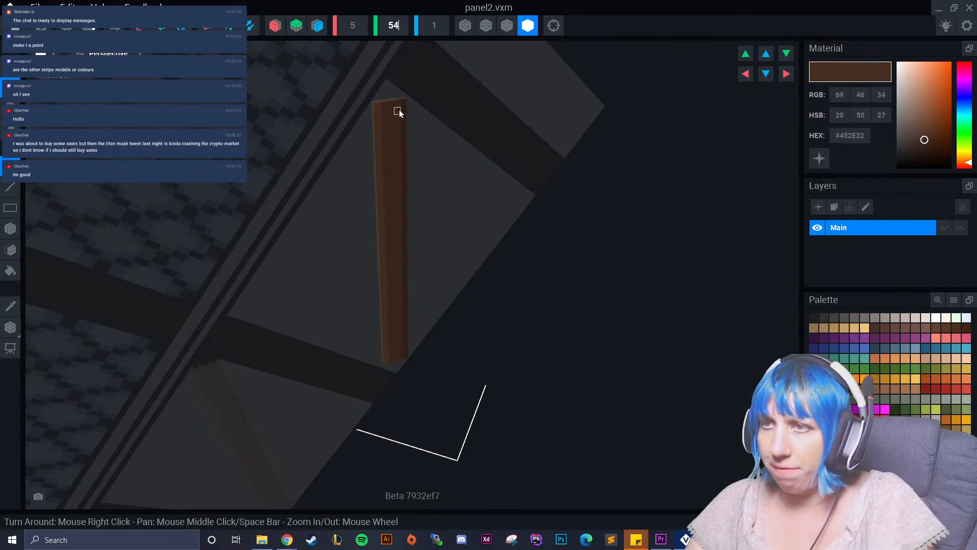
Fill the new empty section at the panel's top with the sampled main brown #54382A.
left_click(10, 306)
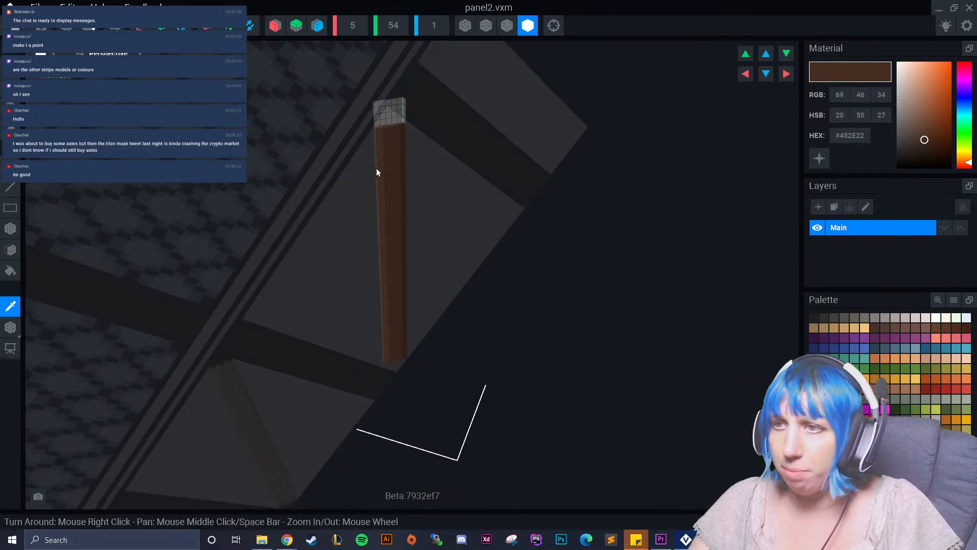
left_click(398, 165)
scroll(398, 163, "up", 2)
scroll(399, 159, "up", 2)
middle_click_drag(398, 155, 400, 170)
left_click(11, 250)
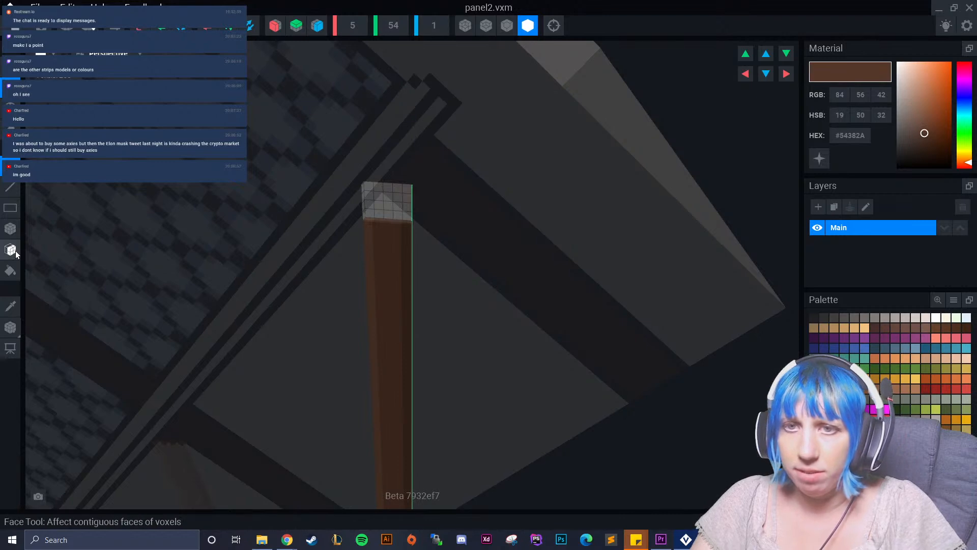
Continue the light brown #634332 and dark brown #452E22 edge strips up to the top of the 54-voxel panel.
left_click(16, 305)
left_click(327, 241)
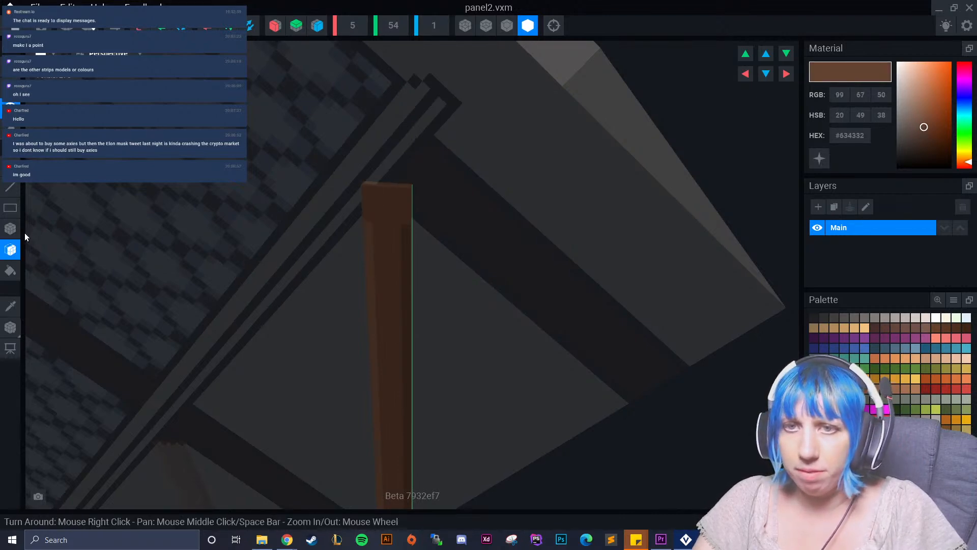
left_click(11, 228)
left_click_drag(368, 194, 365, 232)
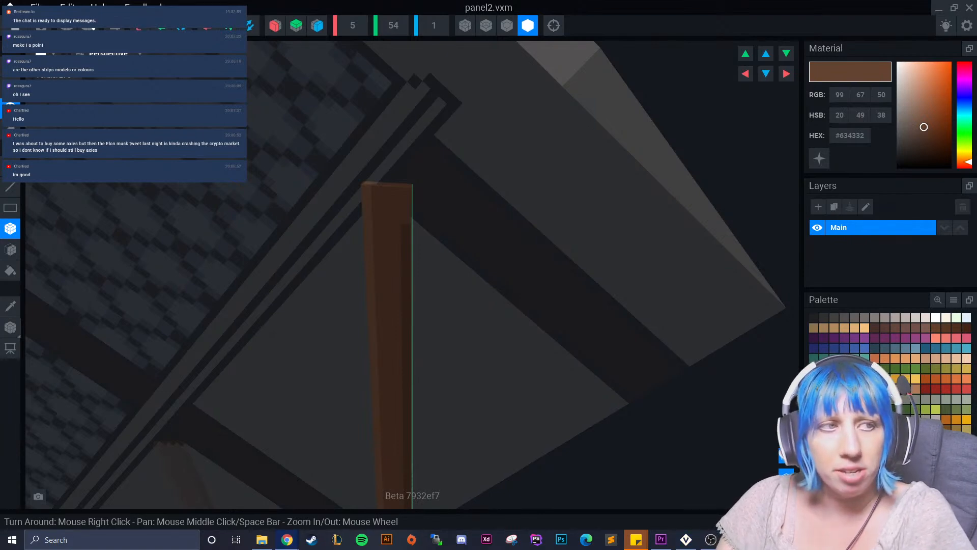
left_click(10, 306)
left_click(413, 261)
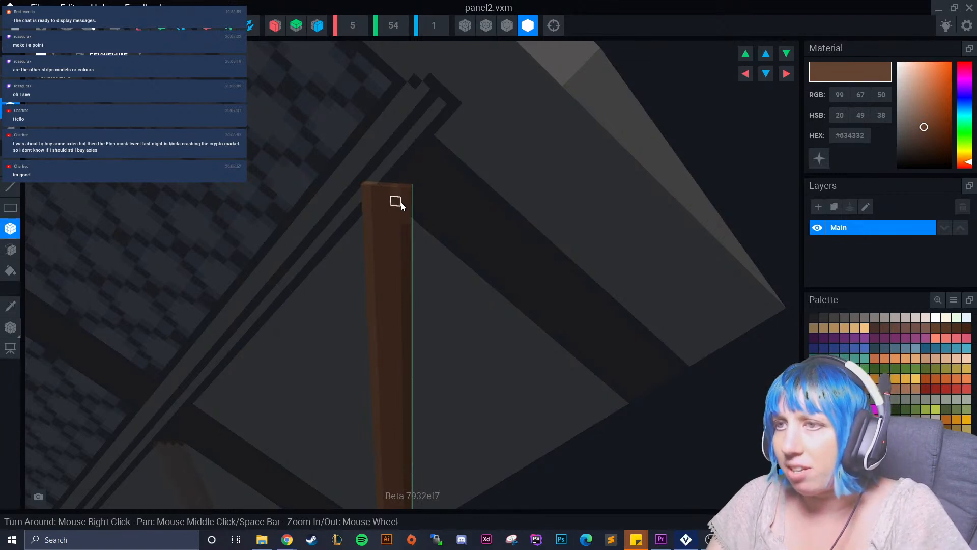
left_click(16, 303)
left_click(405, 256)
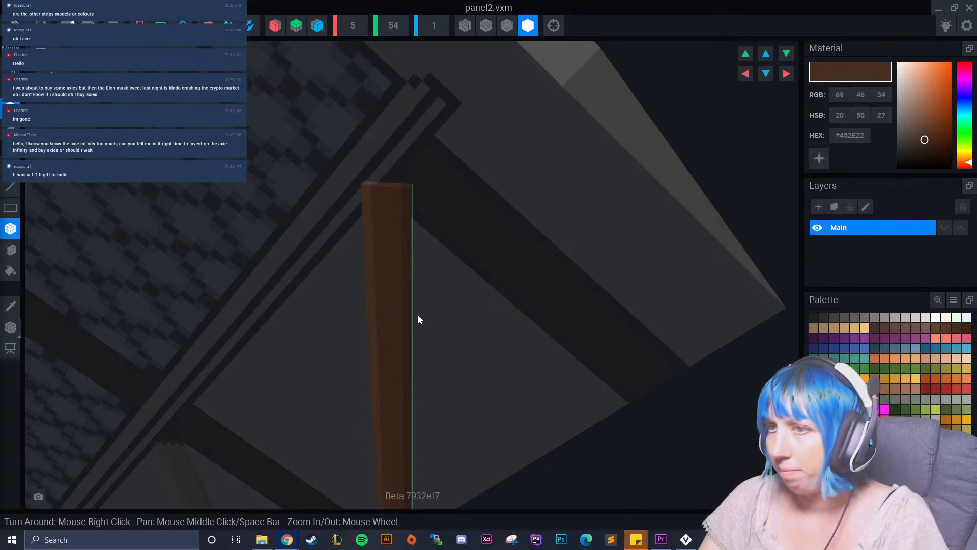
Raise the model's pivot to the middle of the lengthened panel, save and return to the rig.
right_click_drag(422, 320, 399, 317)
left_click(10, 327)
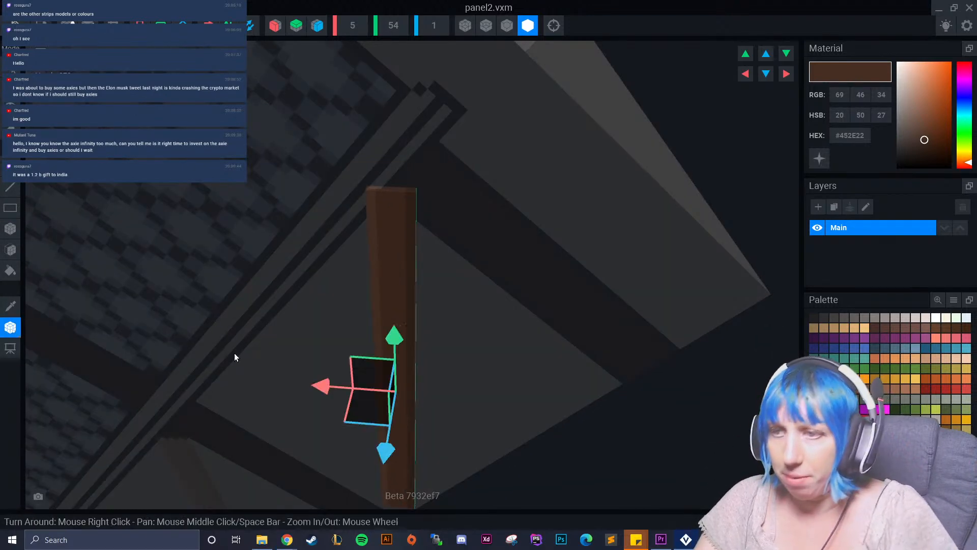
middle_click_drag(416, 314, 426, 240)
mouse_move(407, 265)
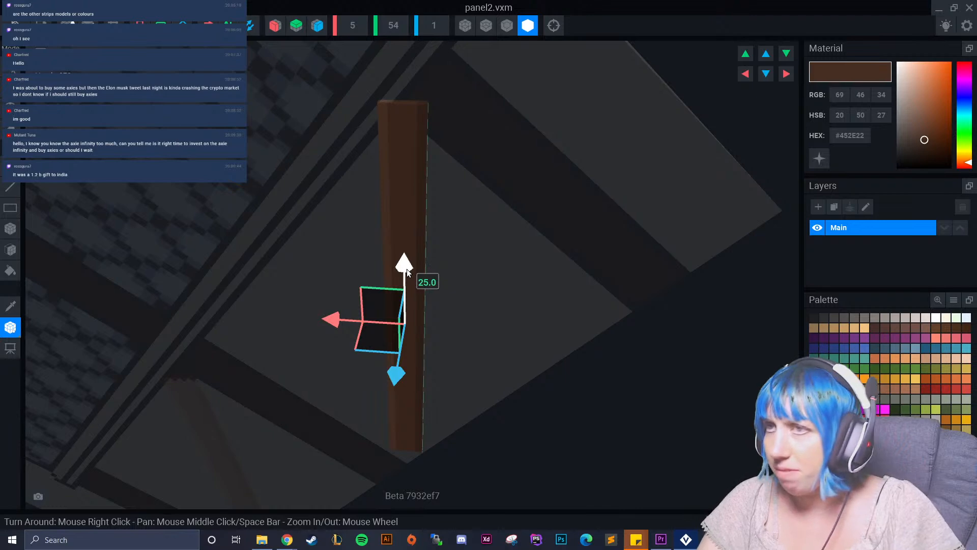
left_click_drag(408, 269, 407, 255)
left_click(16, 26)
left_click(408, 198)
Select wall panel 2 again and adjust the longer panel's position between the two beams.
mouse_move(456, 207)
right_mouse_down()
mouse_move(407, 206)
mouse_move(468, 203)
right_mouse_up()
left_click(469, 198)
right_click_drag(472, 244, 493, 256)
scroll(495, 255, "up", 3)
right_click_drag(484, 185, 476, 182)
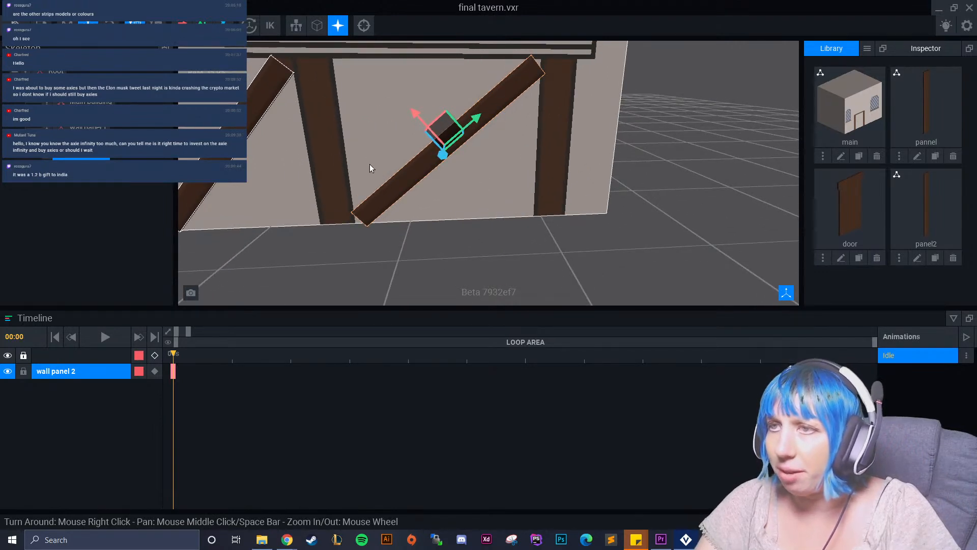
Reopen the panel2 model, reduce its height to 52 voxels and return to the rig.
left_click(118, 154)
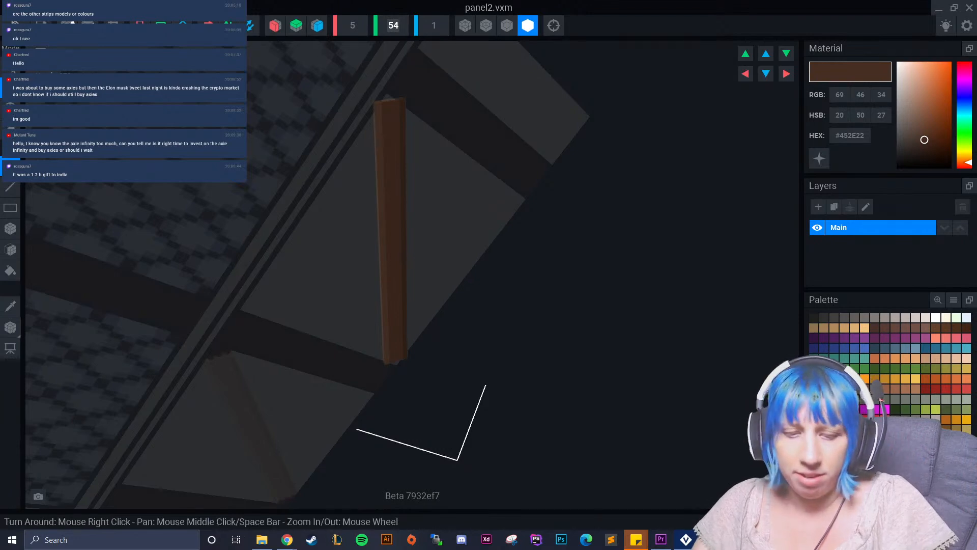
type("52")
left_click(448, 181)
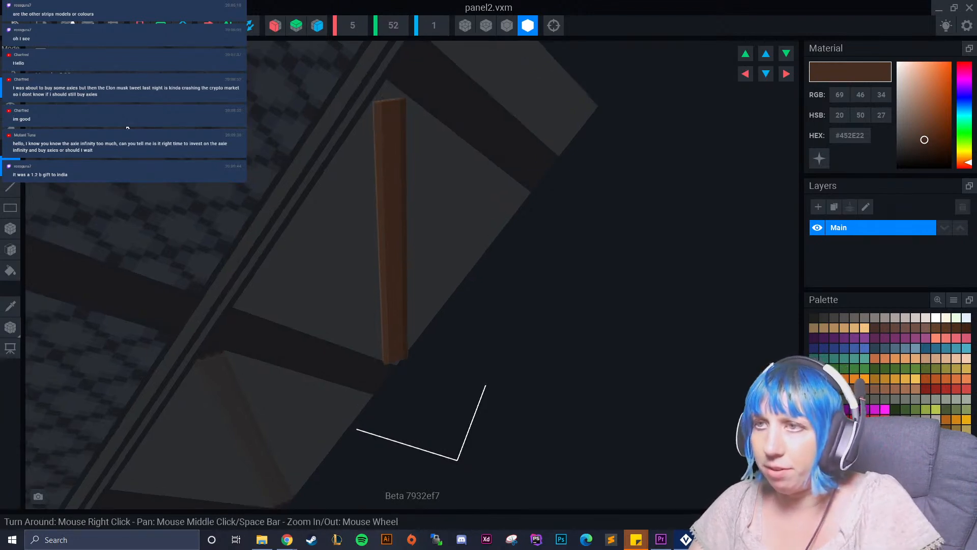
left_click(16, 24)
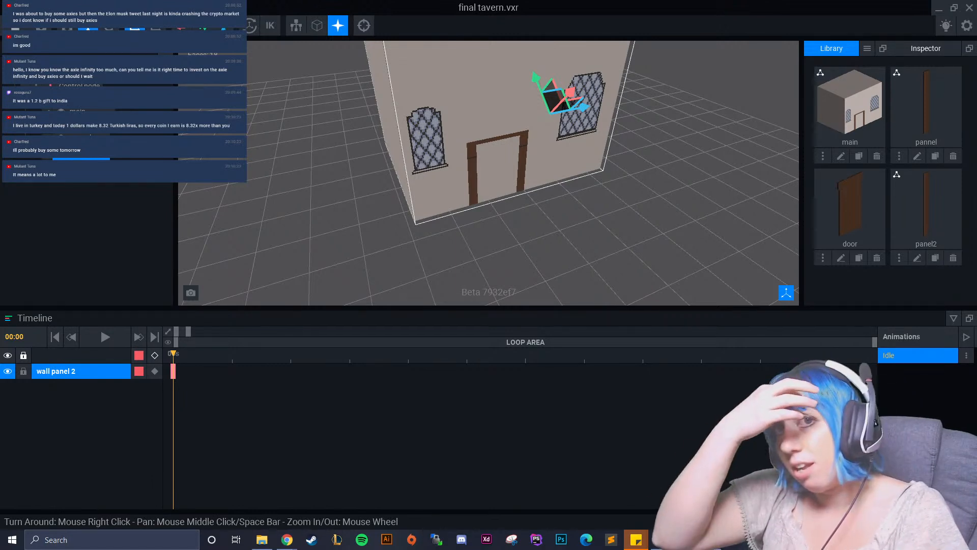
Select wall panel 2 on the window wall and move it between the middle and outer beams.
right_click_drag(698, 204, 329, 229)
middle_click_drag(688, 200, 519, 197)
left_click(602, 190)
scroll(552, 204, "up", 6)
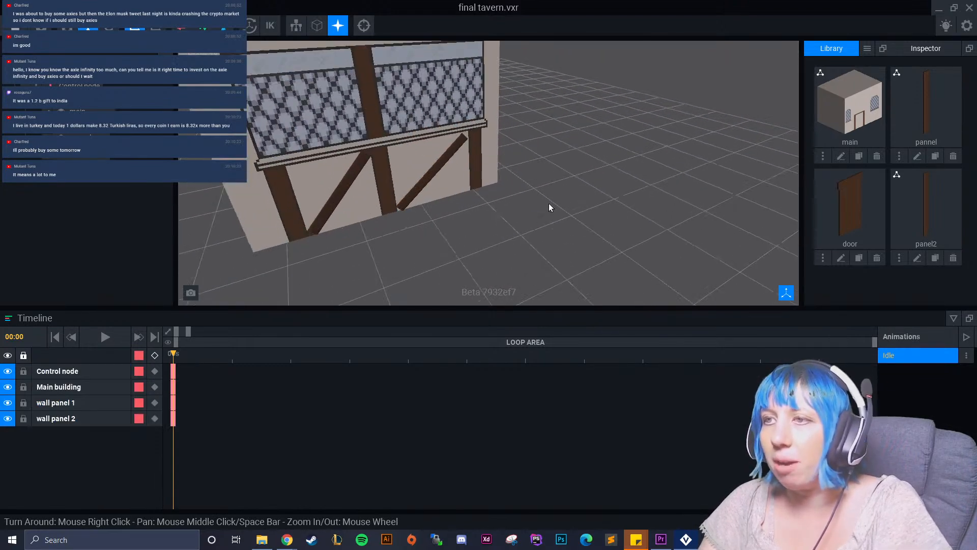
left_click(372, 184)
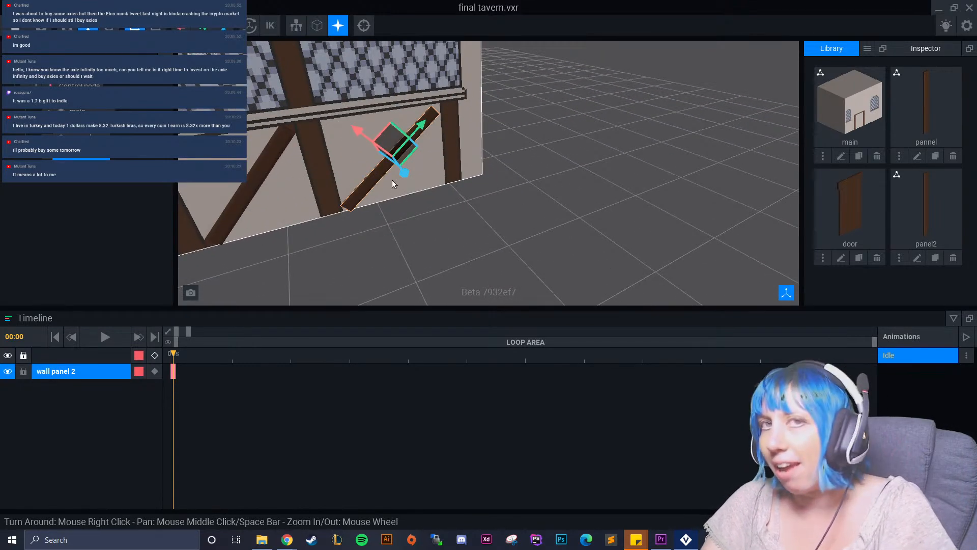
scroll(439, 157, "up", 1)
scroll(447, 184, "up", 4)
middle_click_drag(390, 149, 411, 169)
left_click_drag(385, 158, 385, 158)
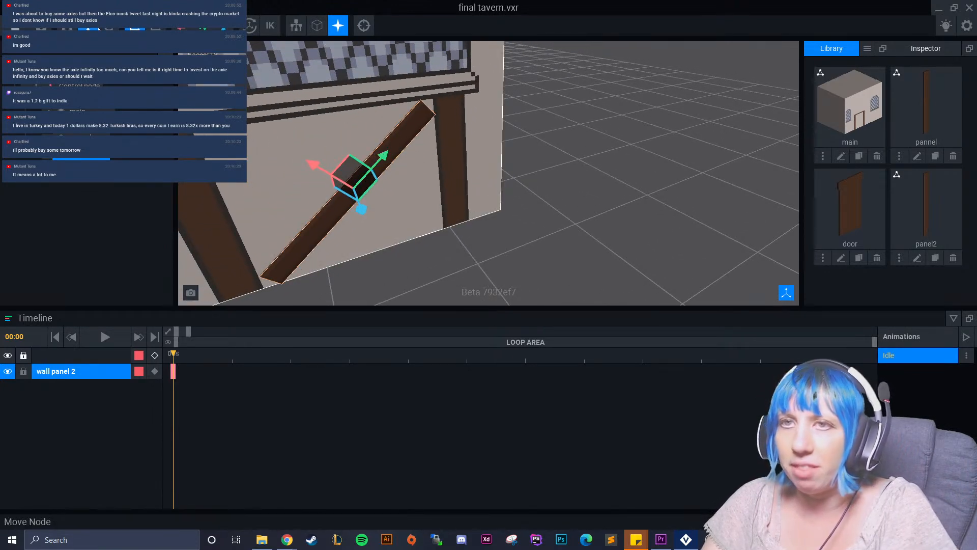
Rotate wall panel 2 slightly within the wall plane so its slope fits the gap between the beams.
left_click(109, 26)
right_click_drag(290, 124, 345, 171)
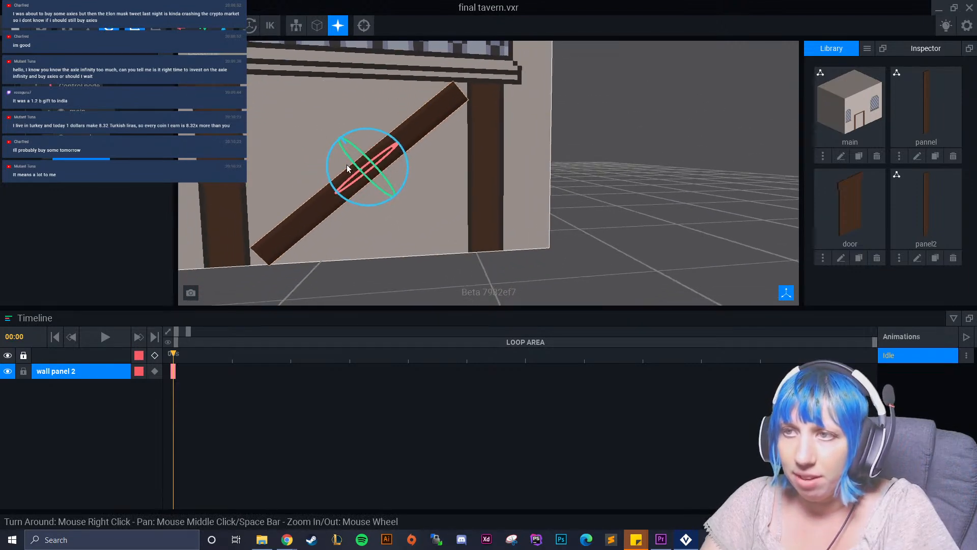
left_click_drag(375, 133, 372, 132)
Nudge wall panel 2 so both its ends line up with the beams and the sill.
left_click(87, 27)
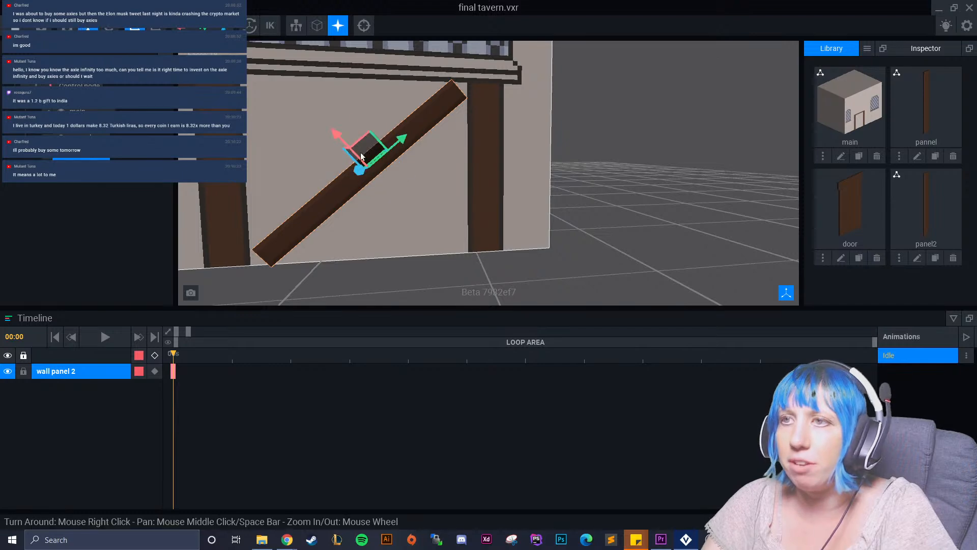
right_click_drag(396, 195, 372, 185)
left_click_drag(344, 91, 349, 74)
middle_click_drag(394, 56, 372, 93)
right_click_drag(369, 137, 357, 125)
mouse_move(332, 132)
left_mouse_down()
mouse_move(382, 132)
mouse_move(341, 138)
mouse_move(383, 141)
mouse_move(328, 140)
left_mouse_up()
left_click(109, 27)
left_click(88, 26)
left_click(109, 26)
left_click(87, 26)
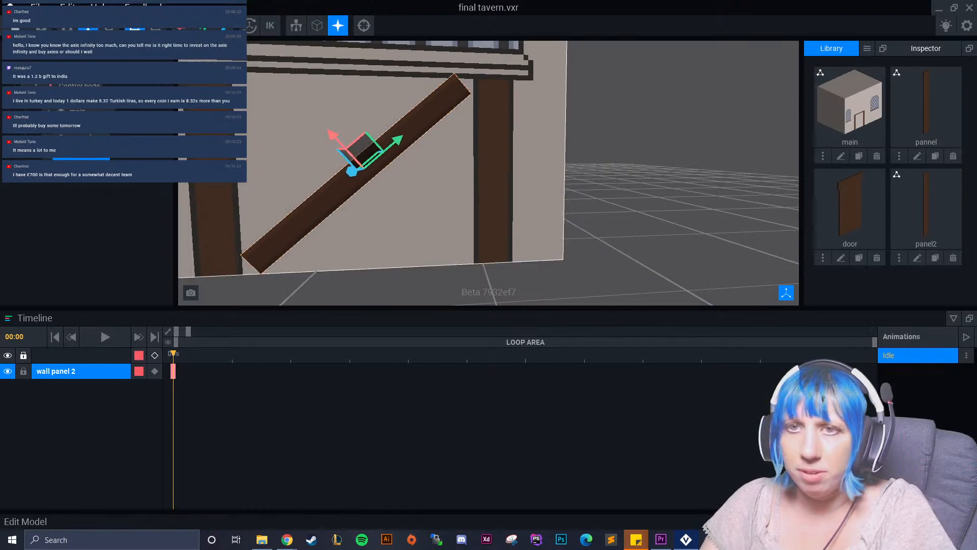
Reopen the panel2 model, erase its top voxel row to reduce the height to 51, and save it on returning to the rig.
double_click(336, 203)
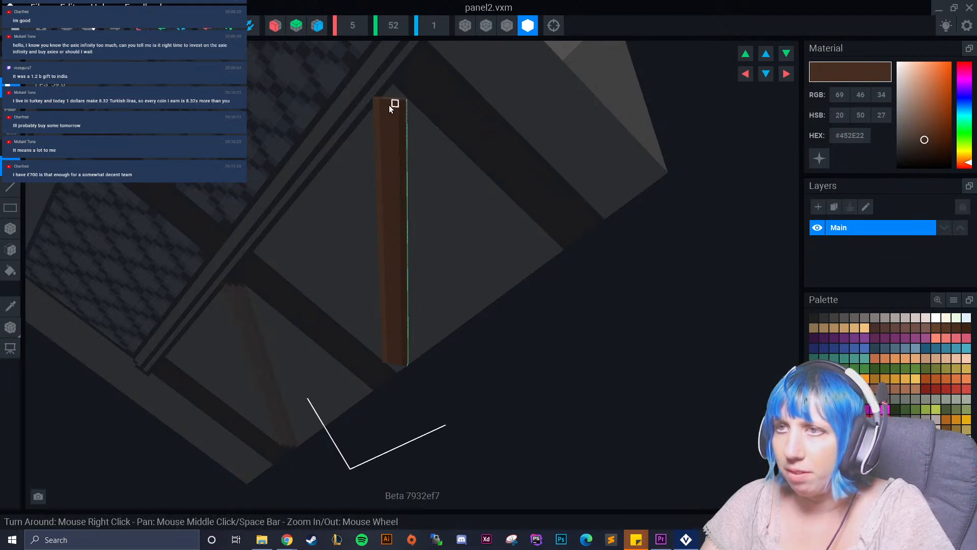
left_click(11, 228)
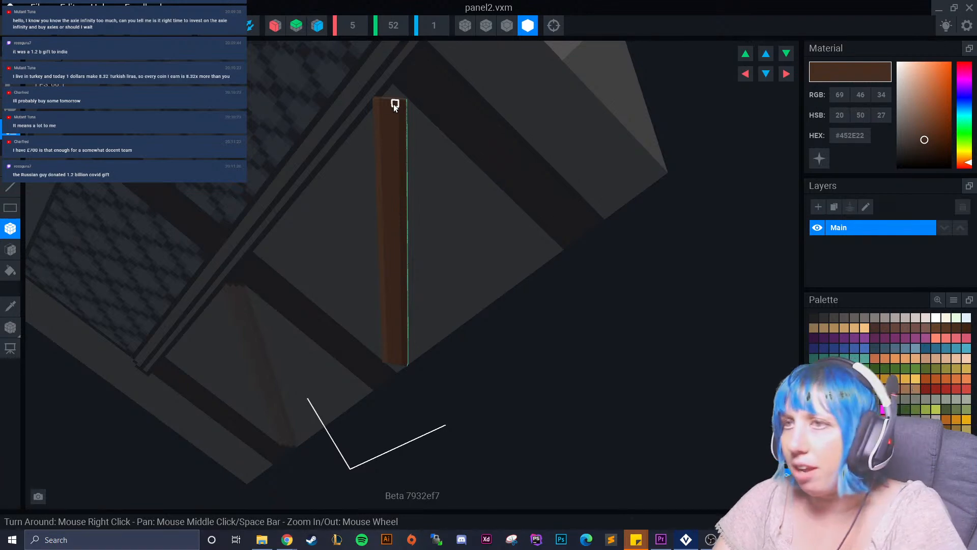
left_click_drag(377, 103, 406, 104)
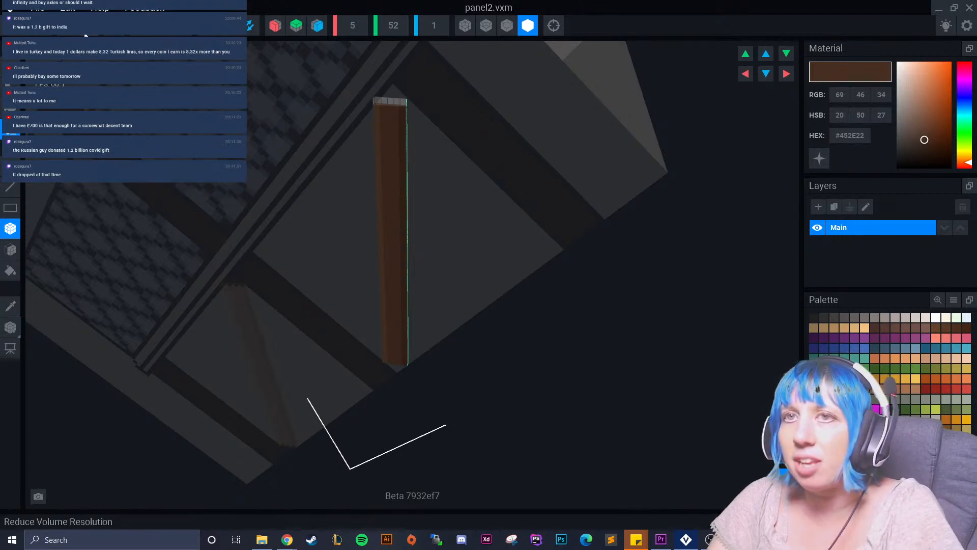
left_click(72, 26)
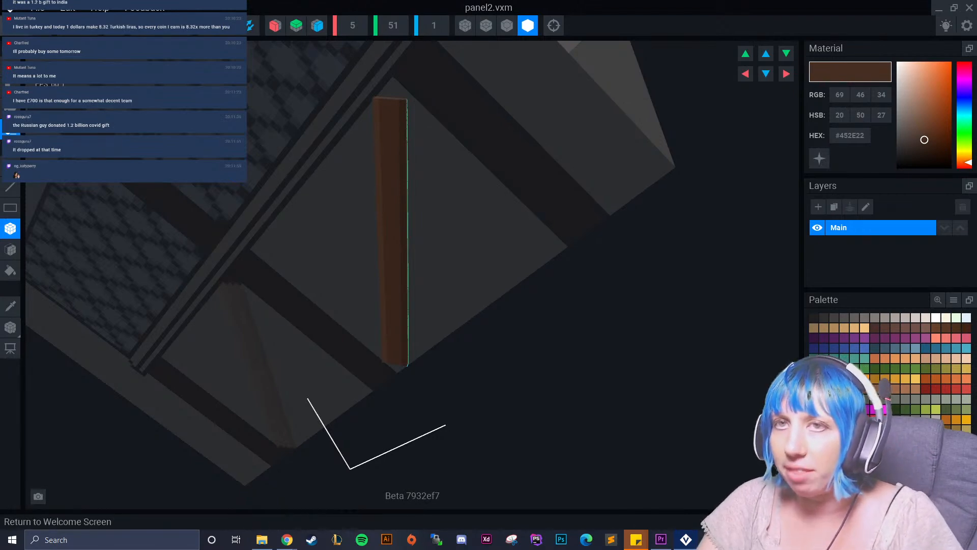
left_click(10, 9)
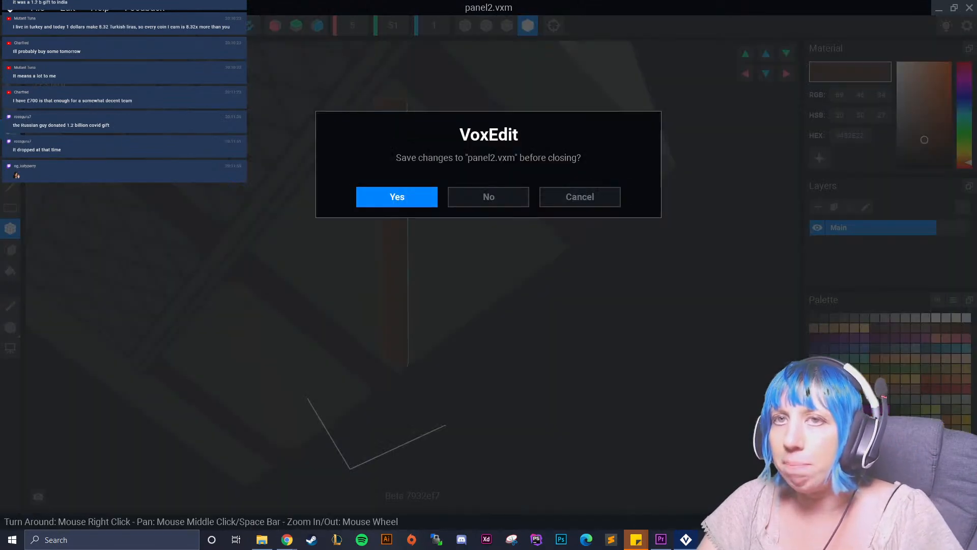
left_click(399, 193)
Select wall panel 2 again and reposition the shortened panel between the middle and outer beams.
right_click_drag(580, 181, 474, 150)
scroll(530, 194, "up", 6)
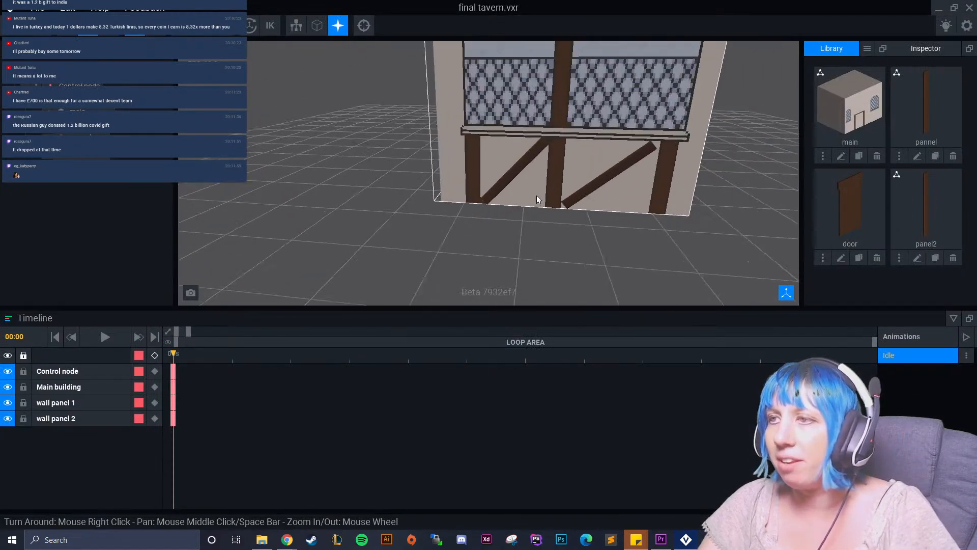
left_click(611, 208)
middle_click_drag(612, 208, 520, 190)
left_click(524, 128)
right_click_drag(527, 133, 595, 127)
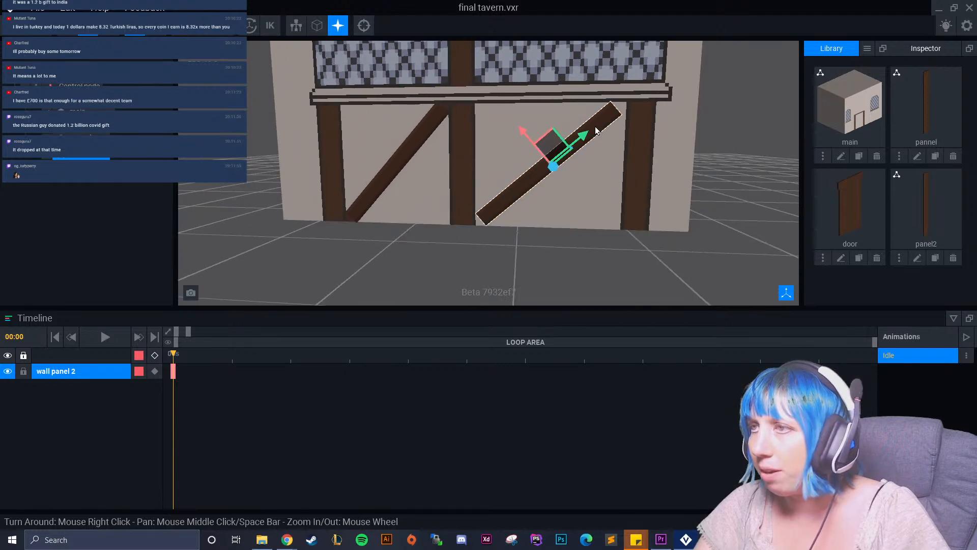
scroll(594, 128, "up", 4)
middle_click_drag(593, 133, 546, 101)
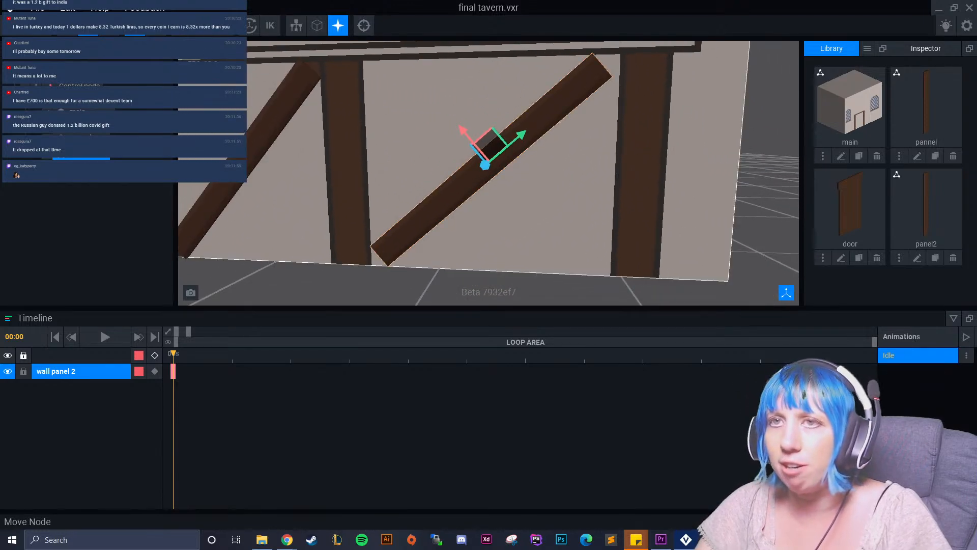
Rotate wall panel 2 to about 50.8° and shift it along its length to fit between the beams, then deselect it.
left_click(108, 26)
left_click_drag(484, 127, 485, 126)
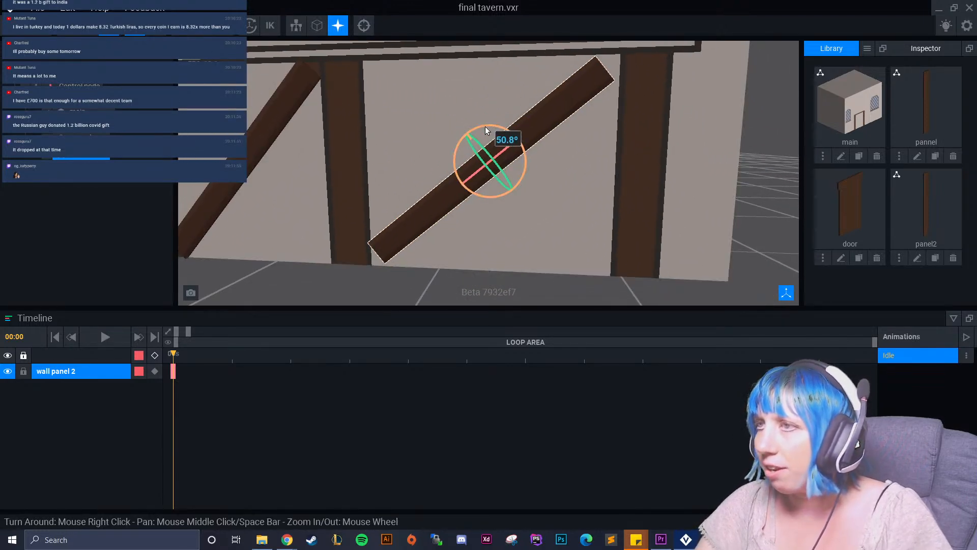
left_click(88, 26)
mouse_move(516, 139)
left_mouse_down()
mouse_move(469, 131)
mouse_move(525, 134)
left_mouse_up()
left_click(108, 25)
left_click(88, 26)
right_click_drag(362, 177, 519, 235)
left_click(459, 282)
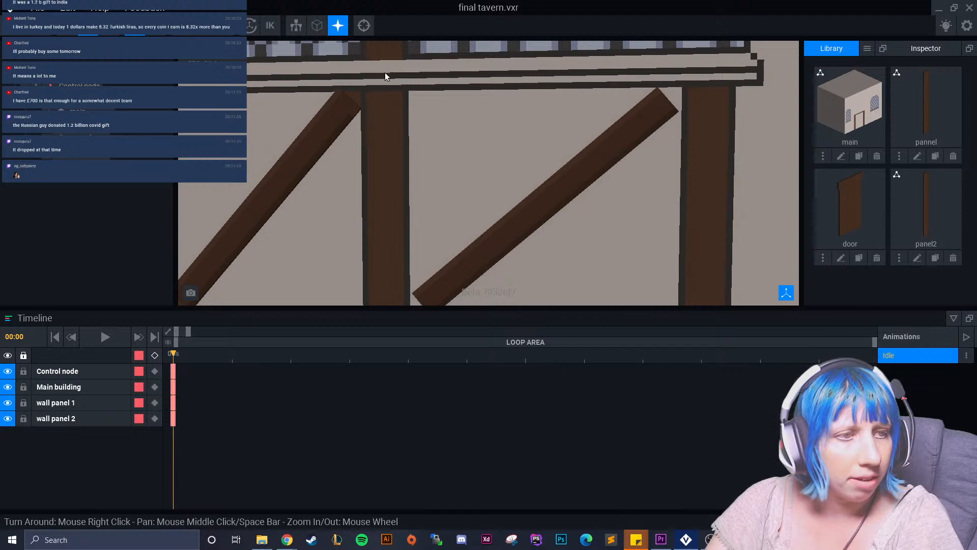
Select the Main building node and open its main model for editing at the diagonal panels.
scroll(420, 104, "down", 4)
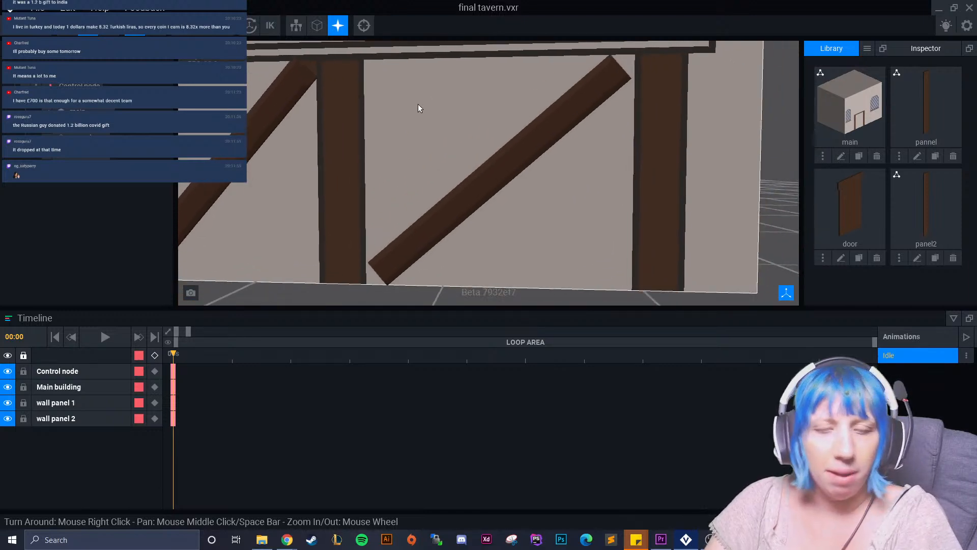
left_click(448, 242)
left_click(219, 227)
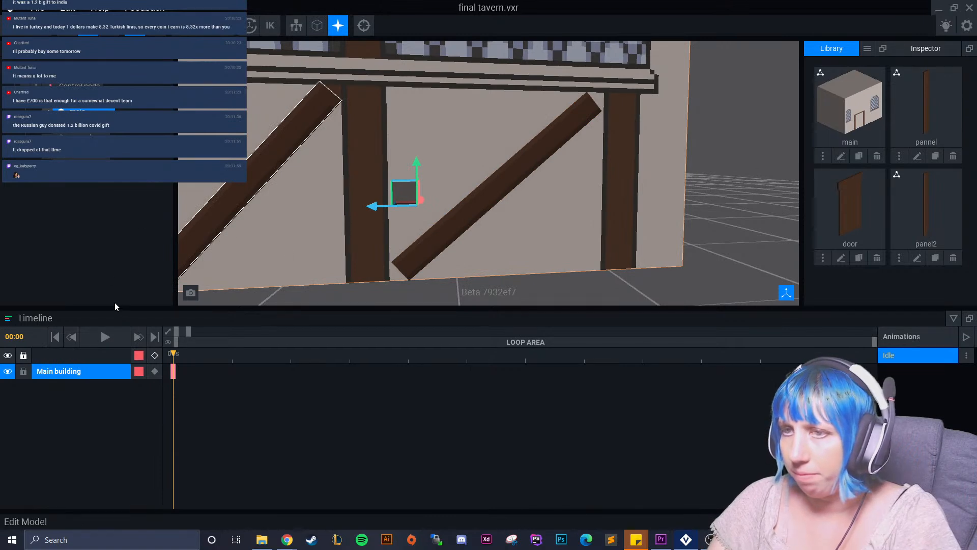
left_click(61, 293)
right_click_drag(438, 326, 631, 333)
middle_click_drag(631, 334, 505, 282)
middle_click_drag(285, 147, 417, 223)
scroll(417, 223, "up", 4)
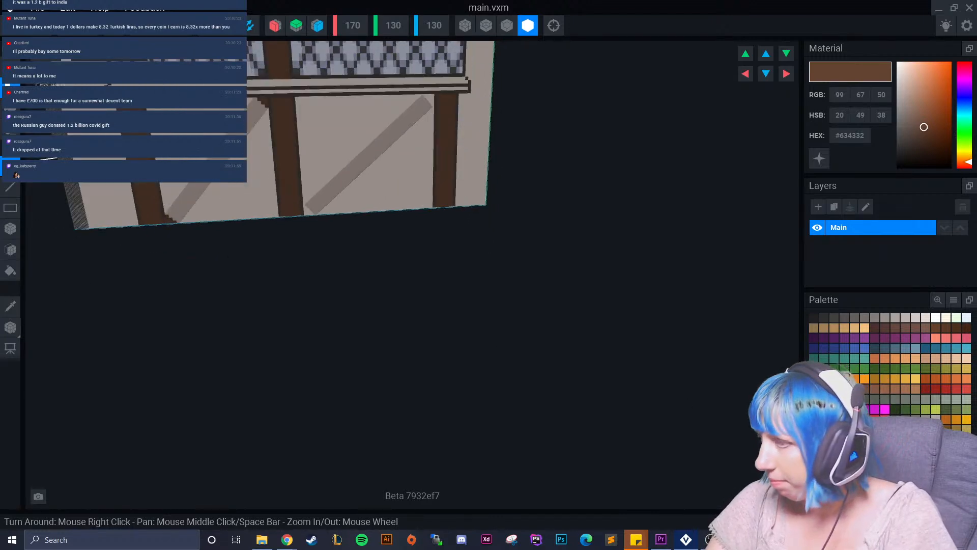
Sample the brown #634332 and add stepped voxels filling the gap between the middle beam and the second diagonal panel's lower end.
left_click(143, 168)
scroll(390, 224, "up", 3)
middle_click_drag(239, 149, 347, 215)
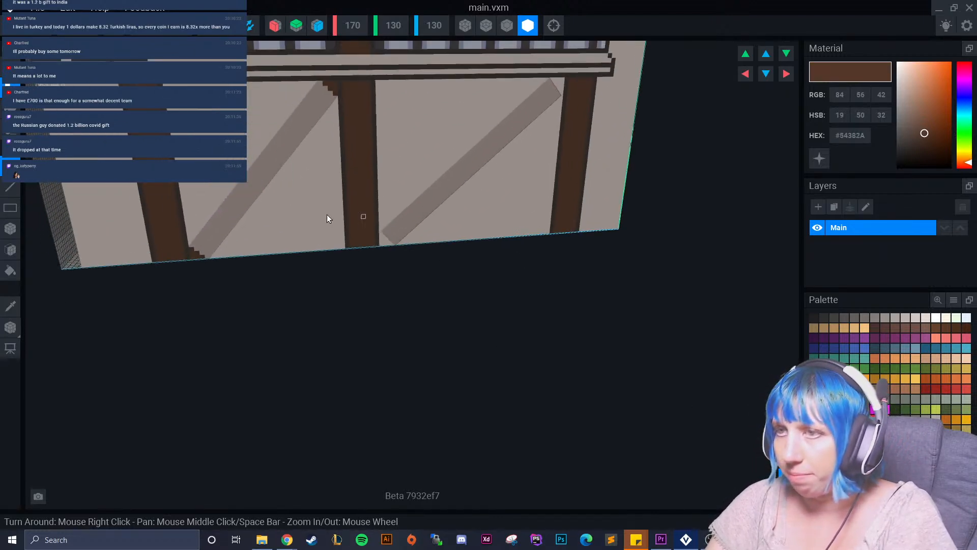
scroll(346, 215, "up", 3)
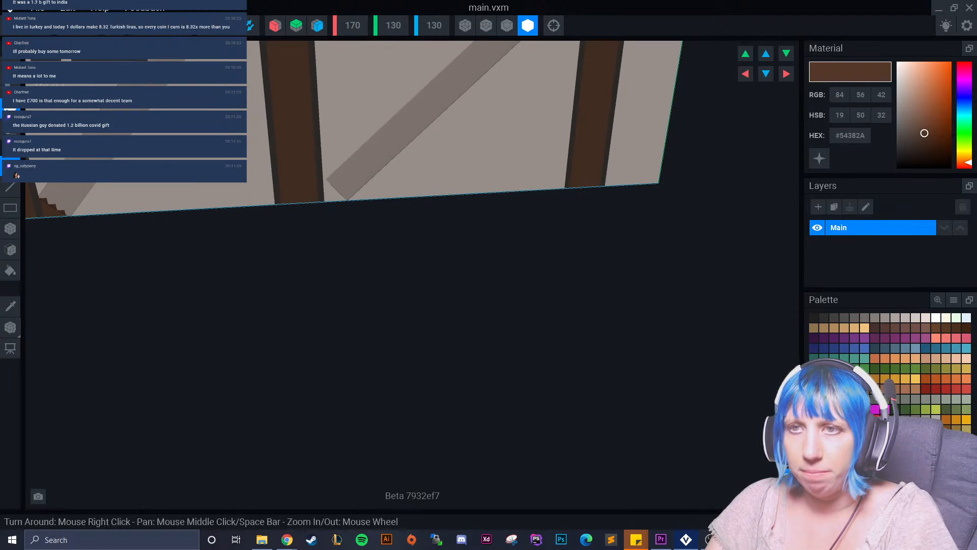
left_click(301, 151, "alt")
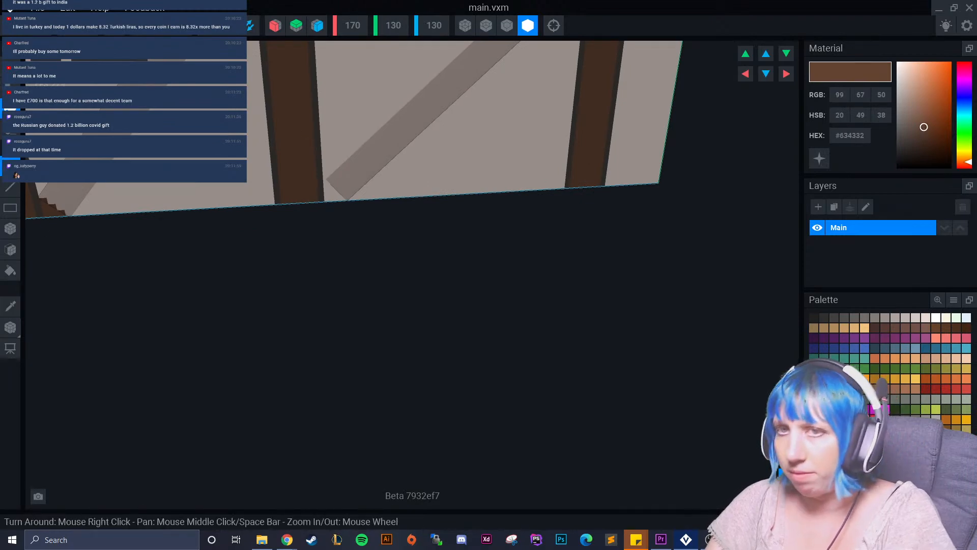
left_click(11, 229)
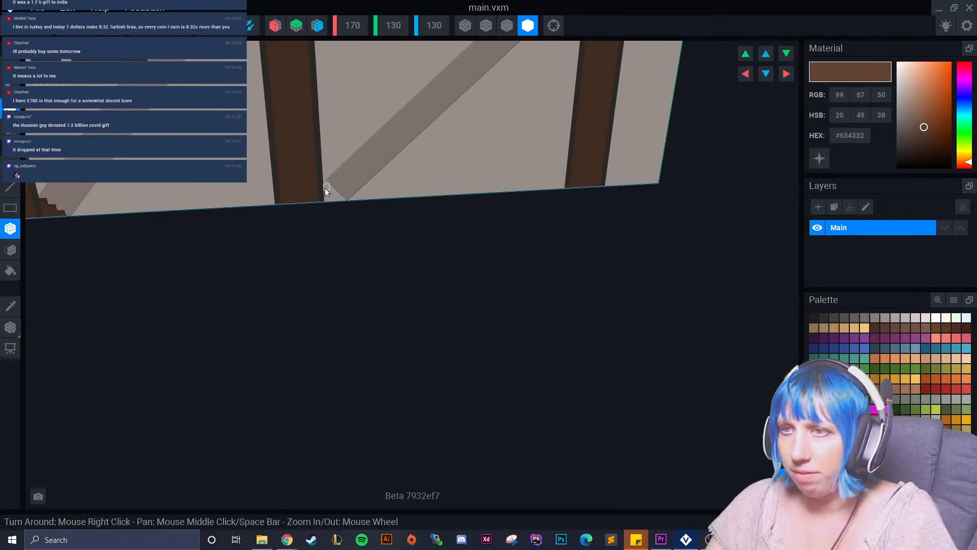
left_click_drag(325, 191, 329, 198)
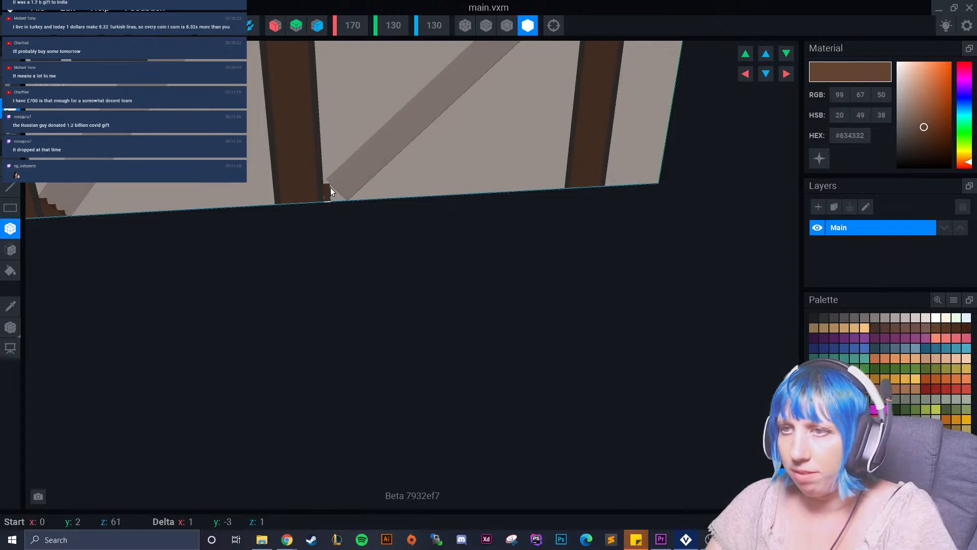
left_click_drag(331, 188, 335, 199)
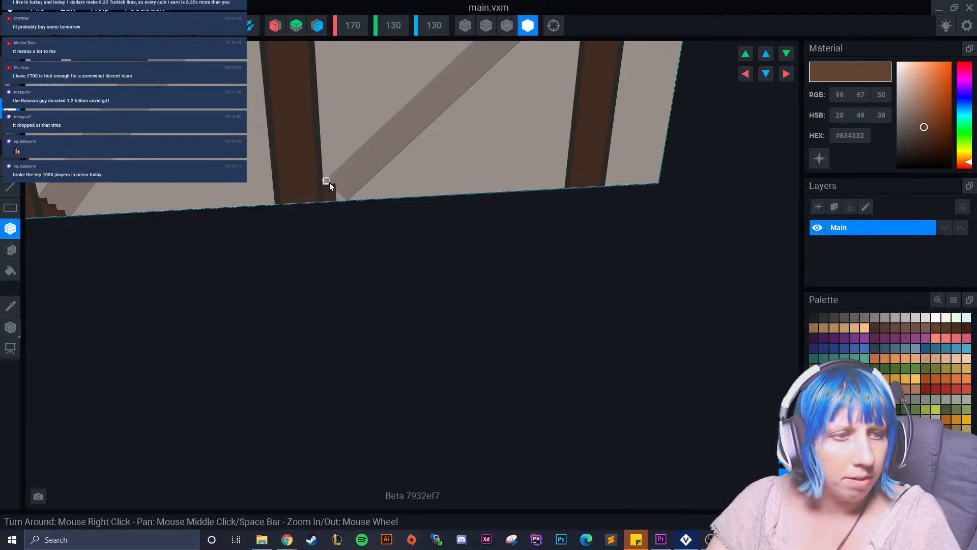
left_click_drag(329, 182, 325, 182)
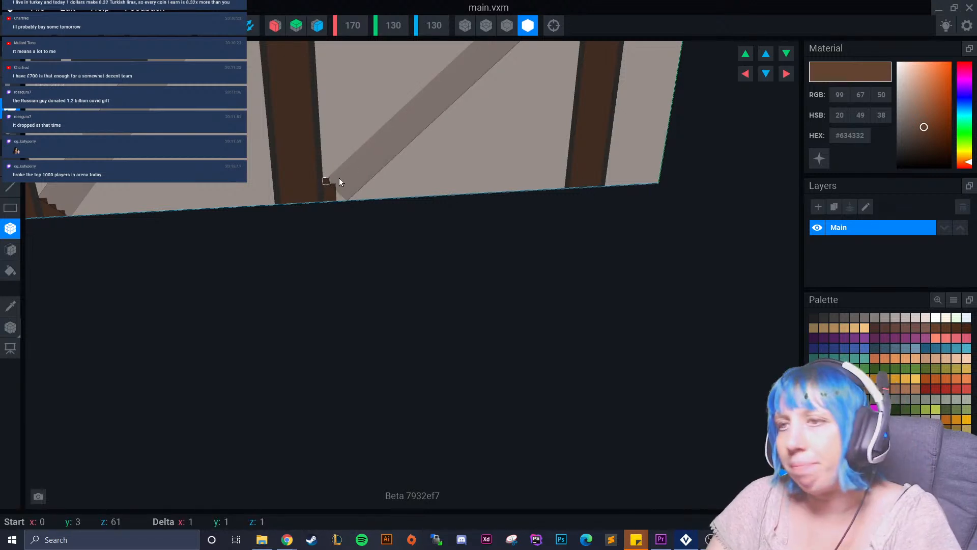
left_click_drag(338, 192, 344, 203)
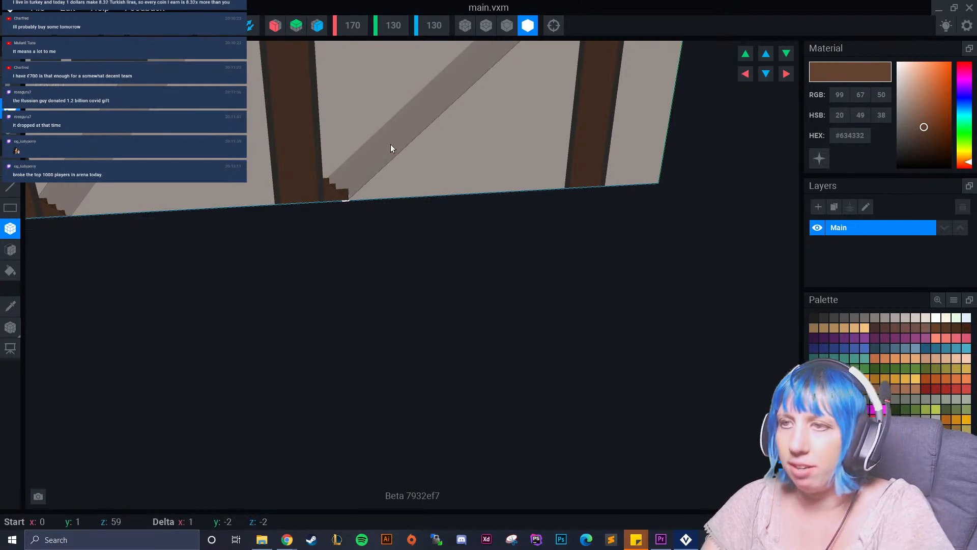
Add a 3-by-4-voxel #634332 block between the outer beam and the diagonal's upper end, and extend it by one #724D3A voxel under the sill.
scroll(423, 146, "down", 5)
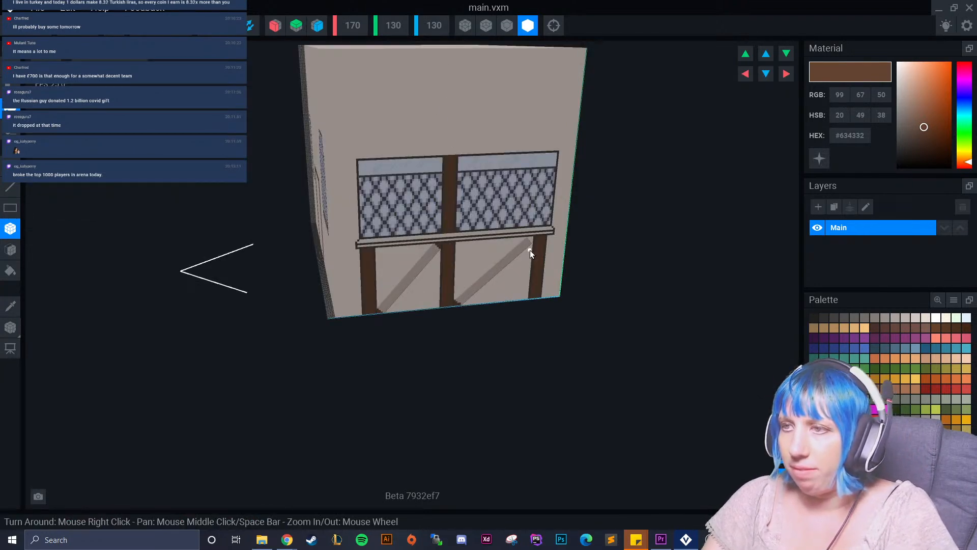
scroll(530, 249, "up", 8)
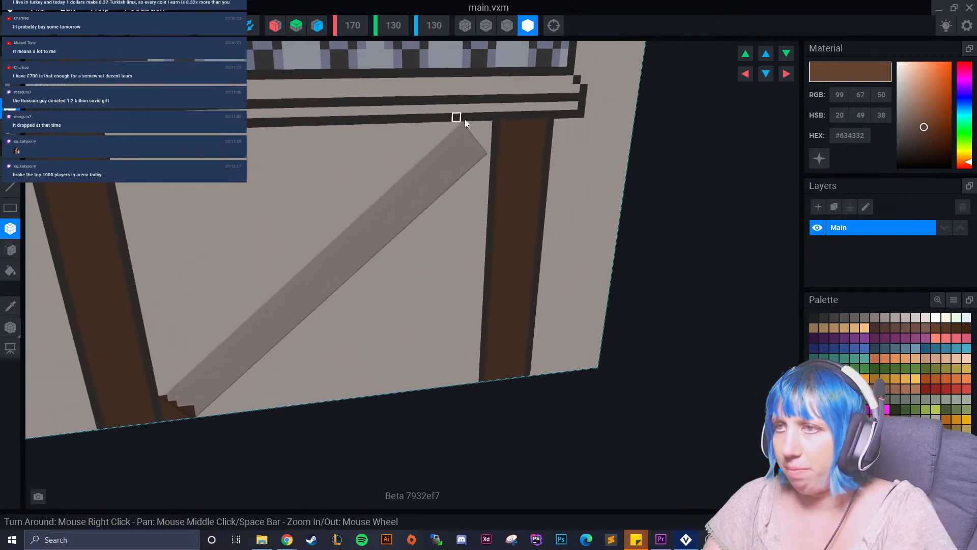
left_click_drag(486, 125, 481, 145)
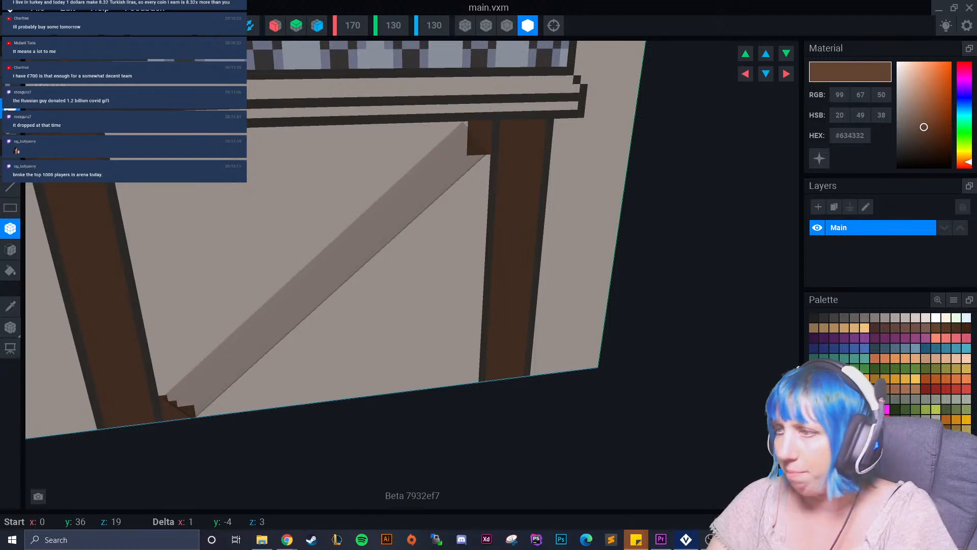
left_click_drag(924, 127, 924, 120)
left_click(468, 130)
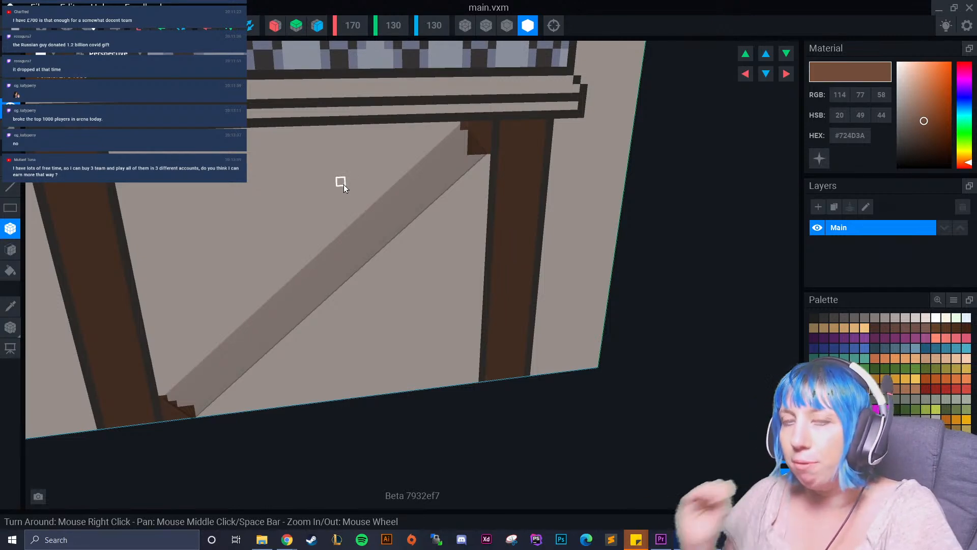
scroll(454, 179, "up", 3)
middle_click_drag(454, 178, 456, 187)
scroll(412, 254, "down", 5)
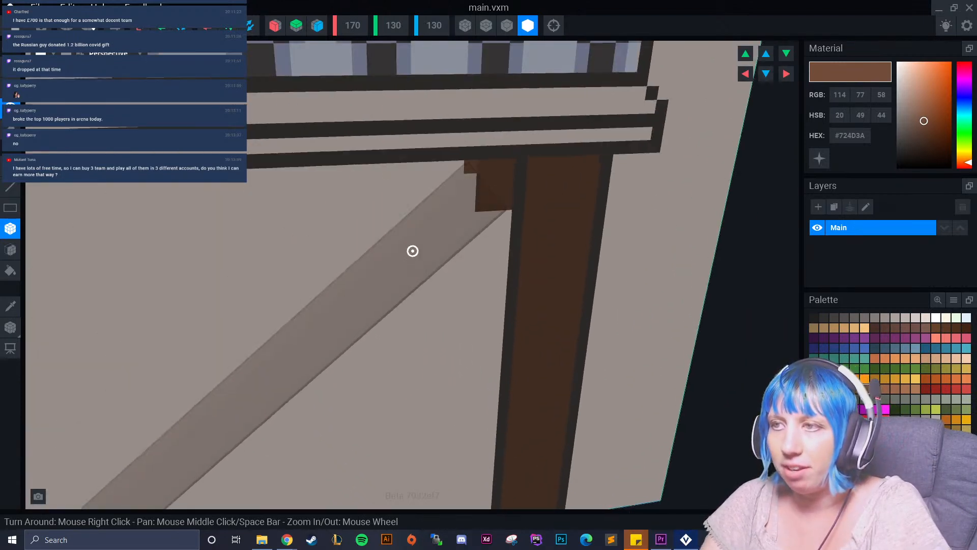
scroll(405, 264, "up", 3)
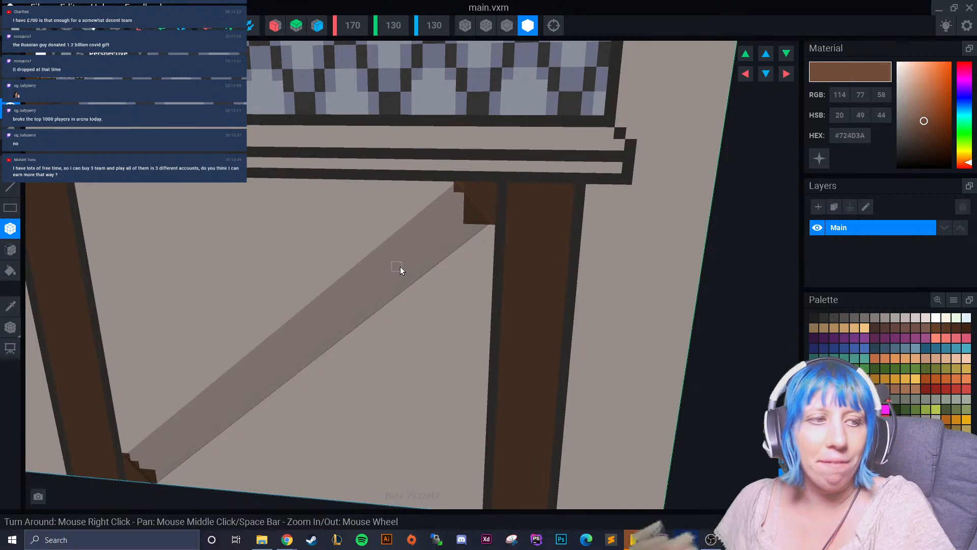
scroll(396, 247, "down", 3)
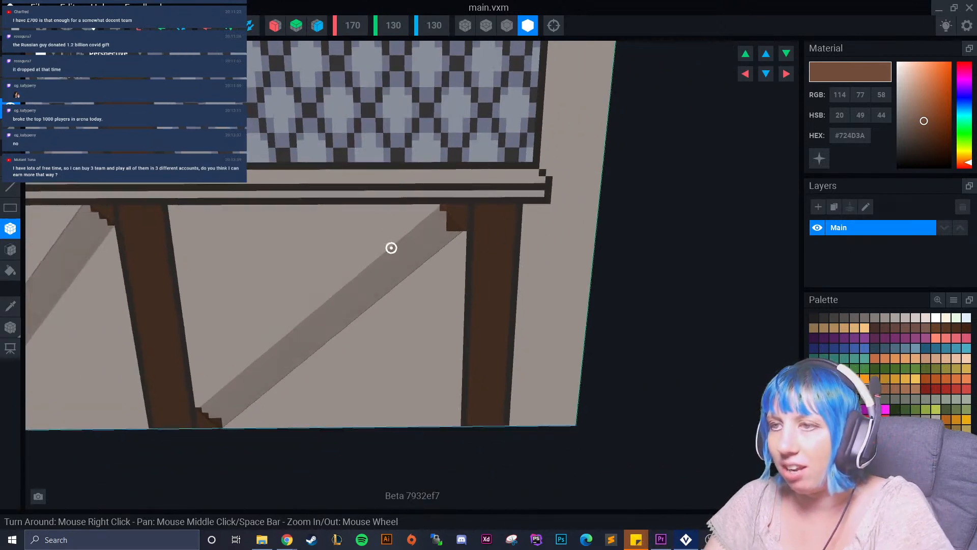
scroll(392, 270, "up", 3)
scroll(305, 287, "down", 2)
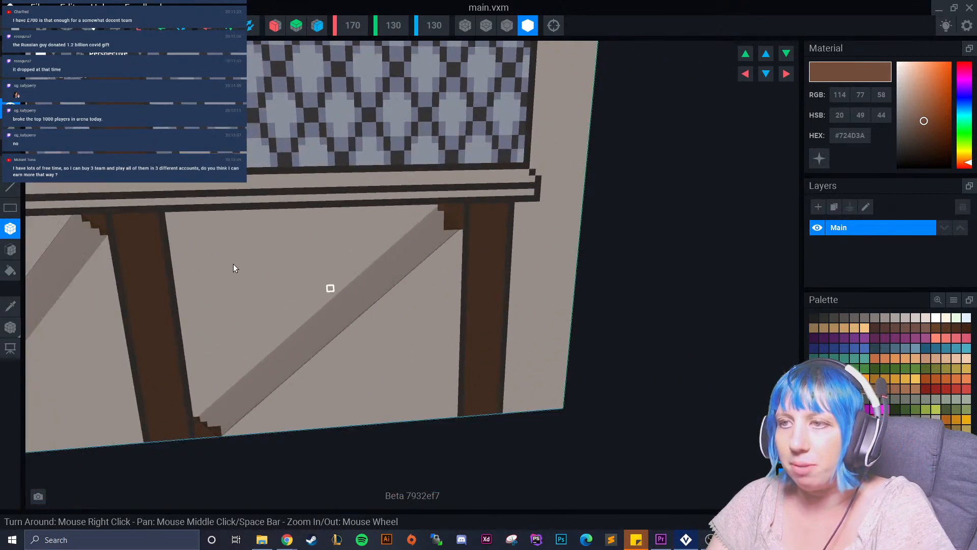
Save and close main.vxm, and inspect the filled ends of the second diagonal panel in the tavern rig.
left_click(10, 6)
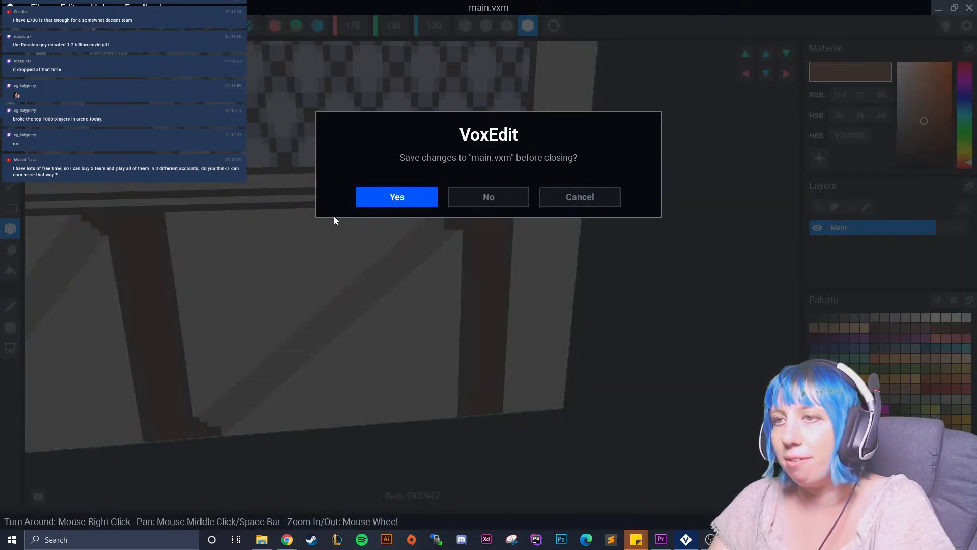
left_click(395, 201)
right_click_drag(432, 182, 520, 194)
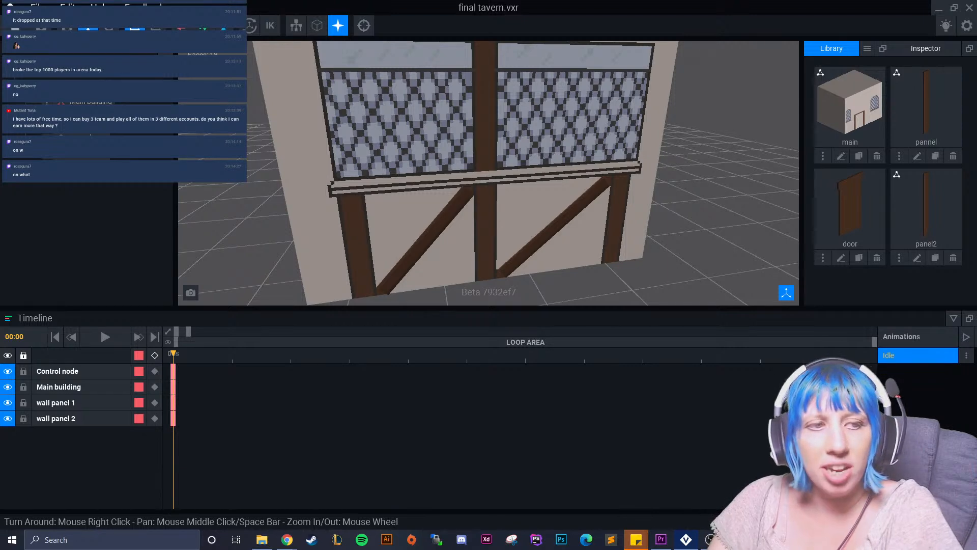
right_click_drag(266, 270, 562, 212)
scroll(562, 214, "up", 3)
middle_click_drag(562, 214, 482, 178)
scroll(484, 178, "up", 2)
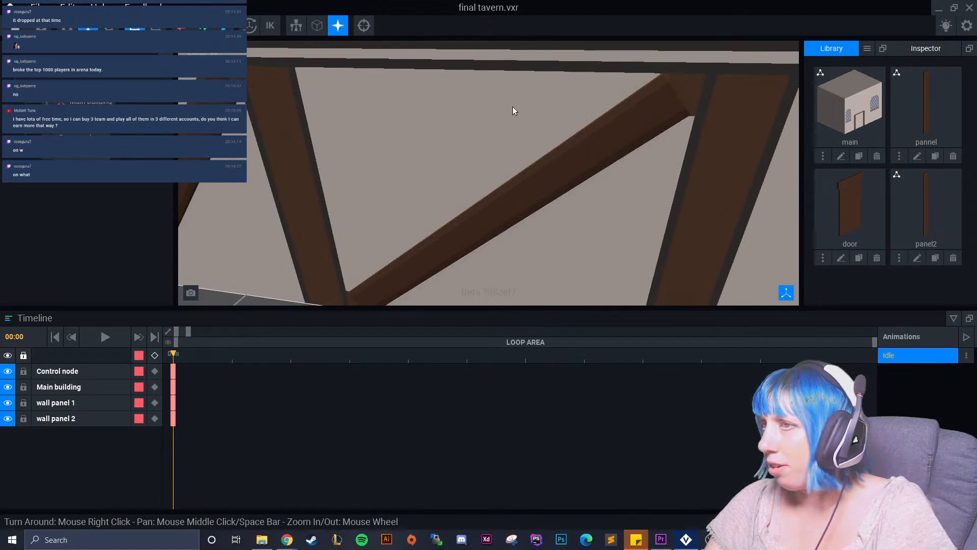
scroll(513, 107, "up", 1)
middle_click_drag(512, 107, 503, 90)
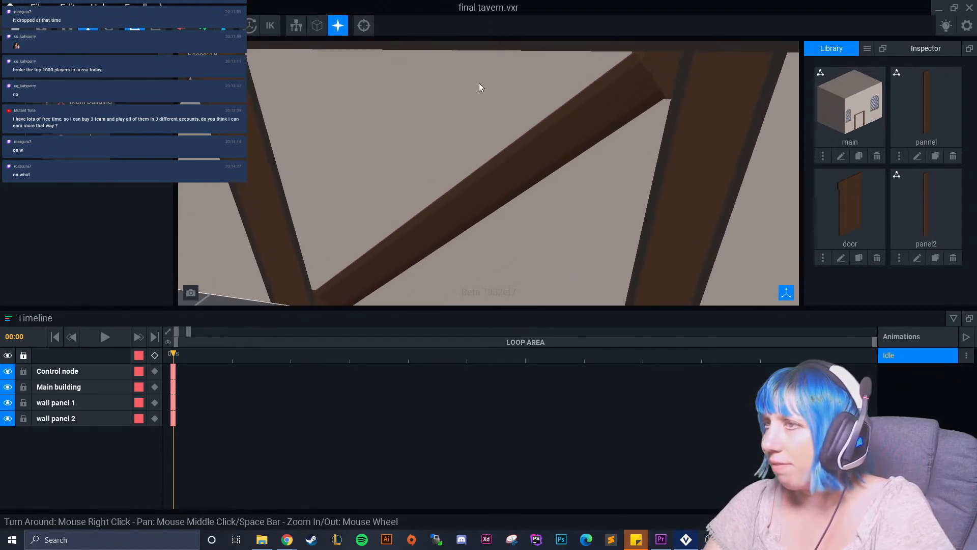
Select the Main building node and reopen its main model for editing at the second diagonal panel.
double_click(480, 88)
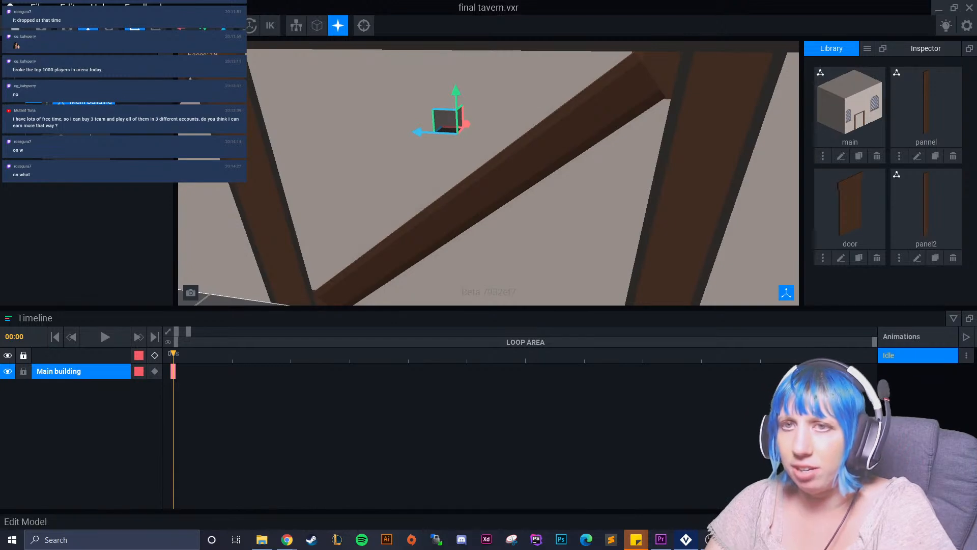
double_click(363, 247)
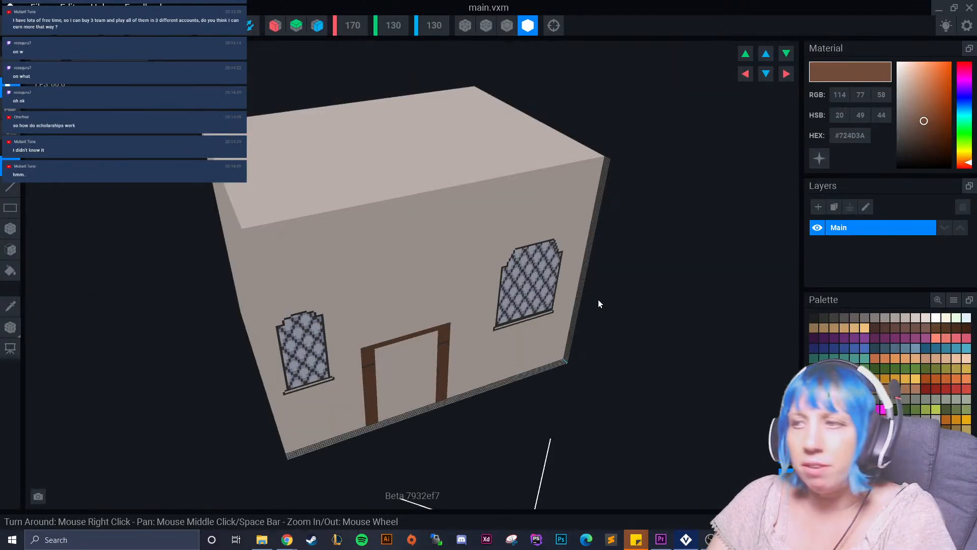
scroll(592, 244, "up", 5)
right_click_drag(592, 244, 468, 176)
scroll(545, 307, "down", 3)
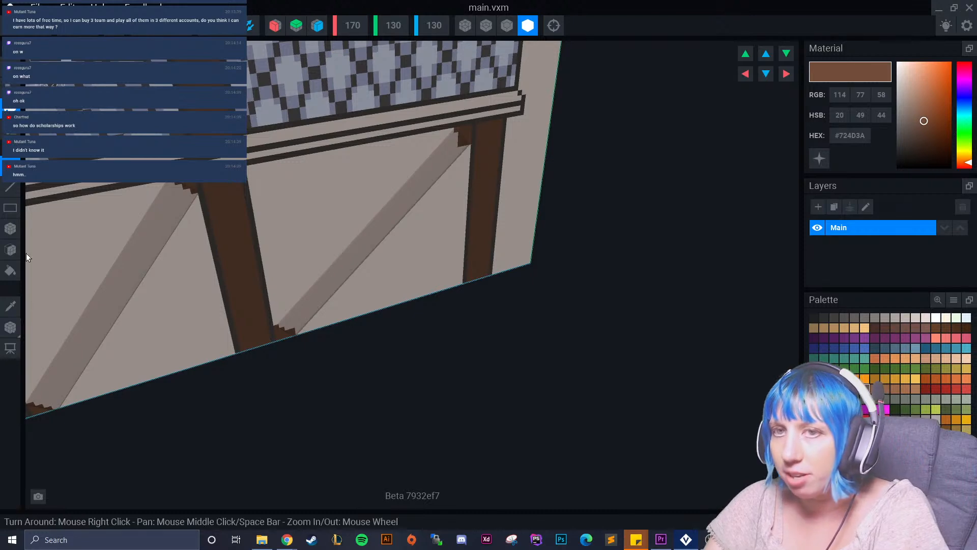
Choose the brown #54382A and repaint the stepped fill voxels at the second diagonal panel's lower end.
left_click(10, 305)
left_click(228, 270)
left_click(844, 389)
right_click_drag(411, 281, 328, 275)
scroll(323, 277, "up", 6)
middle_click_drag(193, 311, 218, 294)
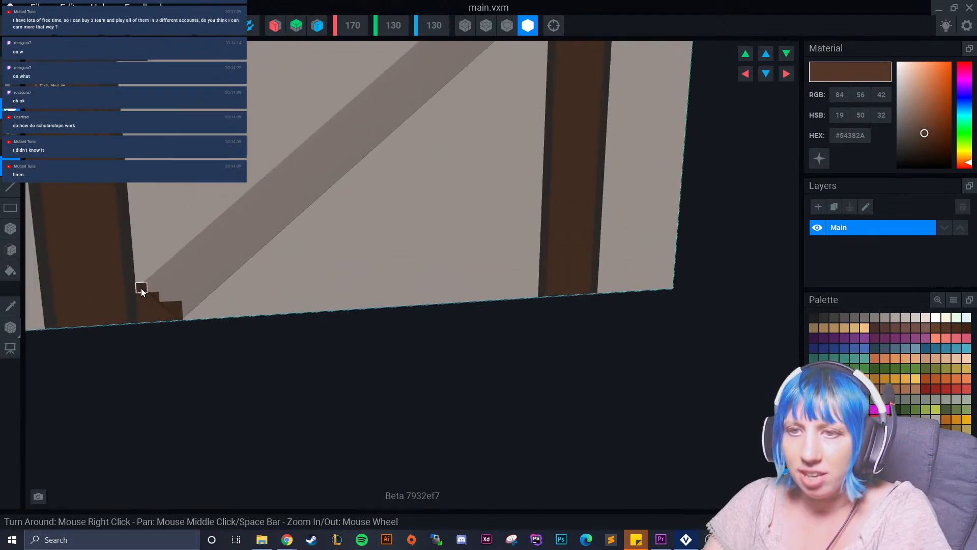
left_click_drag(144, 293, 229, 244)
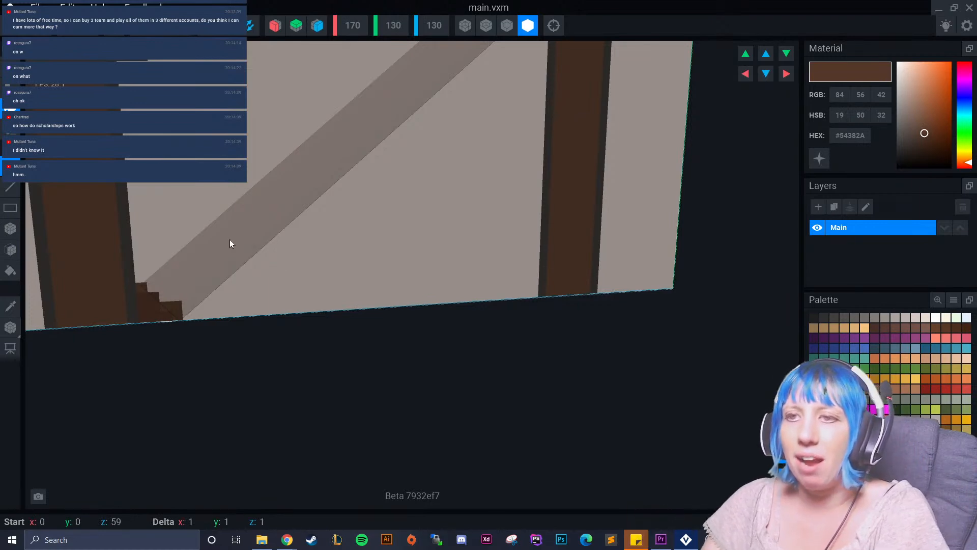
Shade the fill block at the second diagonal's upper end with #54382A and one #452E22 voxel at its lower corner beside the outer beam.
middle_click_drag(383, 139, 270, 392)
scroll(374, 152, "up", 3)
left_click_drag(409, 187, 434, 212)
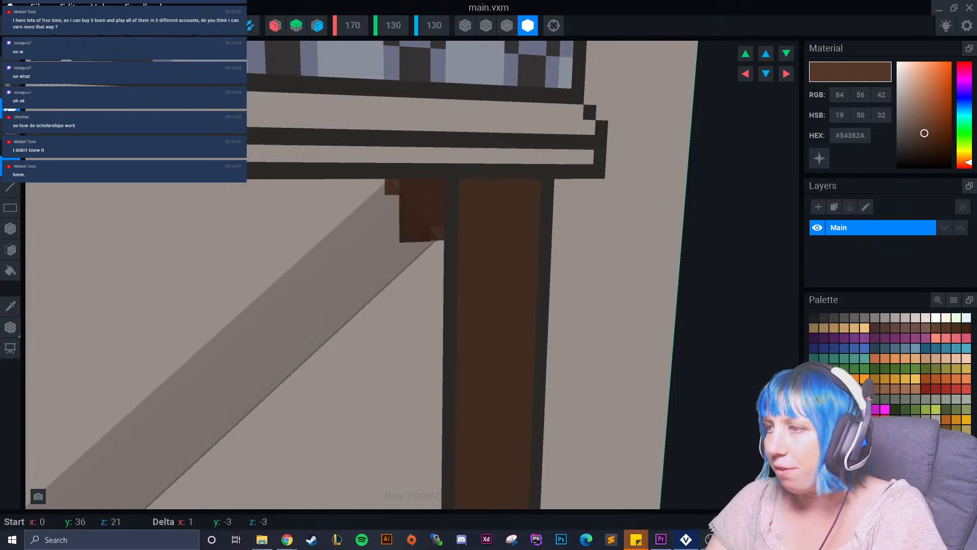
left_click(436, 218, "alt")
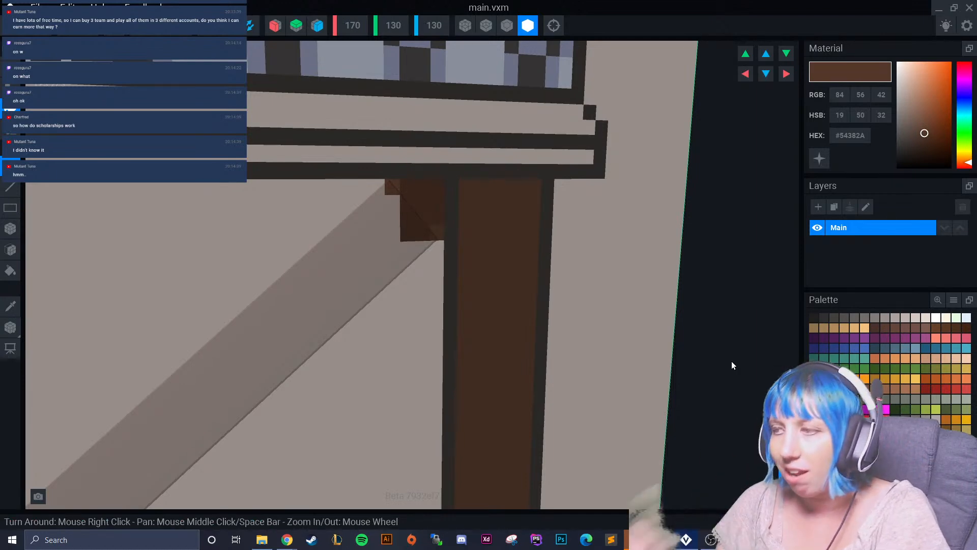
left_click(441, 239)
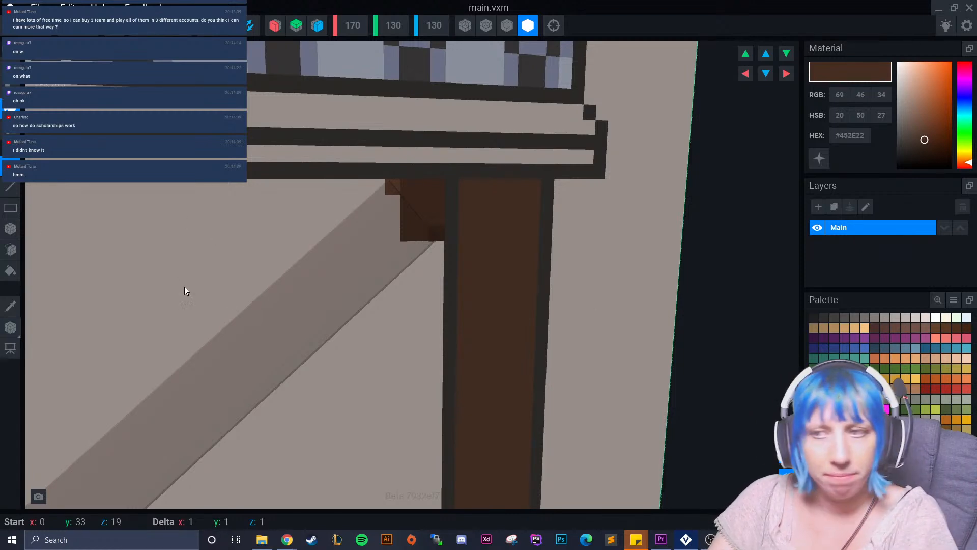
Repaint the stepped fill voxels at the lower and upper ends of the first diagonal panel with #54382A.
scroll(308, 316, "down", 5)
middle_click_drag(307, 316, 718, 143)
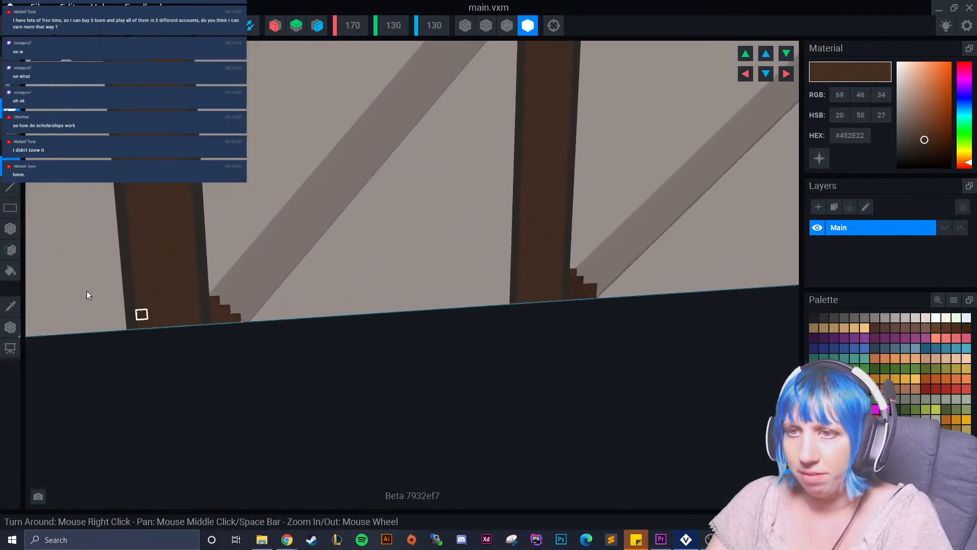
left_click(936, 328)
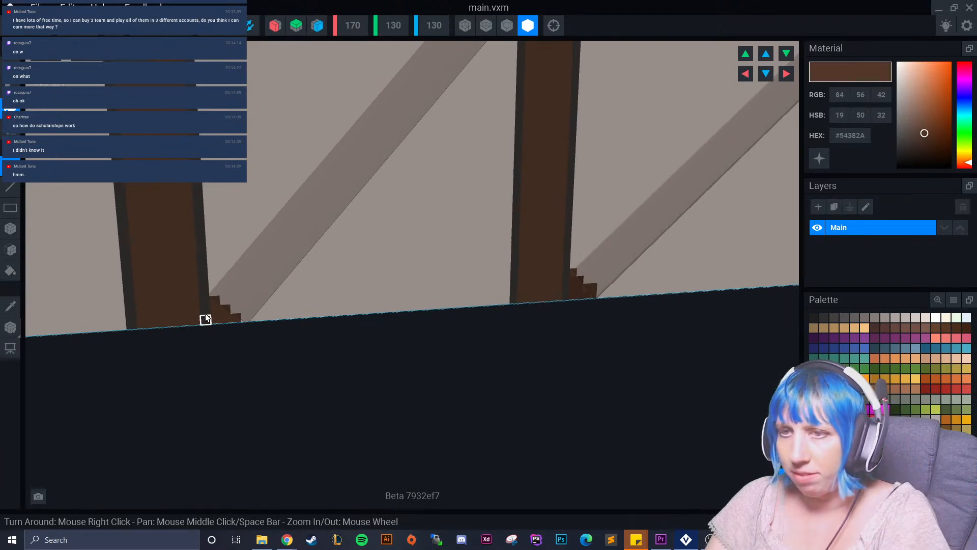
left_click_drag(214, 307, 227, 314)
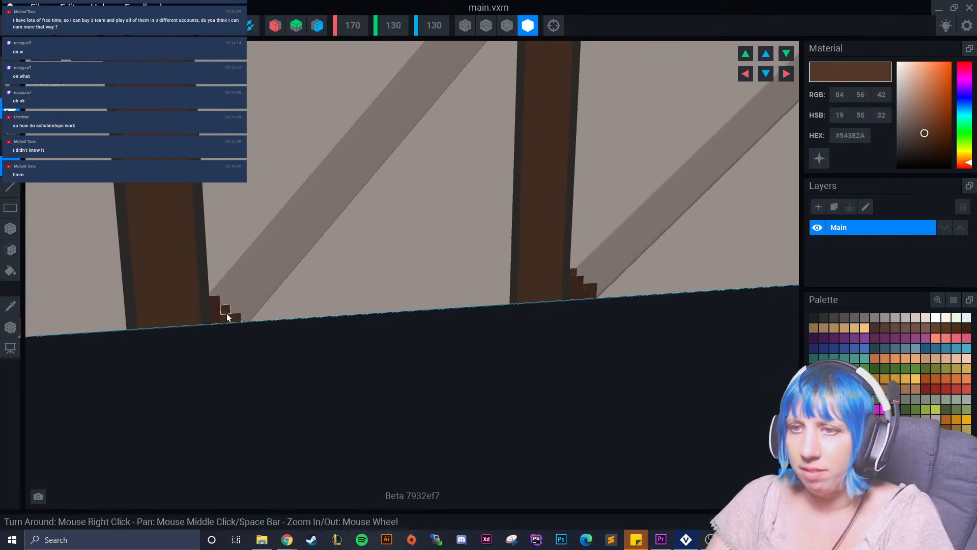
left_click(10, 249)
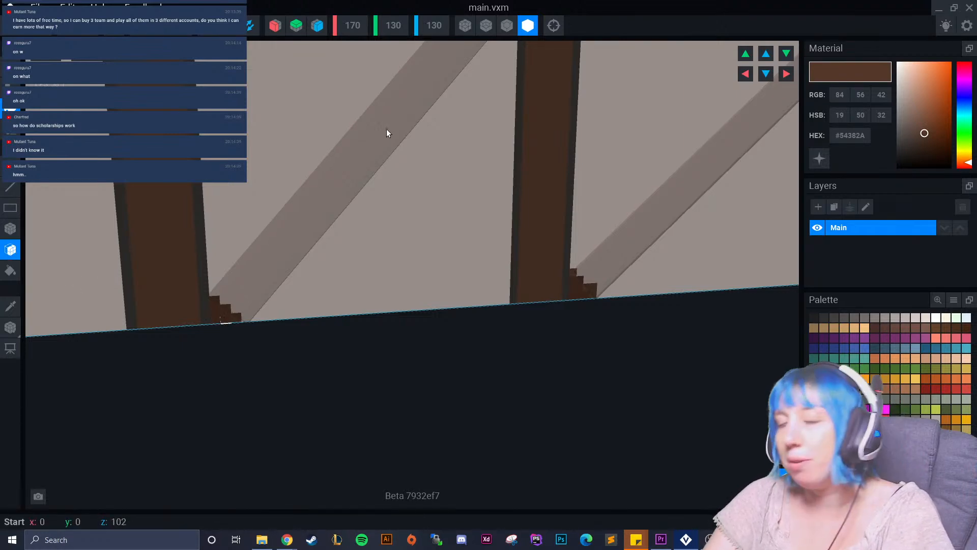
middle_click_drag(429, 97, 381, 162)
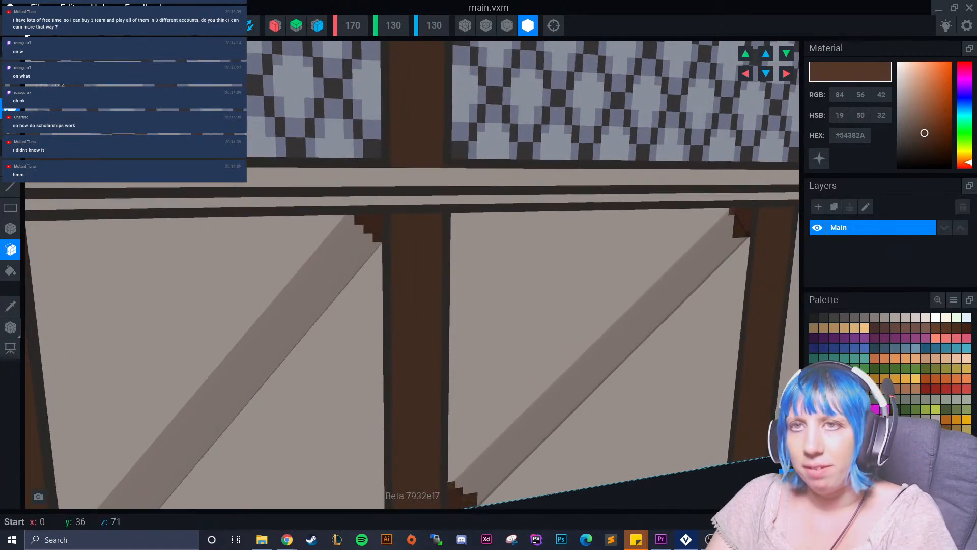
Save the changes to main.vxm, close it and bring the building's front doorway into view in the rig.
left_click(11, 8)
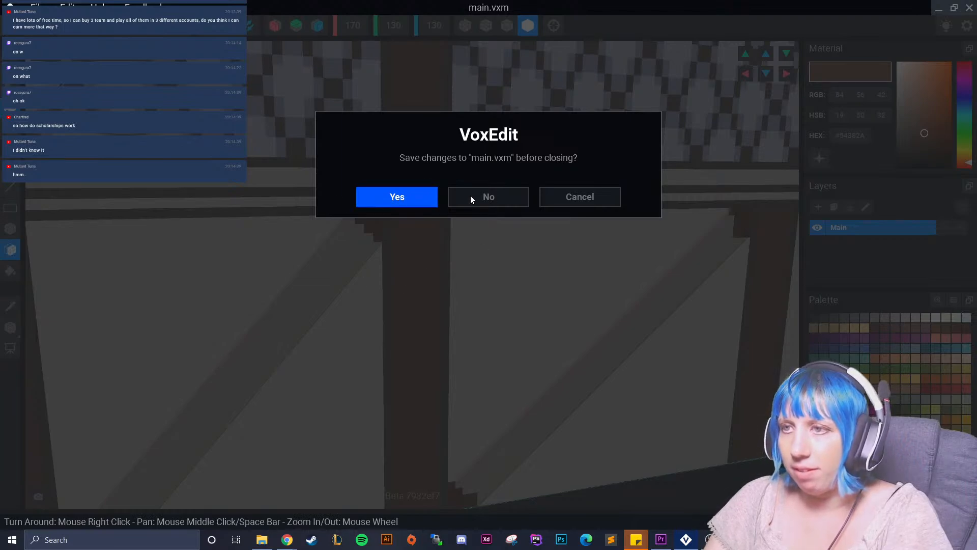
left_click(394, 193)
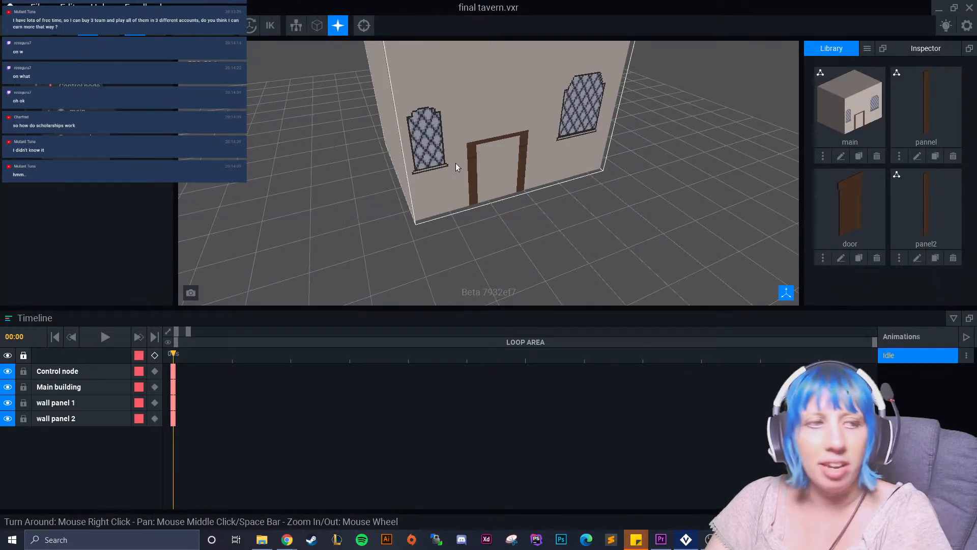
right_click_drag(503, 139, 502, 214)
scroll(545, 227, "down", 6)
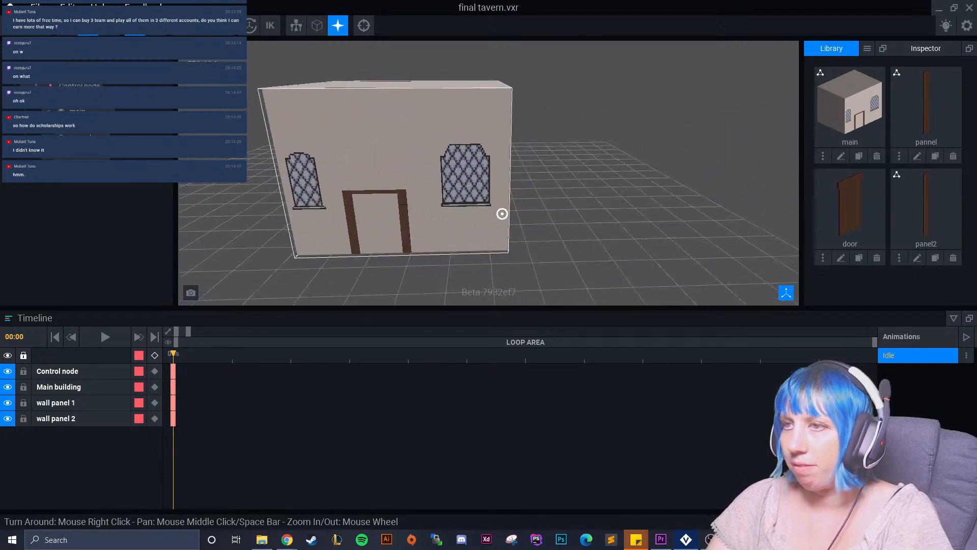
Create a new node named door, assign the door model from the library to it and select it.
right_click(41, 89)
left_click(66, 108)
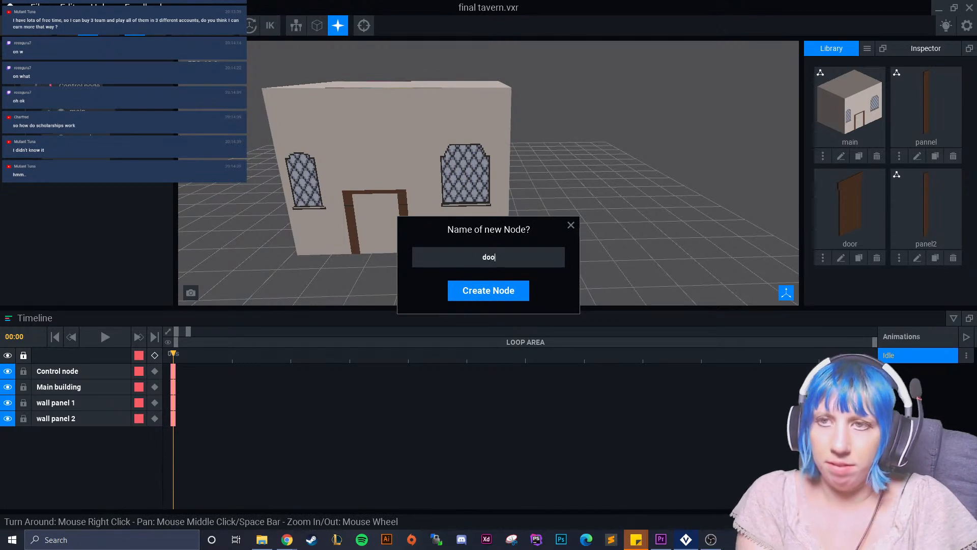
key("Return")
left_click_drag(850, 206, 78, 184)
left_click(76, 186)
Move the door node into the doorway between the frame posts of the front wall, then deselect it.
right_click_drag(204, 226, 285, 237)
left_click_drag(368, 196, 420, 219)
scroll(411, 153, "up", 3)
right_click_drag(411, 152, 396, 154)
left_click_drag(529, 202, 507, 202)
right_click_drag(608, 176, 549, 184)
left_click_drag(508, 201, 491, 169)
right_click_drag(492, 170, 463, 157)
left_click_drag(462, 161, 463, 160)
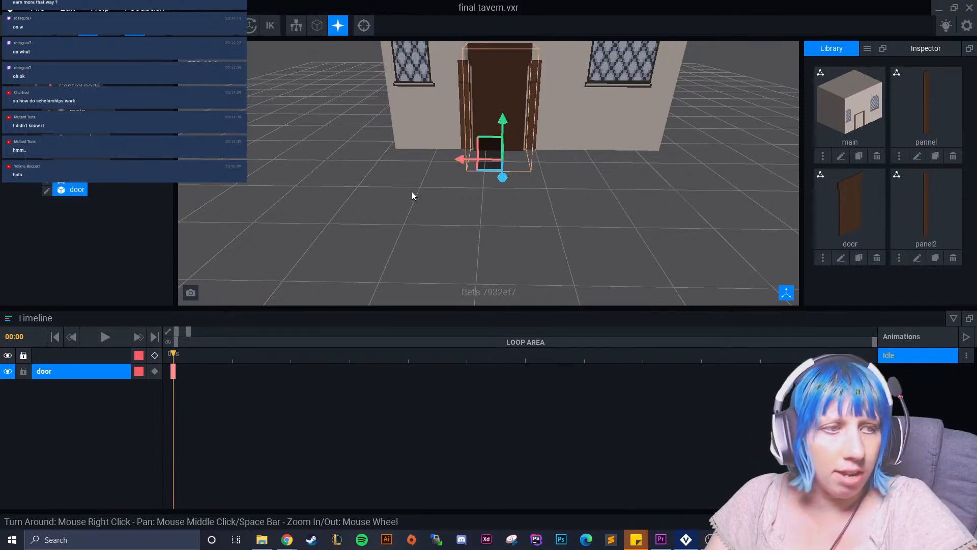
scroll(393, 164, "up", 6)
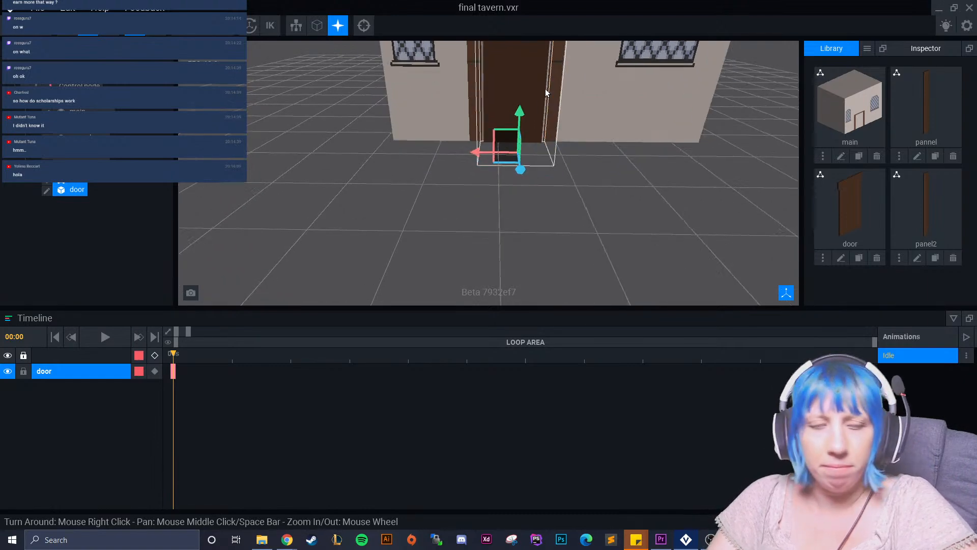
left_click(527, 273)
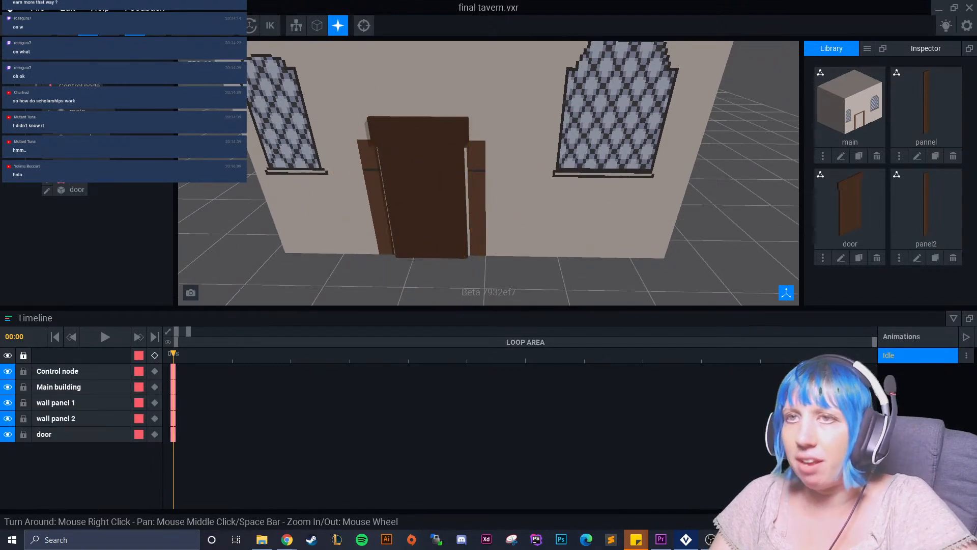
Select the door node and open its door model for editing.
left_click(397, 171)
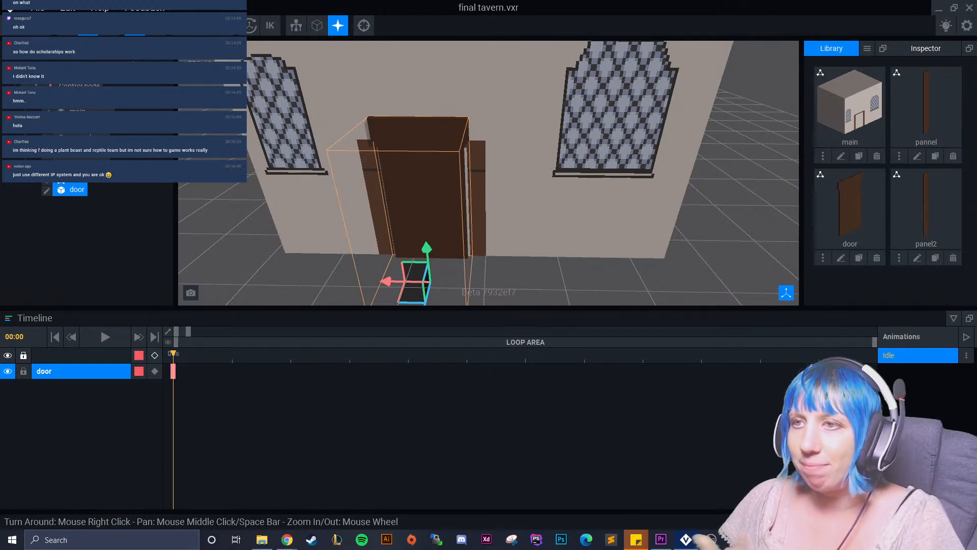
left_click(46, 192)
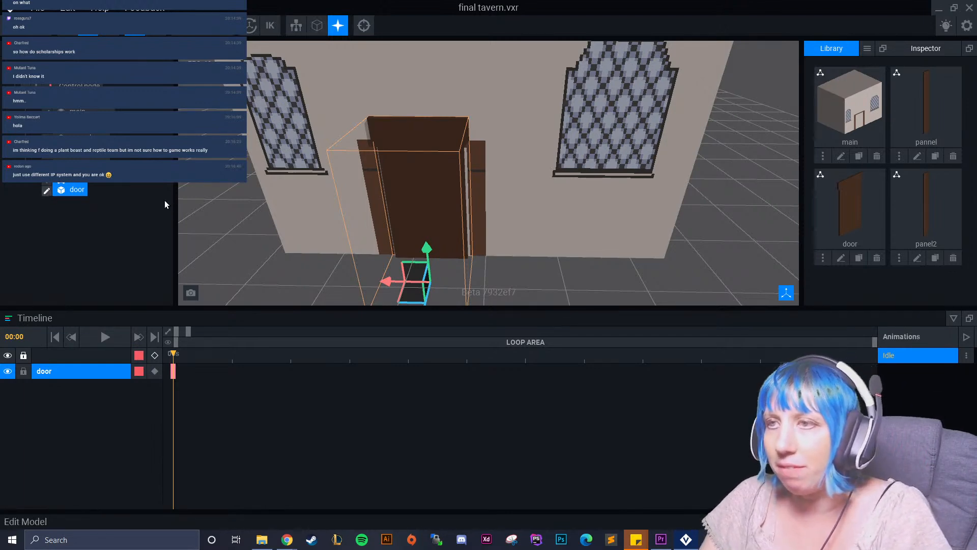
right_click_drag(413, 203, 414, 260)
scroll(412, 203, "up", 3)
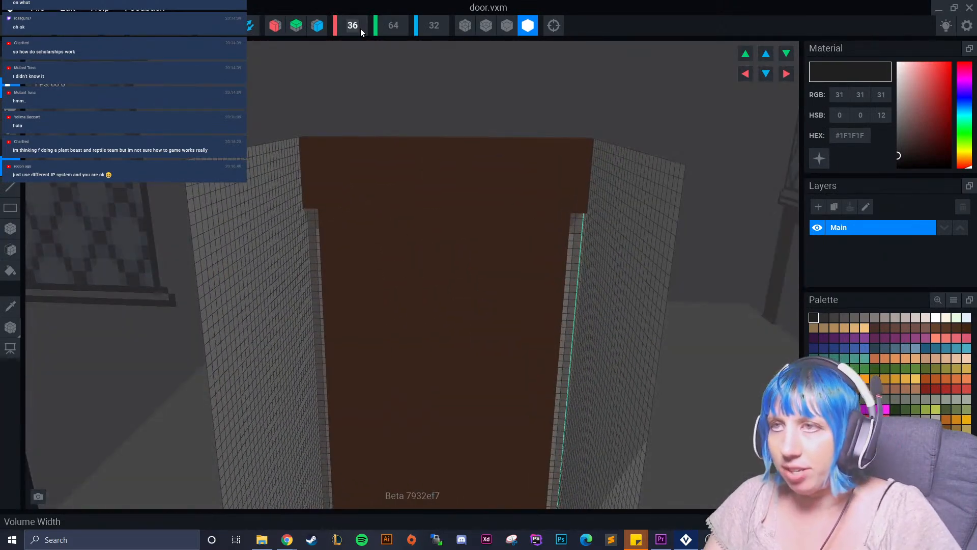
Set the door model's volume width to 40 and shift its voxels sideways to centre the door in the volume.
type("40")
key("Return")
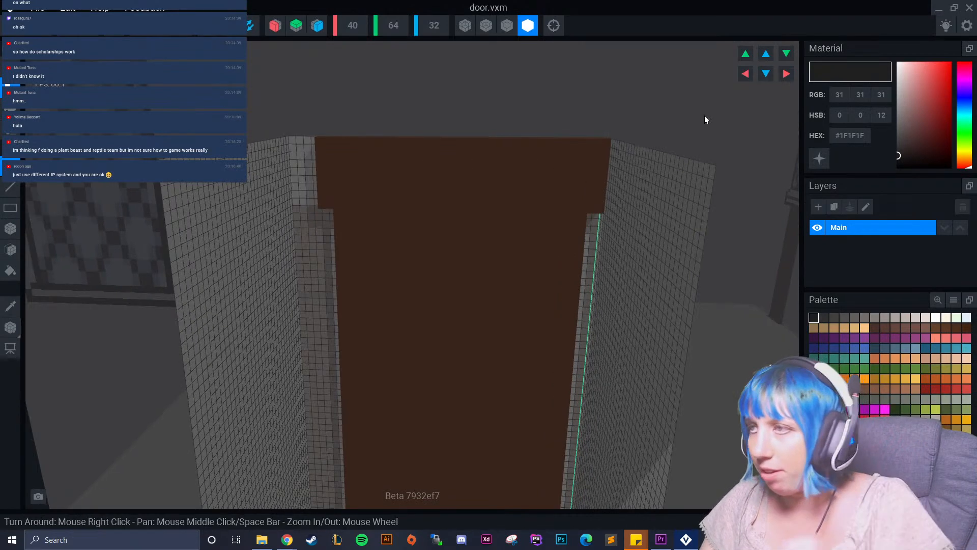
left_click(745, 74)
left_click(786, 74)
left_click(786, 74)
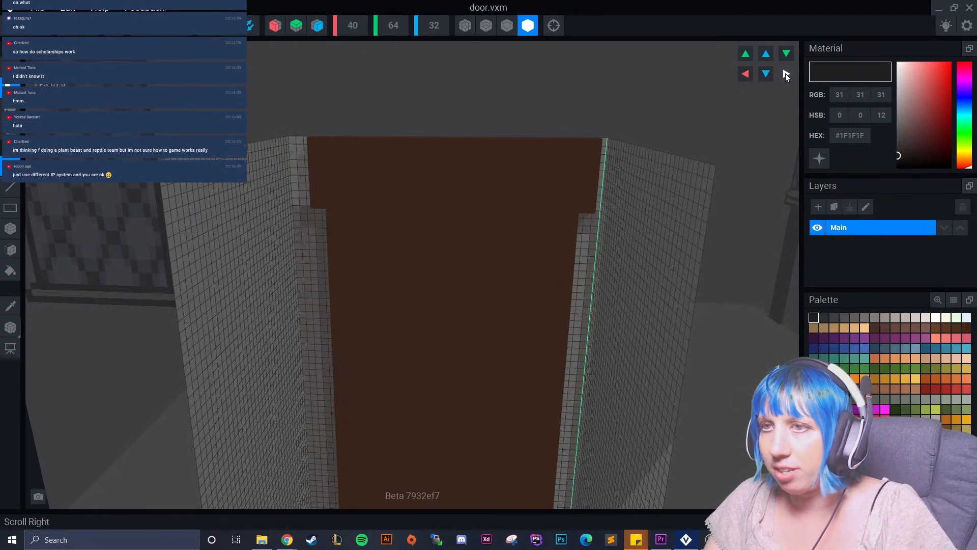
left_click(786, 74)
Sample the door's brown #54382A as the current colour and prepare the face tool on the door.
right_click_drag(300, 200, 31, 184)
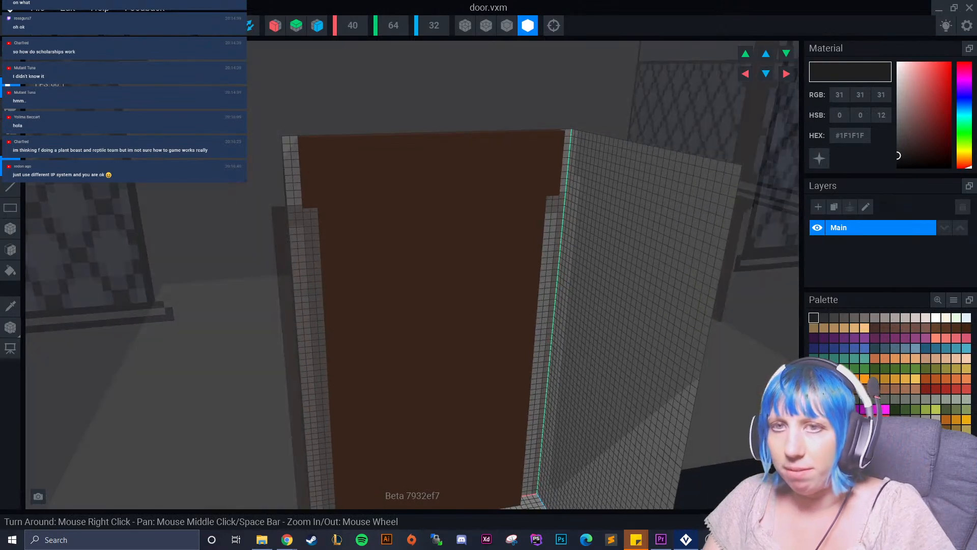
left_click(9, 248)
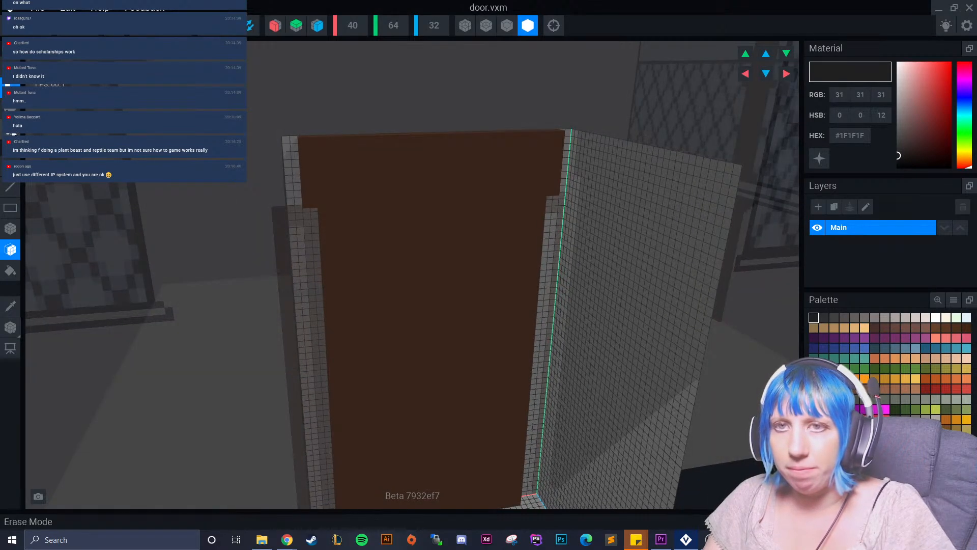
right_click_drag(52, 197, 291, 196)
left_click(19, 310)
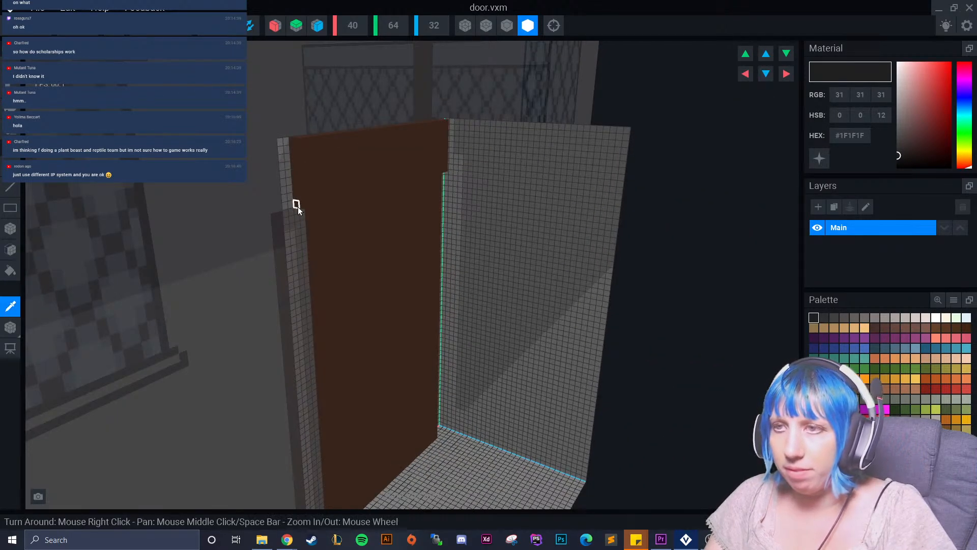
left_click(311, 179)
right_click_drag(411, 141, 451, 157)
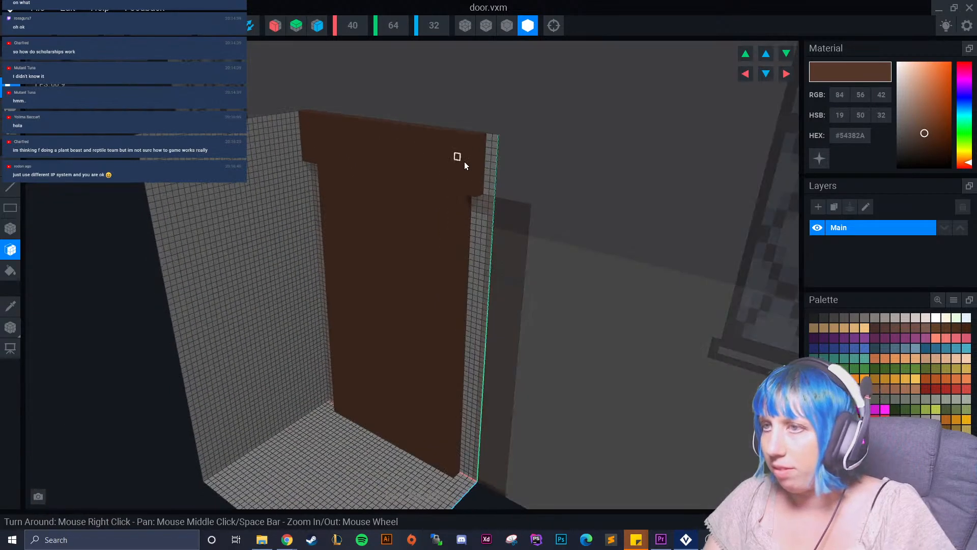
Display the door model with outlined edges and turn on symmetry along the X axis.
left_click(507, 26)
right_click_drag(496, 92, 316, 284)
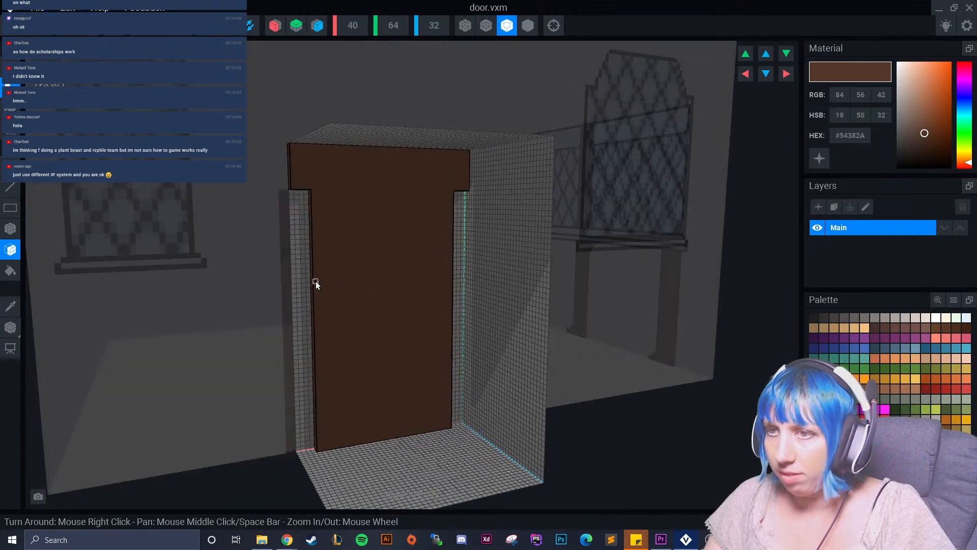
left_click(275, 25)
right_click_drag(337, 228, 338, 262)
scroll(310, 223, "down", 2)
scroll(334, 316, "up", 5)
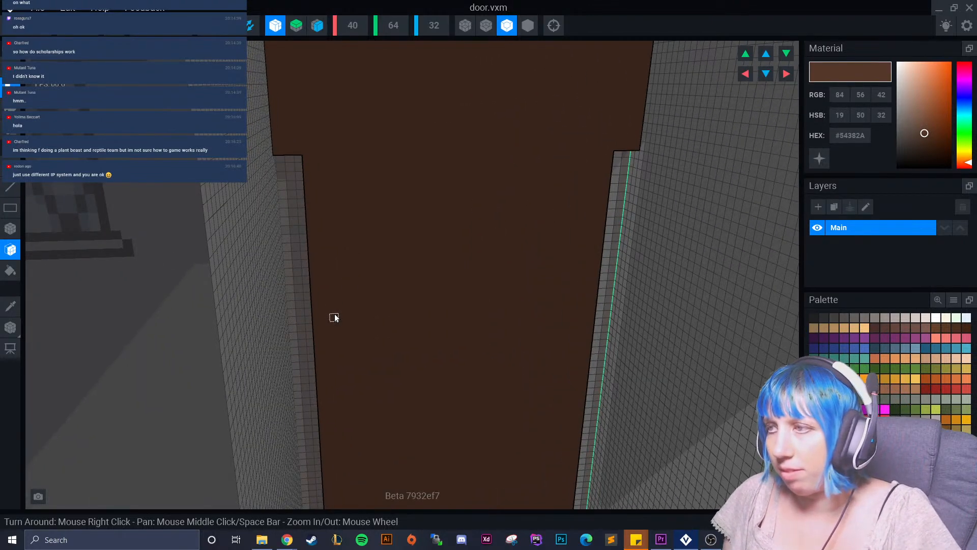
Sample the door's brown, darken it to #452E22, and paint a full-height vertical stripe down the door's centre with the Box tool.
left_click(844, 318)
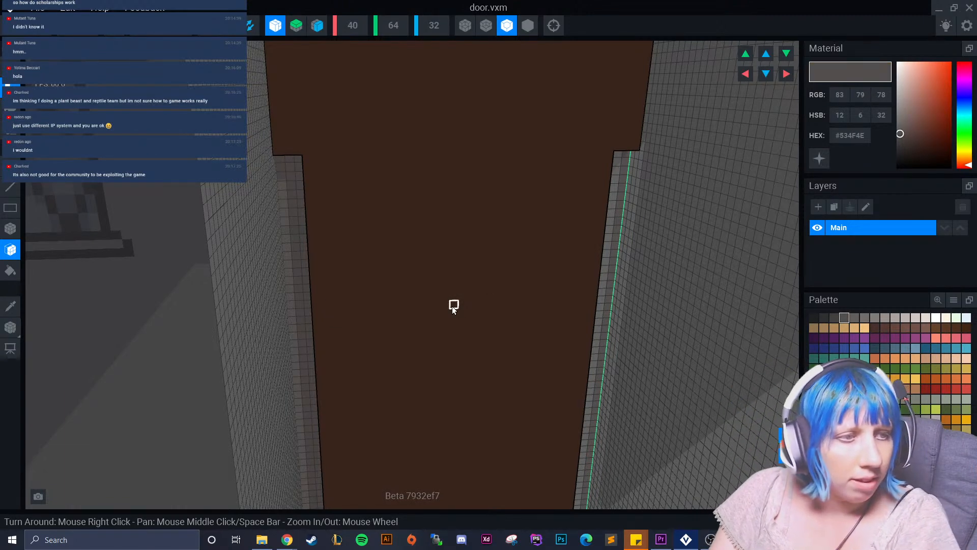
right_click_drag(452, 306, 589, 247)
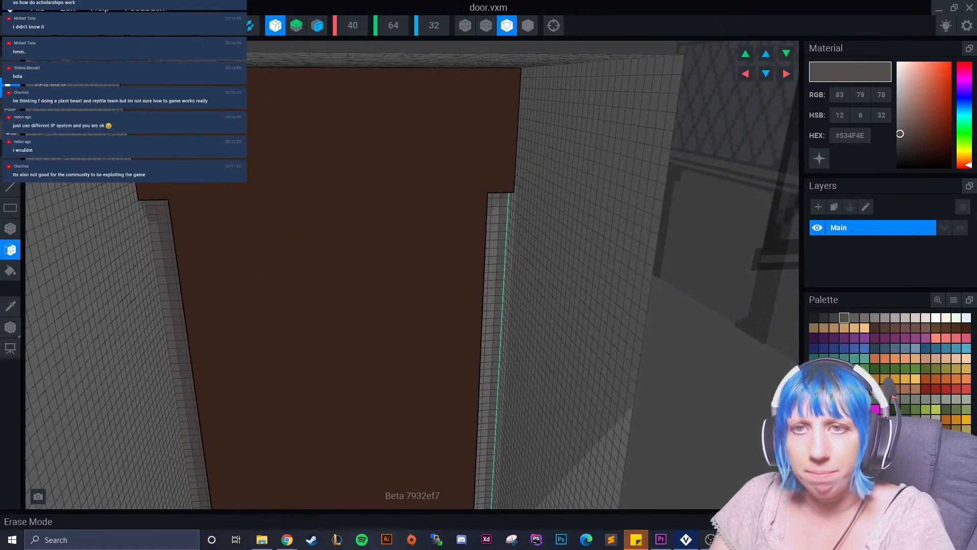
left_click(10, 228)
right_click_drag(244, 205, 37, 187)
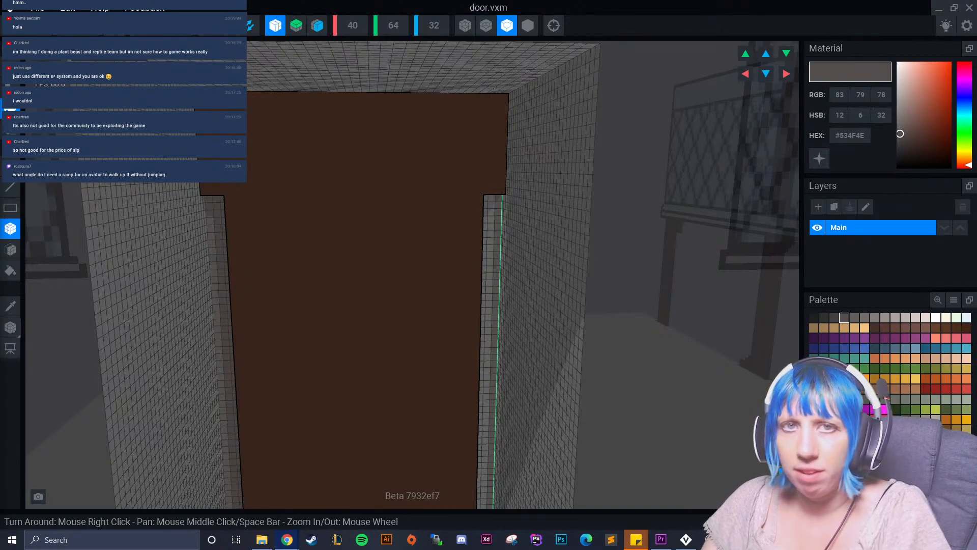
right_click_drag(276, 265, 253, 209)
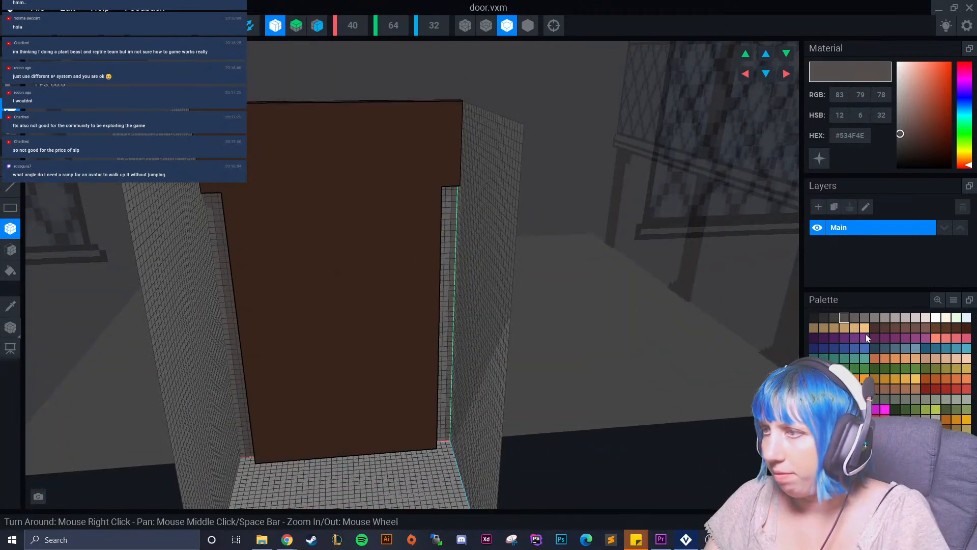
left_click(10, 306)
left_click(316, 278)
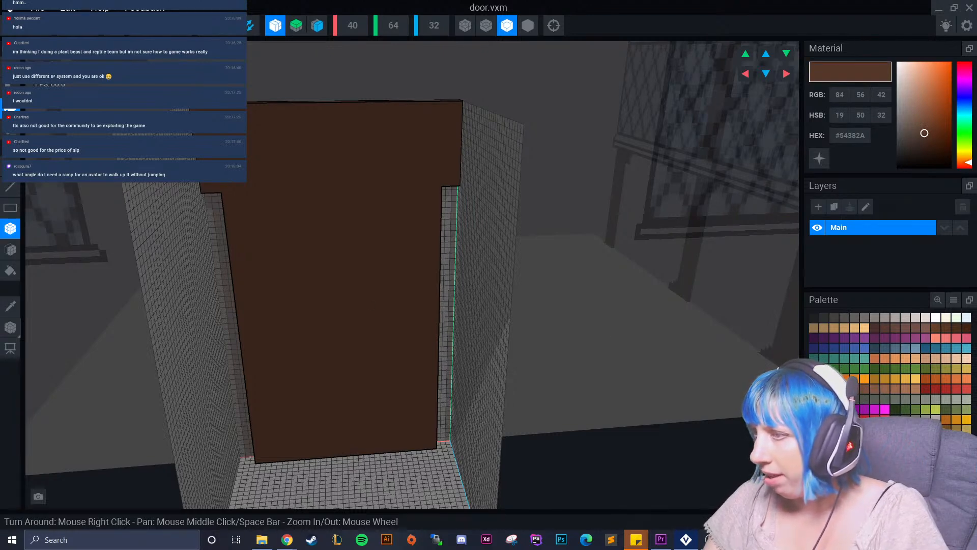
left_click(349, 133)
mouse_move(321, 106)
left_mouse_down()
mouse_move(323, 323)
mouse_move(345, 453)
left_mouse_up()
scroll(321, 395, "up", 3)
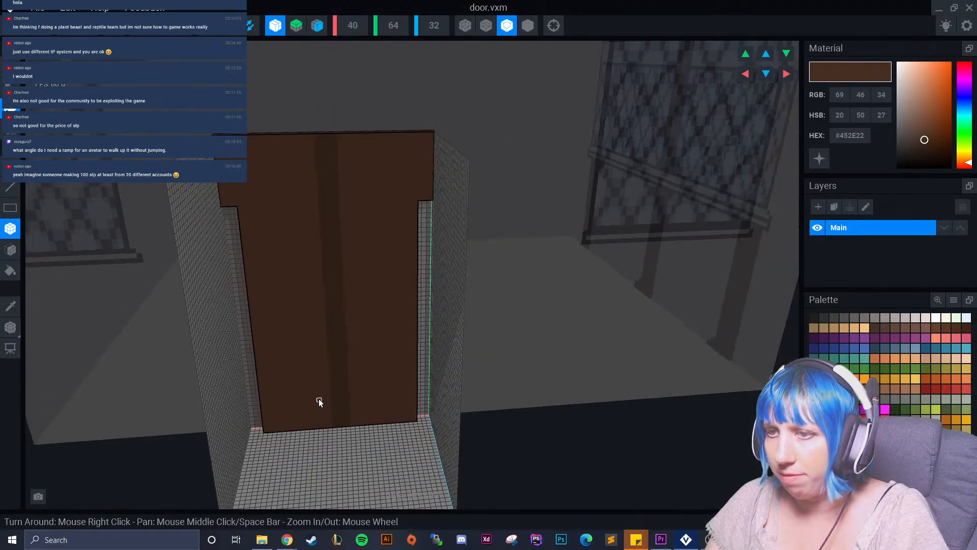
Paint a rectangular dark grey #534F4E window pane on the upper half of each door leaf.
right_click_drag(317, 396, 299, 306)
scroll(299, 306, "up", 1)
middle_click_drag(299, 306, 335, 302)
scroll(335, 303, "down", 1)
left_click(844, 318)
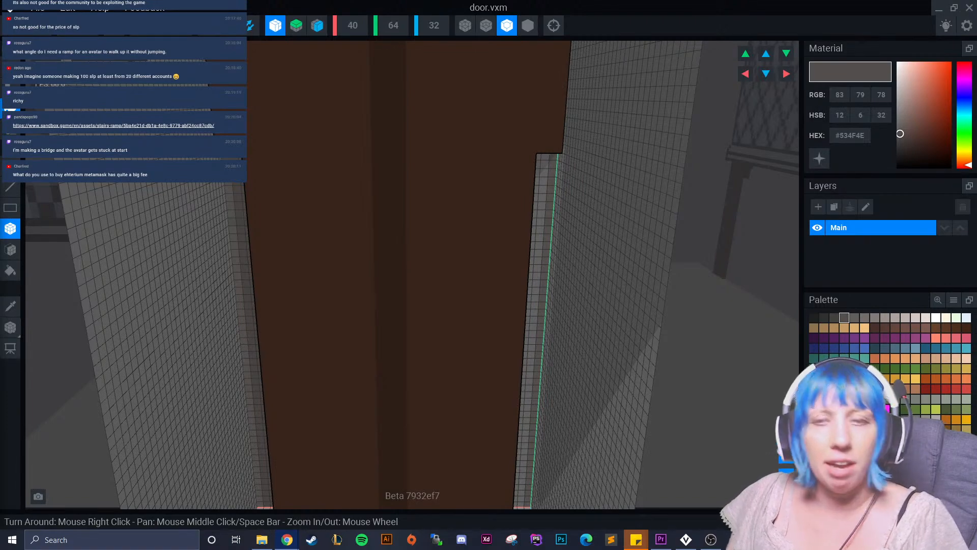
mouse_move(346, 219)
right_mouse_down()
mouse_move(327, 213)
mouse_move(311, 178)
mouse_move(264, 155)
right_mouse_up()
left_click_drag(254, 155, 336, 245)
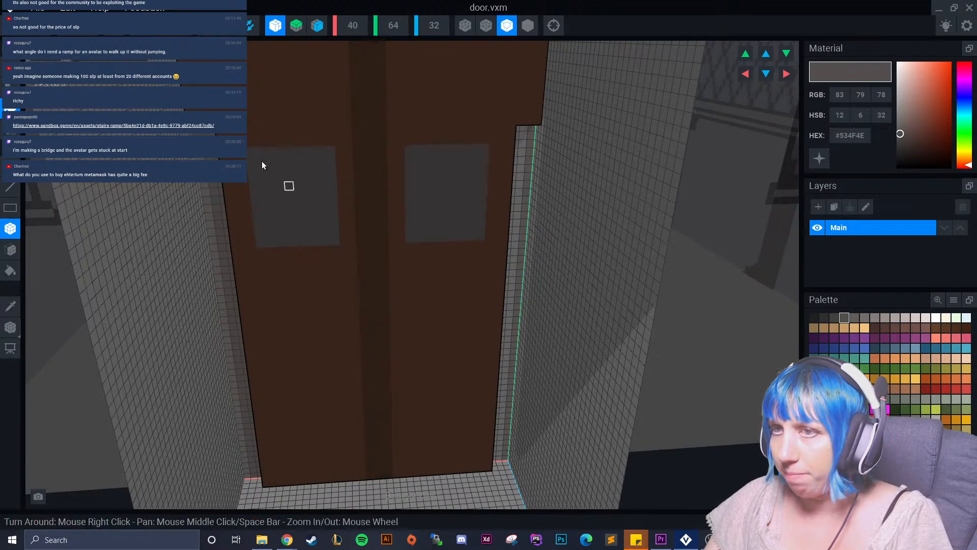
Add progressively narrower grey rows above both door panes to give them stepped, rounded tops.
scroll(256, 138, "up", 2)
left_click_drag(258, 125, 321, 108)
left_click_drag(257, 94, 310, 93)
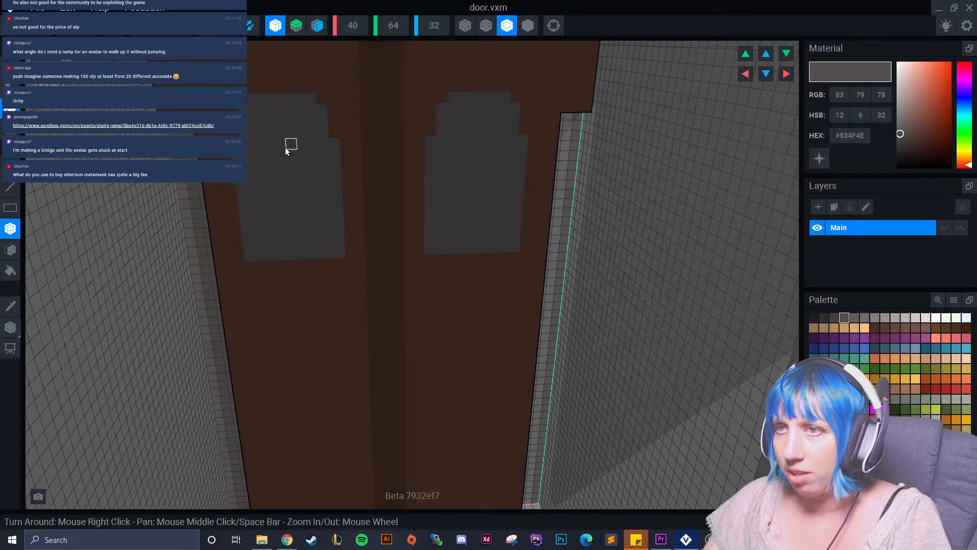
scroll(288, 145, "up", 2)
middle_click_drag(287, 146, 282, 196)
left_click_drag(228, 149, 319, 148)
left_click_drag(242, 134, 301, 120)
Add progressively narrower grey rows below both door panes to give them stepped, rounded bottoms.
middle_click_drag(273, 375, 261, 293)
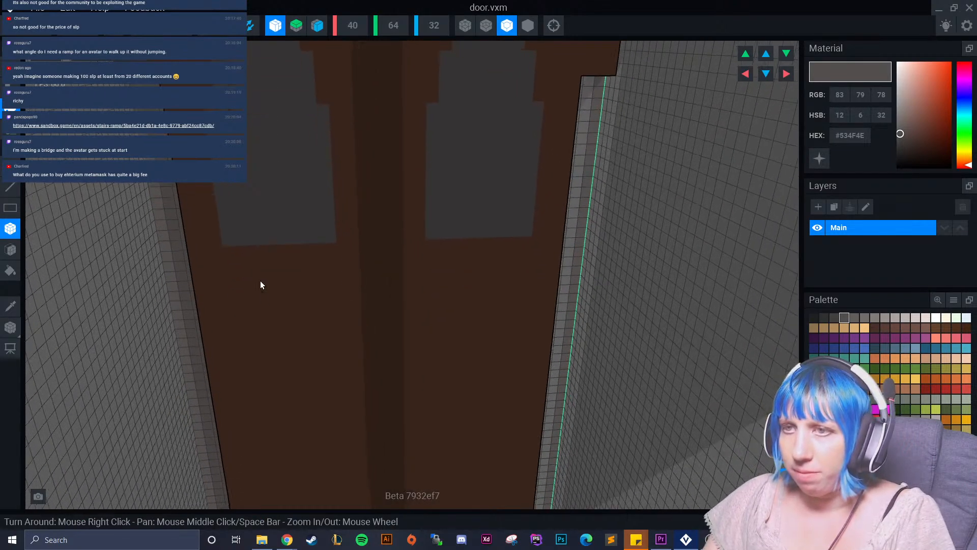
left_click_drag(246, 249, 321, 262)
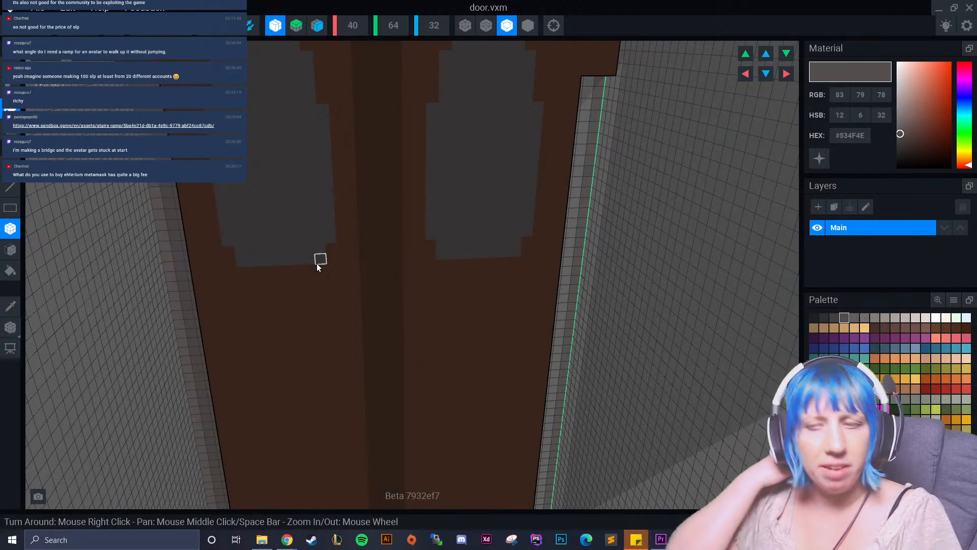
left_click_drag(243, 273, 314, 270)
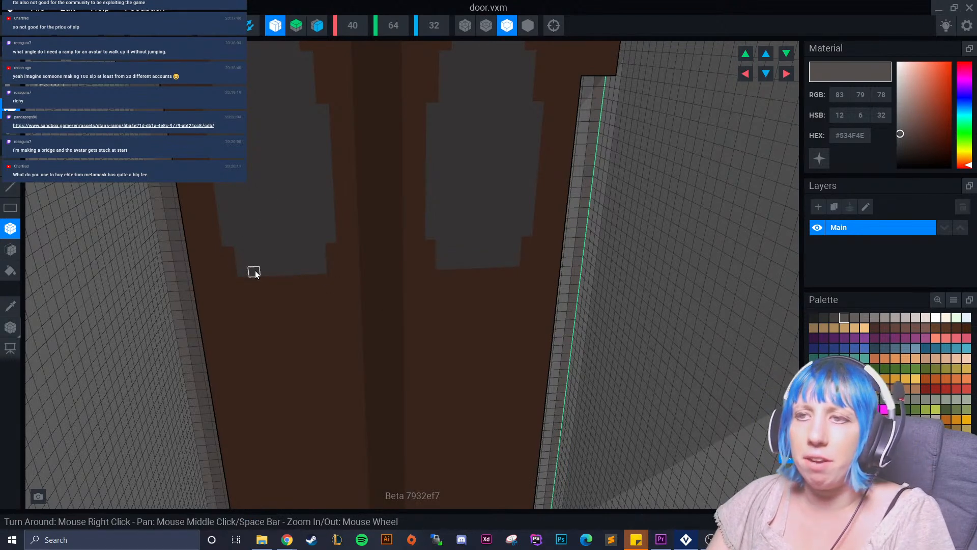
left_click_drag(256, 284, 310, 289)
right_click_drag(310, 289, 312, 242)
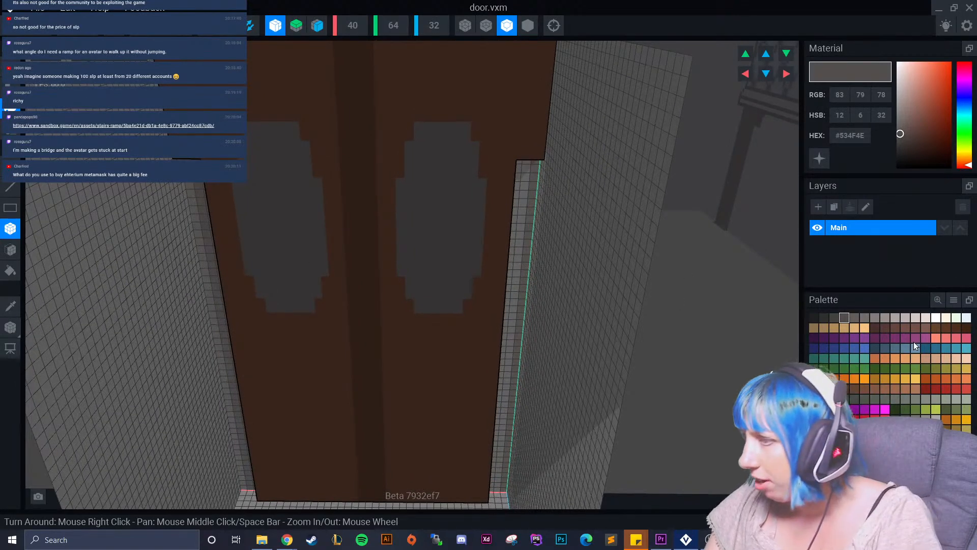
Outline both door panes with a one-voxel gold #91743C frame that follows their stepped edges.
left_click(957, 427)
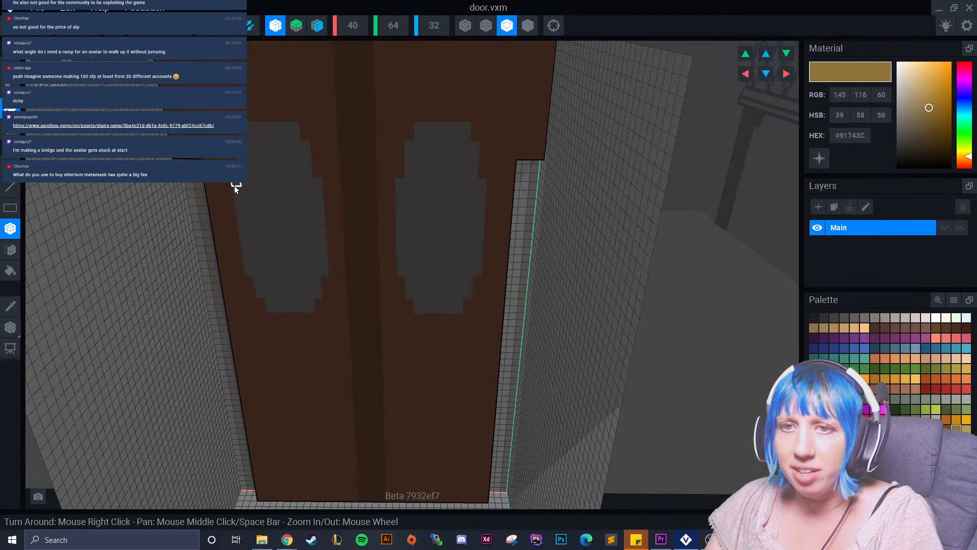
mouse_move(229, 185)
left_mouse_down()
mouse_move(237, 278)
mouse_move(253, 292)
left_mouse_up()
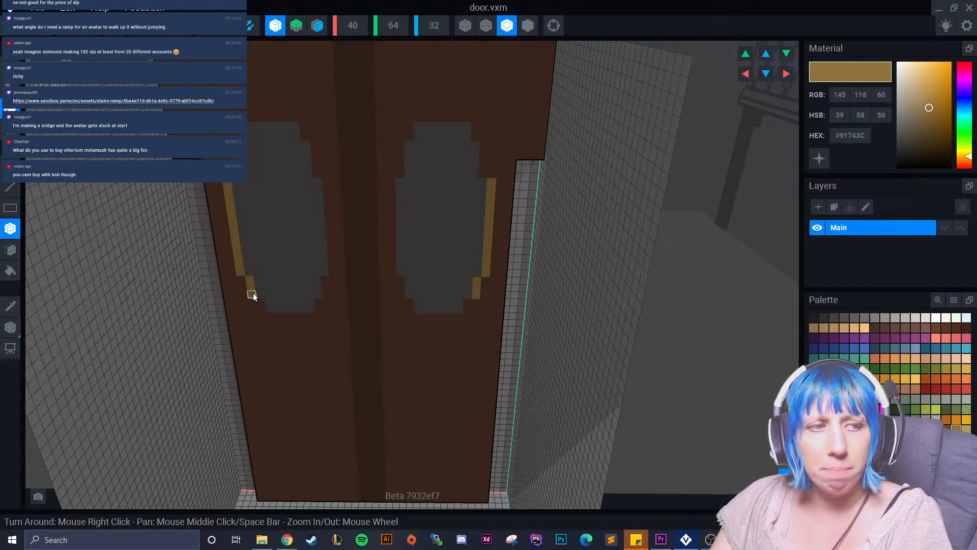
mouse_move(252, 294)
left_mouse_down()
mouse_move(275, 321)
mouse_move(318, 311)
mouse_move(334, 263)
mouse_move(332, 272)
mouse_move(335, 191)
mouse_move(305, 125)
mouse_move(251, 112)
mouse_move(237, 128)
mouse_move(235, 174)
left_mouse_up()
scroll(285, 290, "down", 3)
mouse_move(285, 291)
right_mouse_down()
mouse_move(278, 300)
mouse_move(293, 285)
right_mouse_up()
scroll(279, 291, "up", 5)
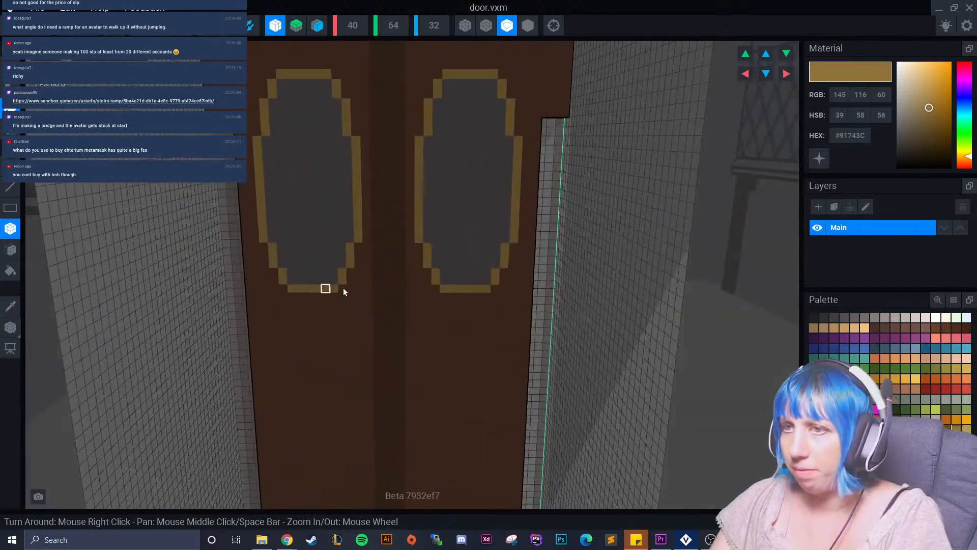
left_click(826, 317)
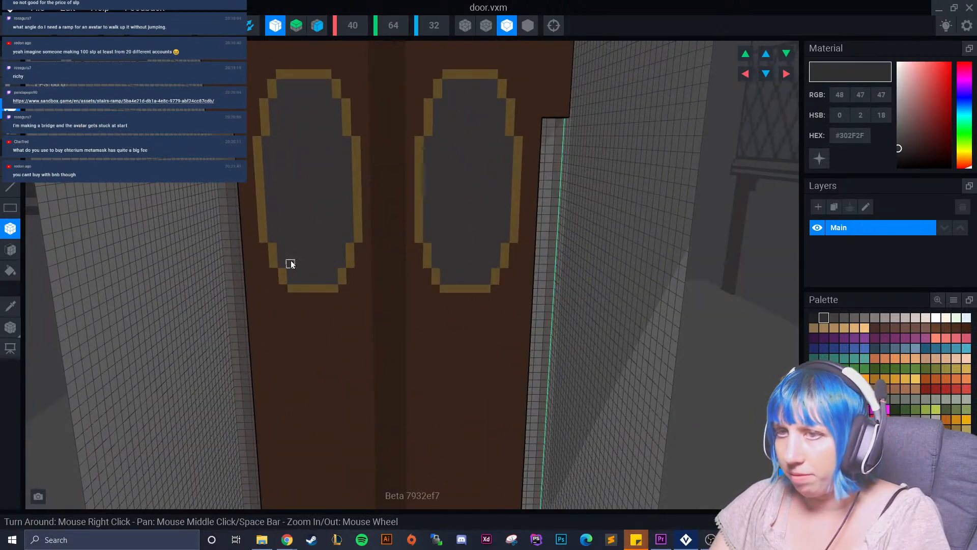
scroll(291, 261, "up", 1)
right_click_drag(304, 171, 325, 219)
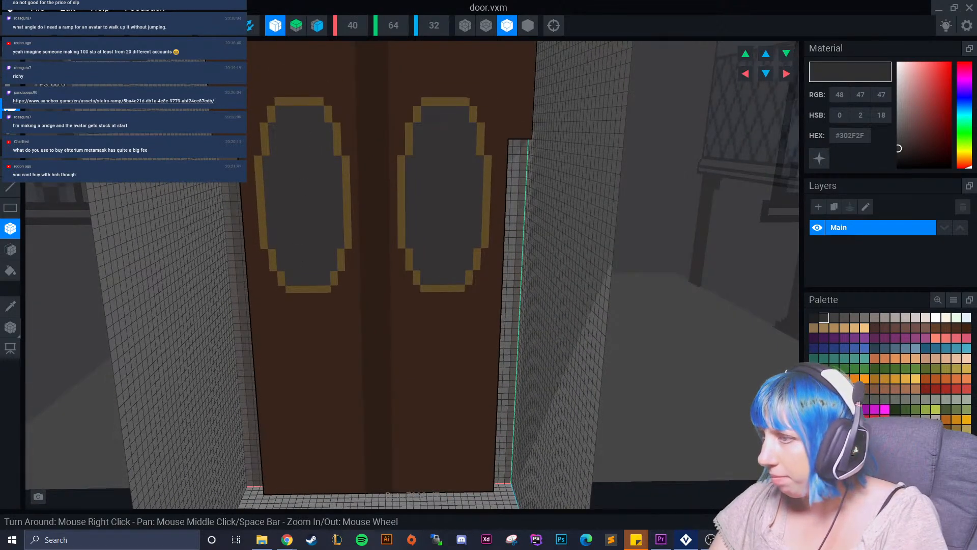
left_click(936, 418)
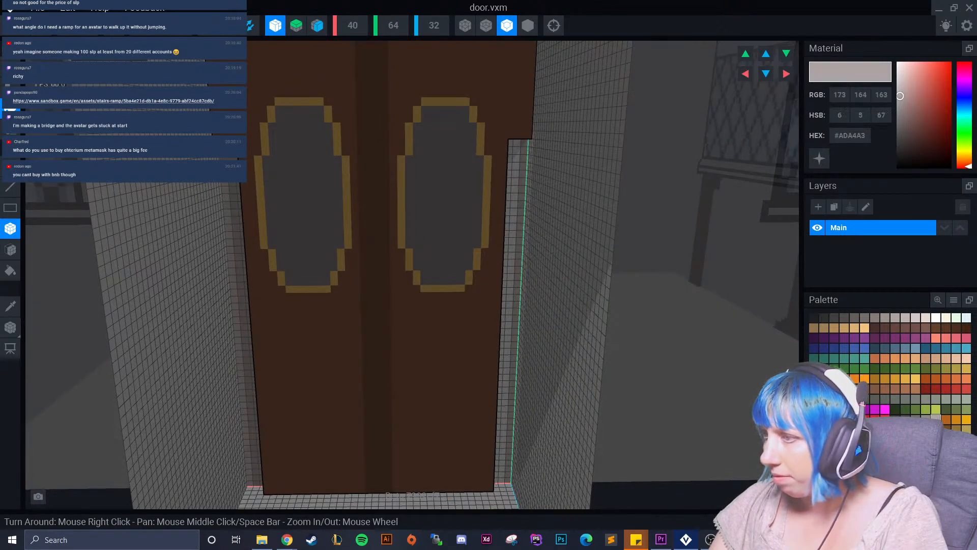
Save the door model, return to the tavern rig, and open the main building model for editing.
left_click(10, 25)
left_click(397, 190)
left_click(469, 163)
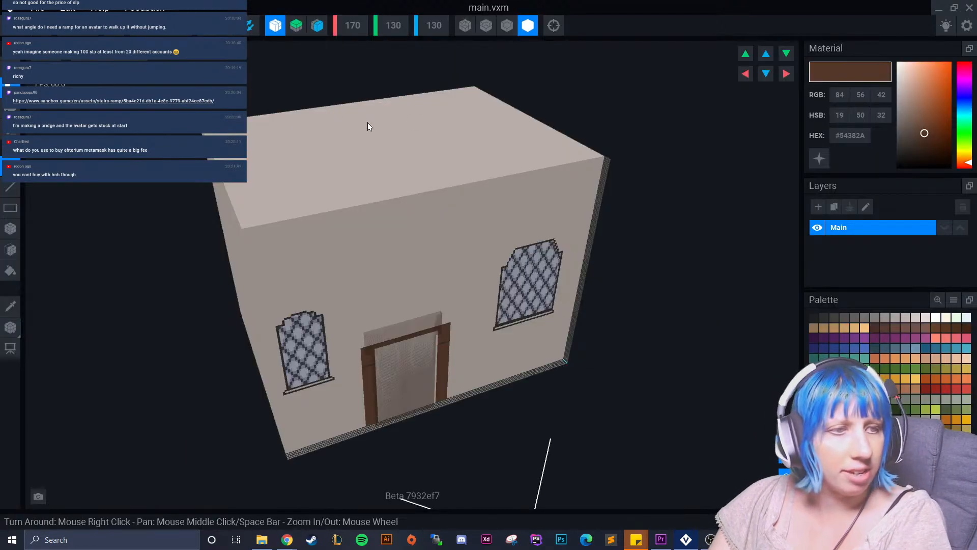
right_click_drag(392, 249, 303, 240)
scroll(340, 249, "up", 5)
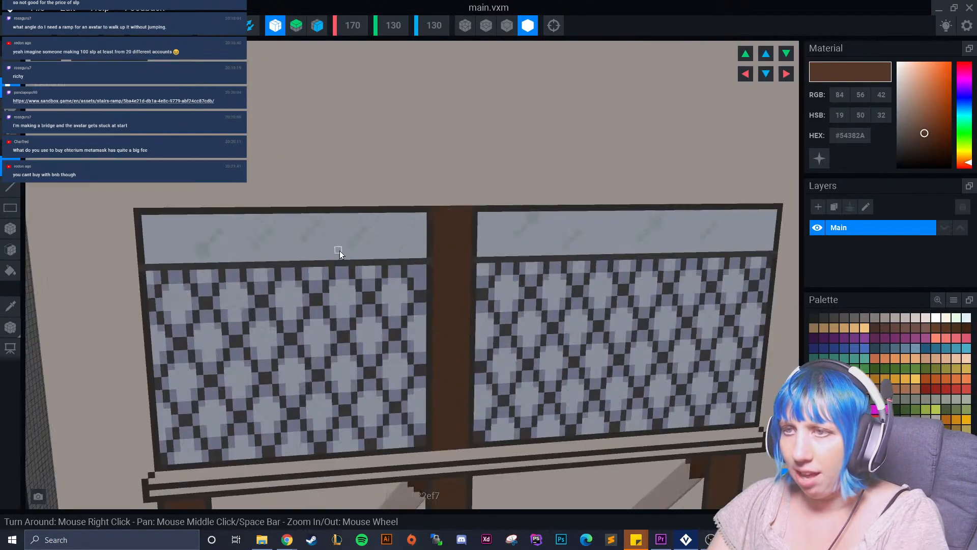
Sample the pale glass colour #D2DAED and the glint colour #BFD1D7 from the building's window.
left_click(9, 305)
left_click(392, 237)
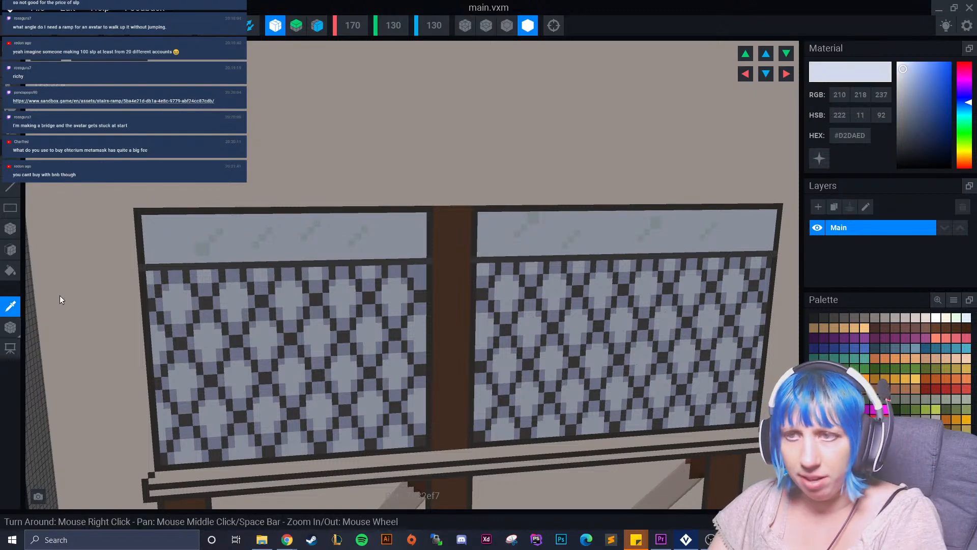
left_click(307, 237)
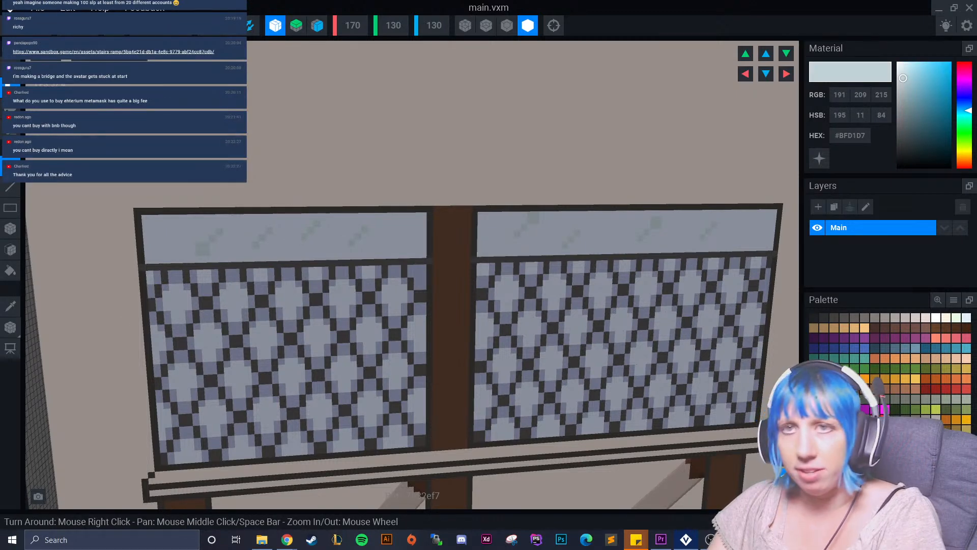
Save the main building model, return to the rig, and reopen the door model for editing.
left_click(12, 35)
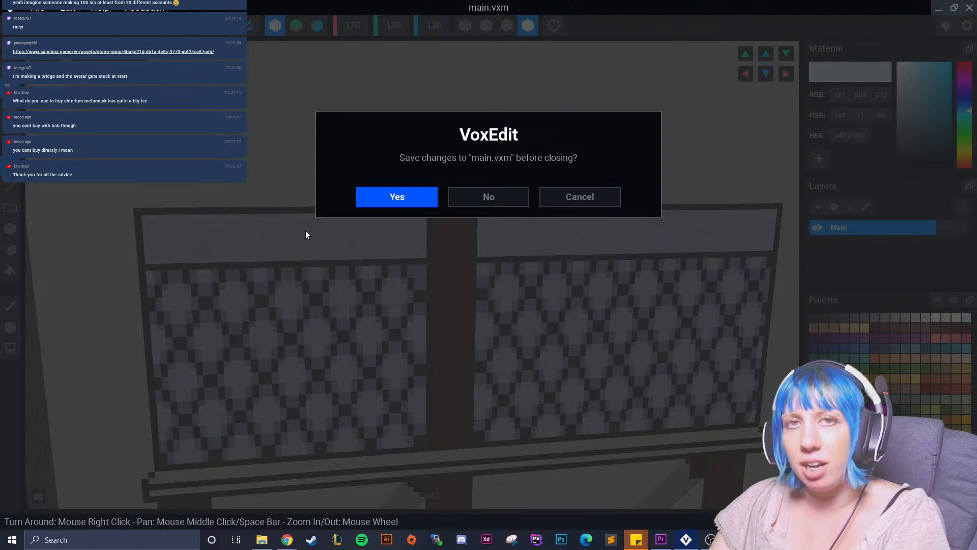
key("Return")
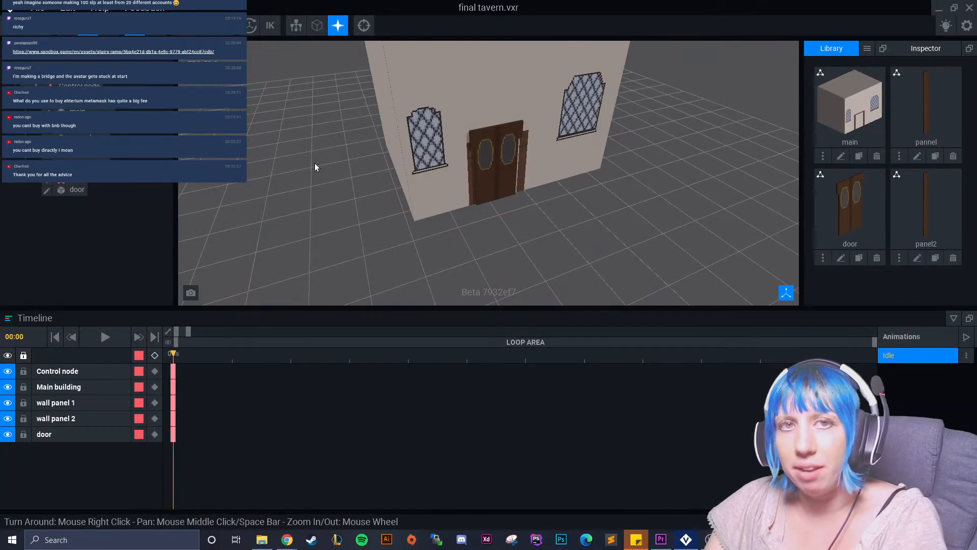
left_click(502, 163)
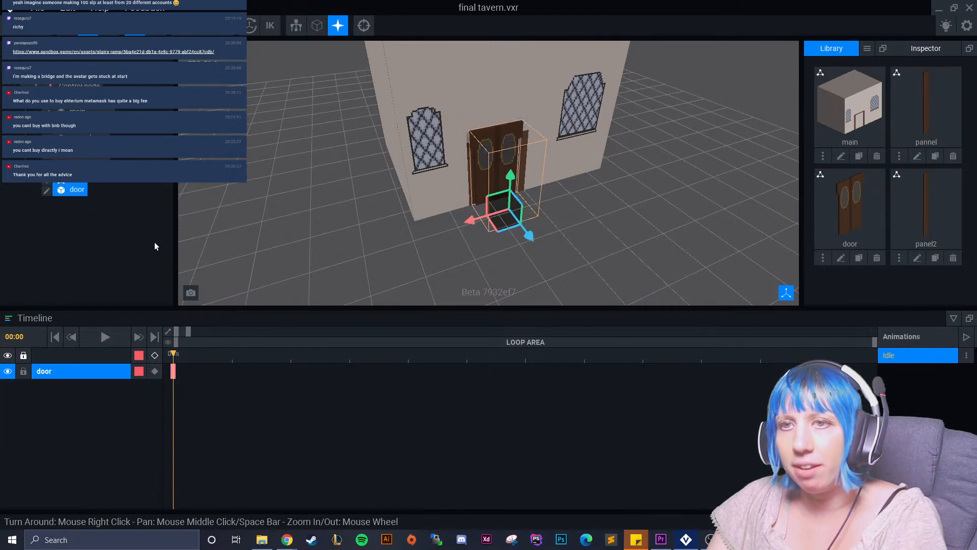
left_click(47, 192)
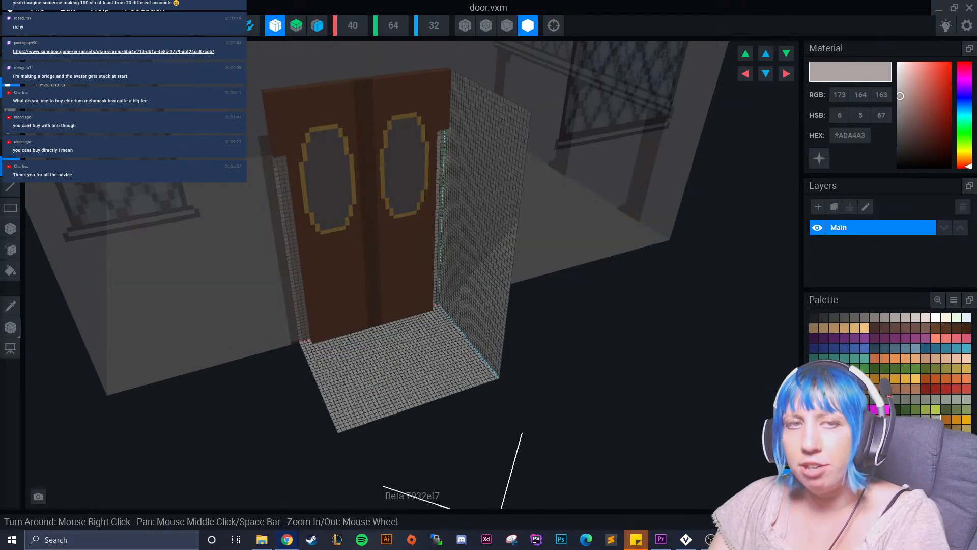
Fill both door panes with the pale glass colour #D2DAED using the Face tool.
scroll(415, 196, "up", 10)
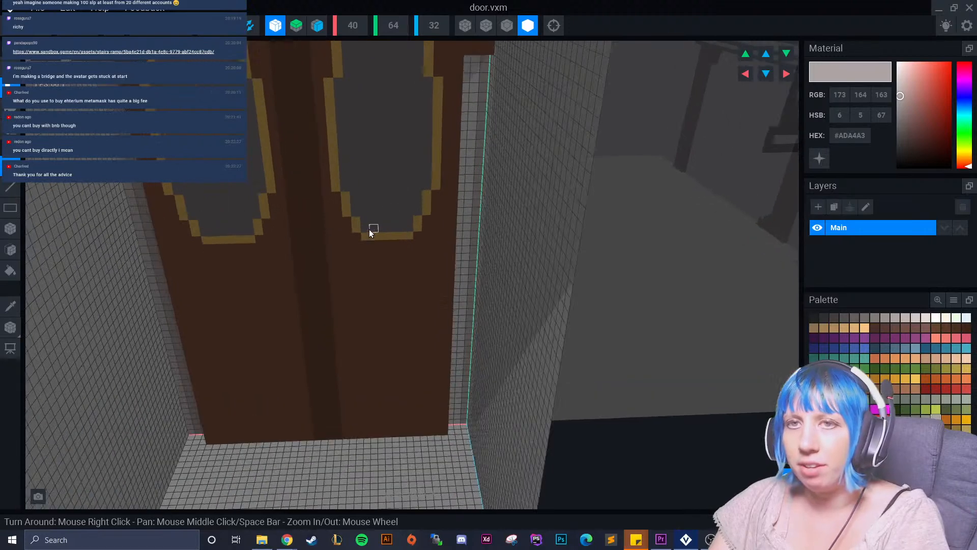
left_click(10, 249)
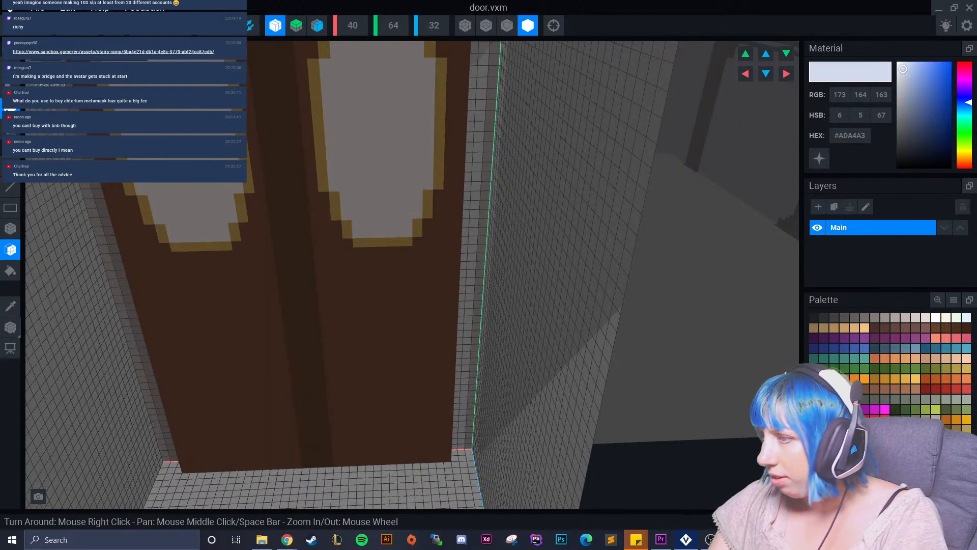
left_click(375, 148)
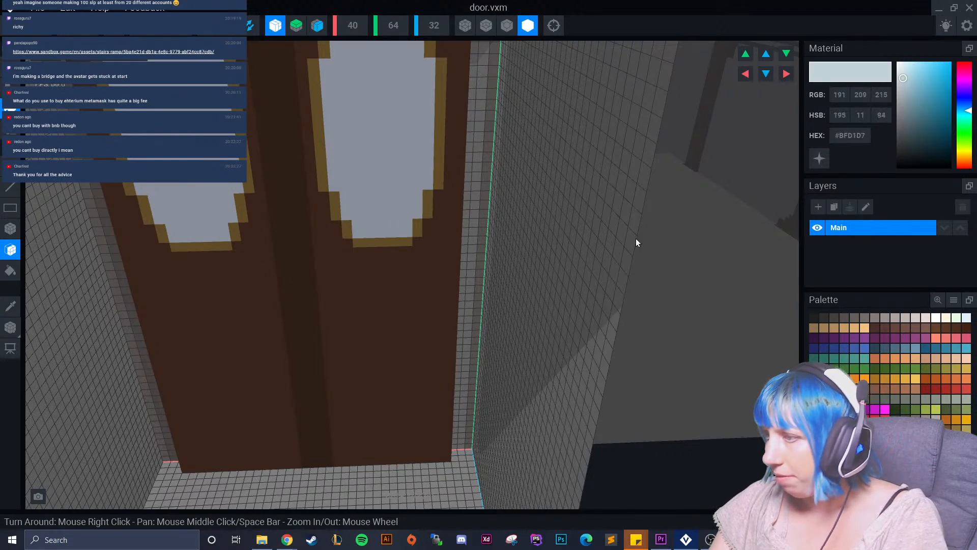
Turn off X-axis symmetry and paint a diagonal #BFD1D7 glint in the upper part of each door pane with the Box tool.
left_click(275, 25)
scroll(412, 275, "down", 3)
right_click_drag(267, 340, 267, 307)
scroll(267, 306, "up", 2)
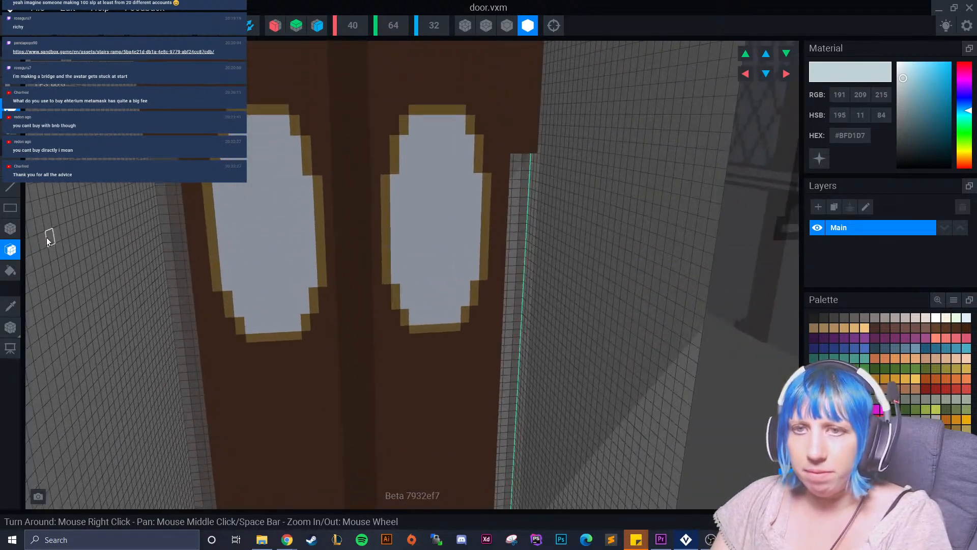
left_click(11, 230)
left_click(268, 173)
left_click(256, 184)
left_click(451, 159)
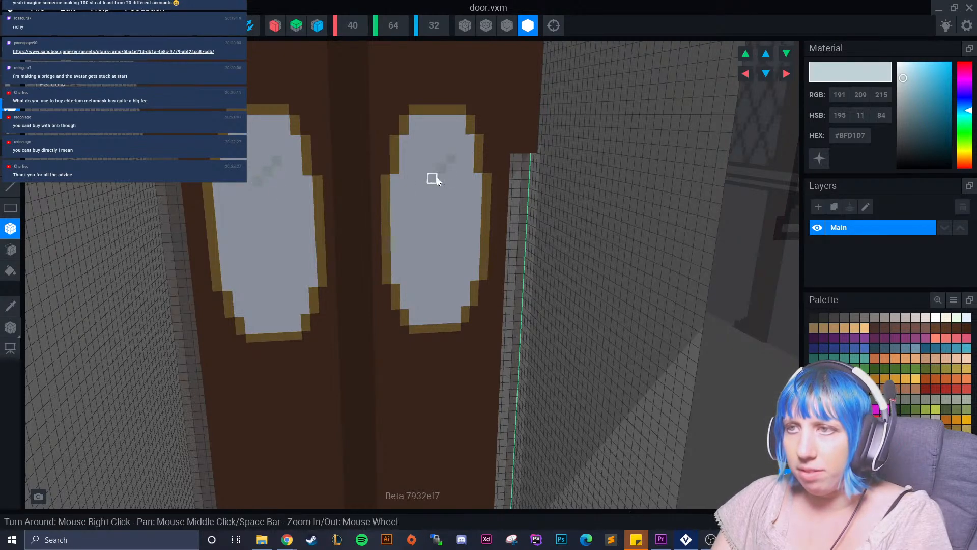
Paint a second diagonal #BFD1D7 glint lower in each door pane, plus a short one near the left pane's outer edge.
left_click(455, 229)
left_click(443, 245)
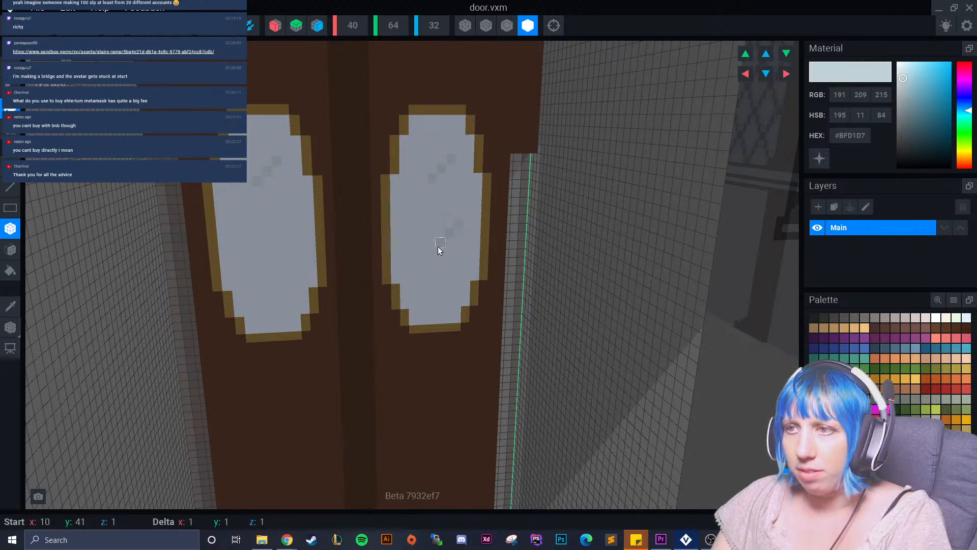
left_click(283, 240)
left_click(276, 247)
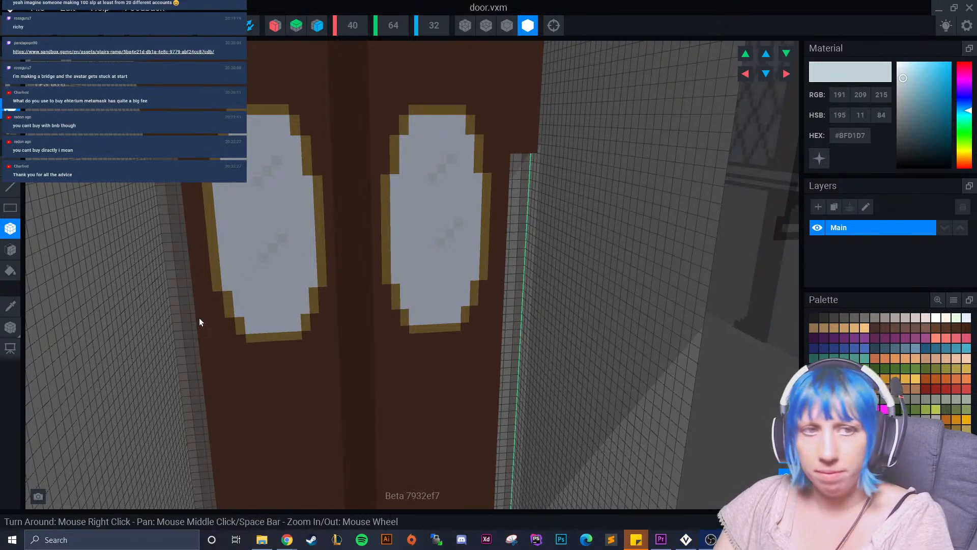
right_click_drag(259, 275, 238, 229)
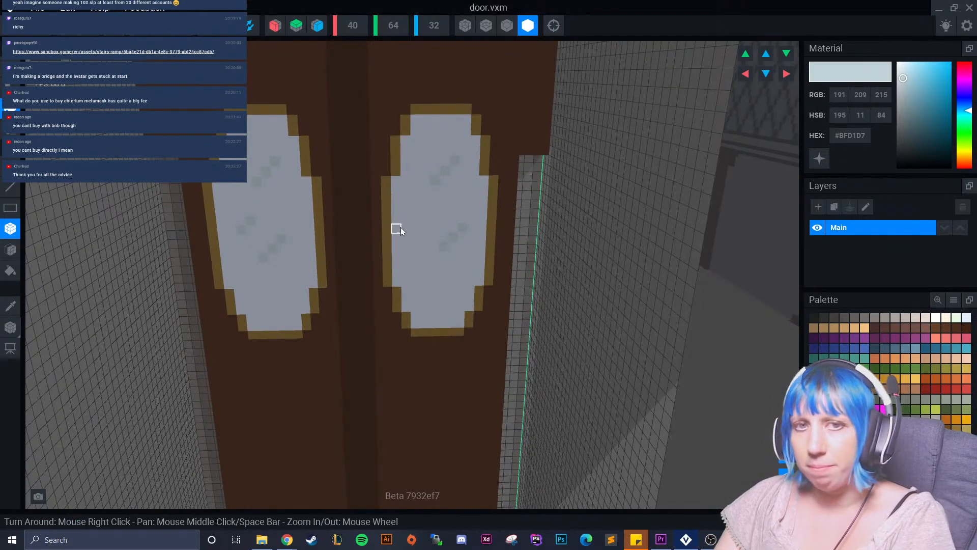
scroll(340, 321, "down", 5)
right_click_drag(332, 310, 316, 284)
scroll(316, 280, "up", 6)
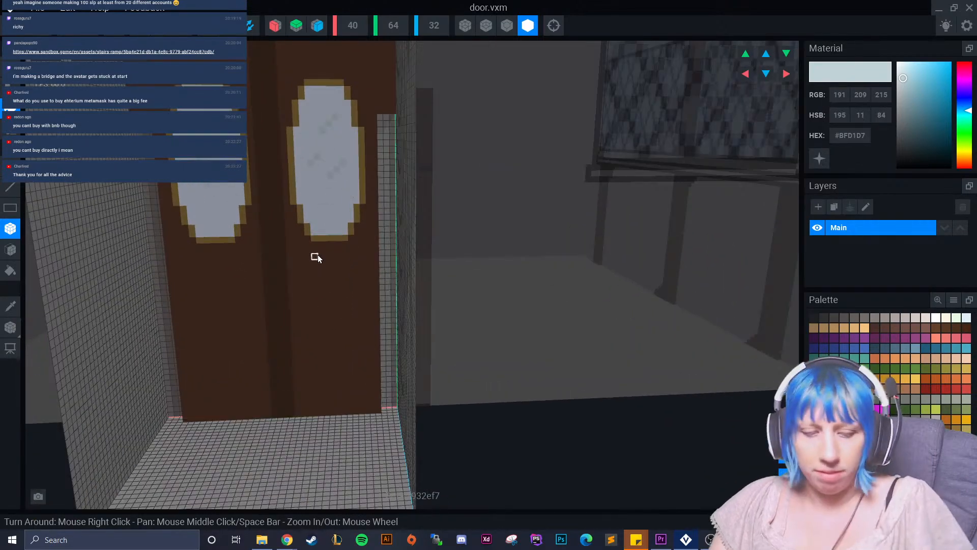
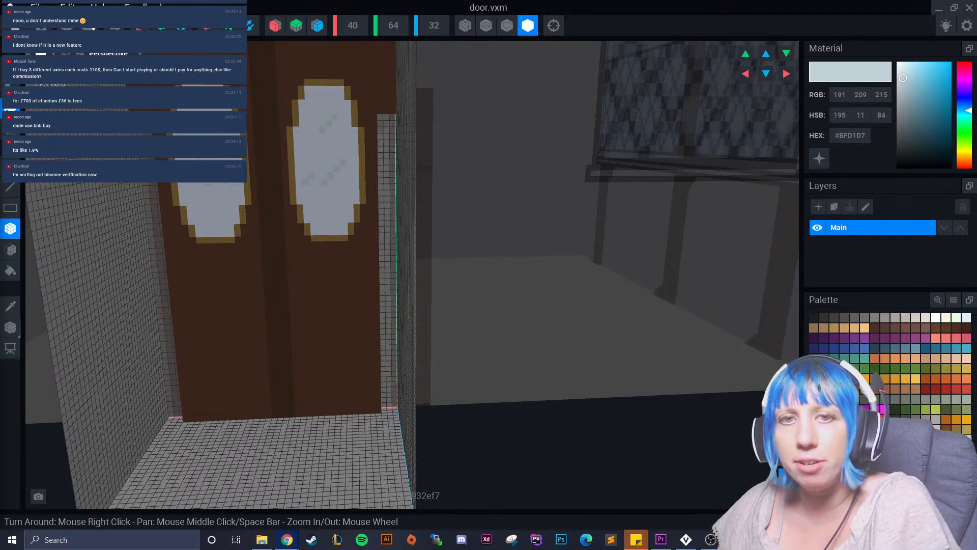
Switch to the Axie marketplace in Chrome, browse the listings, and filter them by the Carrot part.
left_click_drag(0, 148, 366, 0)
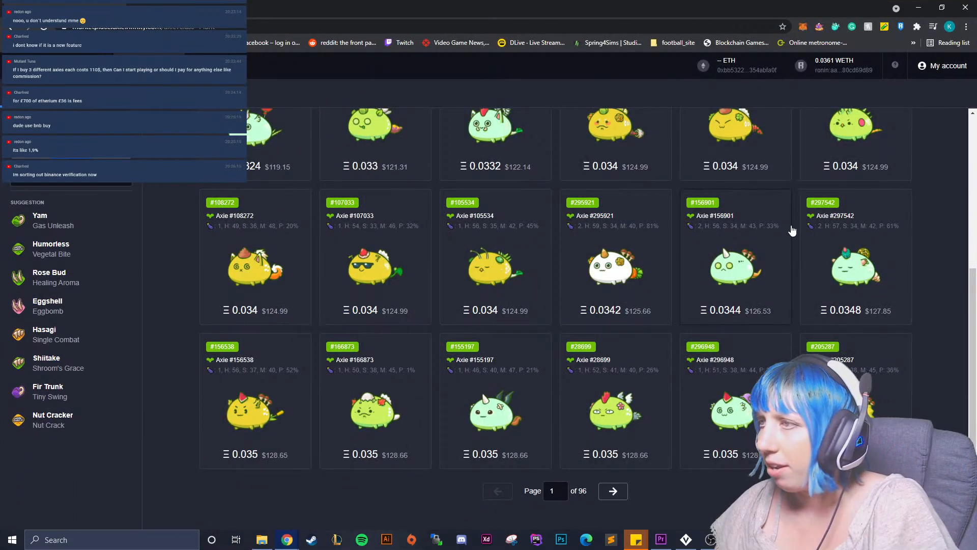
scroll(785, 229, "up", 2)
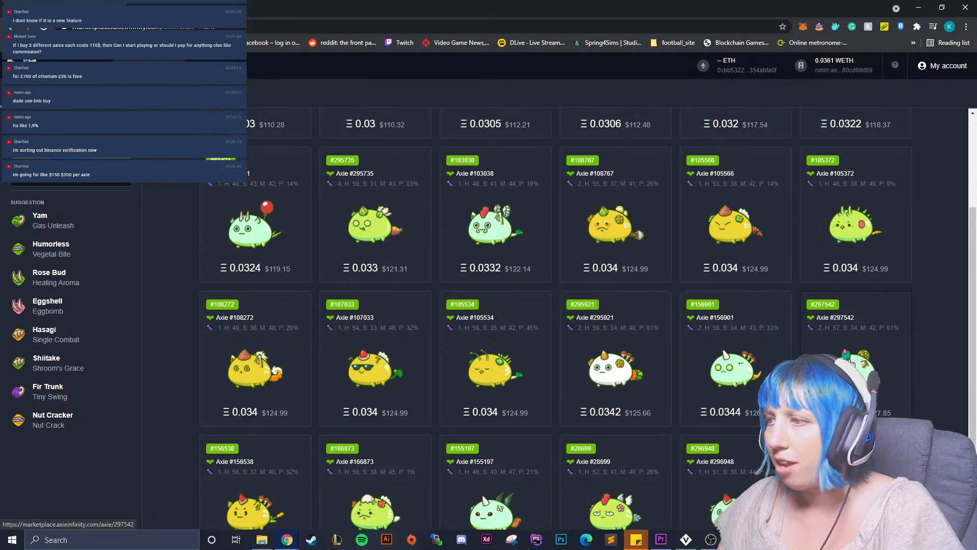
scroll(845, 351, "down", 2)
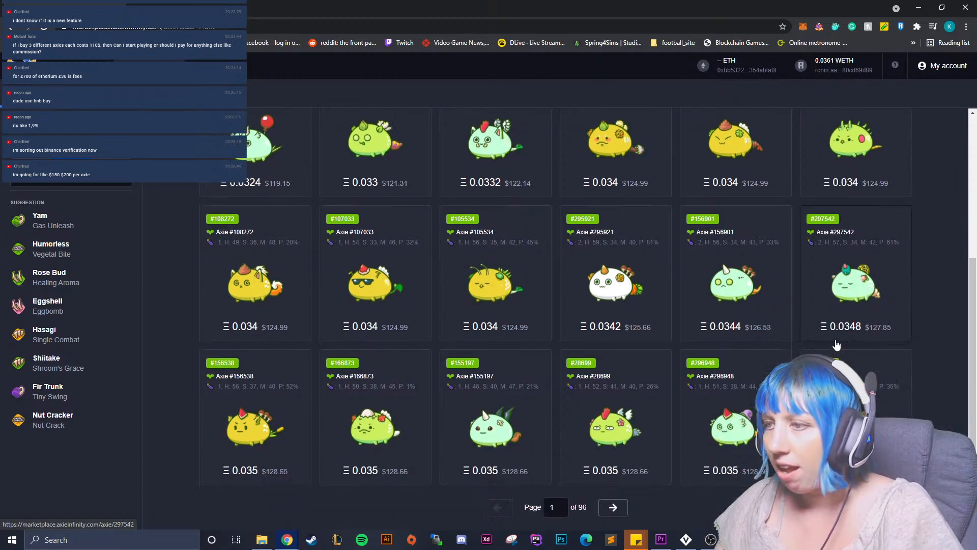
scroll(849, 305, "up", 1)
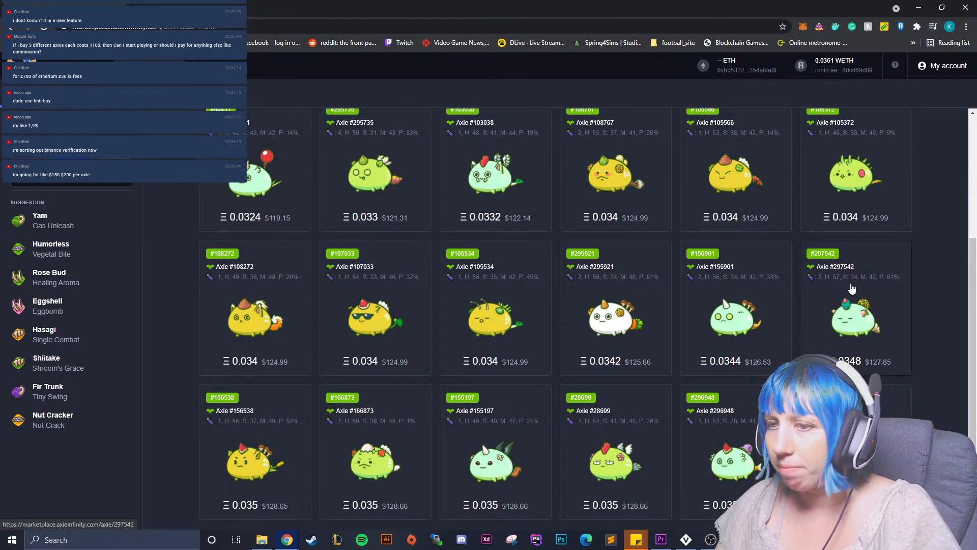
scroll(851, 289, "up", 2)
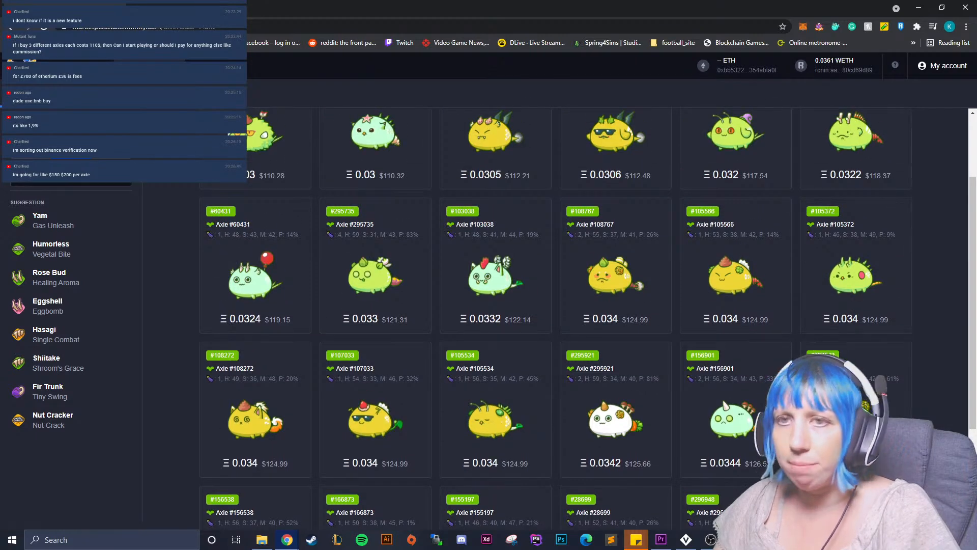
left_click(71, 175)
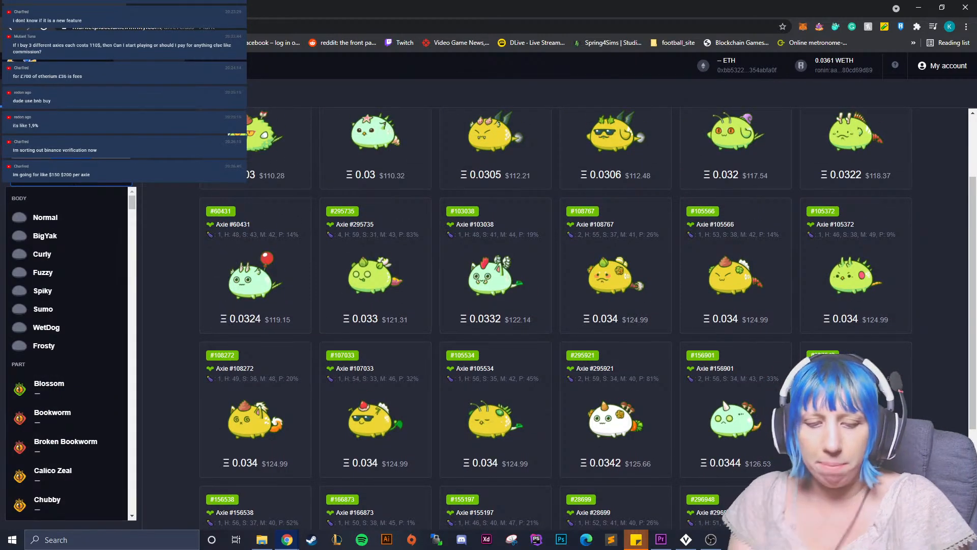
type("cac")
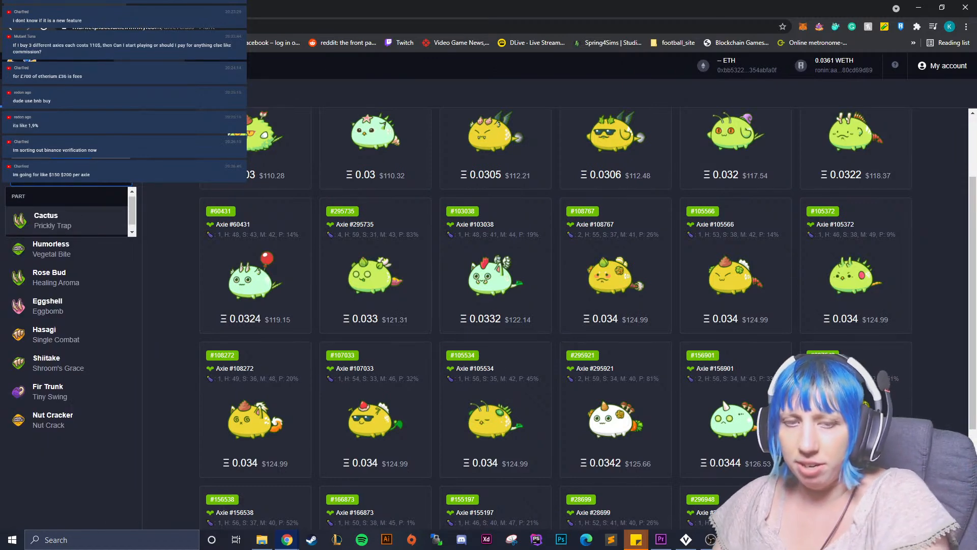
key("BackSpace")
type("r")
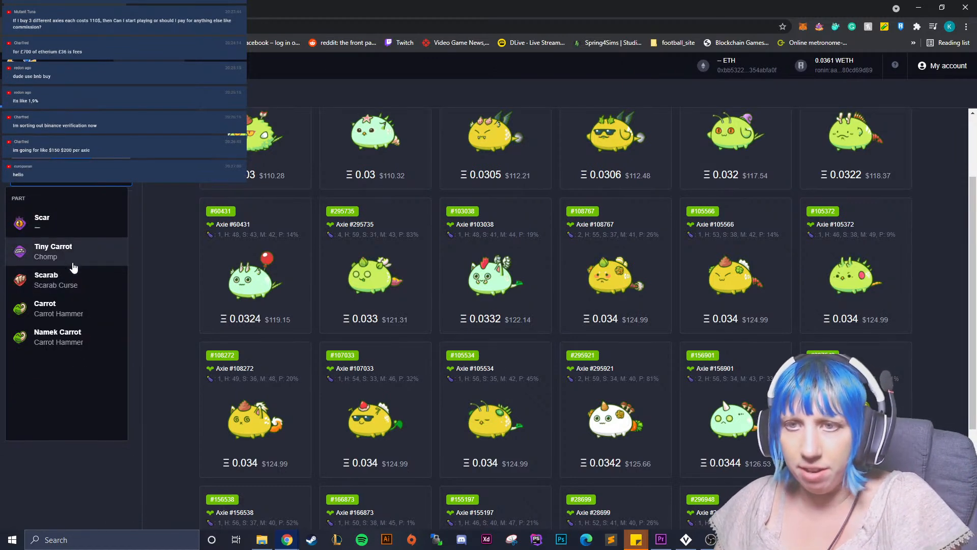
left_click(91, 313)
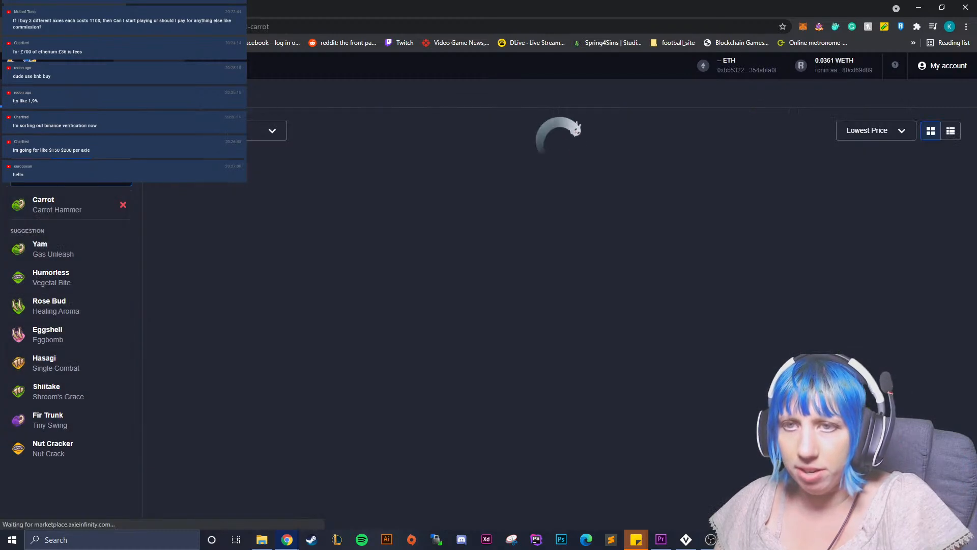
Add the Pumpkin part to the marketplace filter, then close the browser and return to the door model.
left_click(51, 182)
type("p")
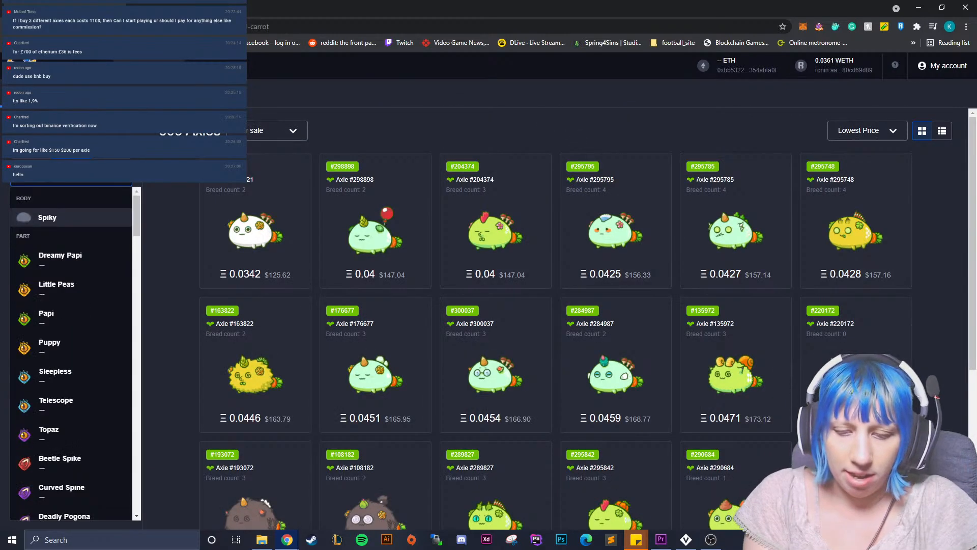
key("BackSpace")
type("pum")
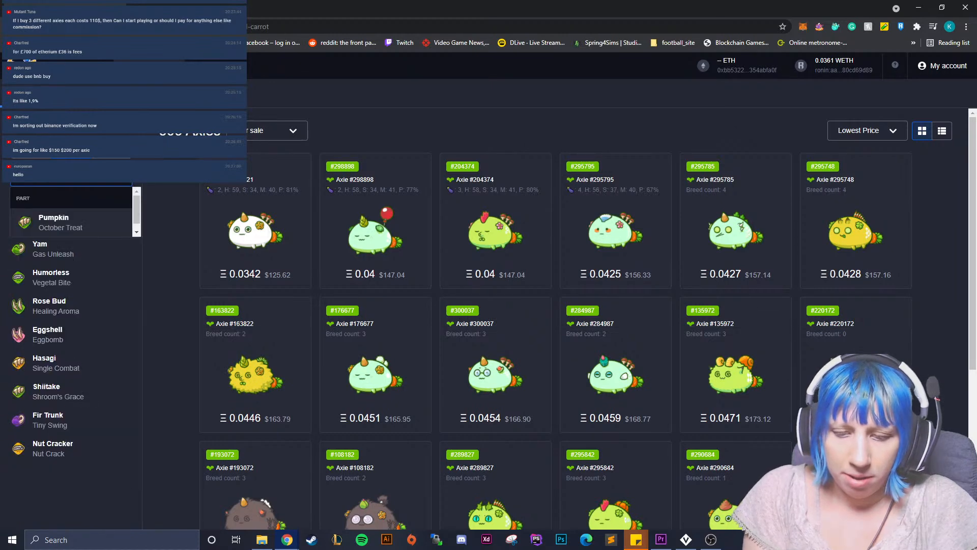
left_click(66, 221)
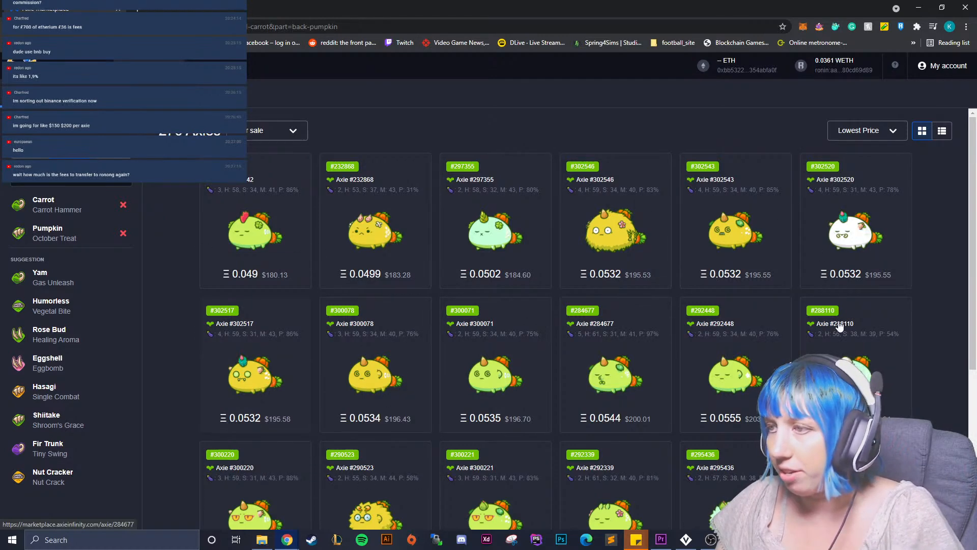
left_click(965, 7)
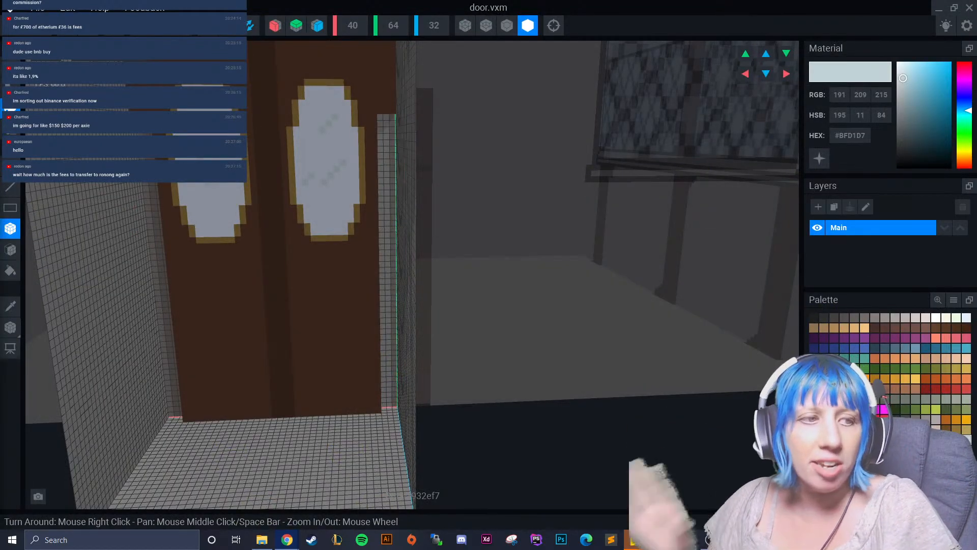
Sample the brown #54382A from the door and run it down the central seam with the Box tool.
right_click_drag(305, 209, 105, 184)
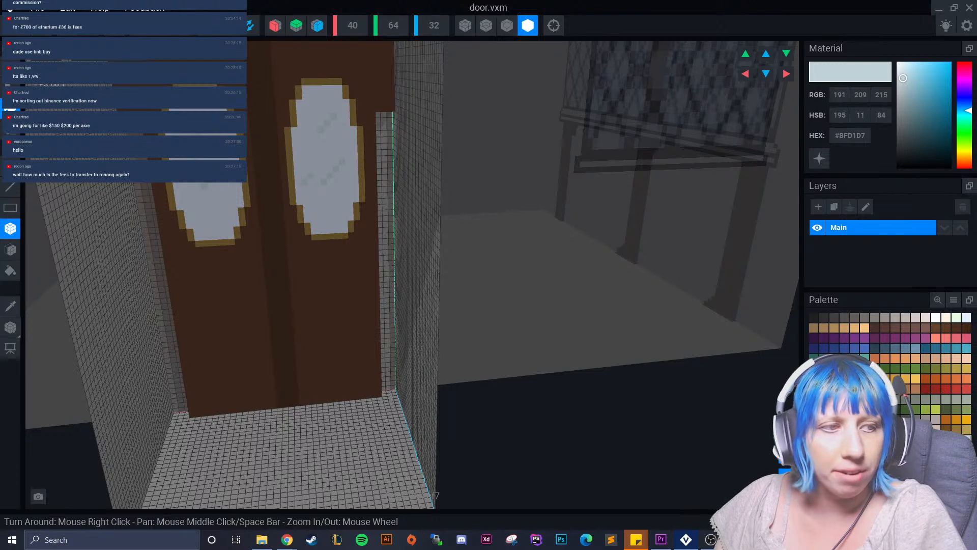
scroll(204, 211, "up", 2)
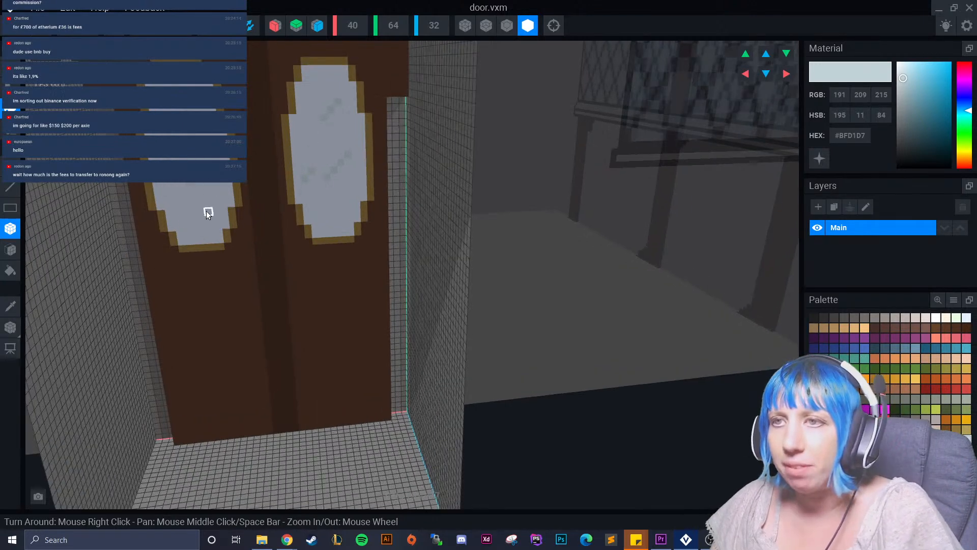
middle_click_drag(204, 211, 223, 271)
left_click(11, 307)
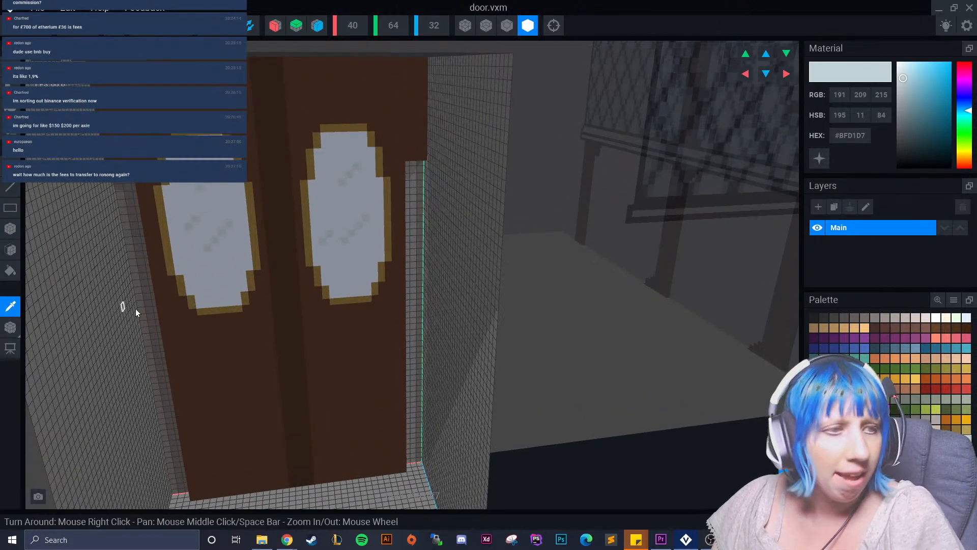
left_click(281, 168)
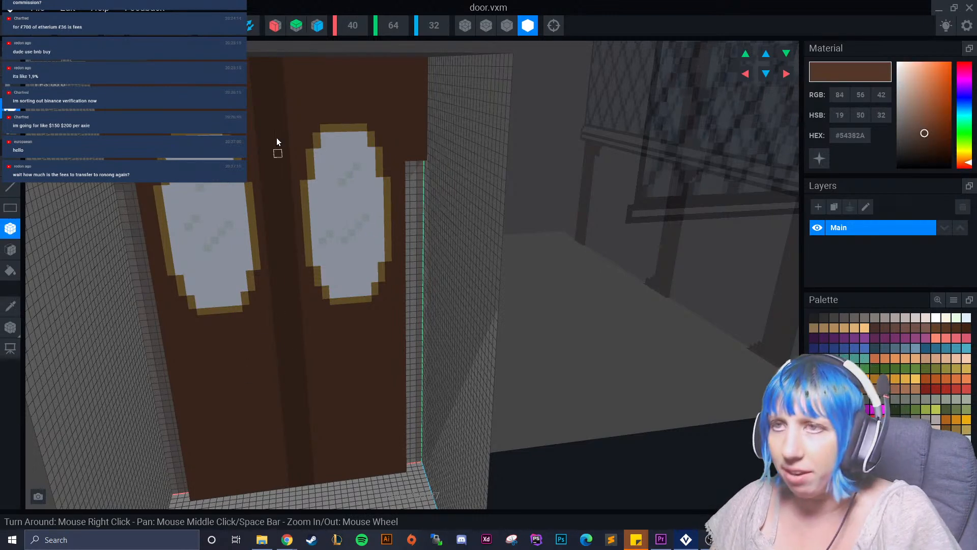
left_click_drag(251, 64, 265, 162)
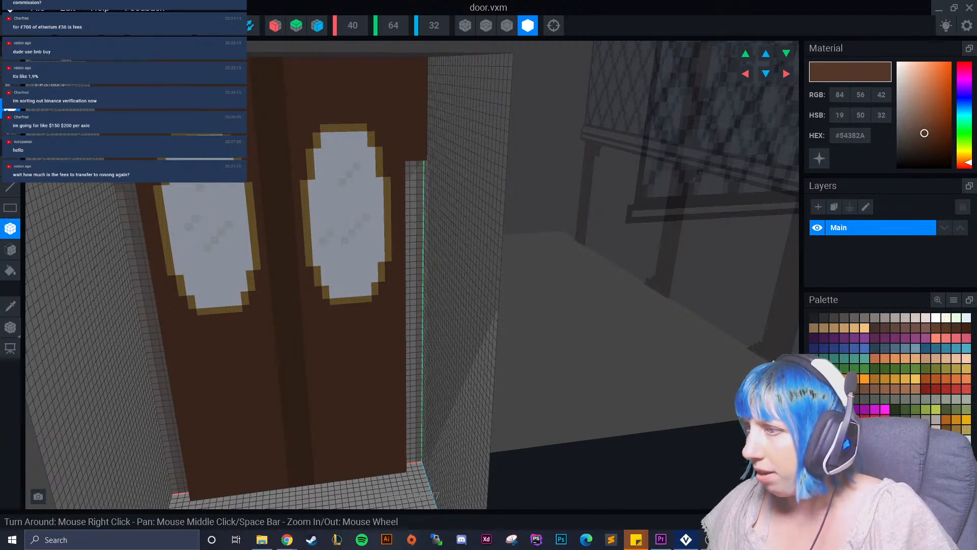
left_click_drag(262, 60, 292, 406)
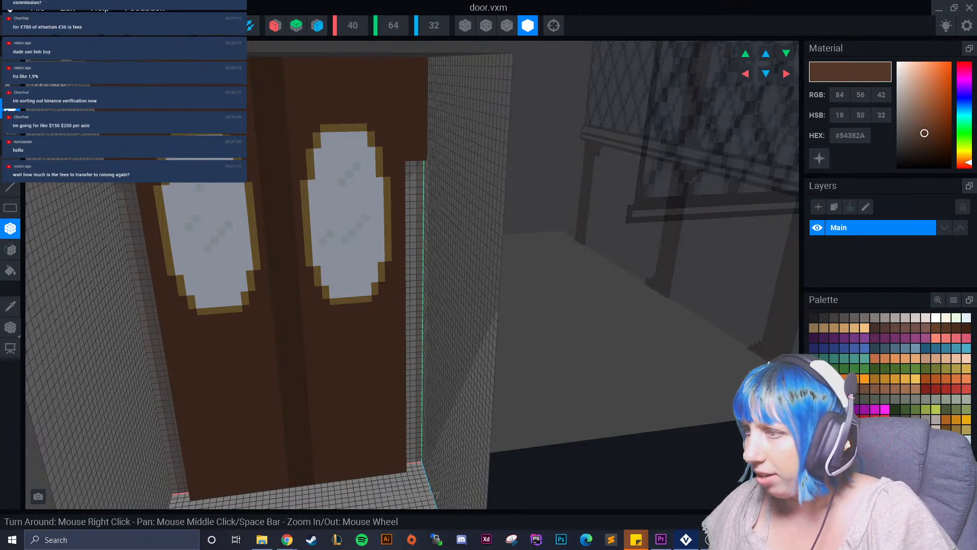
Choose the darker brown #35231B and paint a full-height line down the door's central seam.
left_click(815, 389)
left_click_drag(260, 62, 303, 485)
scroll(330, 379, "down", 5)
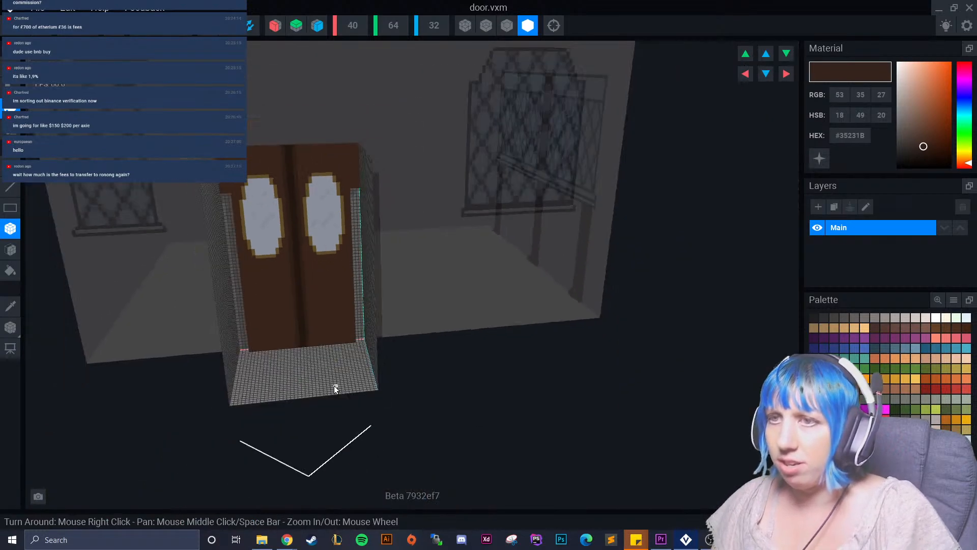
scroll(305, 311, "up", 5)
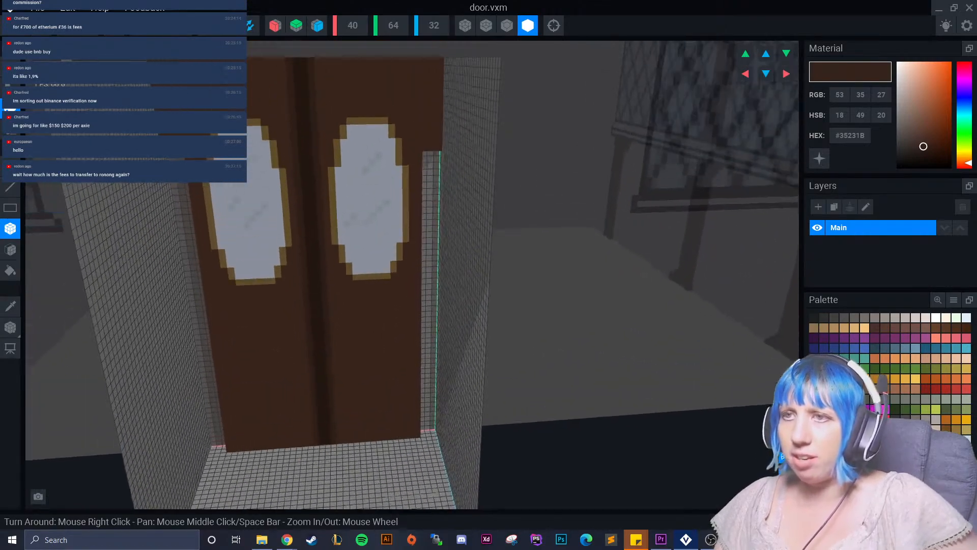
middle_click_drag(302, 309, 301, 358)
scroll(259, 179, "up", 3)
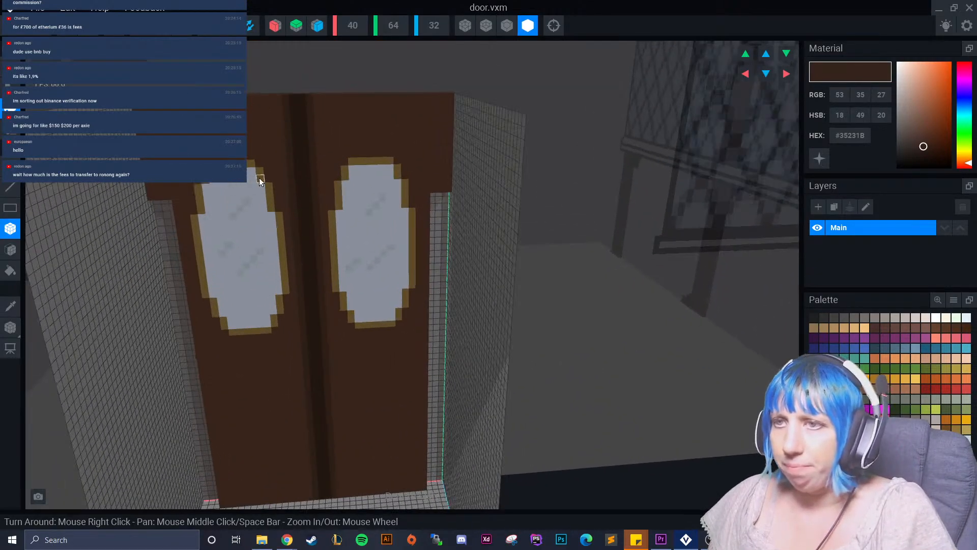
Increase the door model's height to 68 voxels.
scroll(252, 159, "down", 4)
mouse_move(253, 157)
right_mouse_down()
mouse_move(260, 150)
mouse_move(251, 162)
right_mouse_up()
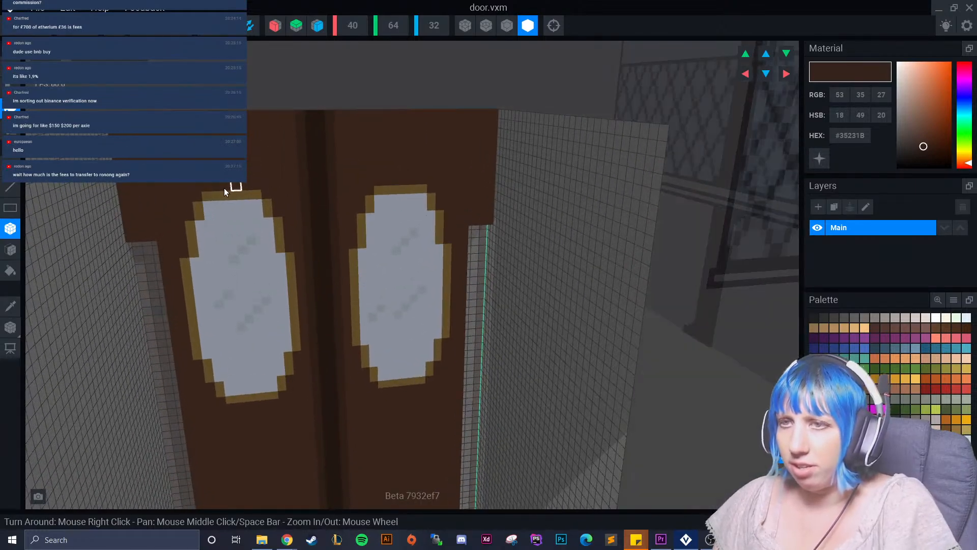
right_click_drag(312, 175, 327, 264)
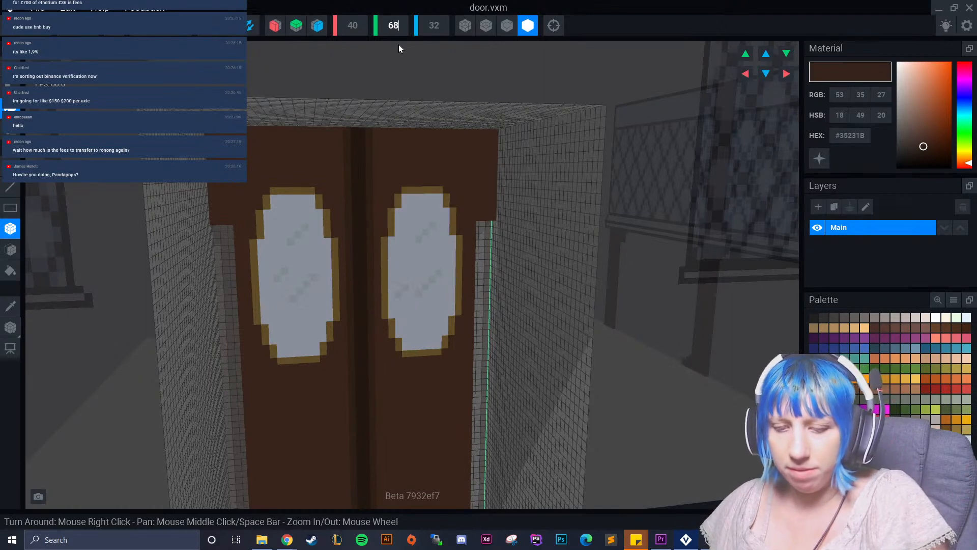
type("8")
key("Return")
Sample the door's brown #54382A and extend the door's top face upward to the model's full height with the Face tool.
left_click(10, 305)
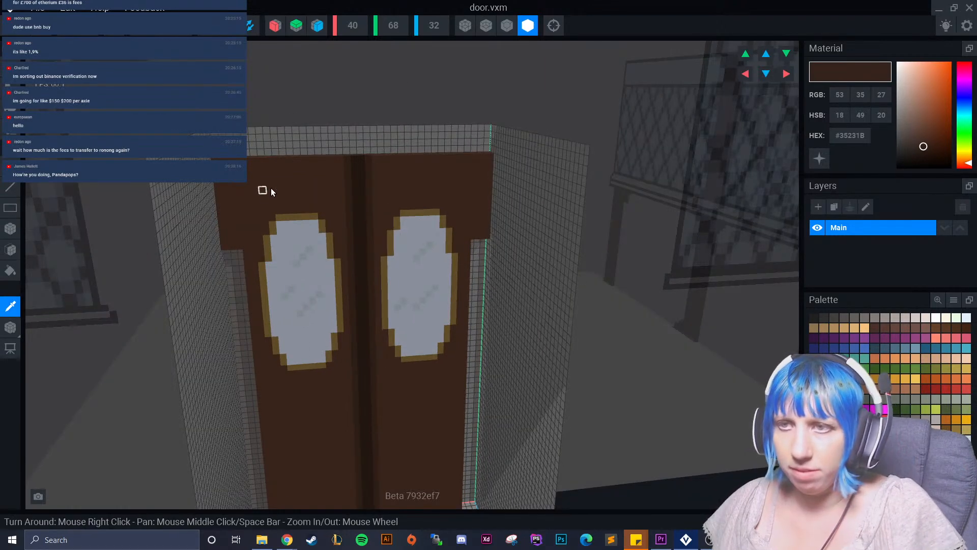
left_click(264, 191)
left_click(10, 251)
left_click(10, 88)
right_click_drag(277, 107, 279, 174)
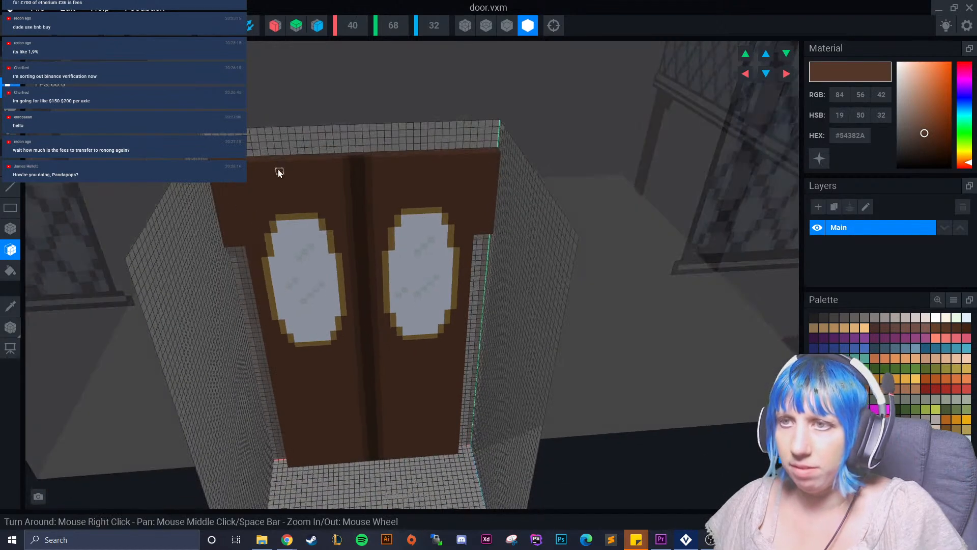
left_click(277, 152)
key("ctrl+z")
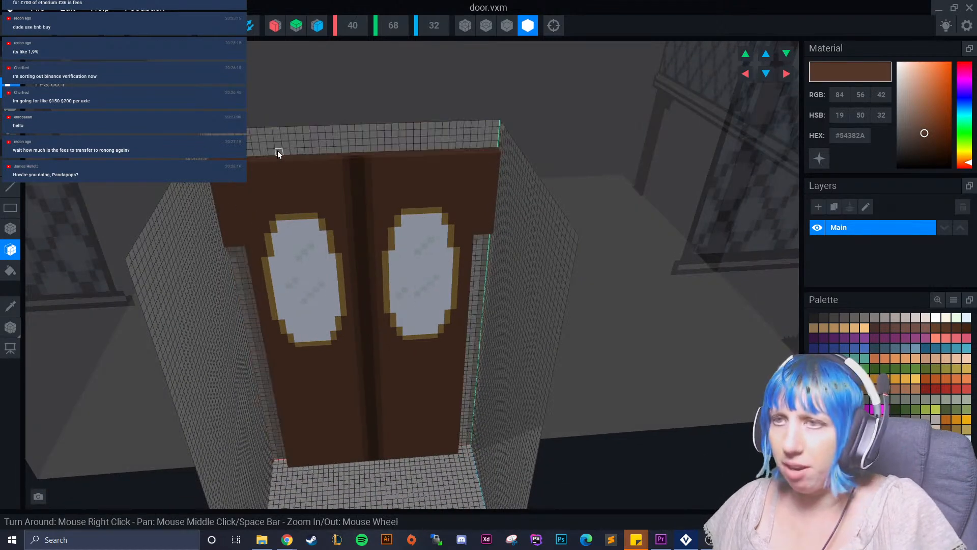
left_click(289, 149)
left_click(294, 144)
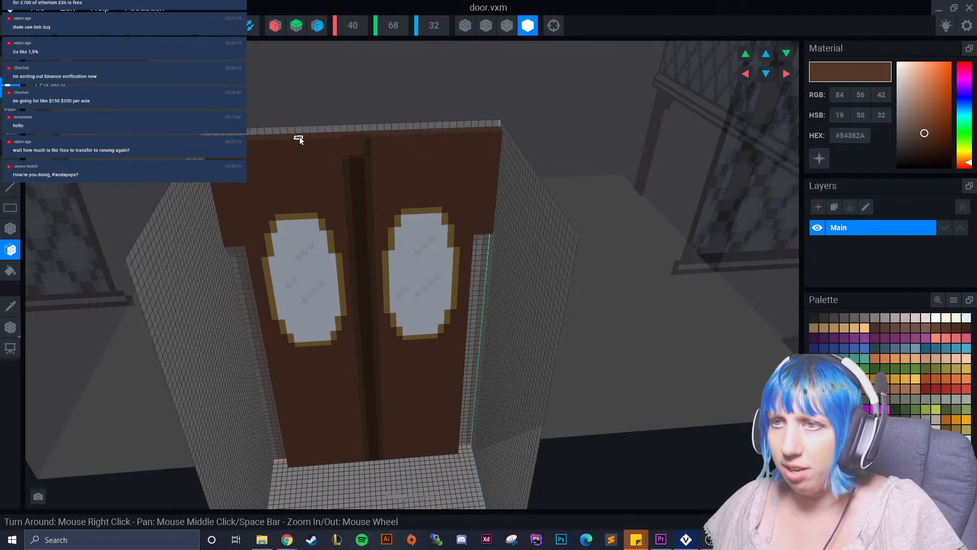
left_click(299, 137)
right_click_drag(361, 151, 249, 208)
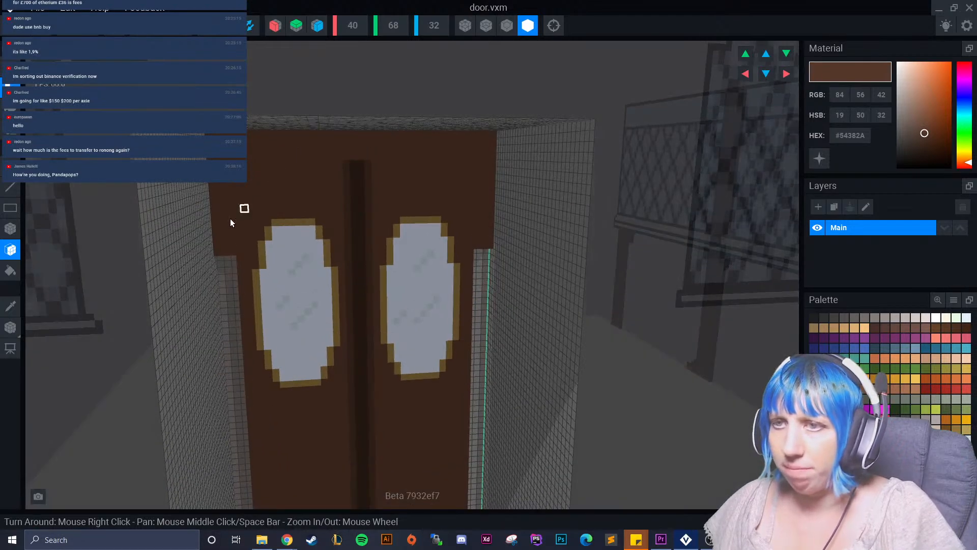
Turn on X-axis symmetry and trim the undersides of both upper side overhangs until level with the tops of the window frames.
right_click_drag(92, 236, 184, 247)
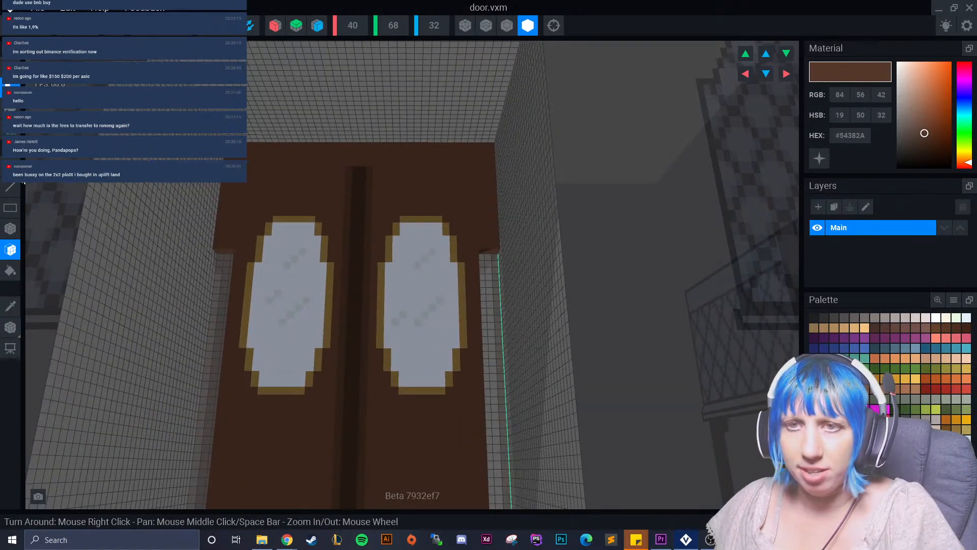
right_click_drag(236, 270, 229, 247)
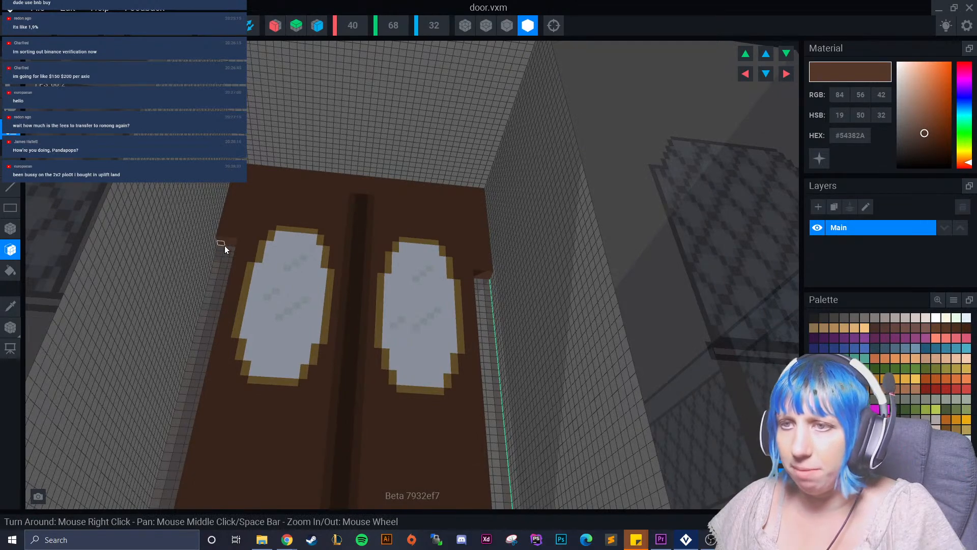
left_click(274, 25)
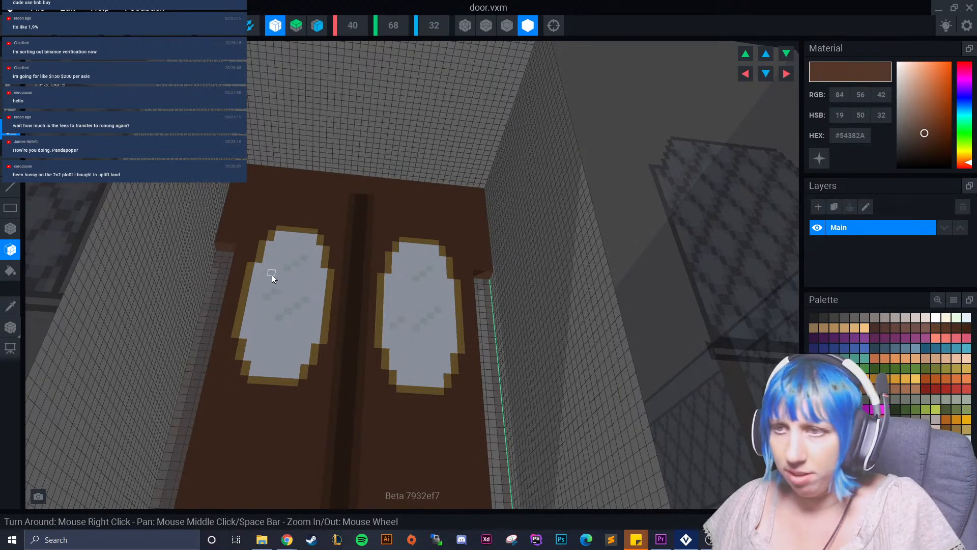
mouse_move(227, 240)
right_mouse_down()
mouse_move(234, 276)
mouse_move(219, 223)
right_mouse_up()
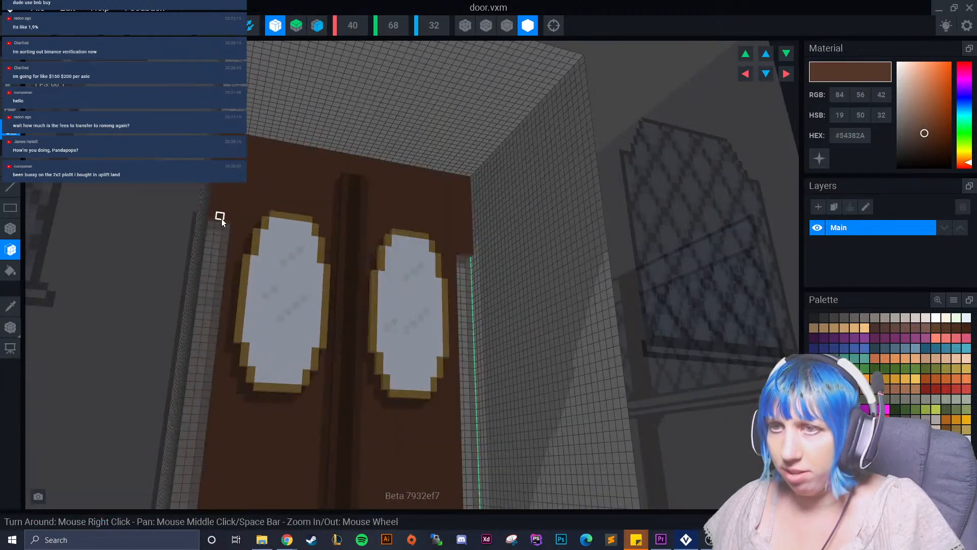
left_click(221, 218)
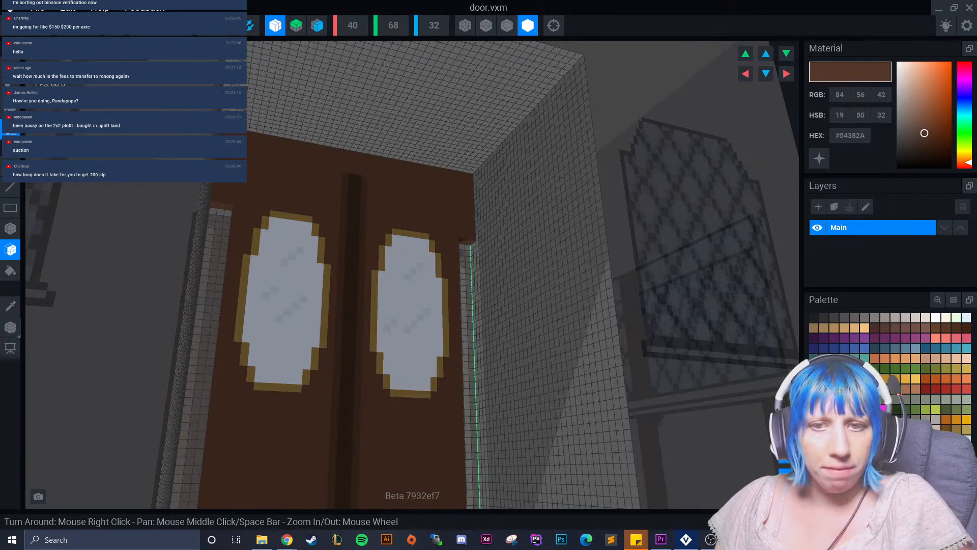
right_click_drag(89, 292, 231, 286)
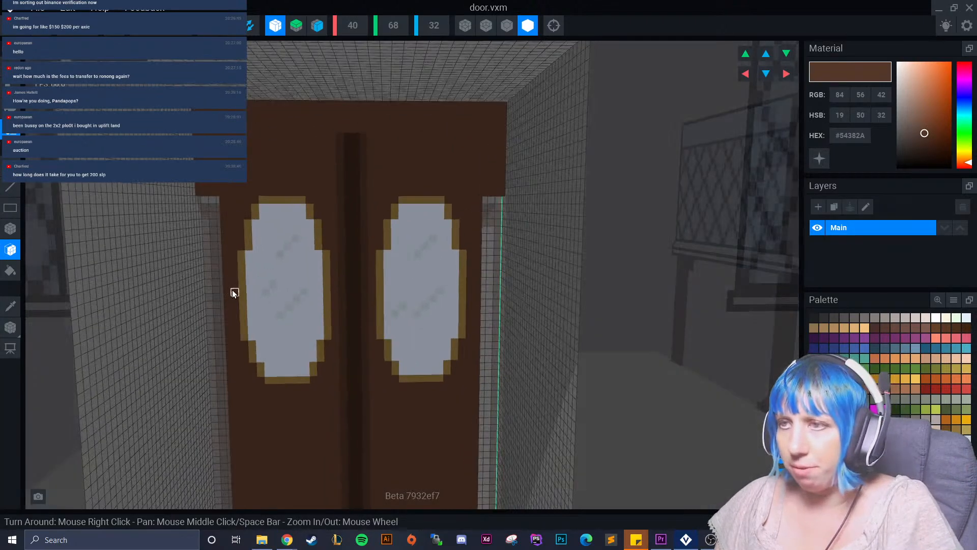
Undo the last overhang trim and, with X-axis symmetry off, paint over the upper end of the central seam in door brown #54382A.
key("ctrl+z")
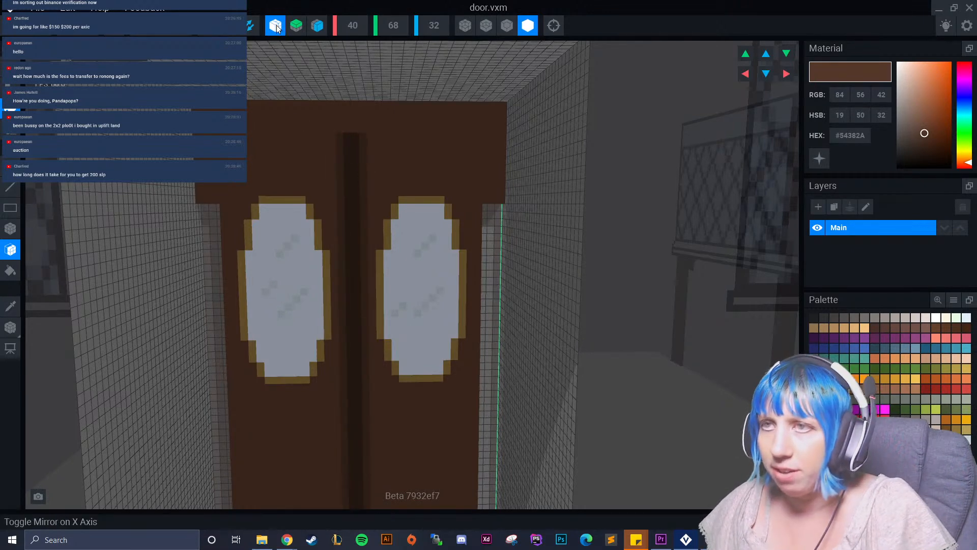
left_click(10, 305)
left_click(254, 148)
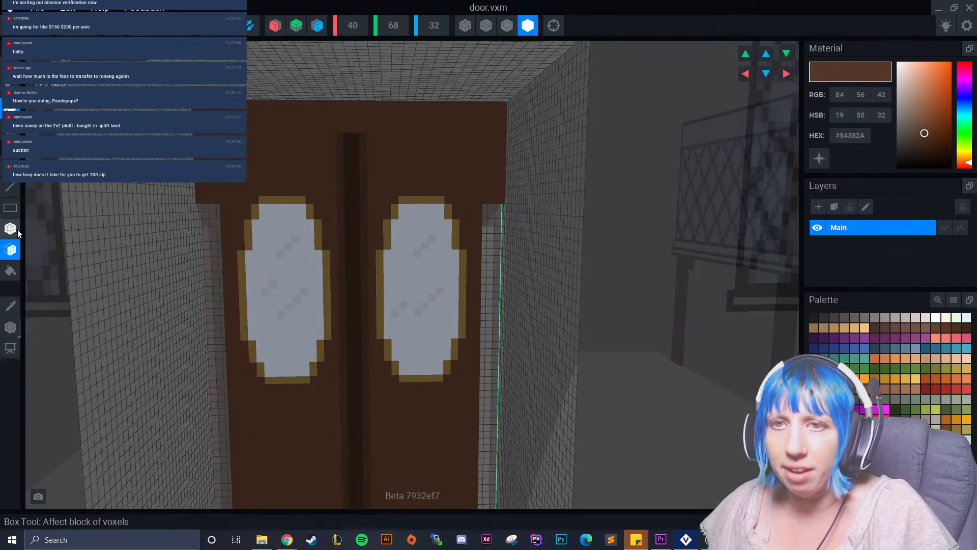
left_click(10, 229)
left_click_drag(341, 136, 364, 192)
right_click_drag(371, 224, 360, 309)
scroll(359, 309, "up", 2)
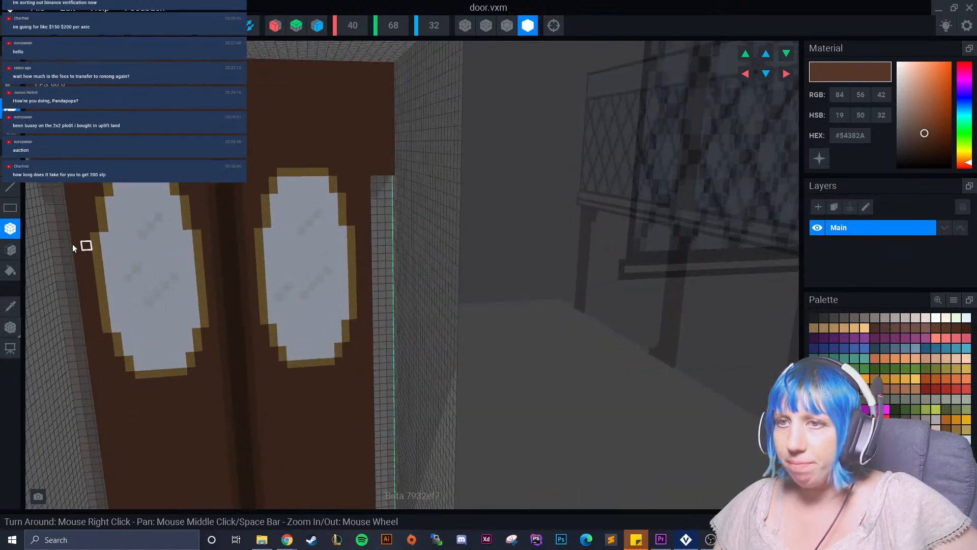
left_click(221, 209)
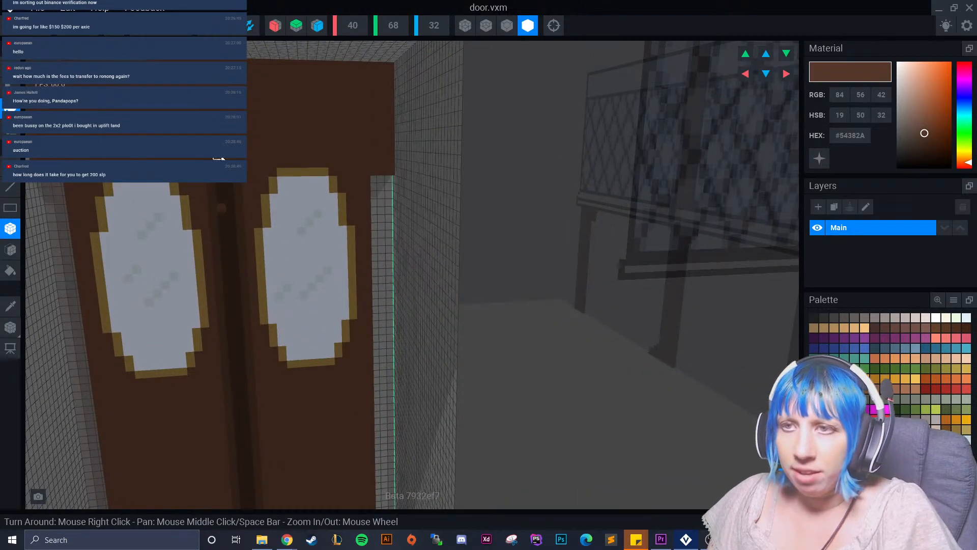
left_click_drag(224, 155, 145, 140)
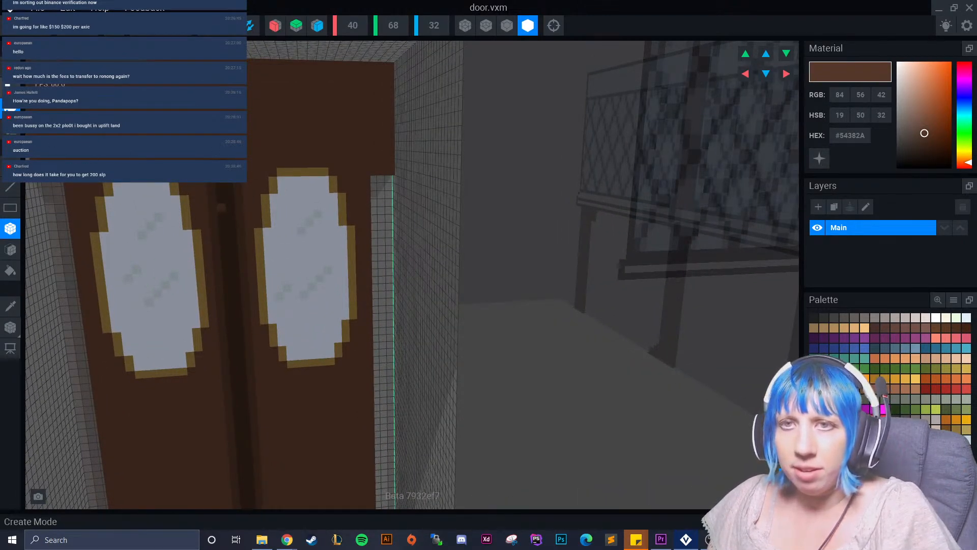
Sample the seam's dark brown #35231B and paint a one-voxel horizontal line across the full door width just above the windows.
left_click(11, 306)
left_click(222, 208)
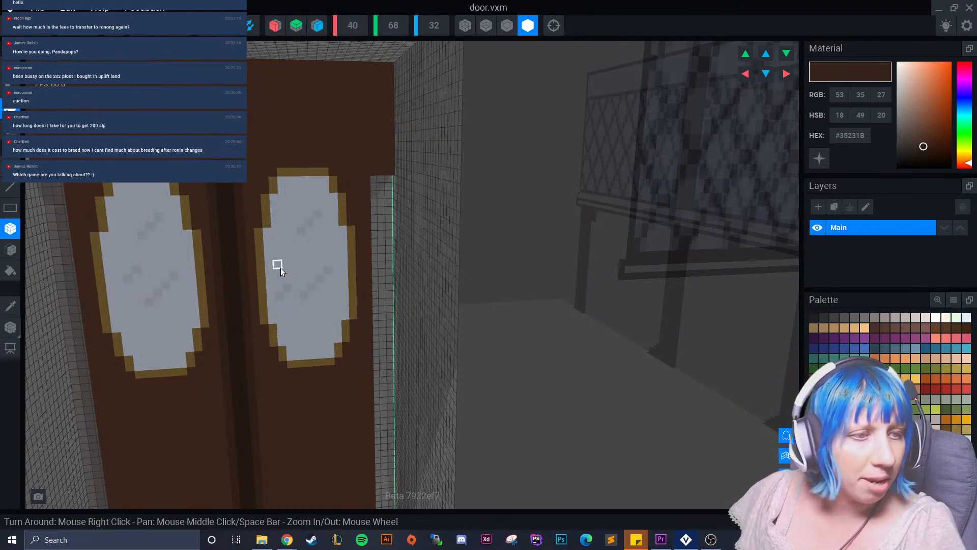
scroll(239, 211, "up", 2)
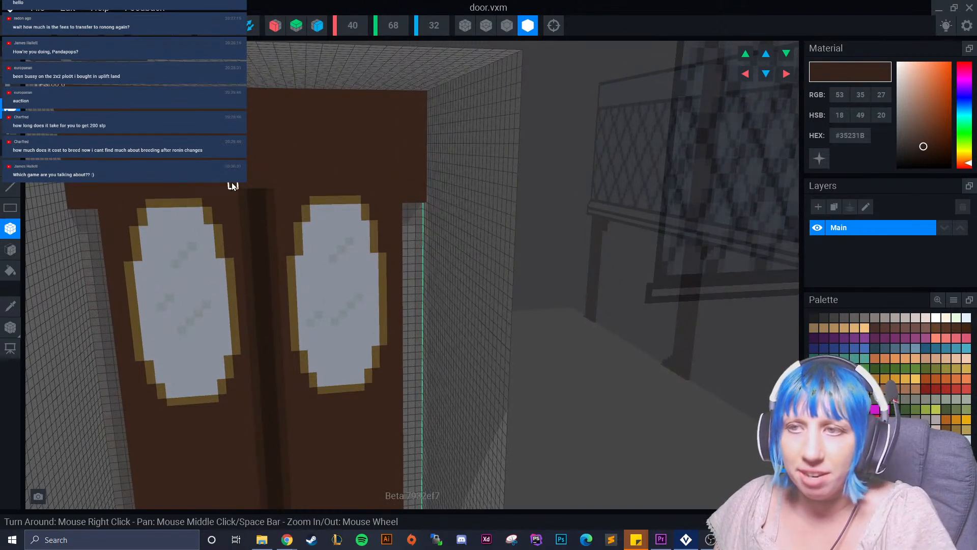
left_click_drag(269, 187, 415, 185)
right_click_drag(415, 184, 304, 267)
scroll(279, 304, "up", 6)
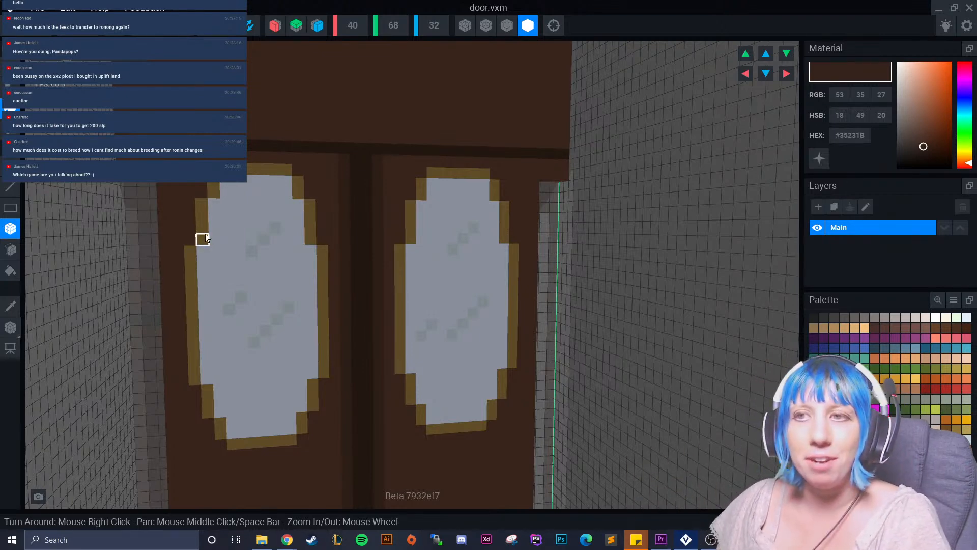
Trim the undersides of both side overhangs with the Face tool until level with the dark horizontal line.
left_click(10, 249)
right_click_drag(102, 214, 137, 185)
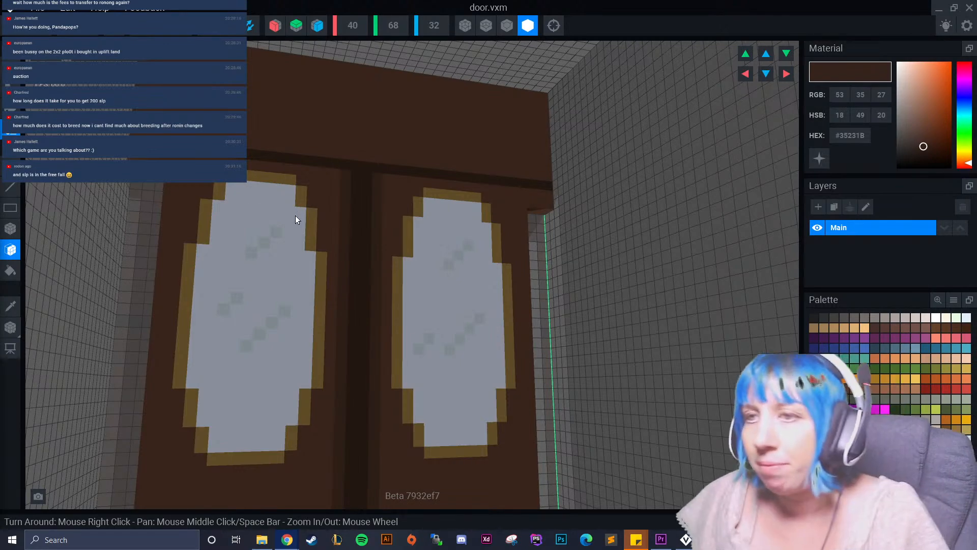
right_click_drag(296, 210, 278, 218)
mouse_move(397, 235)
right_mouse_down()
mouse_move(408, 230)
mouse_move(368, 233)
mouse_move(380, 231)
right_mouse_up()
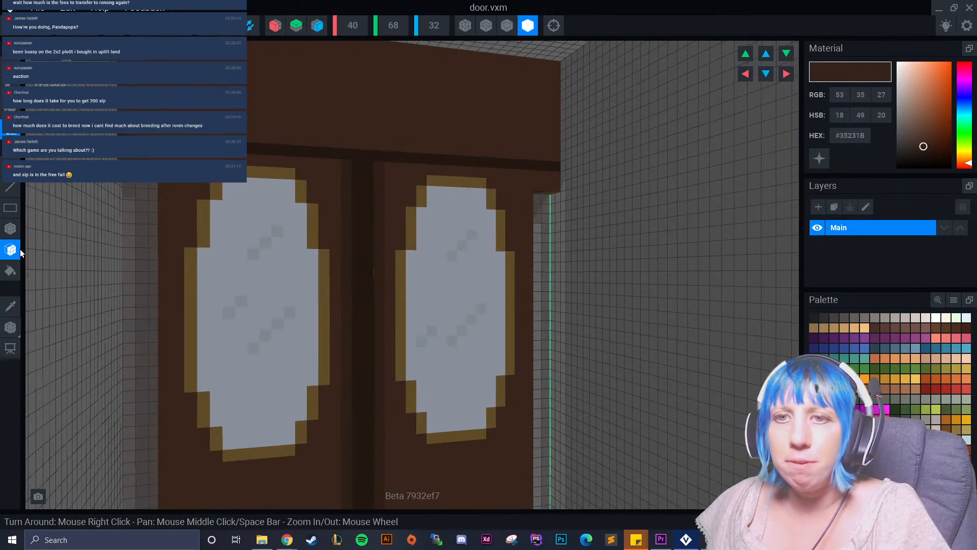
right_click_drag(400, 278, 473, 222)
left_click(571, 134)
mouse_move(577, 175)
right_mouse_down()
mouse_move(481, 176)
mouse_move(448, 225)
right_mouse_up()
scroll(410, 261, "down", 3)
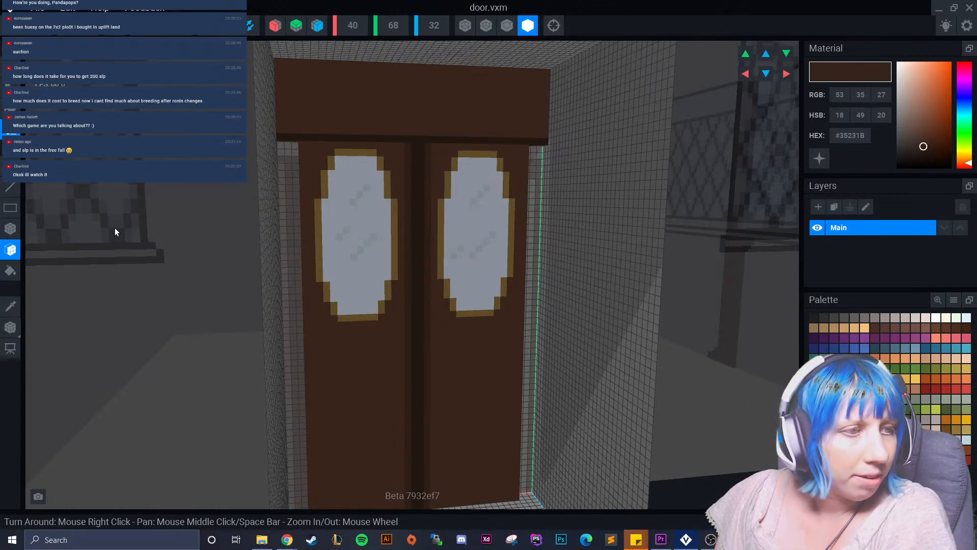
scroll(387, 239, "down", 3)
scroll(423, 307, "up", 6)
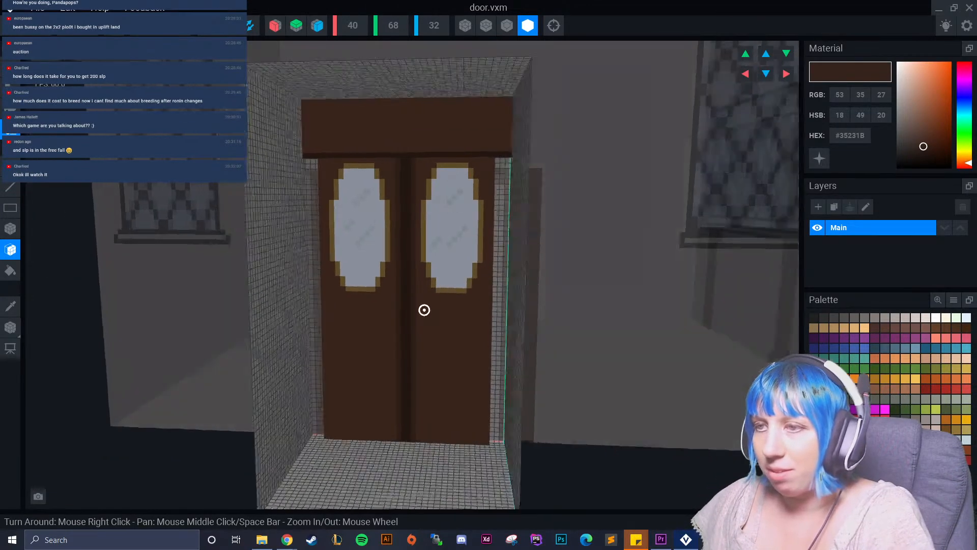
Sample the glass tone #BFD1D7 and add a short diagonal reflection streak near the bottom of both windows with the Box tool.
left_click(10, 305)
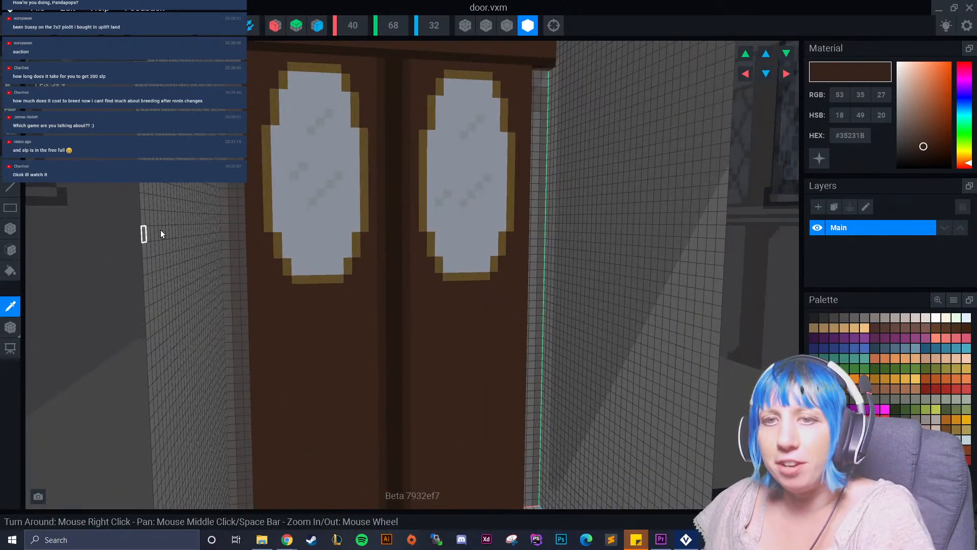
left_click(308, 211)
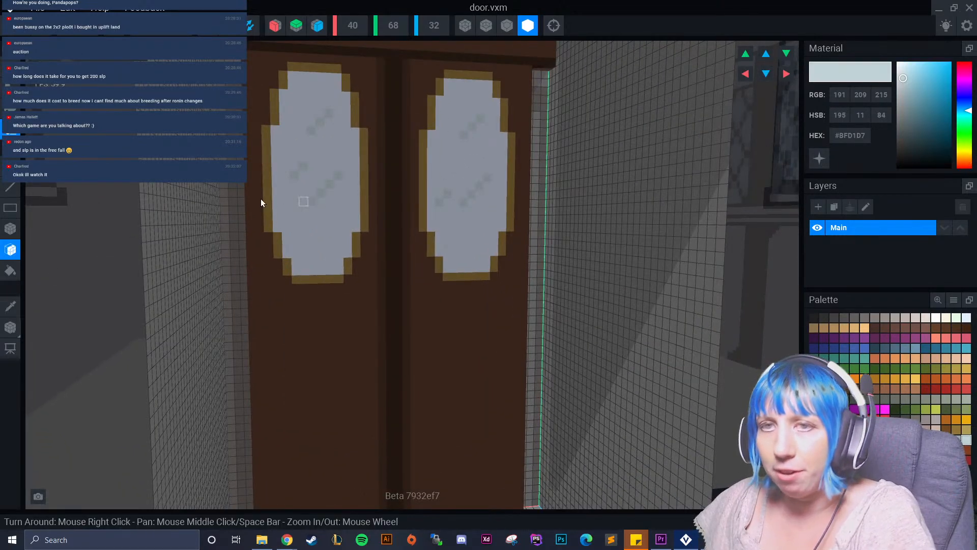
left_click(10, 229)
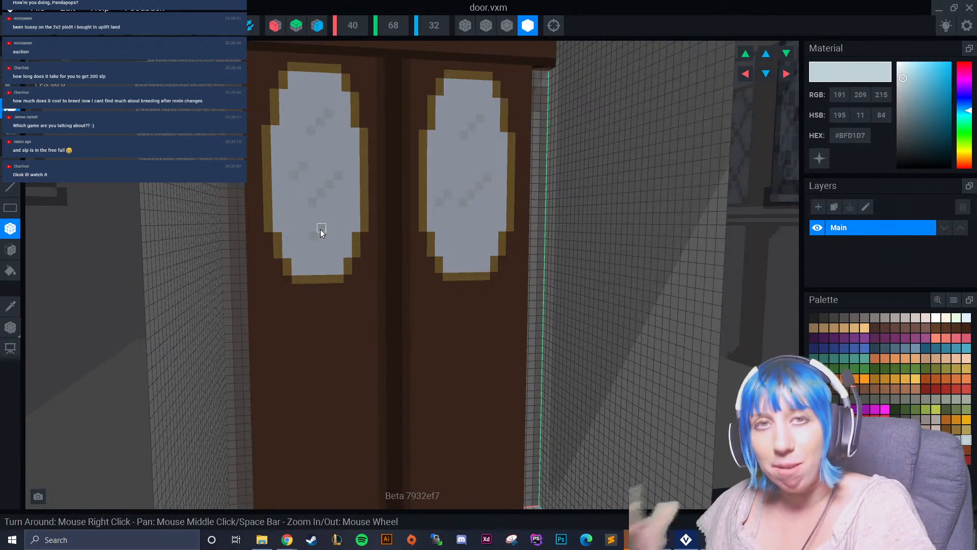
right_click_drag(482, 206, 473, 221)
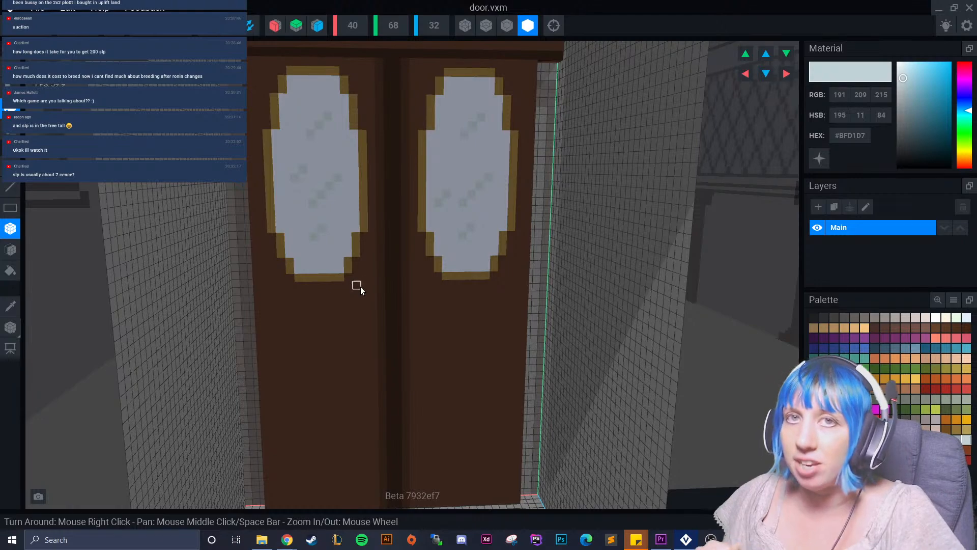
Choose orange-brown #B2631E and paint mirrored bracket-shaped handles on both sides of the central seam, just below the windows.
right_click_drag(359, 285, 543, 294)
scroll(543, 294, "up", 3)
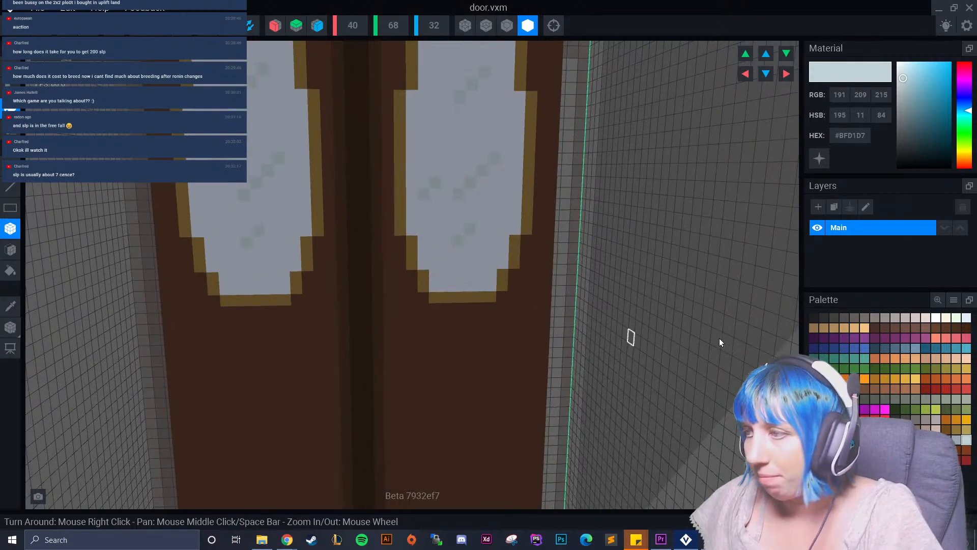
left_click(946, 418)
scroll(441, 321, "up", 3)
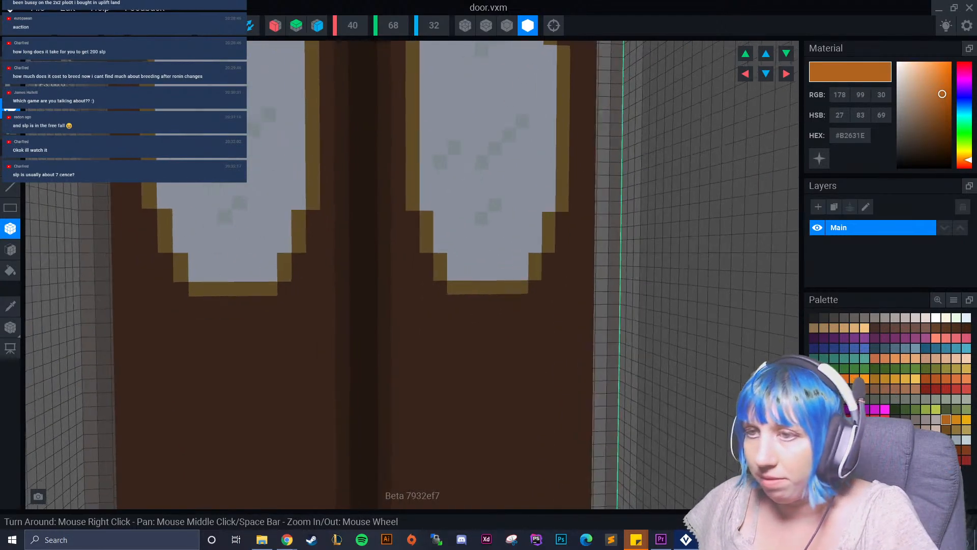
left_click(353, 235)
mouse_move(340, 235)
left_mouse_down()
mouse_move(336, 320)
mouse_move(349, 317)
left_mouse_up()
mouse_move(418, 231)
left_mouse_down()
mouse_move(431, 232)
mouse_move(426, 319)
left_mouse_up()
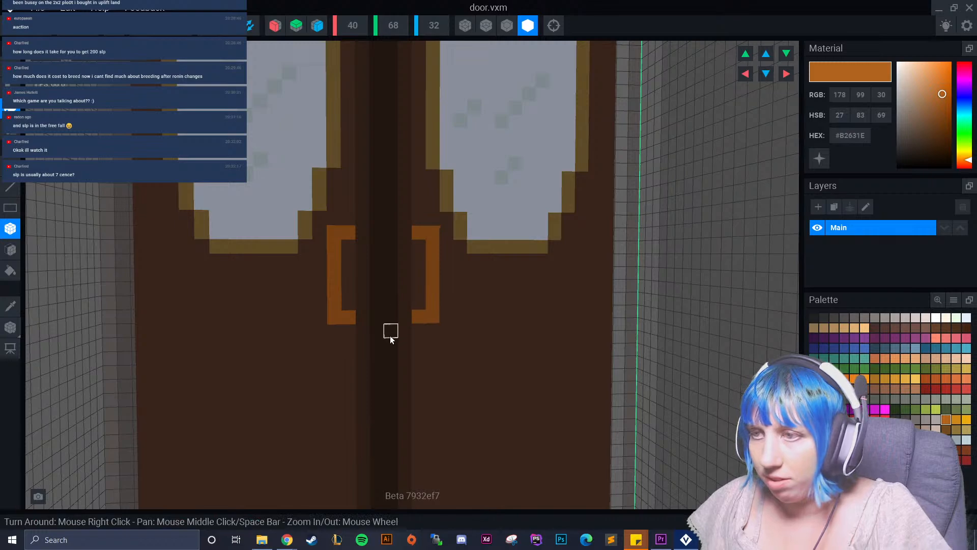
scroll(401, 381, "down", 5)
scroll(405, 382, "down", 2)
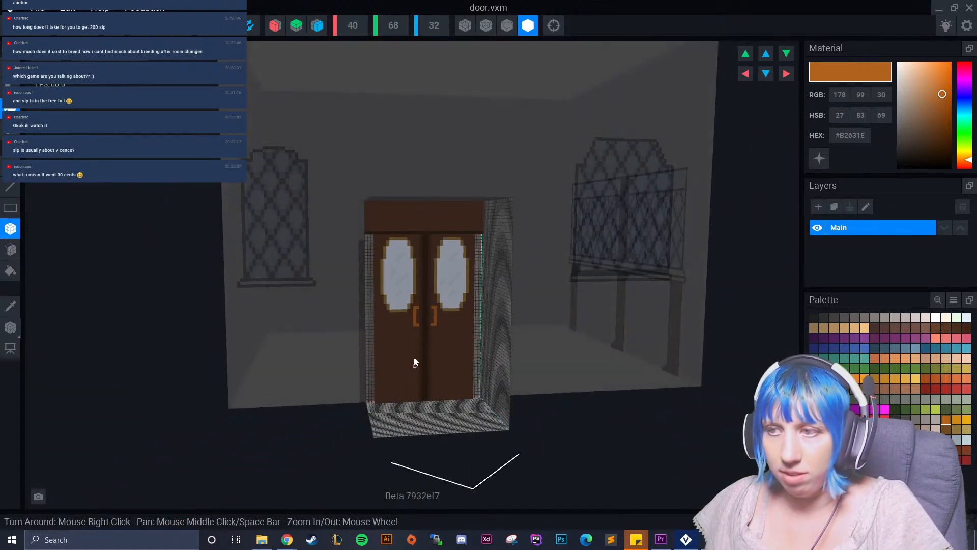
Undo the lower strokes of the handles and repaint both brackets about two voxels longer.
scroll(413, 367, "up", 6)
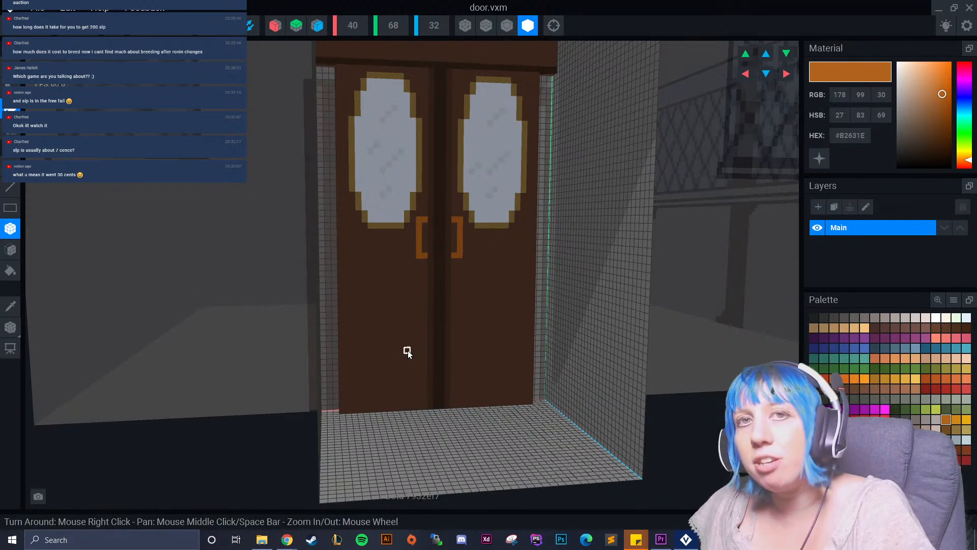
scroll(410, 339, "up", 3)
scroll(410, 338, "up", 4)
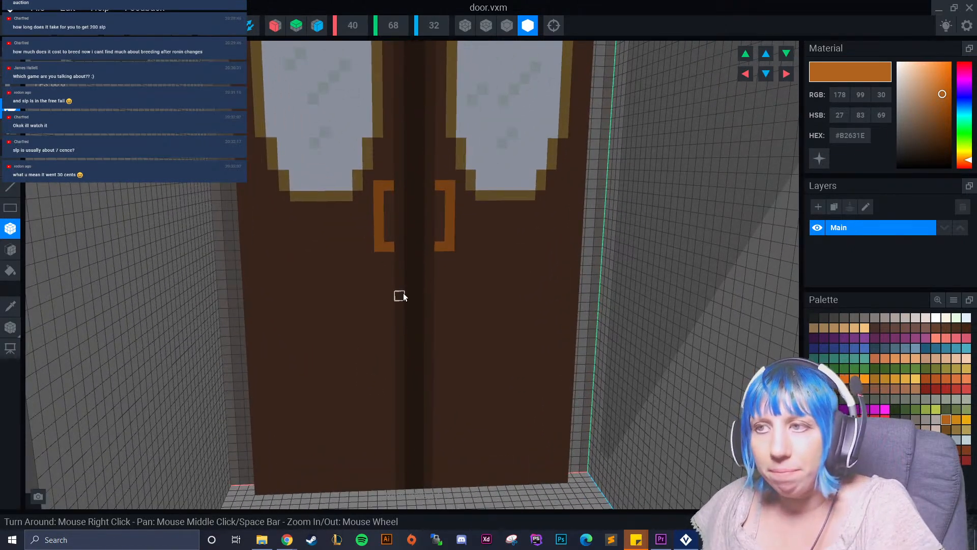
scroll(403, 292, "down", 5)
scroll(377, 257, "up", 5)
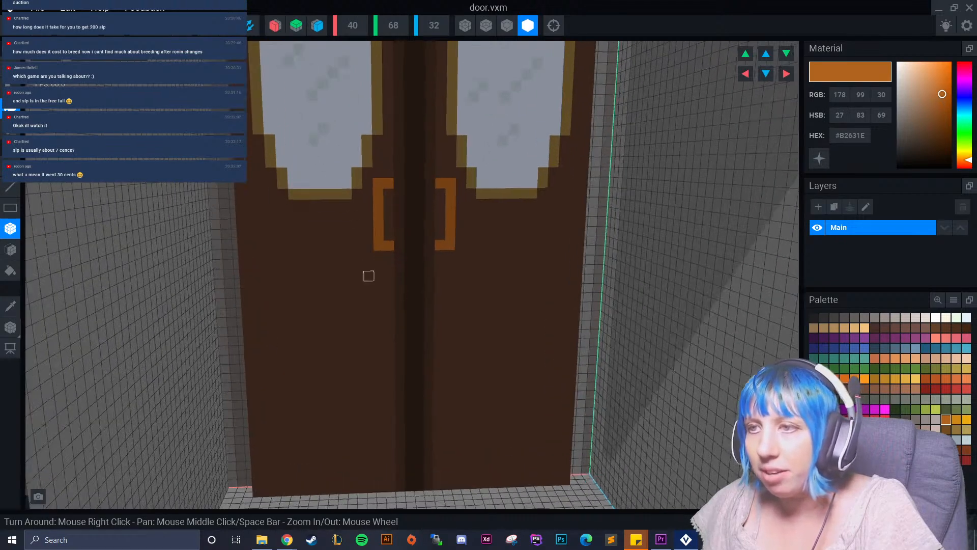
middle_click_drag(369, 271, 339, 332)
key("ctrl+z")
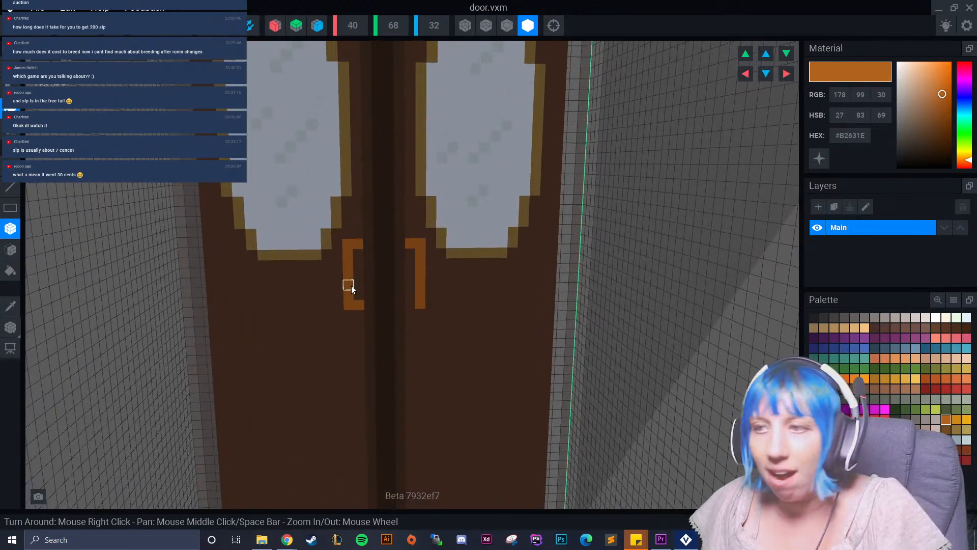
key("ctrl+z")
key("ctrl+z")
key("ctrl+z")
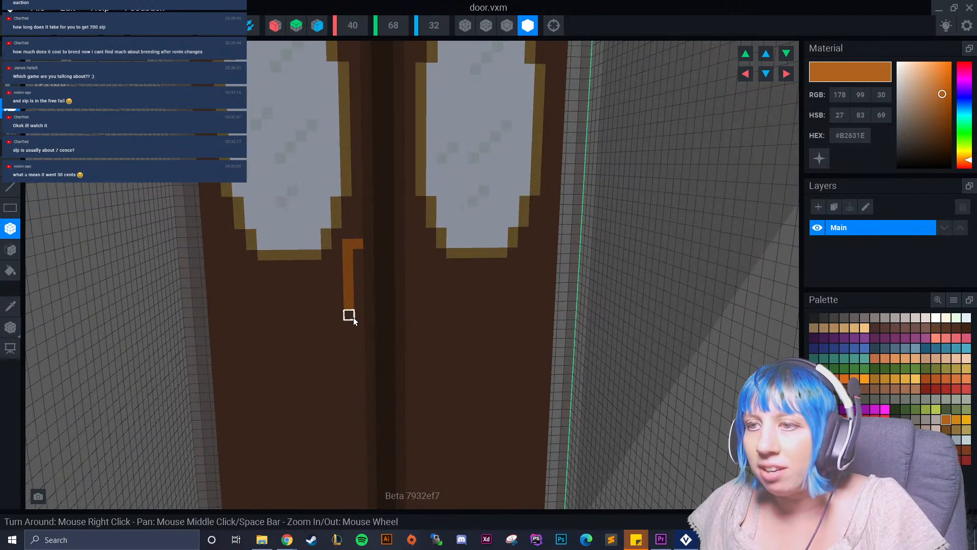
left_click(359, 326)
mouse_move(408, 245)
left_mouse_down()
mouse_move(418, 244)
mouse_move(417, 320)
left_mouse_up()
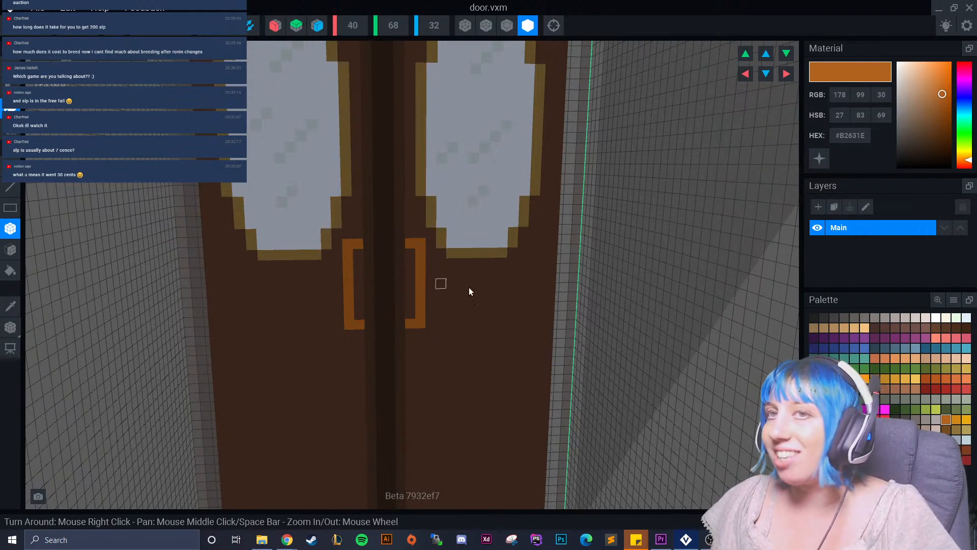
Choose dark brown #452E22 and paint the area enclosed by the left door handle.
left_click(10, 306)
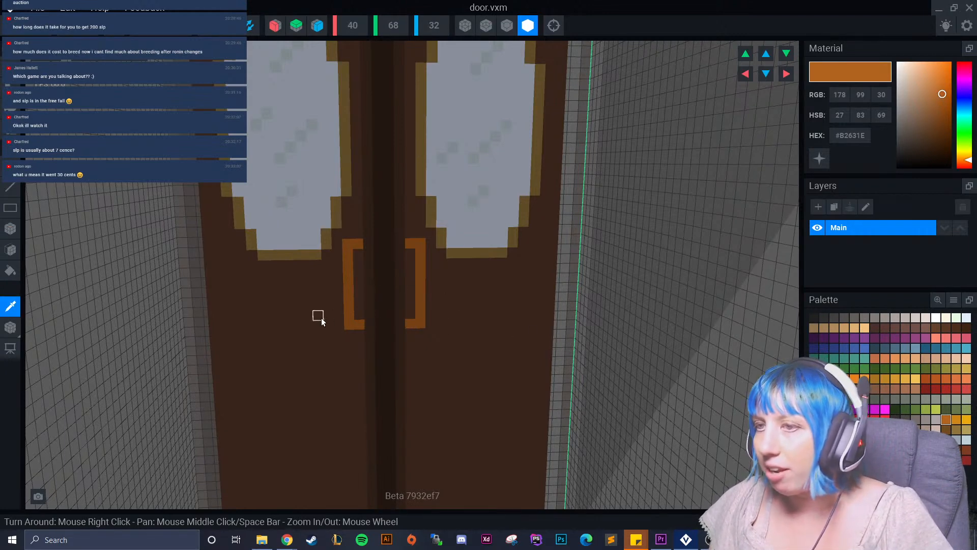
left_click(322, 317)
left_click(956, 327)
left_click_drag(359, 262, 366, 301)
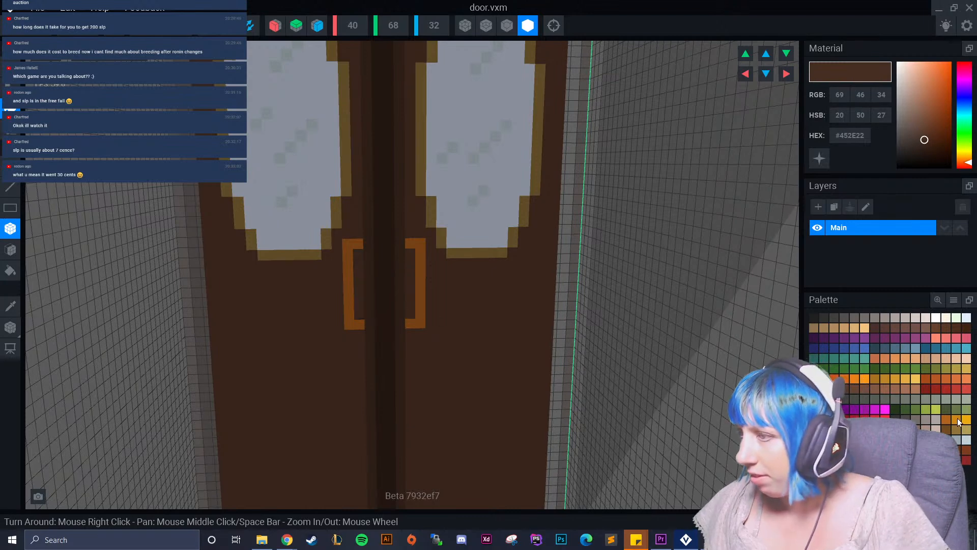
Try accent voxels on the left handle in golden orange #CE8716 and in muted gold #91743C.
left_click(11, 306)
left_click(346, 295)
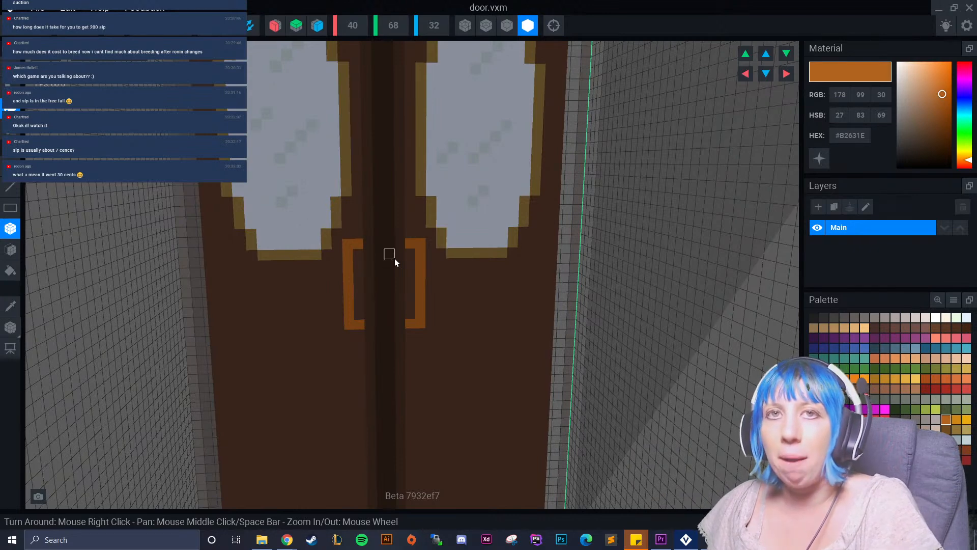
left_click(955, 419)
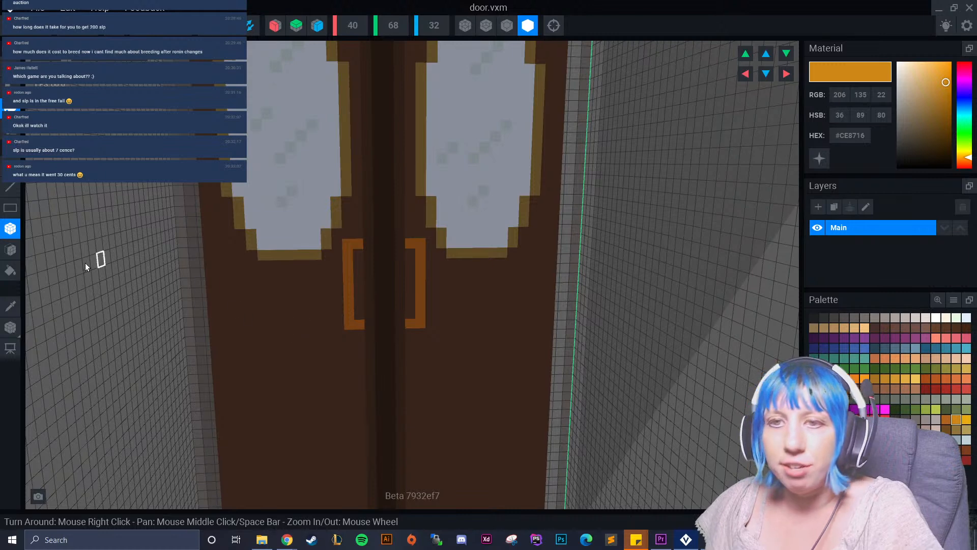
left_click_drag(358, 334, 352, 333)
key("ctrl+z")
key("ctrl+z")
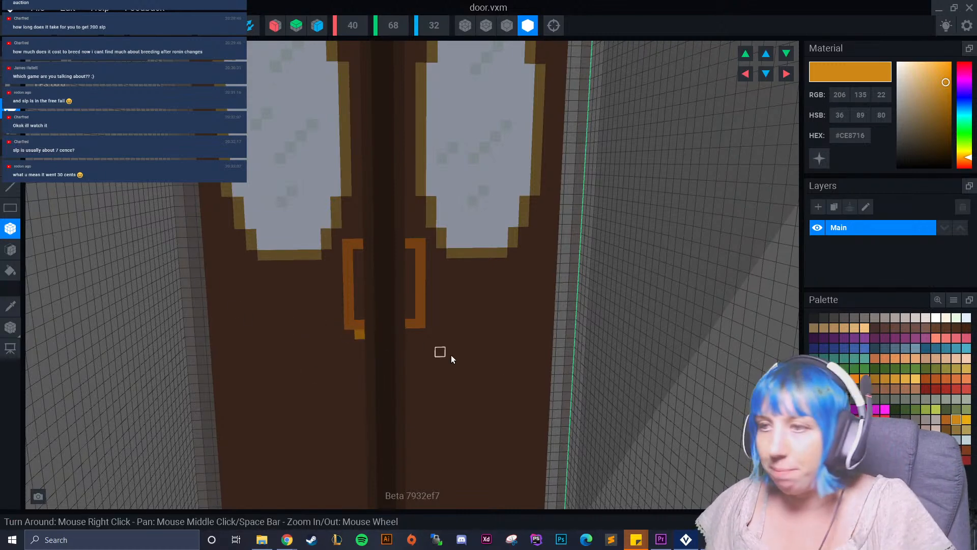
left_click(955, 430)
left_click_drag(351, 248, 356, 326)
key("ctrl+z")
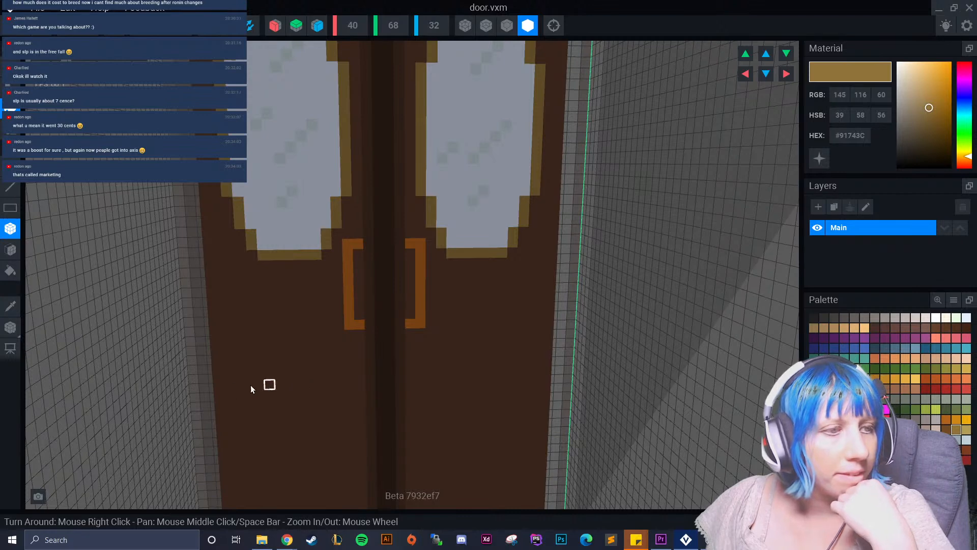
scroll(337, 312, "down", 5)
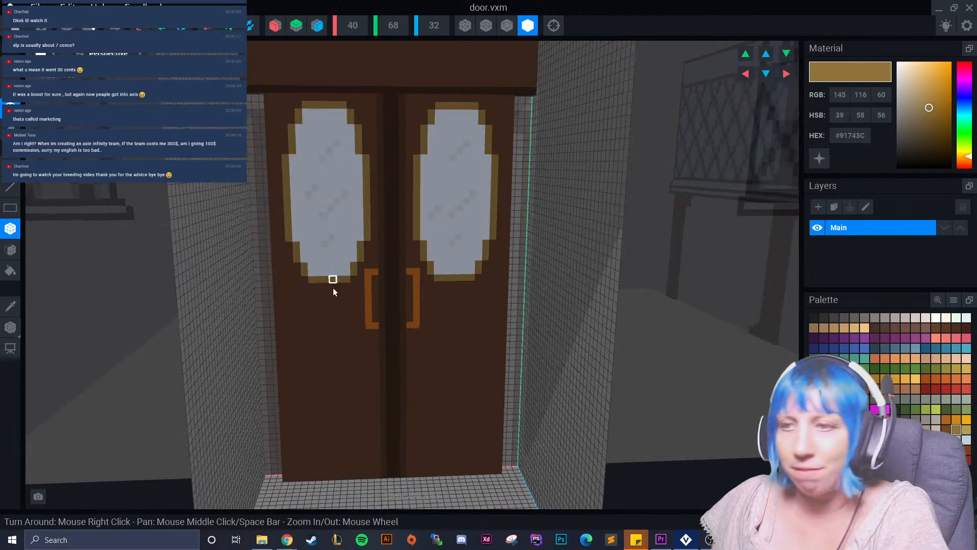
scroll(351, 334, "up", 5)
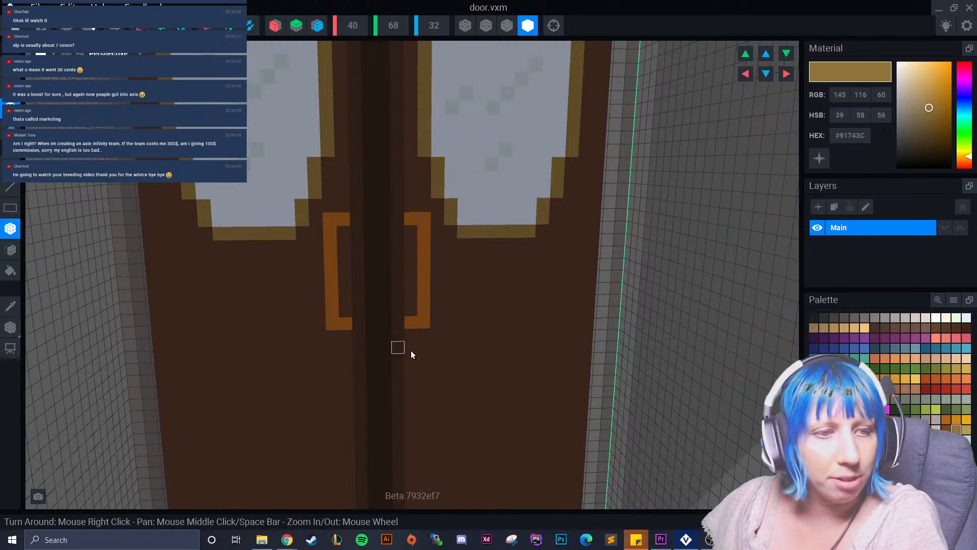
scroll(340, 316, "down", 2)
scroll(316, 342, "down", 4)
scroll(317, 343, "up", 5)
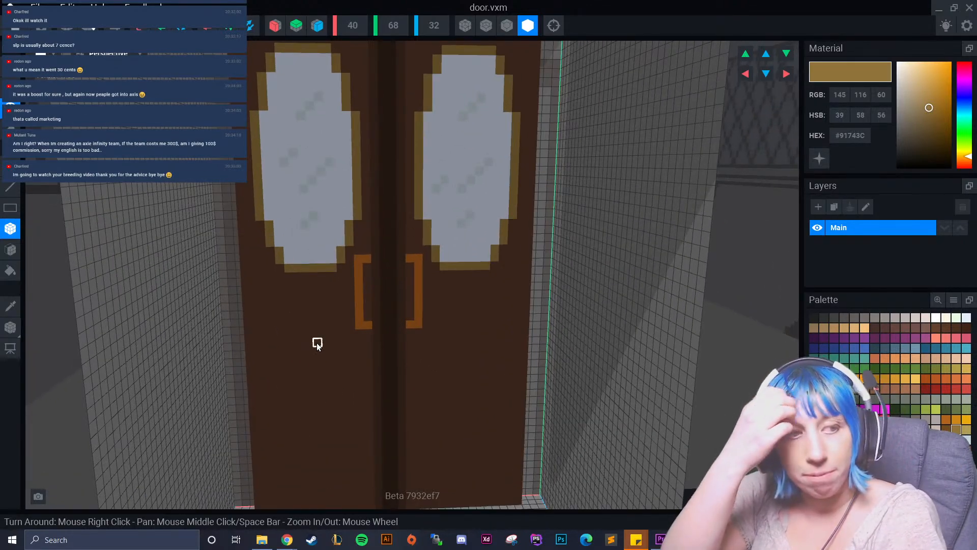
Sample the brown of the door's header and choose the dark brown #452E22 as the paint colour.
right_click_drag(307, 263, 331, 208)
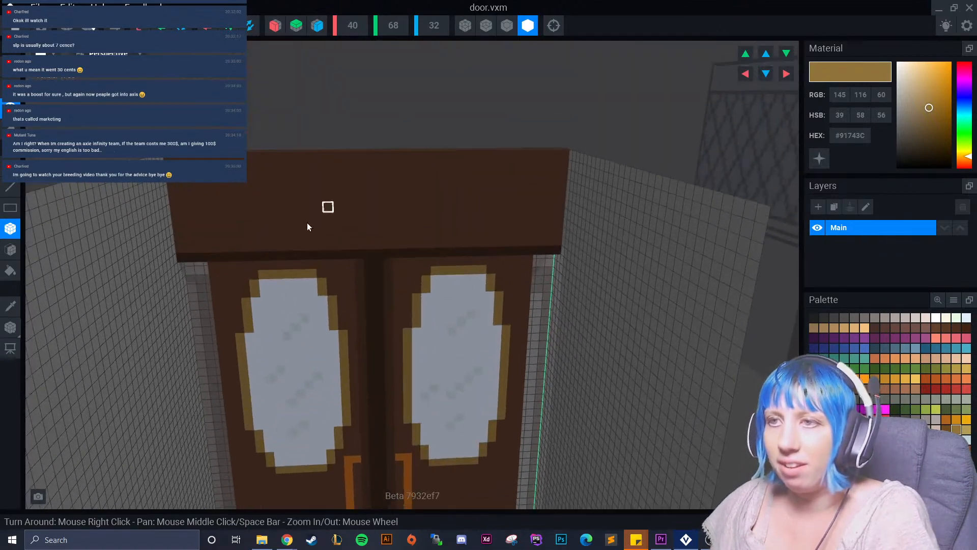
left_click(11, 306)
left_click(325, 218)
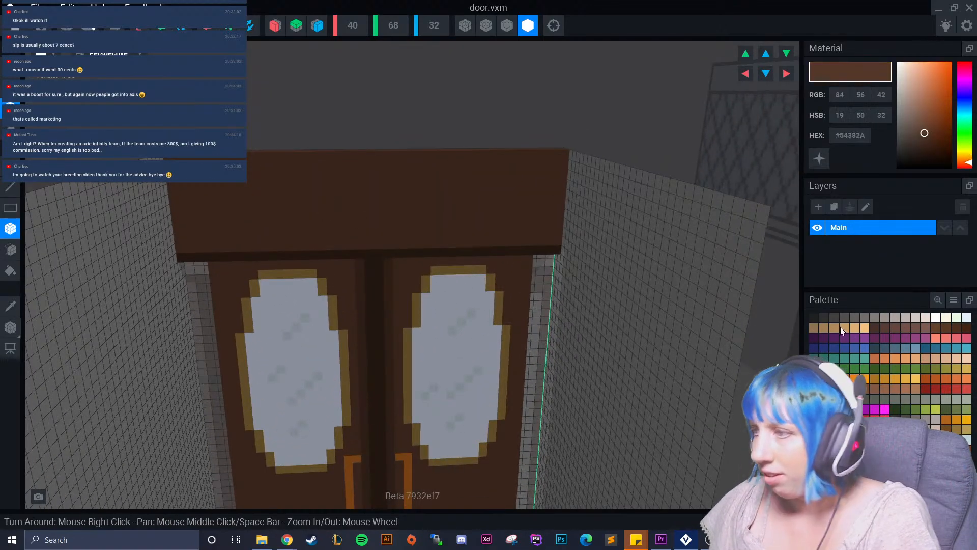
left_click(854, 389)
left_click(845, 389)
left_click_drag(225, 180, 294, 179)
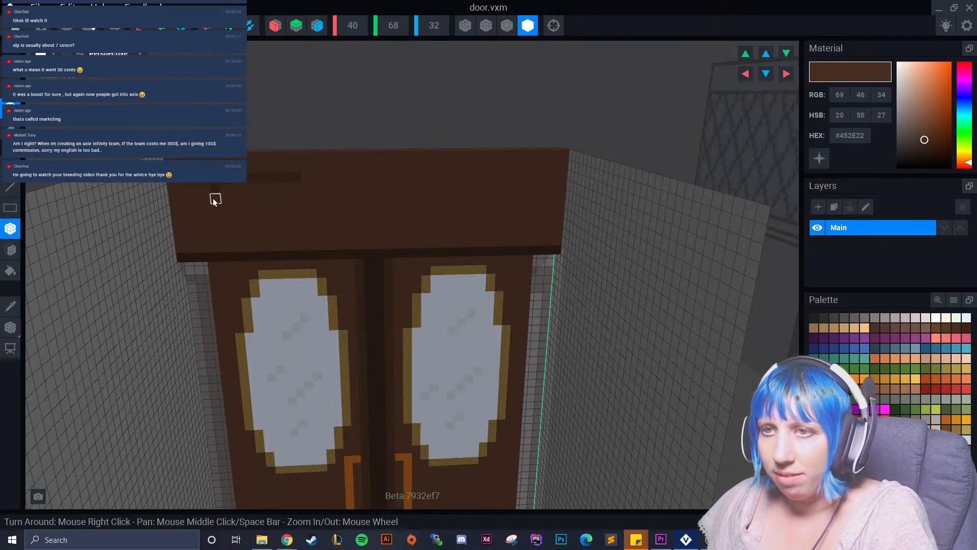
left_click_drag(205, 200, 207, 209)
left_click(219, 220)
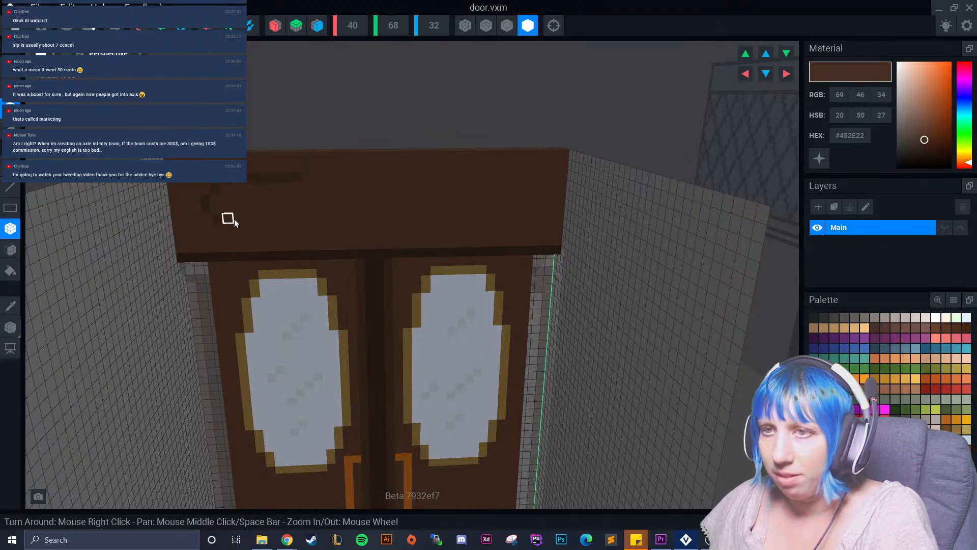
left_click(227, 220)
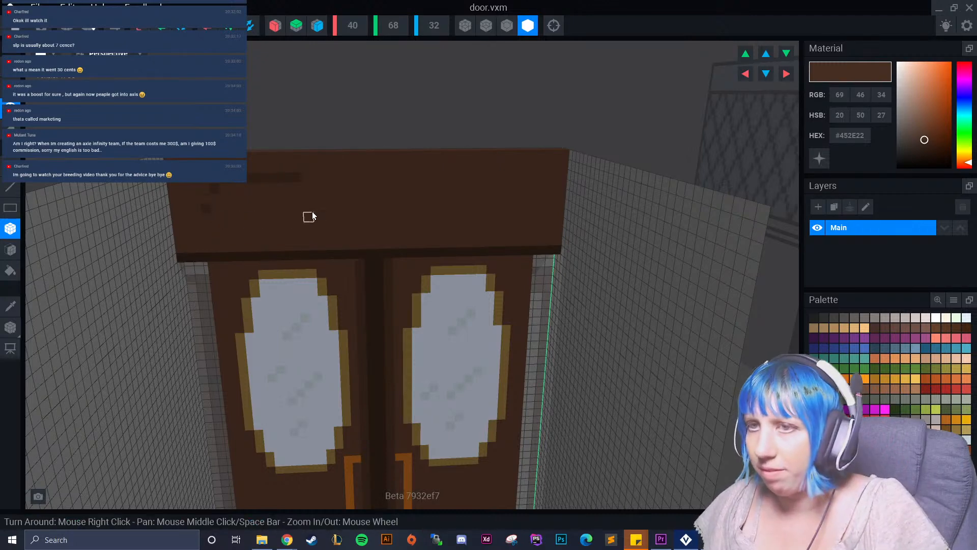
key("ctrl+z")
key("ctrl+z")
key("ctrl+z")
key("ctrl+z")
key("ctrl+z")
Turn on X-axis mirroring and paint a dark brown outline with stepped, rounded corners around the front face of the door's header.
left_click(278, 25)
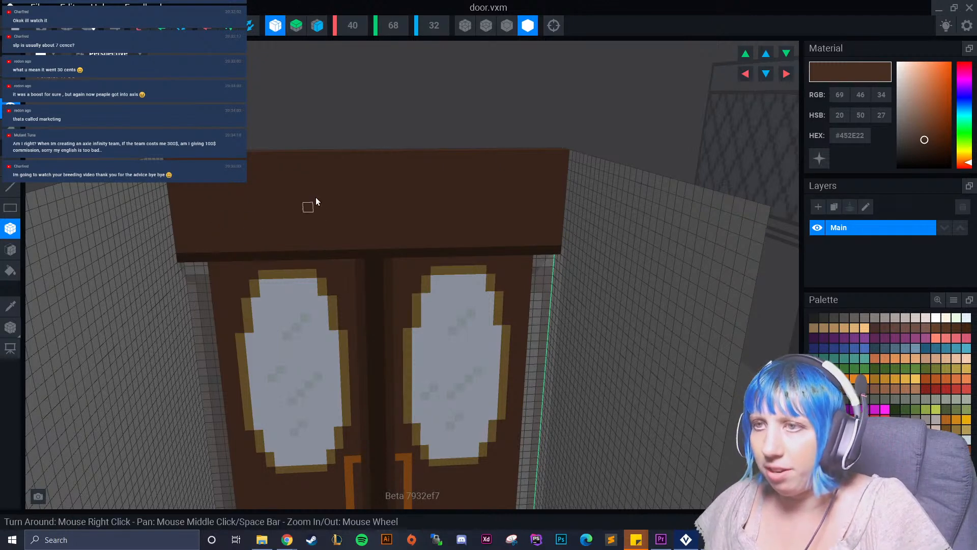
left_click_drag(366, 176, 249, 180)
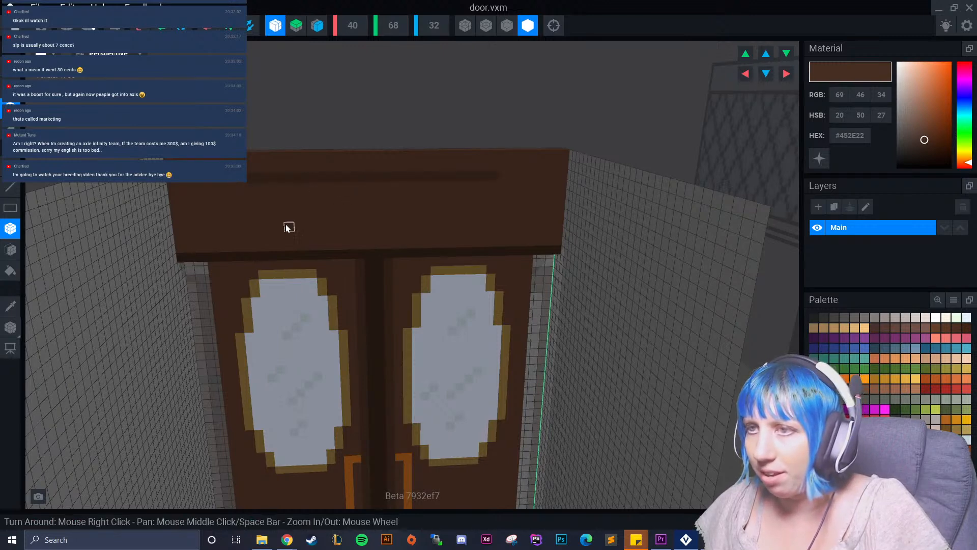
left_click(223, 183)
left_click(203, 188)
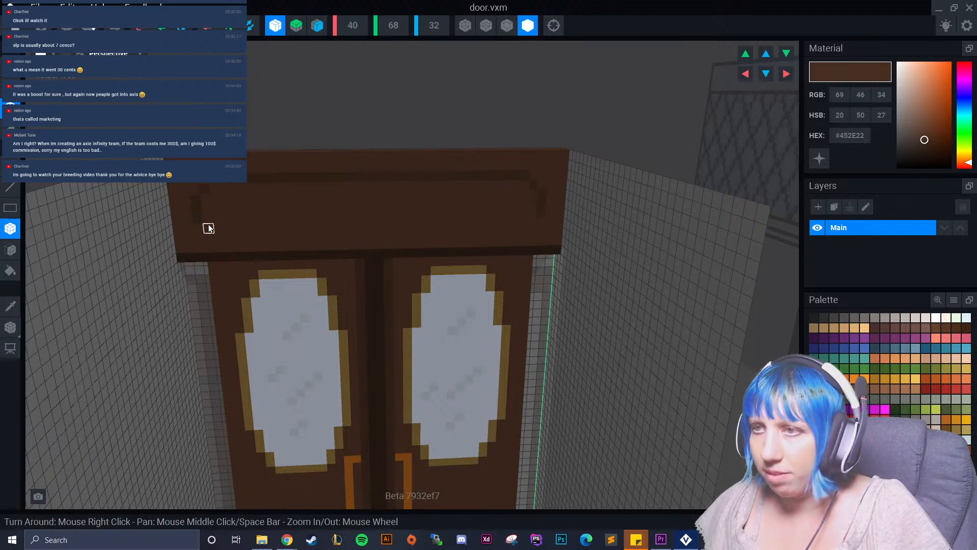
left_click_drag(209, 229, 389, 220)
left_click_drag(532, 222, 532, 224)
scroll(356, 222, "up", 4)
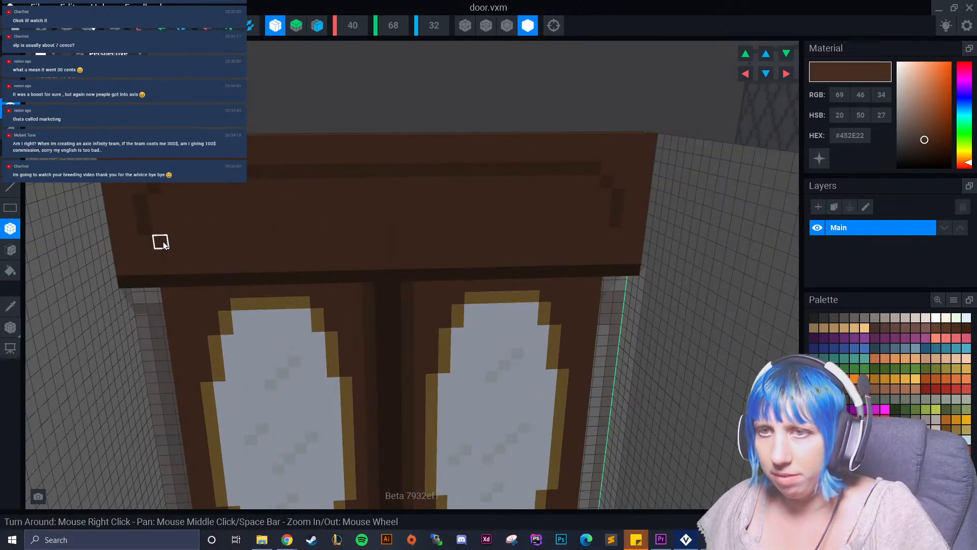
mouse_move(186, 257)
left_mouse_down()
mouse_move(178, 254)
mouse_move(422, 248)
left_mouse_up()
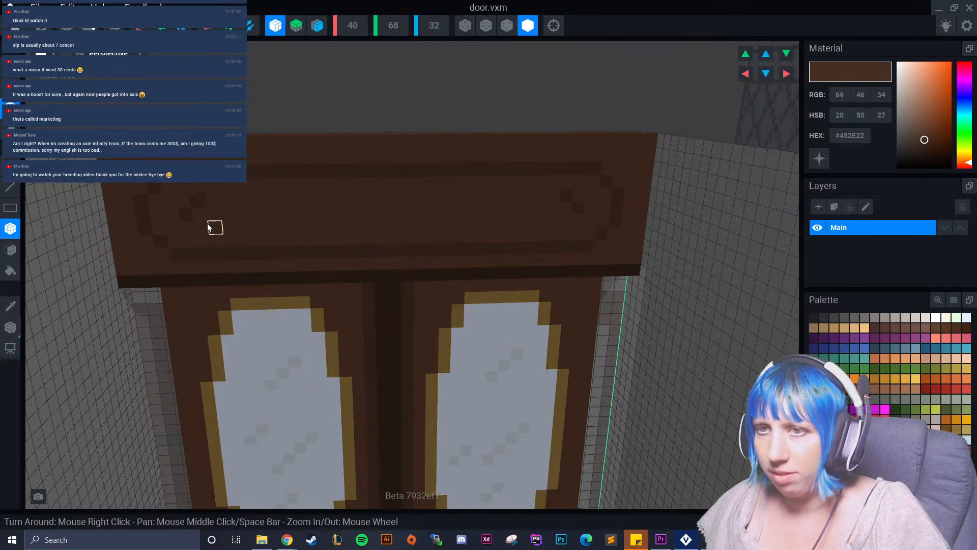
Try an inner pattern of two long parallel lines with pointed ends inside the header's outline.
mouse_move(218, 228)
left_mouse_down()
mouse_move(353, 223)
mouse_move(391, 211)
left_mouse_up()
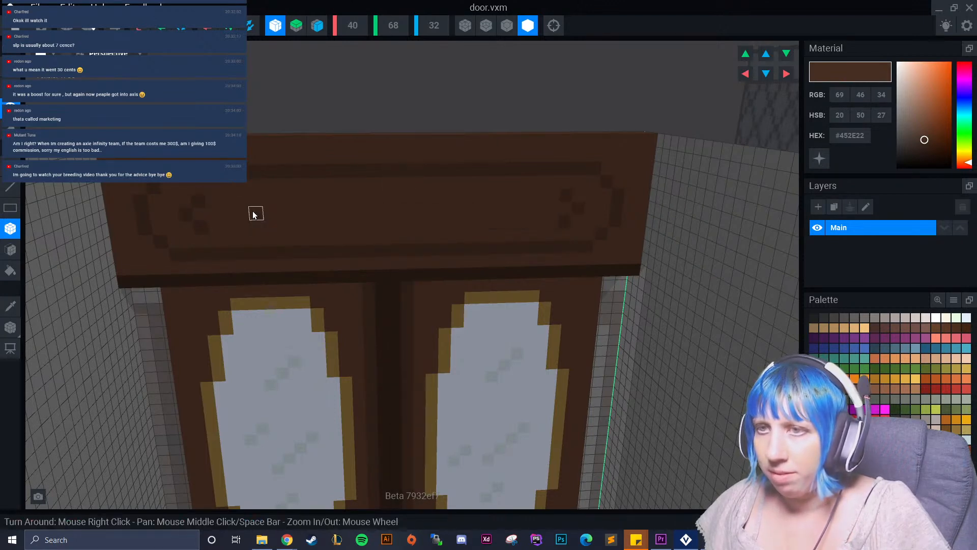
mouse_move(214, 204)
left_mouse_down()
mouse_move(368, 194)
mouse_move(384, 203)
left_mouse_up()
left_click_drag(218, 227, 376, 247)
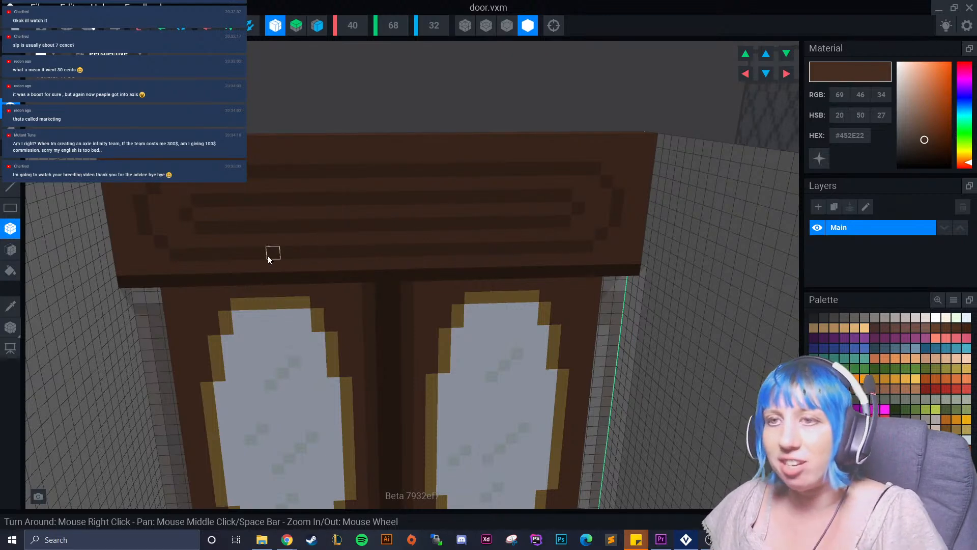
scroll(285, 260, "down", 3)
scroll(420, 294, "down", 6)
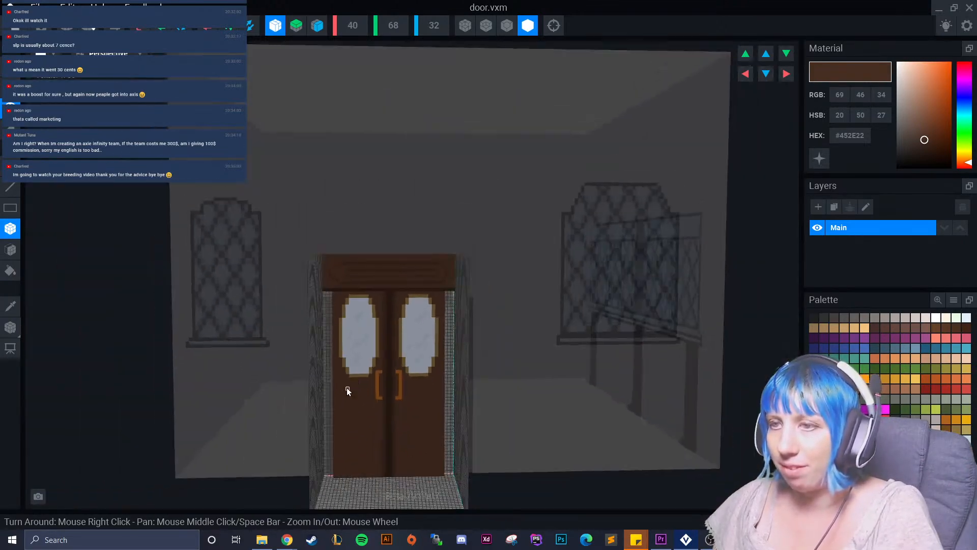
right_click_drag(347, 389, 383, 384)
scroll(382, 383, "up", 8)
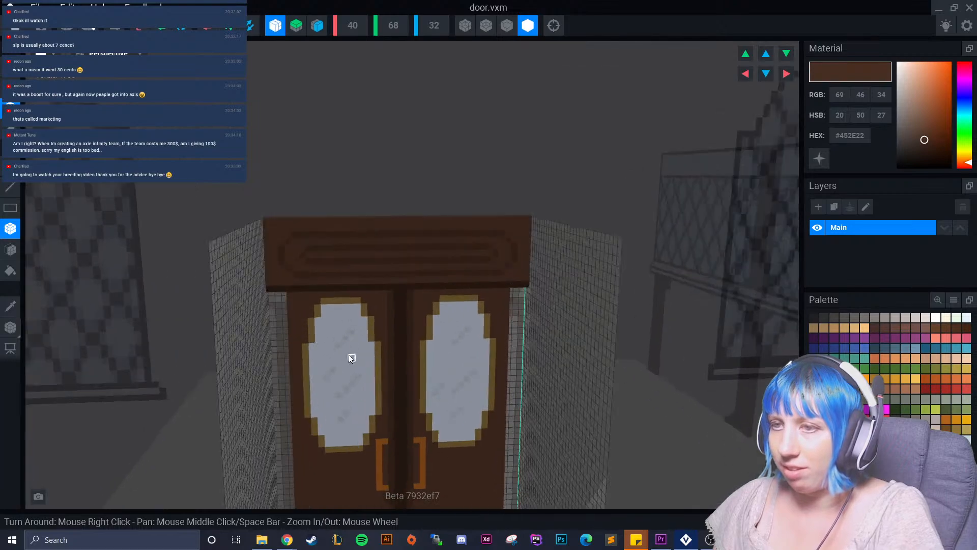
scroll(381, 370, "down", 7)
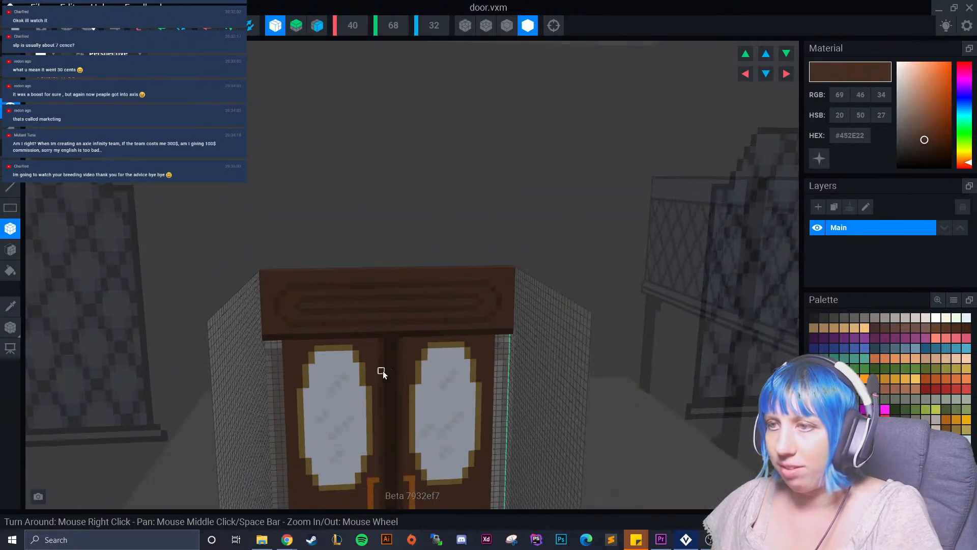
middle_click_drag(381, 453, 365, 367)
right_click_drag(363, 336, 331, 306)
Paint mirrored short accent lines with hooked outer ends inside the header's outline.
scroll(326, 306, "up", 5)
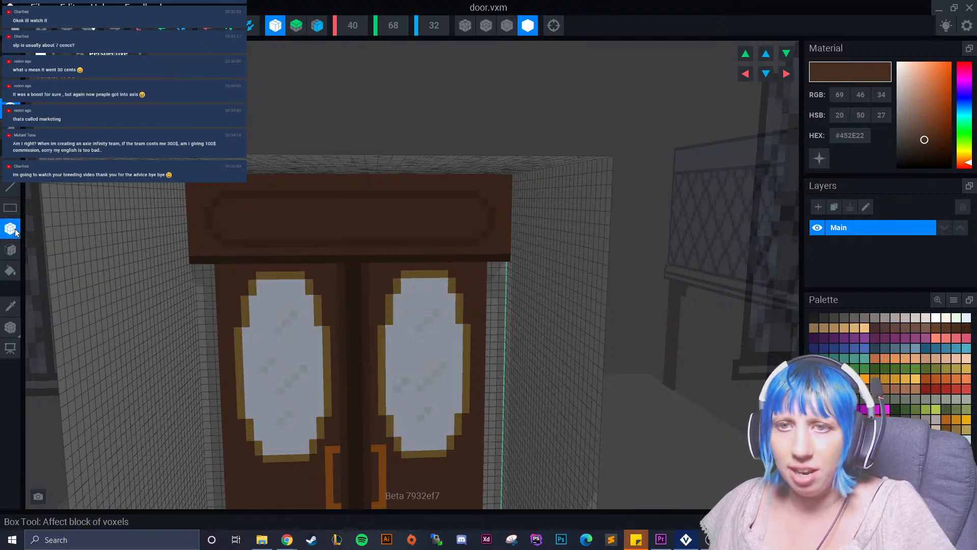
scroll(332, 204, "up", 4)
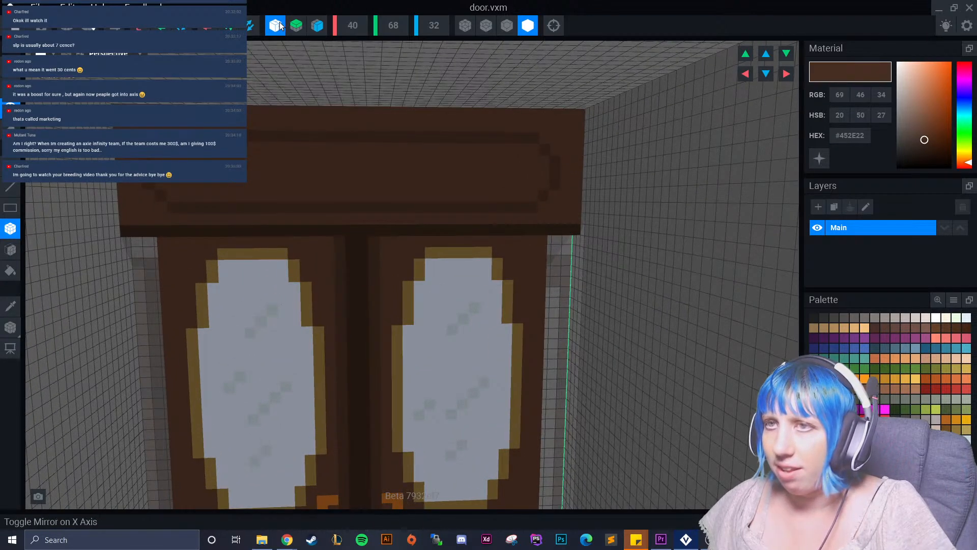
left_click_drag(296, 158, 196, 160)
left_click(184, 173)
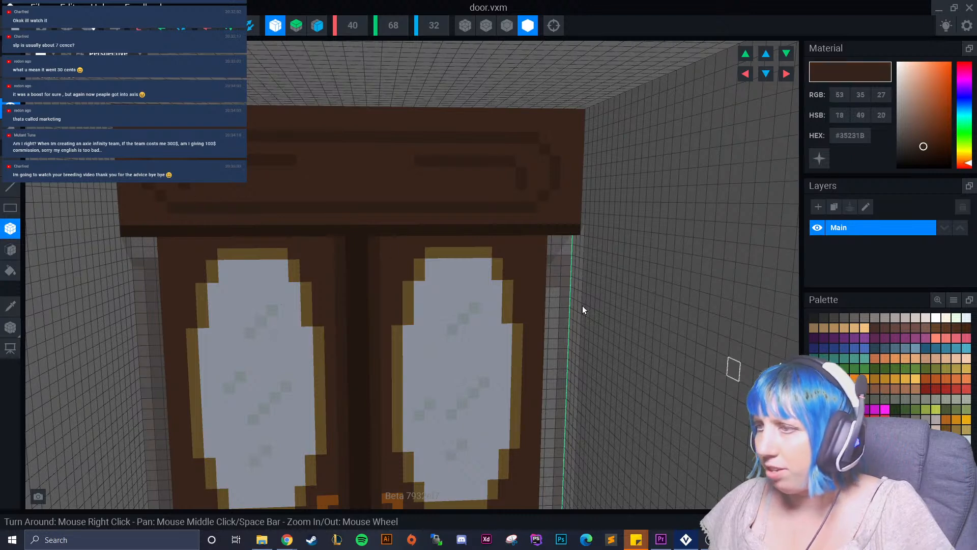
scroll(337, 288, "down", 3)
scroll(335, 288, "down", 2)
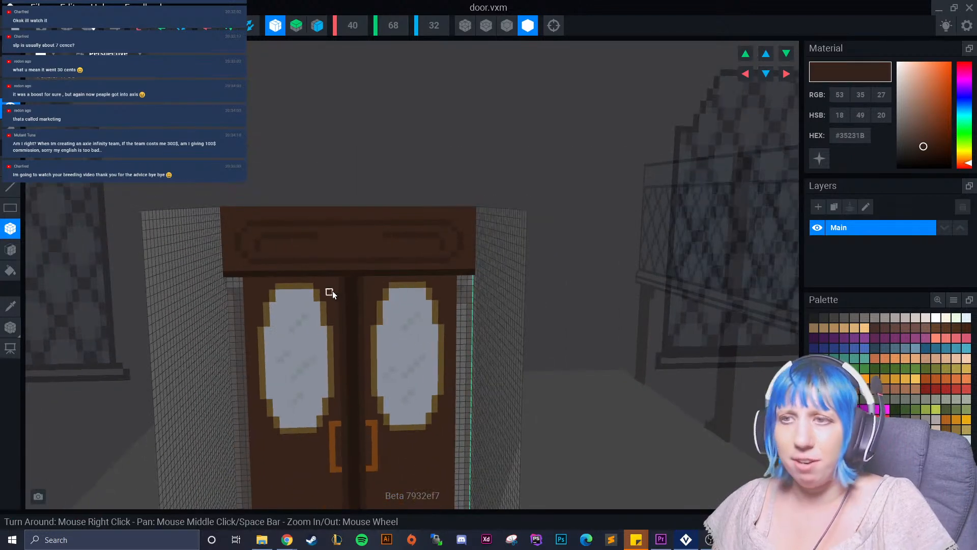
Turn off X-axis mirroring and reduce the door's volume to a depth of 2 voxels.
left_click(281, 26)
right_click_drag(166, 307, 271, 331)
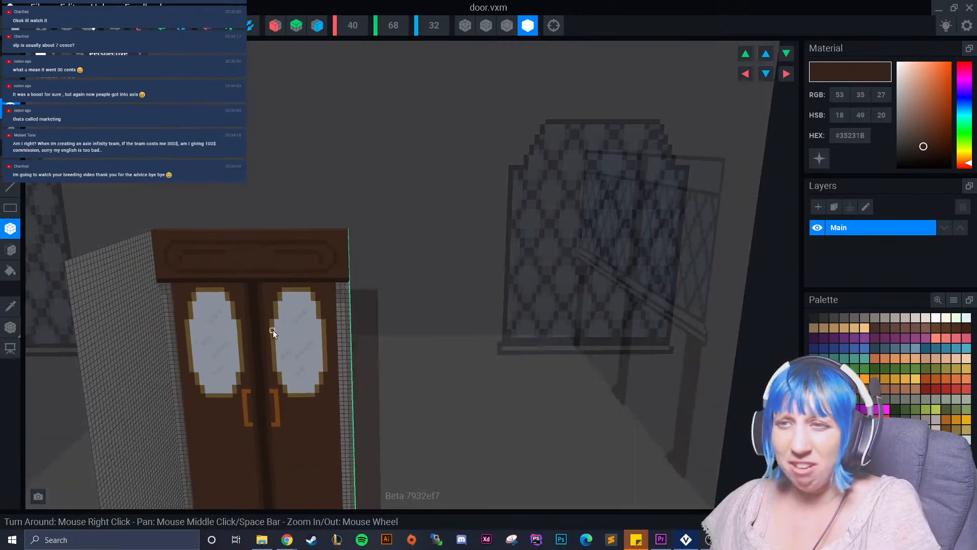
scroll(280, 314, "down", 1)
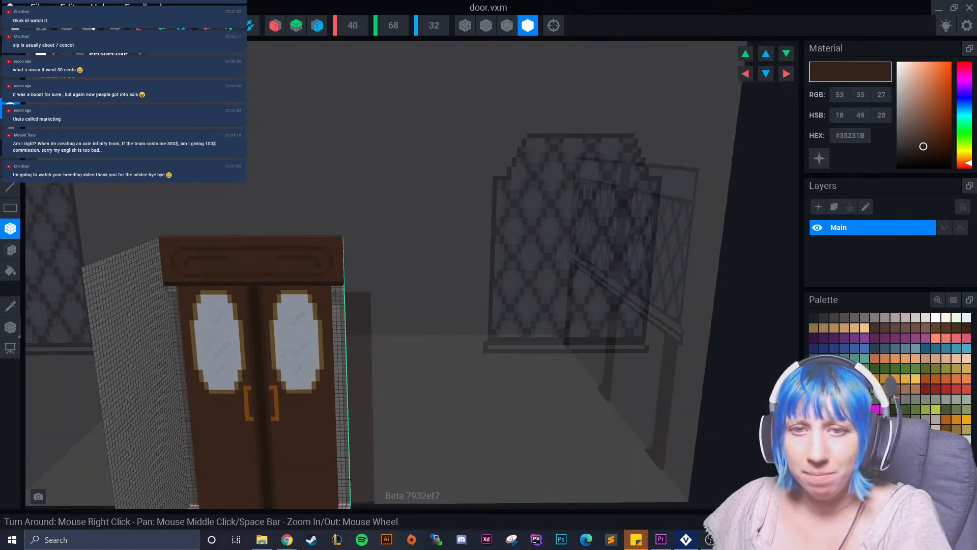
scroll(272, 320, "up", 1)
right_click_drag(272, 319, 274, 254)
scroll(251, 336, "down", 3)
scroll(237, 371, "down", 2)
left_click(121, 29)
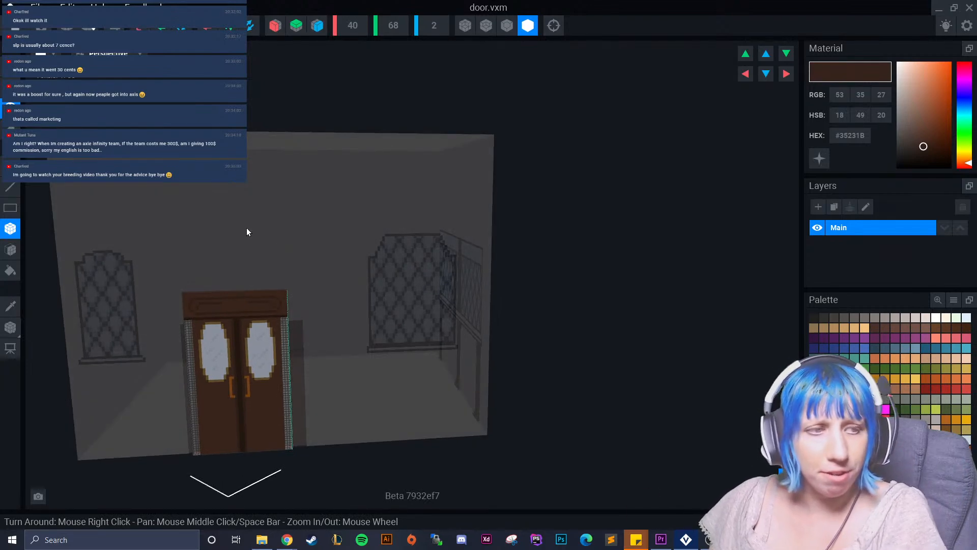
Save and close door.vxm, and select the door in the tavern rig.
left_click(11, 7)
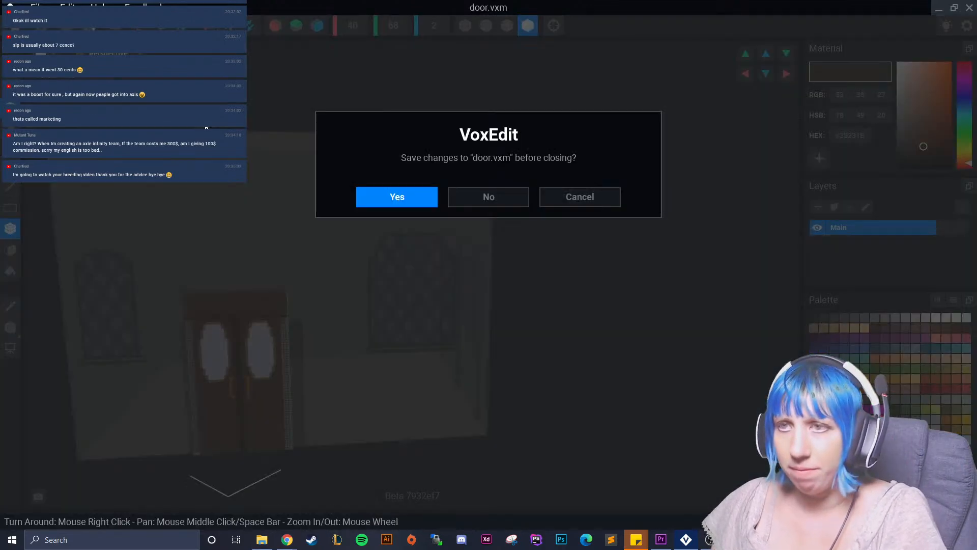
left_click(385, 197)
scroll(506, 178, "up", 5)
right_click_drag(506, 177, 478, 113)
scroll(505, 168, "down", 1)
left_click(478, 118)
scroll(495, 173, "up", 3)
right_click_drag(507, 176, 497, 184)
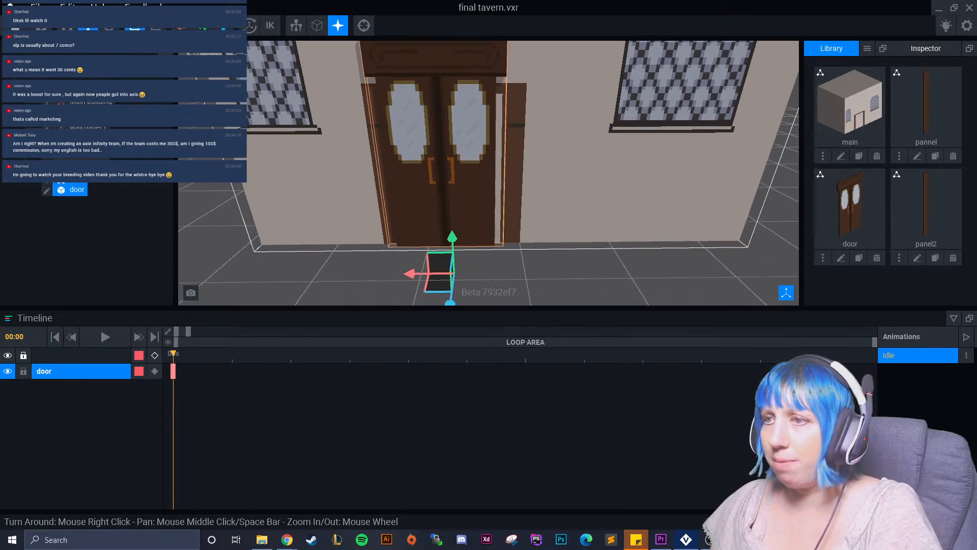
Show the door's rotation handles to check where its pivot sits.
left_click(109, 26)
mouse_move(397, 149)
middle_mouse_down()
mouse_move(380, 174)
mouse_move(376, 122)
middle_mouse_up()
right_click_drag(470, 232, 500, 230)
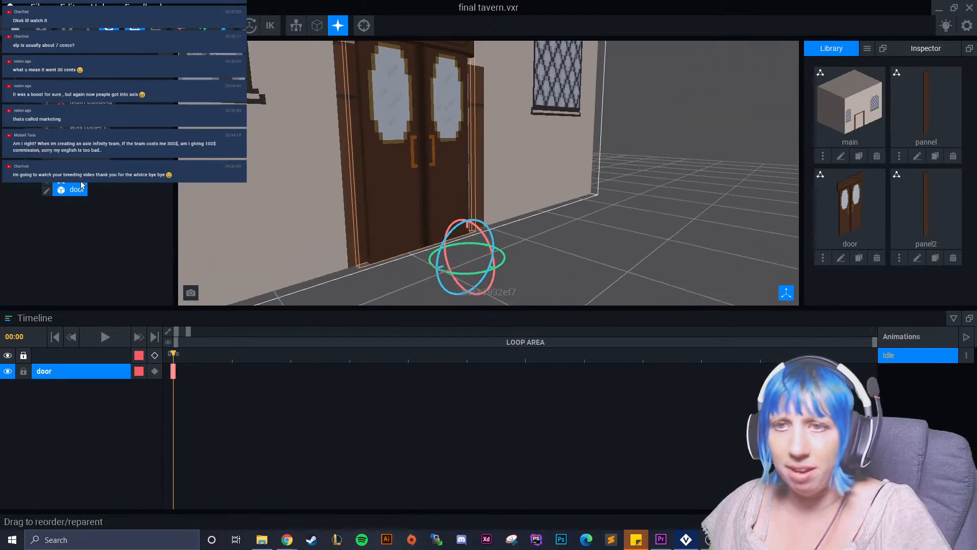
Reopen the door model, place its pivot at 20 across the width and 1 in depth, and save and close it.
left_click(46, 191)
left_click(10, 327)
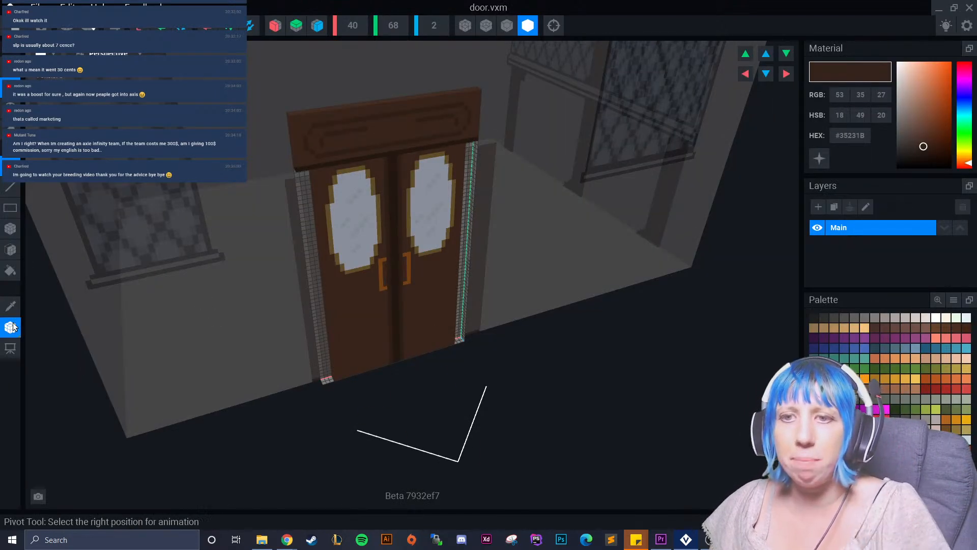
right_click_drag(490, 414, 537, 395)
left_click_drag(534, 391, 474, 379)
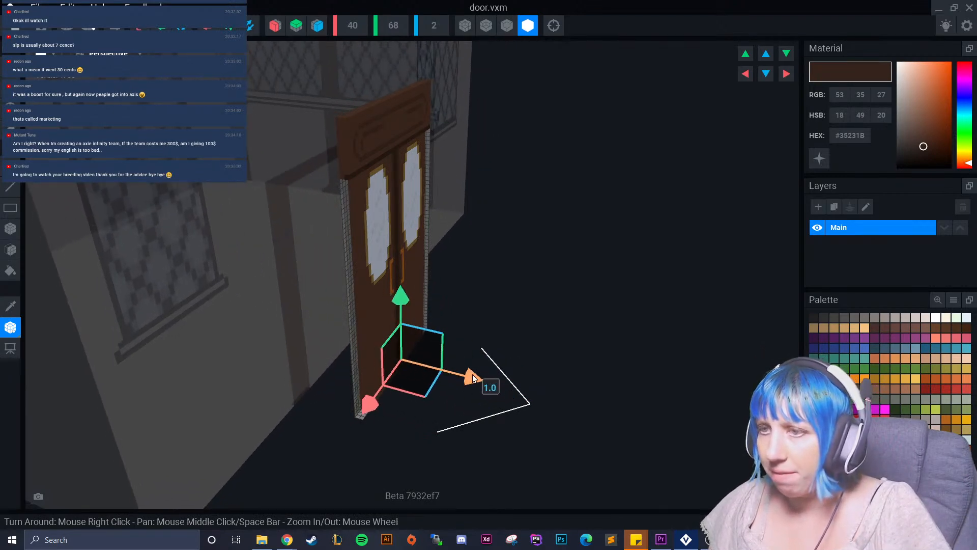
right_click_drag(366, 403, 345, 360)
left_click_drag(345, 360, 331, 354)
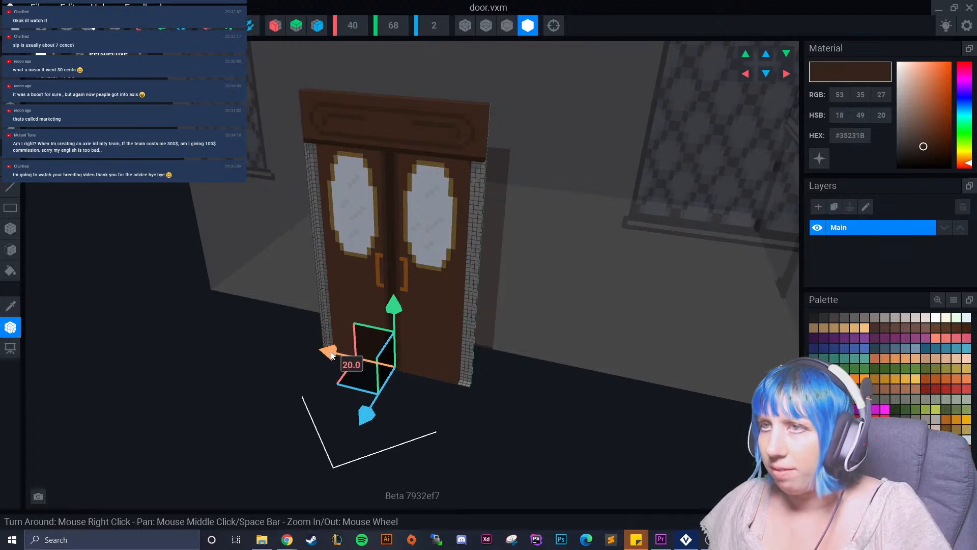
left_click(10, 7)
left_click(391, 197)
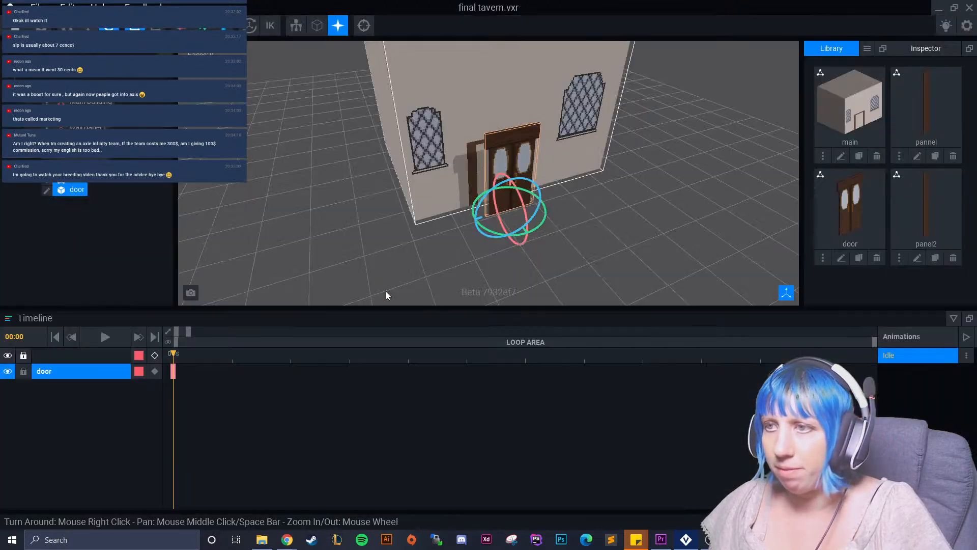
Select the door in the rig and move it along its depth axis toward the building's wall.
left_click(88, 27)
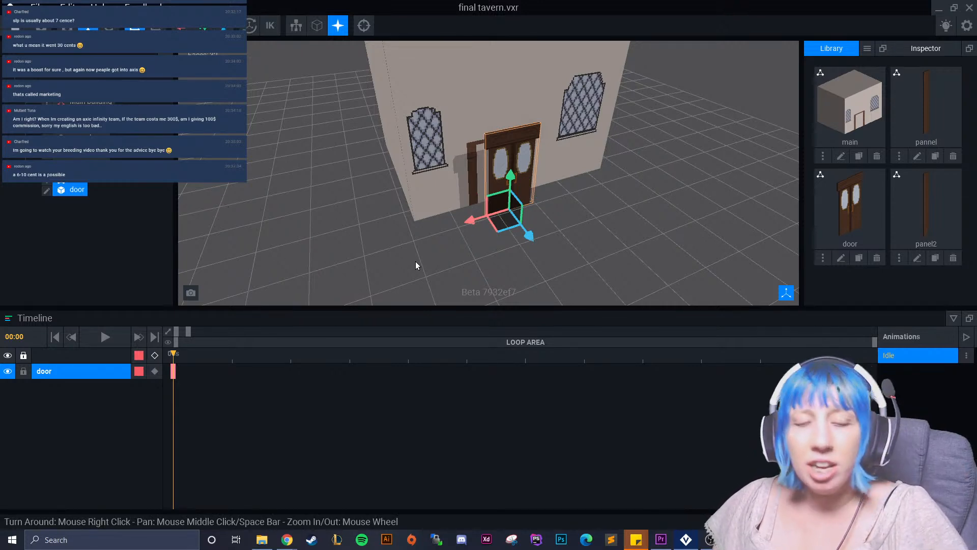
left_click(496, 246)
right_click_drag(469, 259, 426, 266)
scroll(458, 270, "up", 4)
scroll(430, 263, "up", 3)
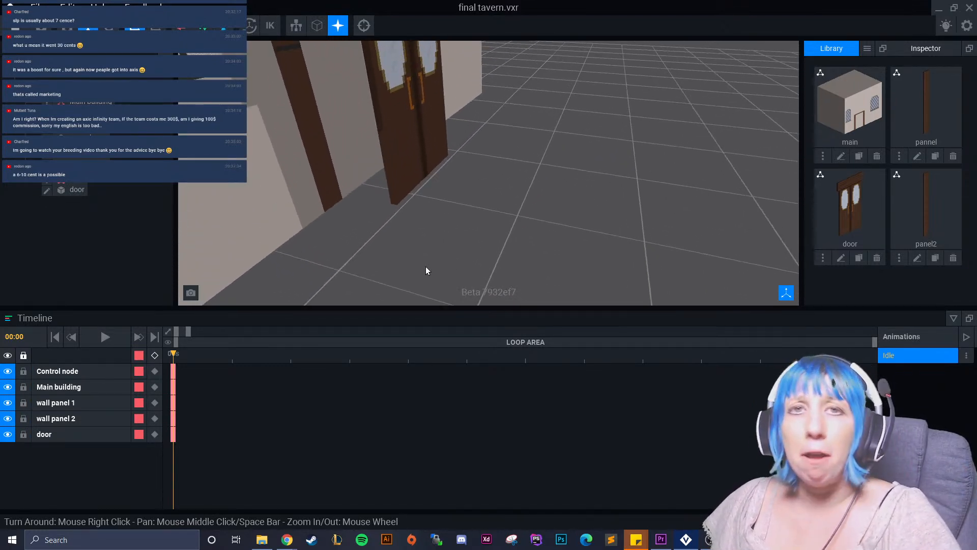
left_click(406, 173)
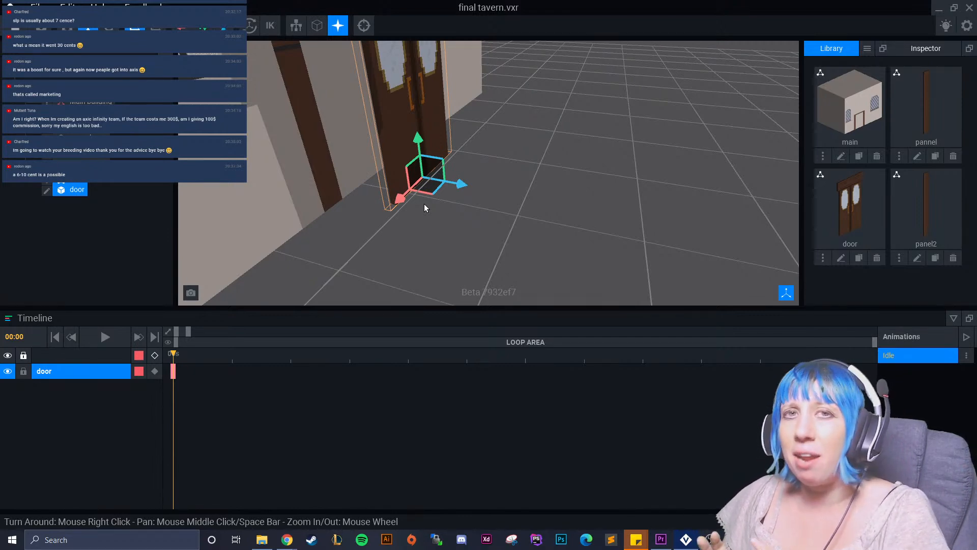
left_click(364, 26)
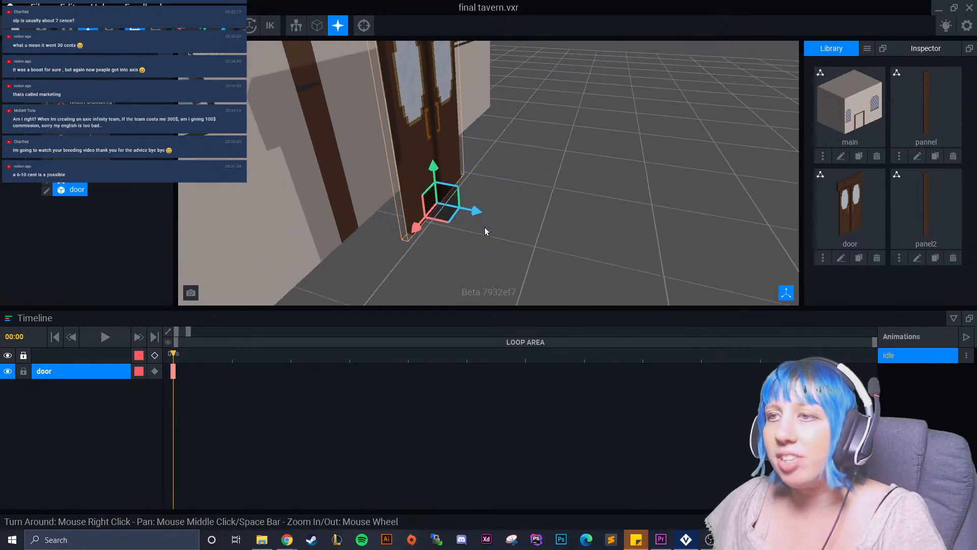
left_click_drag(477, 212, 436, 200)
left_click(501, 192)
right_click_drag(501, 193, 408, 225)
left_click(391, 194)
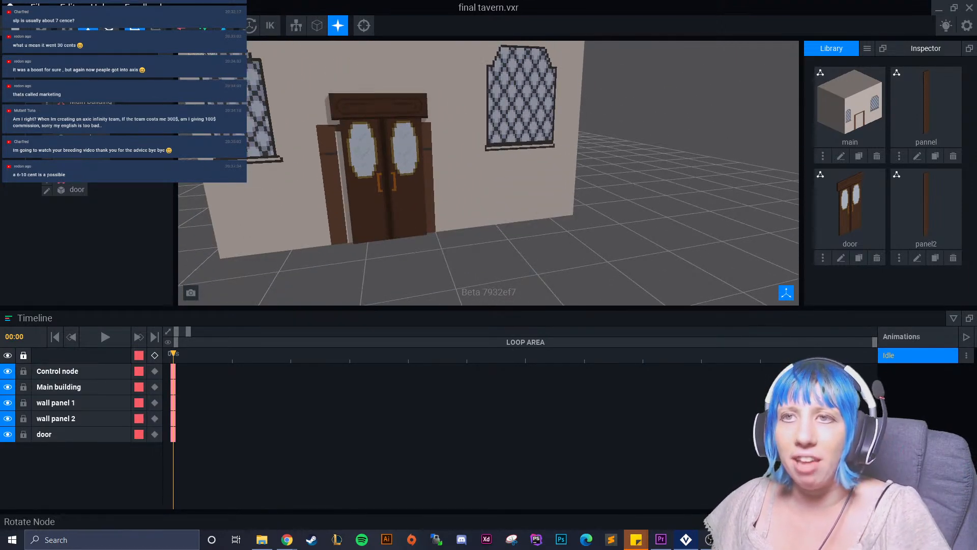
Shift the door slightly sideways toward the left wall panel to adjust its fit between the two panels.
left_click(365, 109)
left_click_drag(396, 200, 402, 202)
left_click(88, 26)
left_click_drag(347, 242, 339, 242)
left_click(431, 271)
scroll(428, 266, "up", 4)
mouse_move(426, 263)
right_mouse_down()
mouse_move(446, 245)
mouse_move(426, 244)
right_mouse_up()
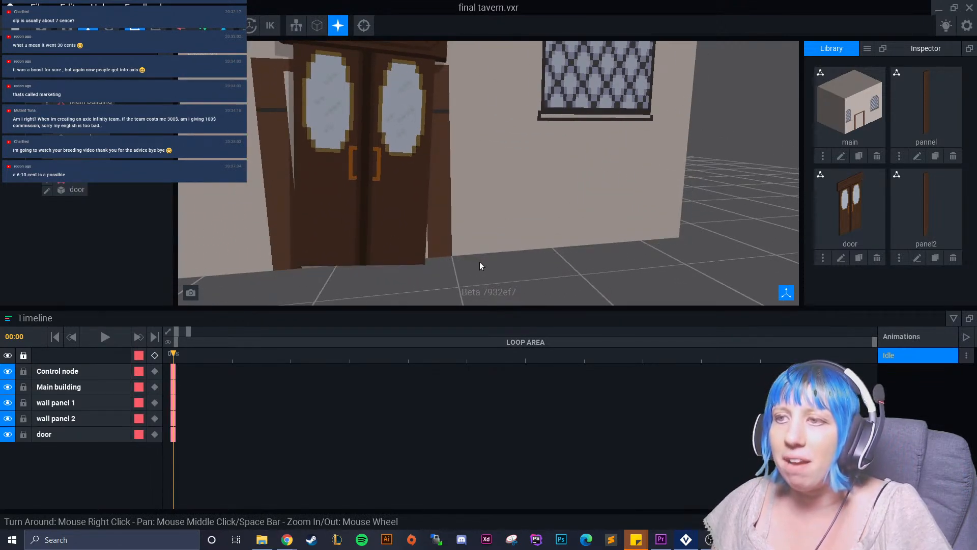
Open the main building model and sample the wall colour #E7DAD4 from the front wall.
scroll(469, 219, "down", 3)
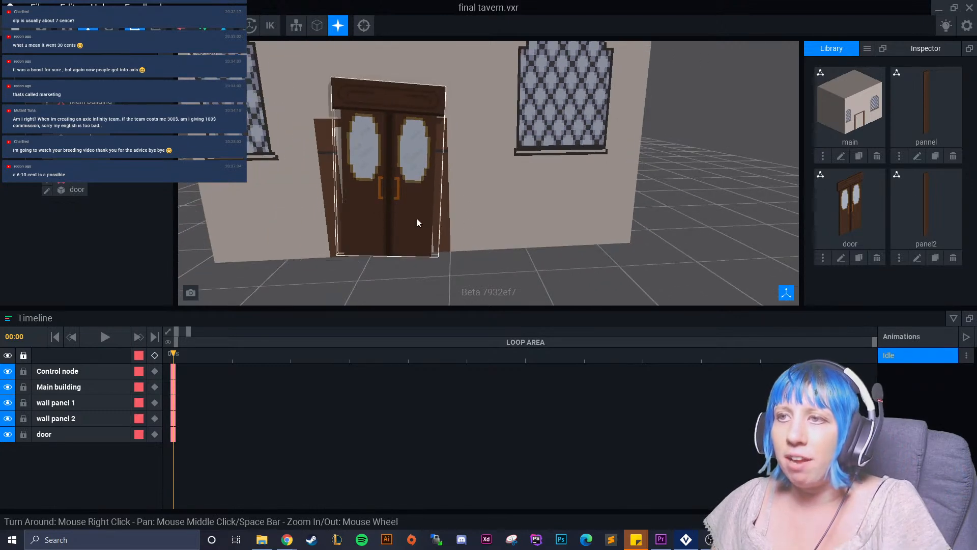
left_click(424, 200)
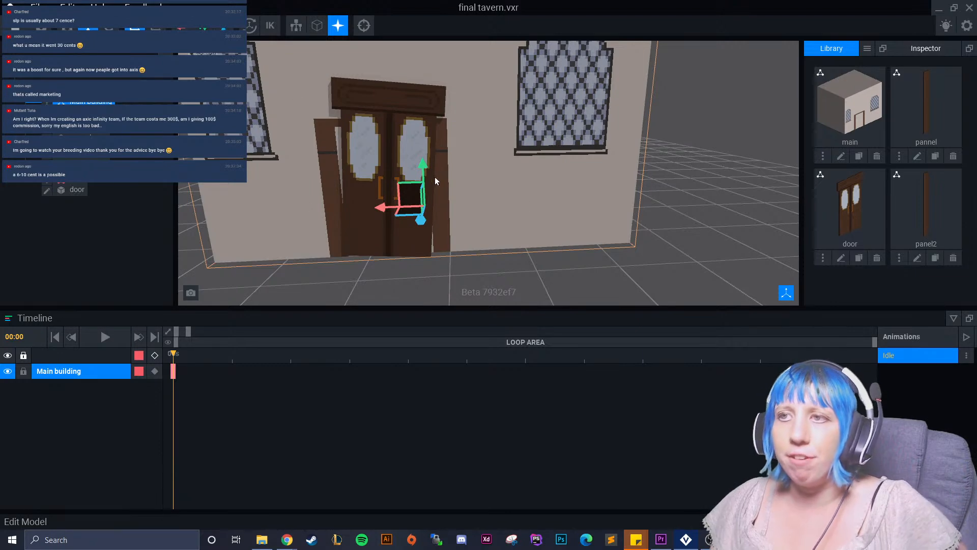
double_click(334, 129)
right_click_drag(384, 275, 417, 318)
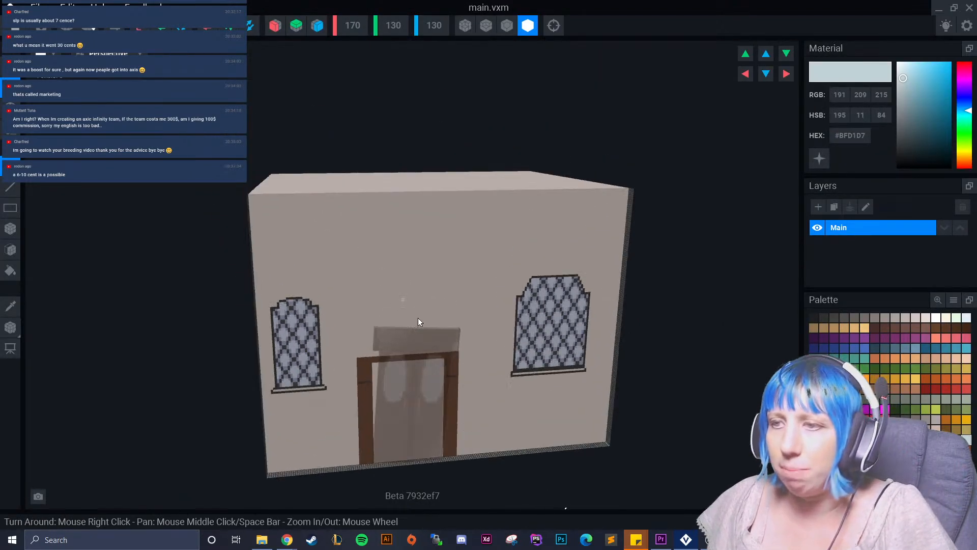
scroll(417, 316, "up", 3)
middle_click_drag(416, 316, 311, 168)
left_click(11, 306)
left_click(199, 208)
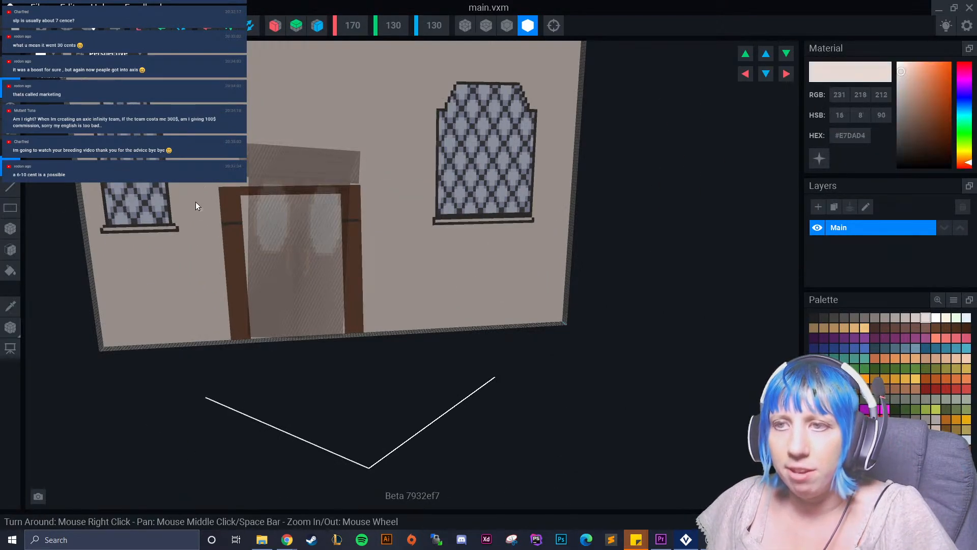
Cover the brown door frame on the front wall with the wall colour using the Box tool, and save and close the model.
left_click(12, 229)
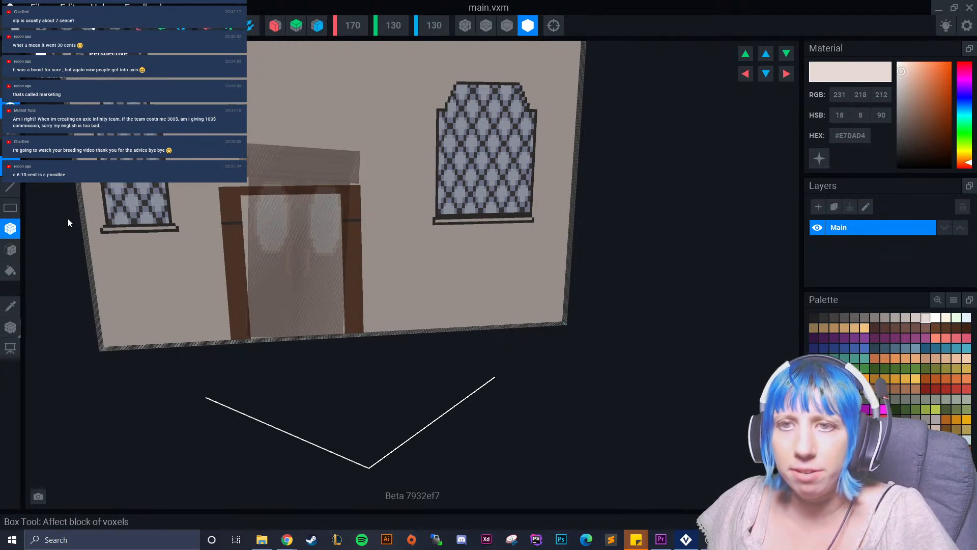
left_click_drag(216, 184, 365, 324)
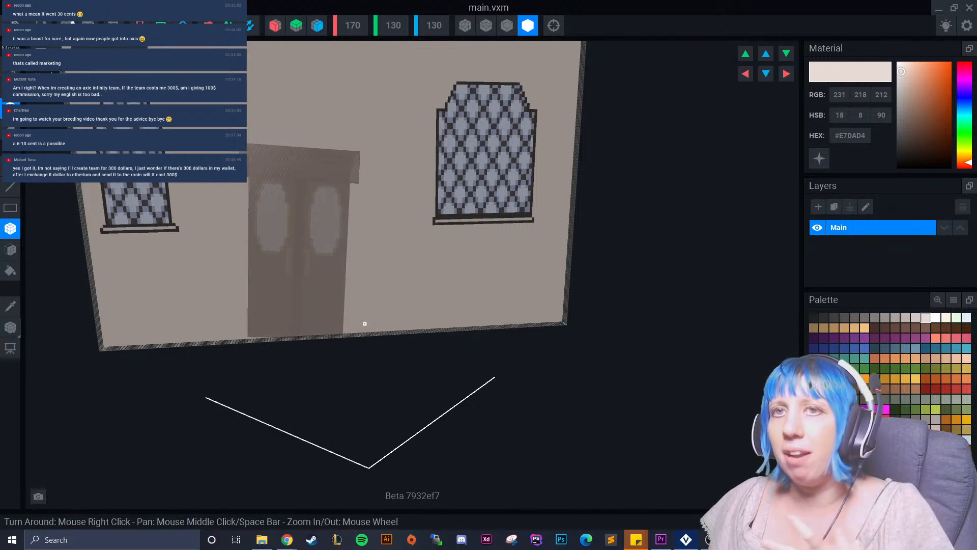
key("Escape")
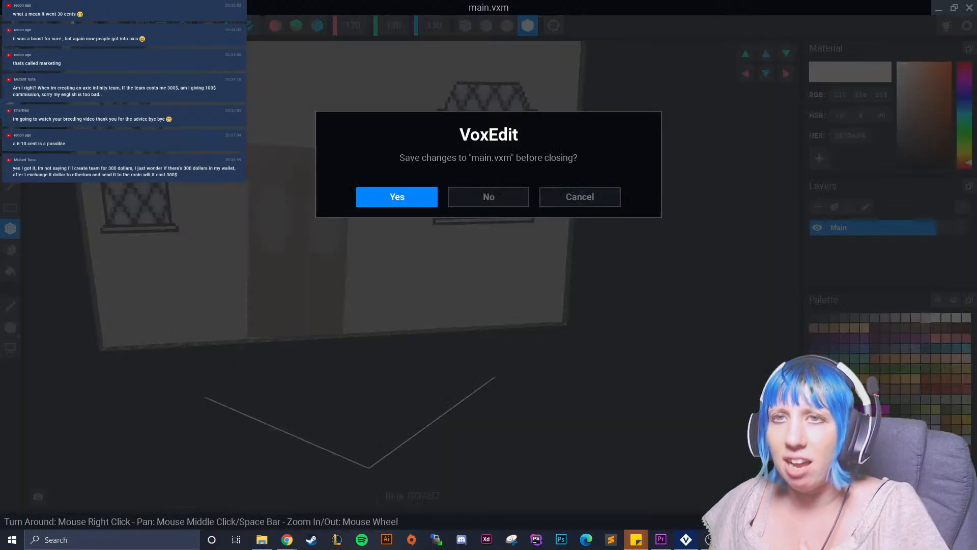
left_click(360, 205)
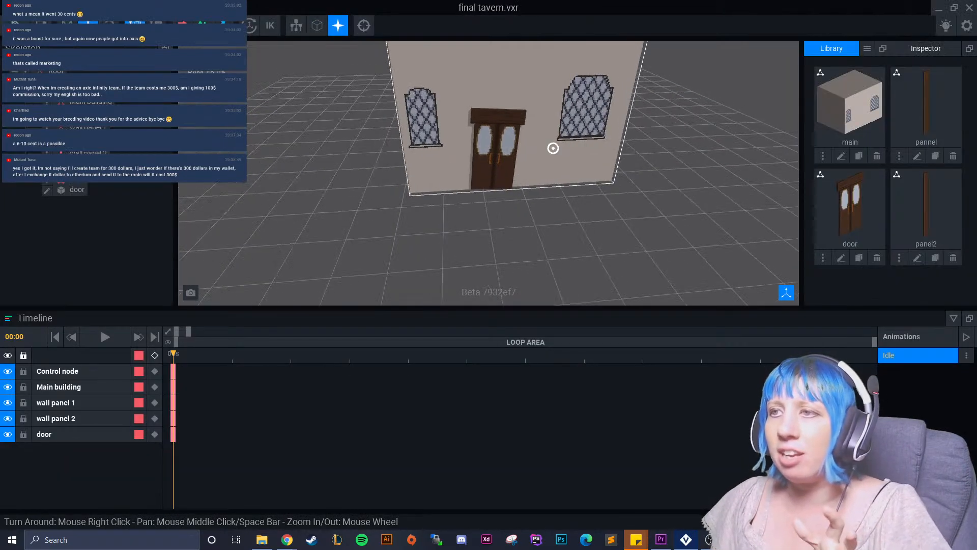
right_click_drag(552, 173, 583, 206)
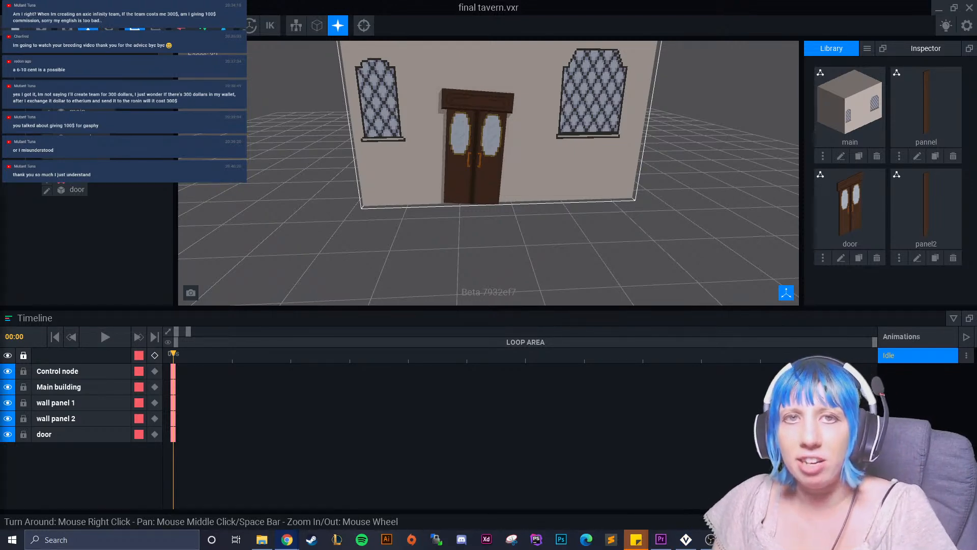
Check the estimated transfer costs on the Etherscan gas tracker in the browser and return to the tavern rig in VoxEdit.
key("alt+Tab")
double_click(296, 210)
triple_click(291, 210)
left_click(283, 213)
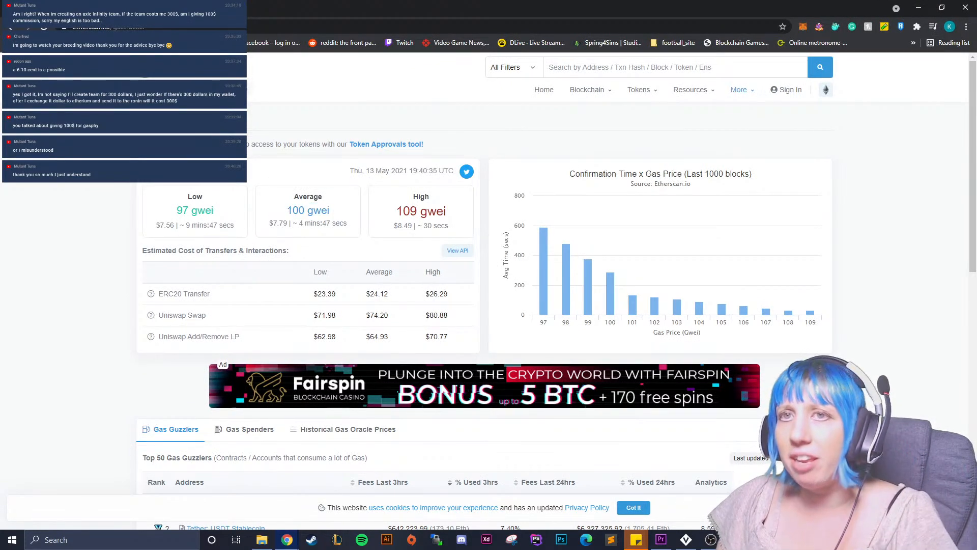
key("alt+Tab")
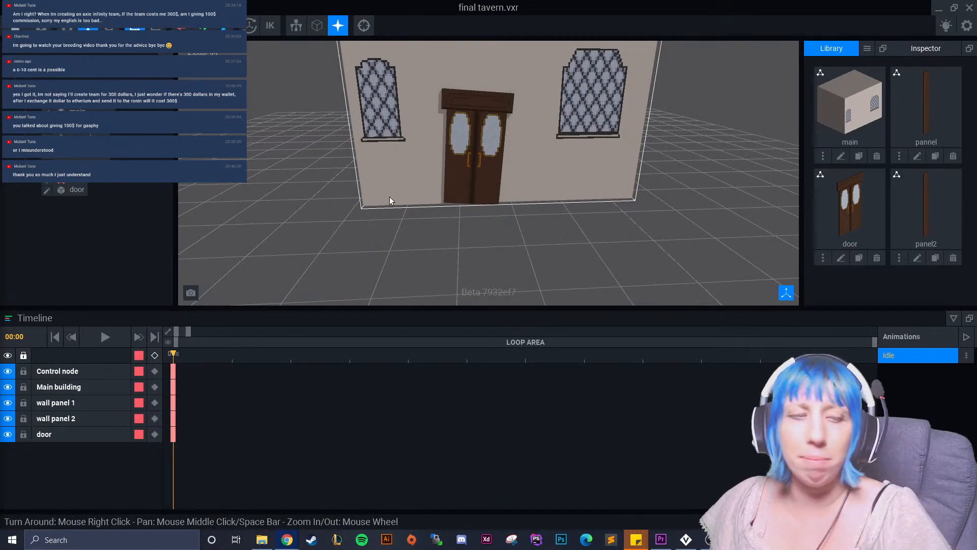
Select the door in the rig and nudge it along its depth axis to seat it against the front wall.
left_click(533, 241)
right_click_drag(532, 237, 530, 239)
scroll(428, 242, "up", 2)
left_click(377, 243)
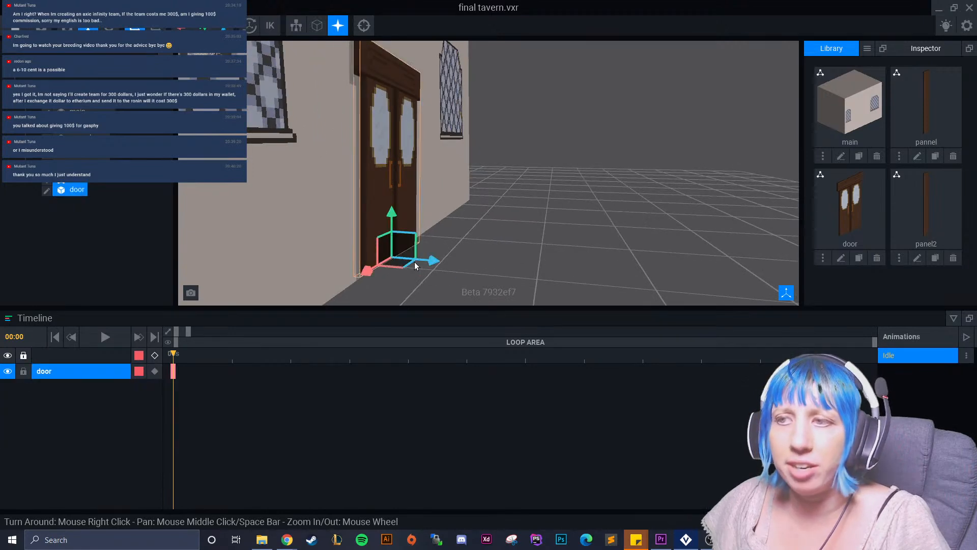
left_click_drag(429, 258, 427, 258)
Adjust the door's height by about 1.1 along its vertical axis.
left_click(502, 258)
right_click_drag(502, 258, 500, 259)
scroll(523, 241, "up", 3)
right_click_drag(508, 207, 503, 207)
left_click(503, 211)
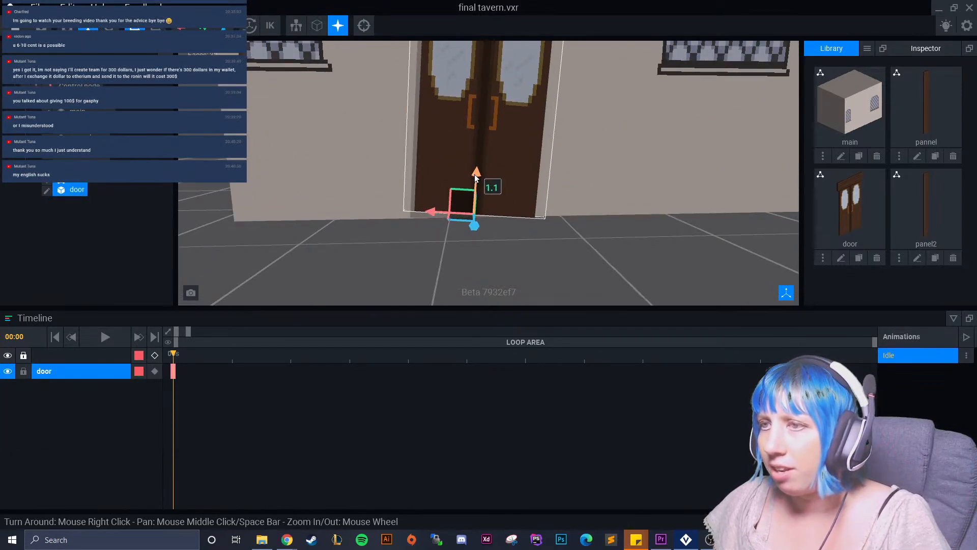
left_click(595, 275)
right_click_drag(595, 275, 560, 269)
scroll(560, 268, "down", 5)
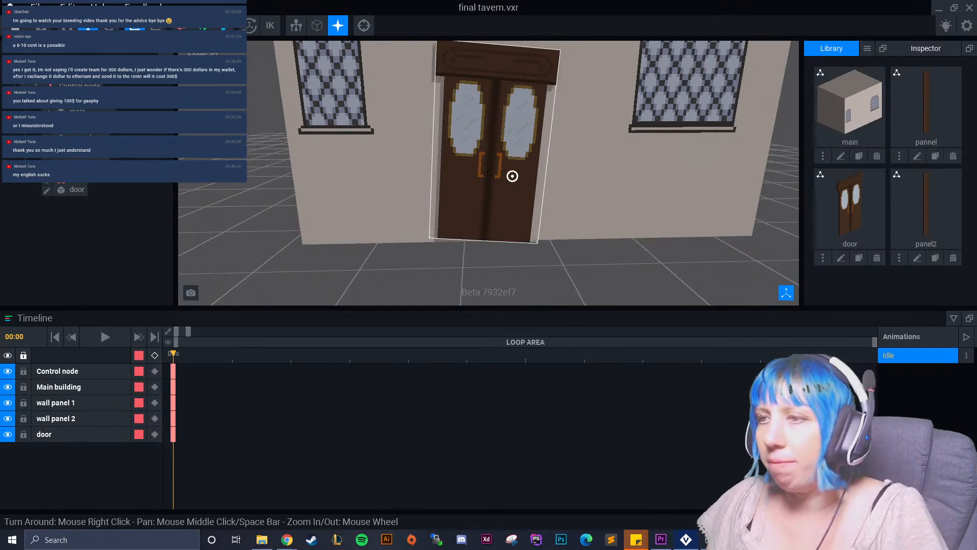
Examine the tavern's front from several distances and angles to check how the door sits between the windows.
right_click_drag(512, 176, 538, 135)
scroll(539, 135, "down", 2)
scroll(538, 137, "down", 3)
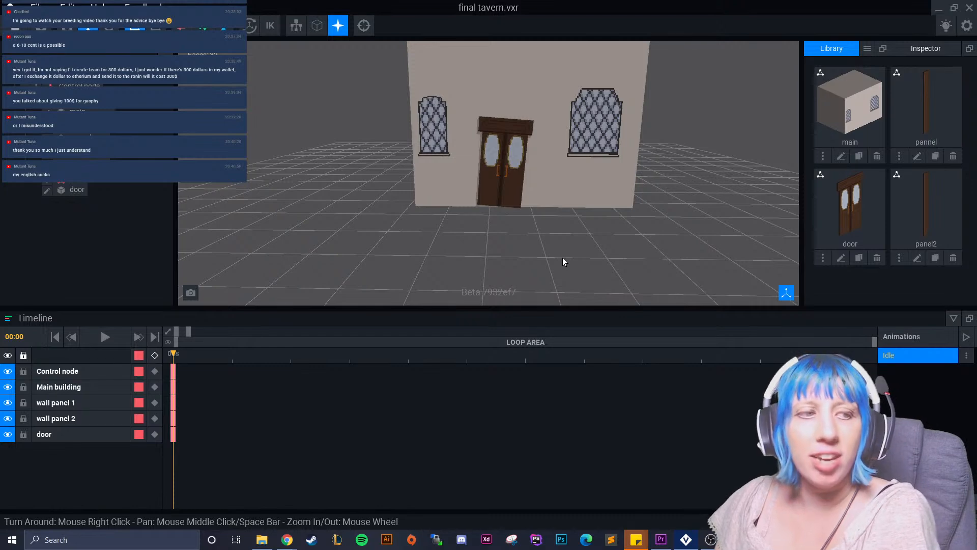
right_click_drag(525, 235, 550, 251)
scroll(546, 278, "up", 3)
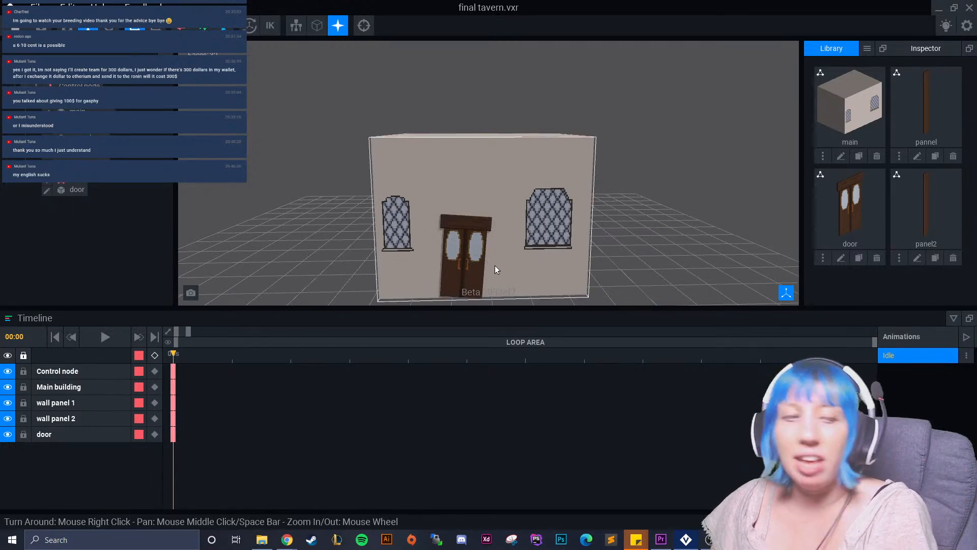
scroll(465, 258, "up", 3)
scroll(485, 270, "up", 5)
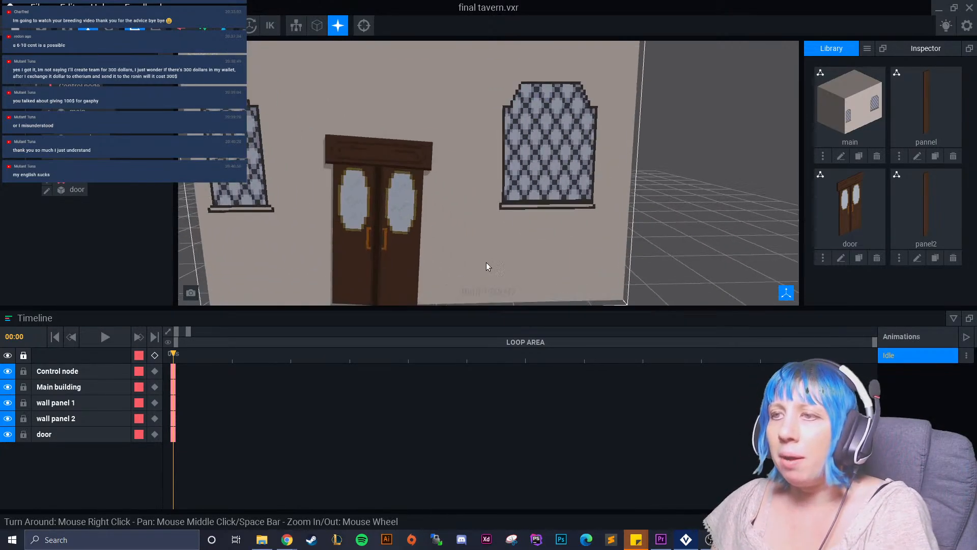
middle_click_drag(383, 241, 435, 202)
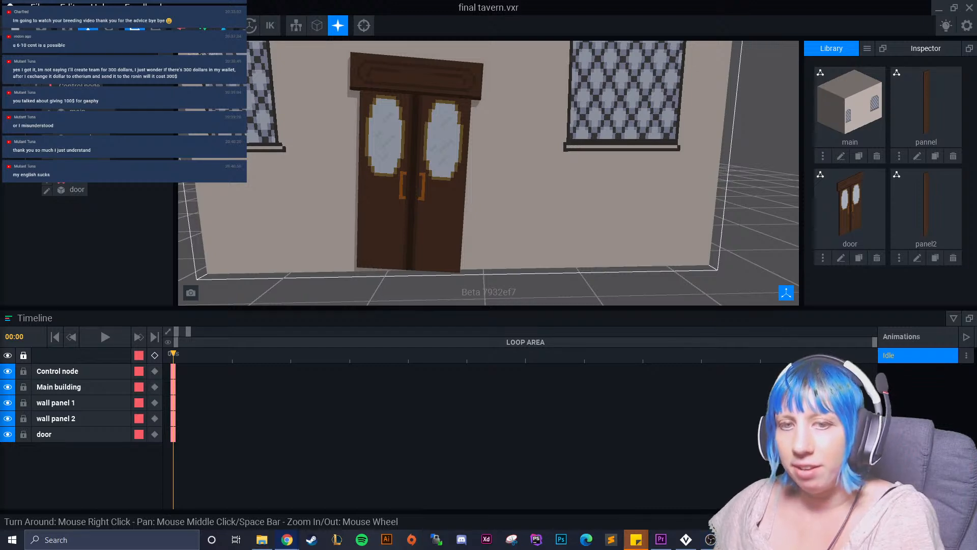
right_click_drag(548, 188, 486, 201)
scroll(487, 202, "down", 3)
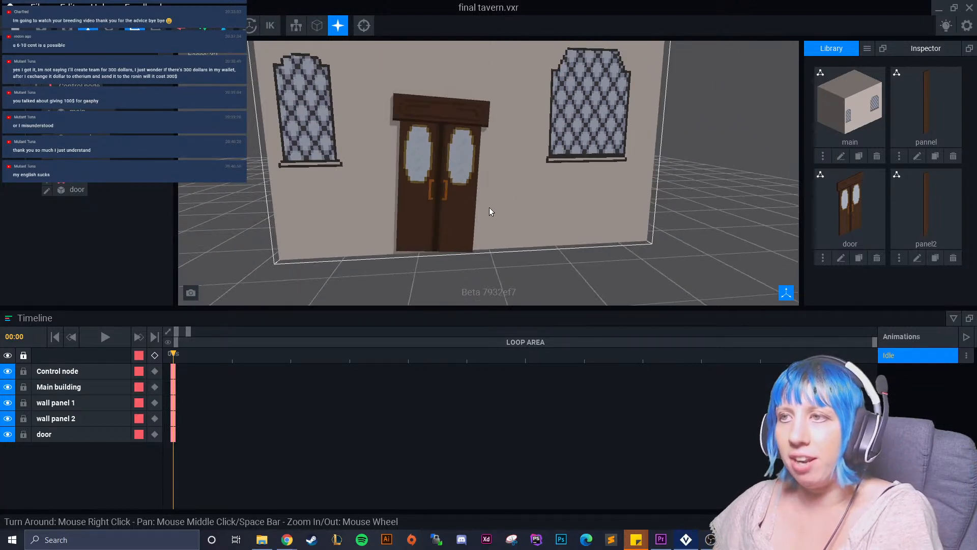
scroll(491, 224, "down", 5)
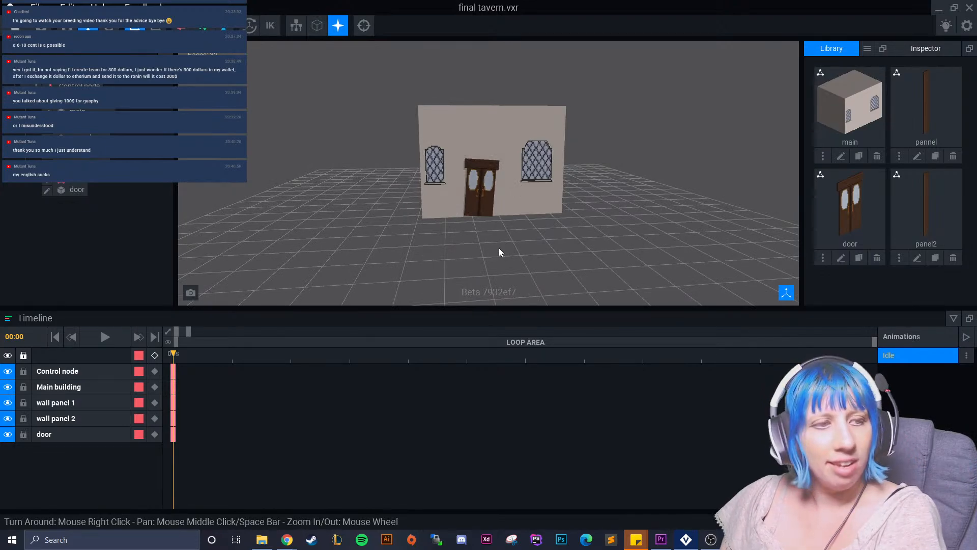
right_click_drag(505, 222, 504, 222)
scroll(482, 244, "up", 3)
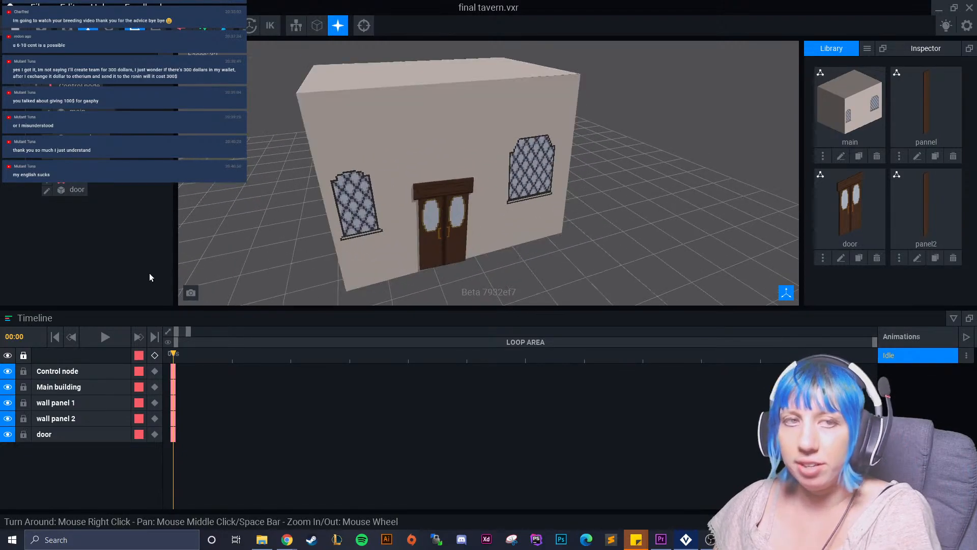
scroll(476, 151, "down", 3)
right_click_drag(475, 151, 436, 181)
scroll(448, 199, "up", 4)
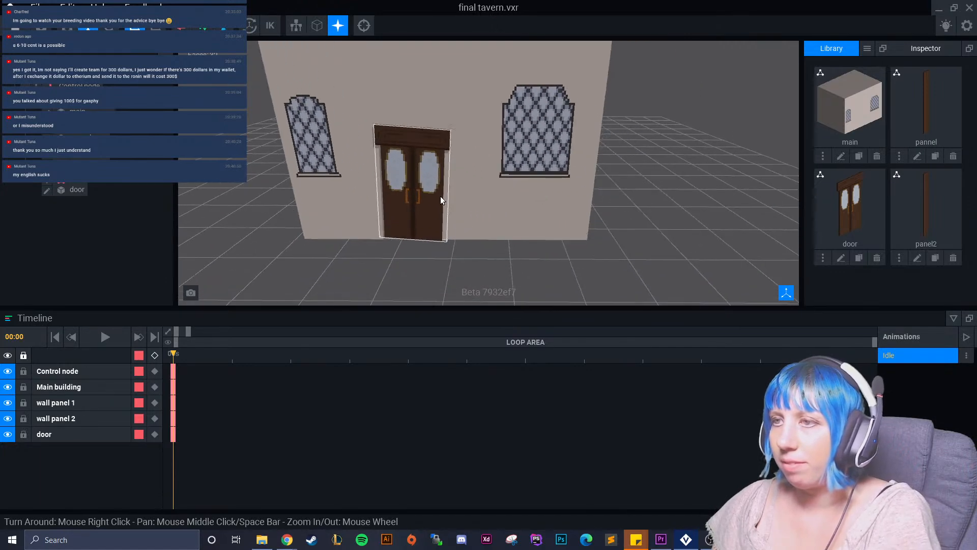
scroll(441, 198, "down", 5)
right_click_drag(459, 220, 441, 219)
Export the rig for the marketplace, choosing the exterior thumbnail that shows the door between the two windows.
left_click(39, 7)
mouse_move(91, 78)
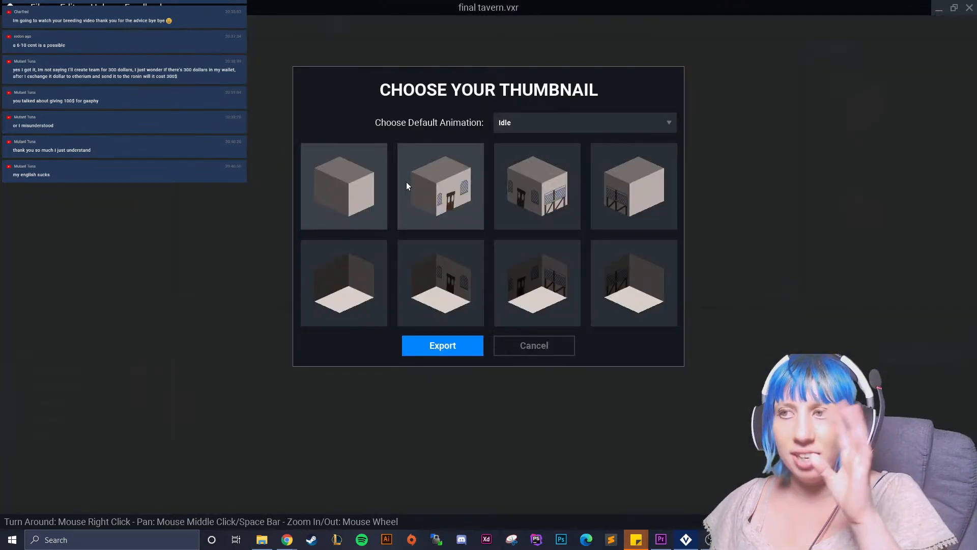
left_click(445, 191)
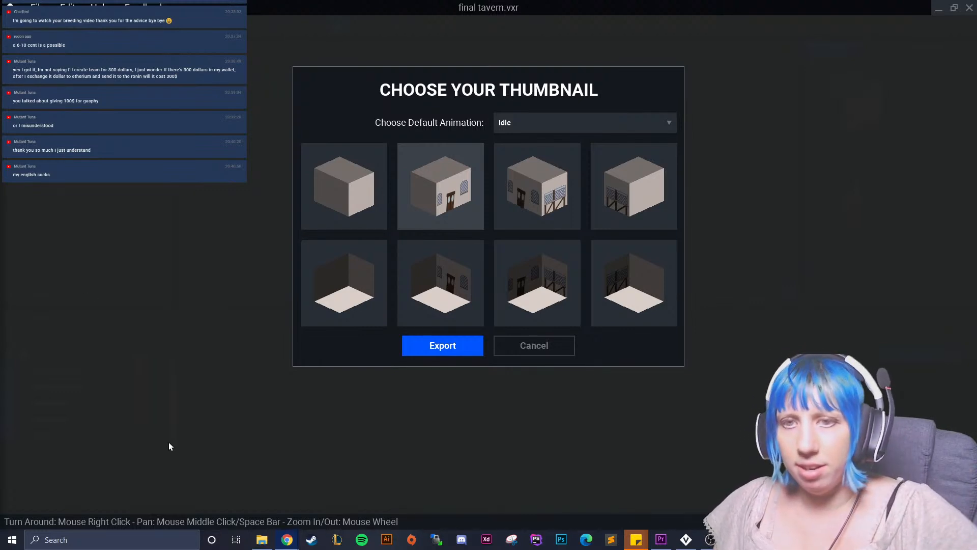
Launch The Sandbox Maker and take a screenshot of the tavern in the VoxEdit viewport.
left_click(125, 536)
type("san")
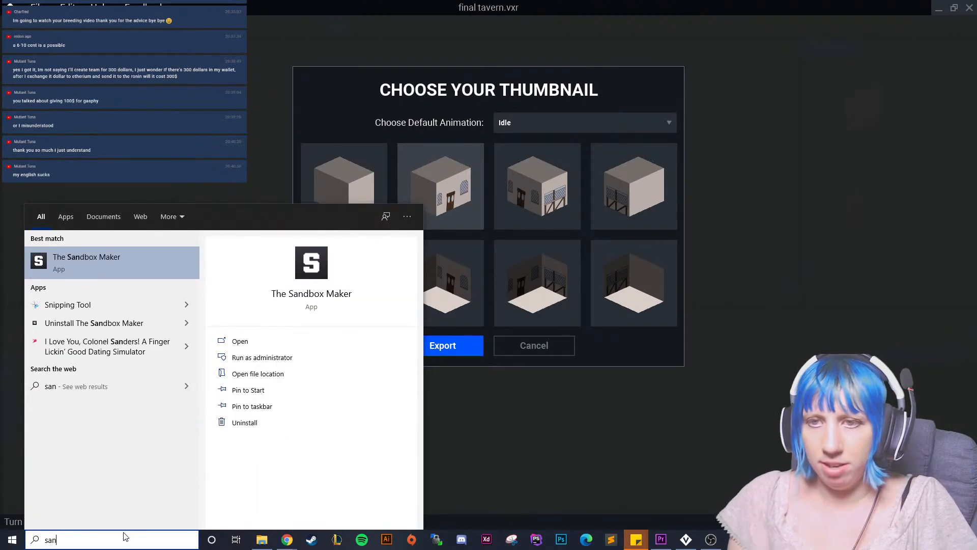
left_click(120, 266)
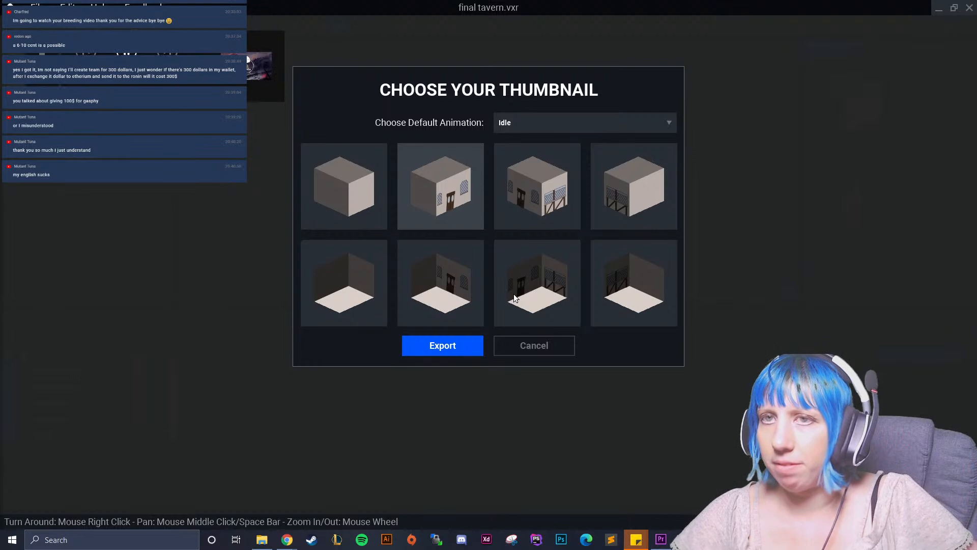
left_click(191, 294)
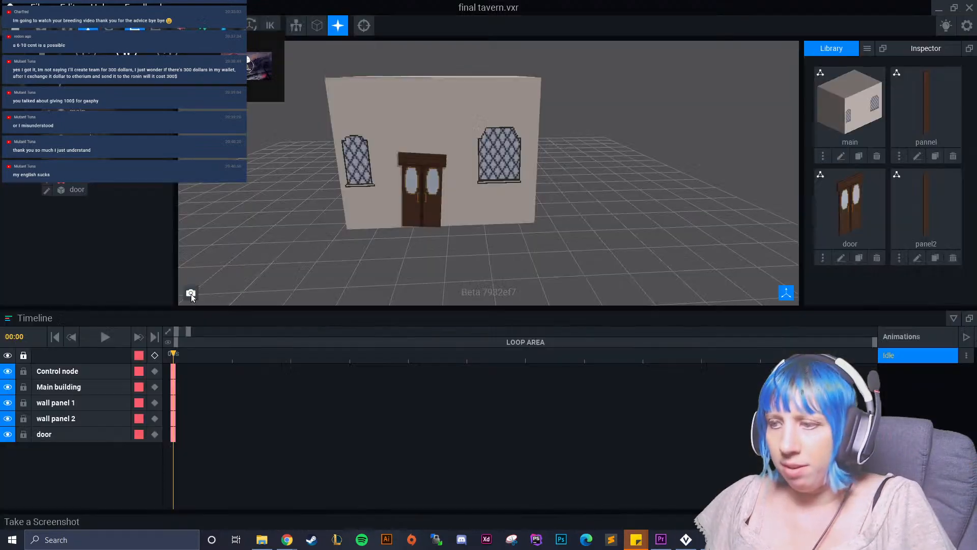
right_click(469, 398)
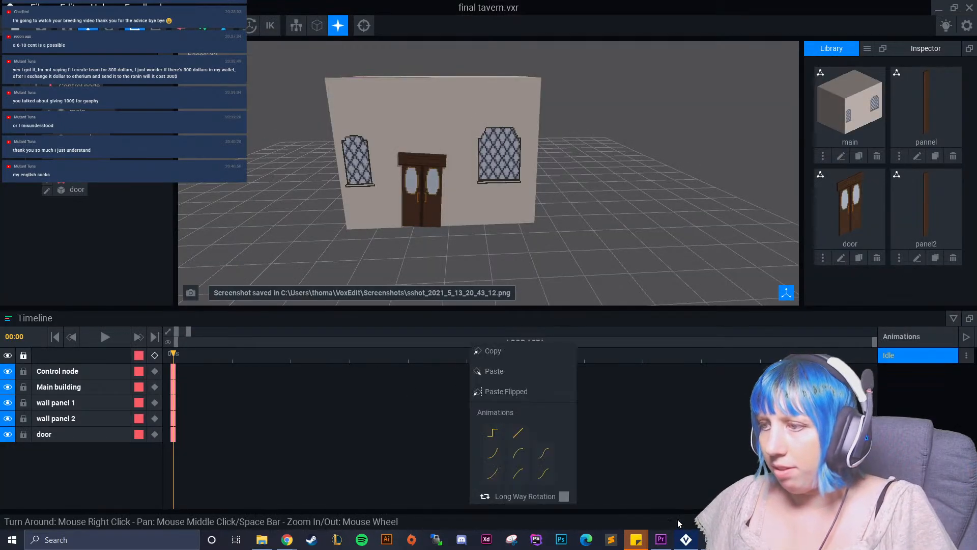
Switch to The Sandbox Maker and open the existing "sand" experience in the editor.
left_click(692, 438)
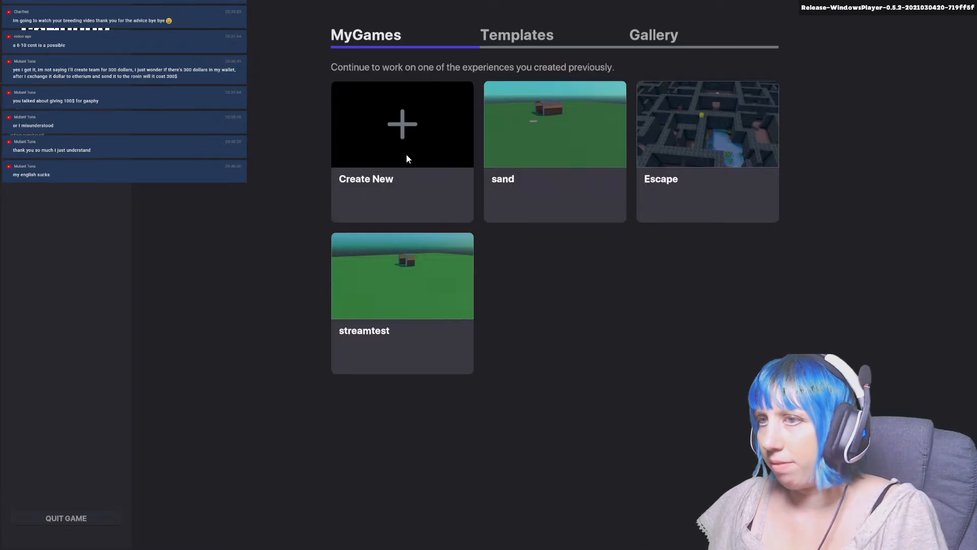
left_click(557, 169)
left_click(520, 378)
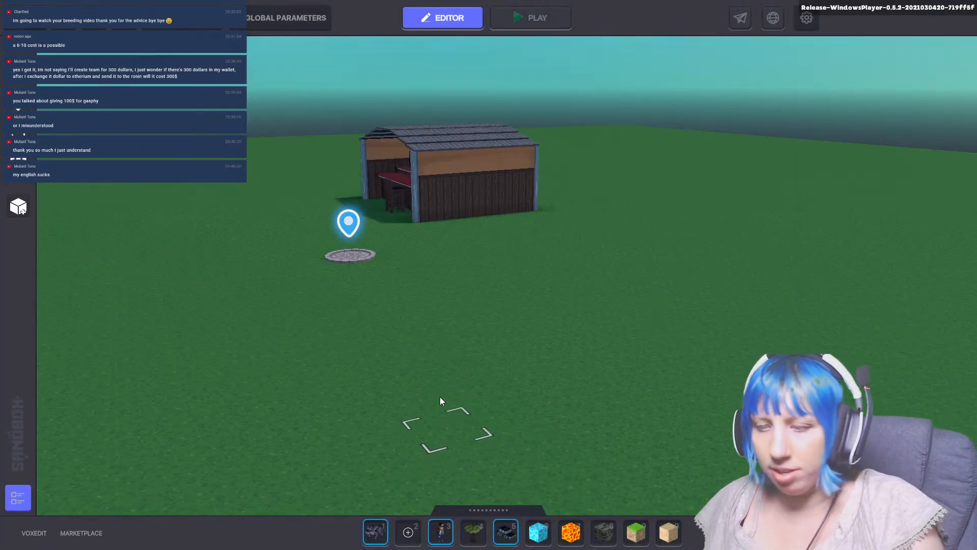
Search the asset library for "tavern tes" and place the tavern test asset beside the wooden shed.
key("Tab")
left_click(228, 283)
type("tavern tes")
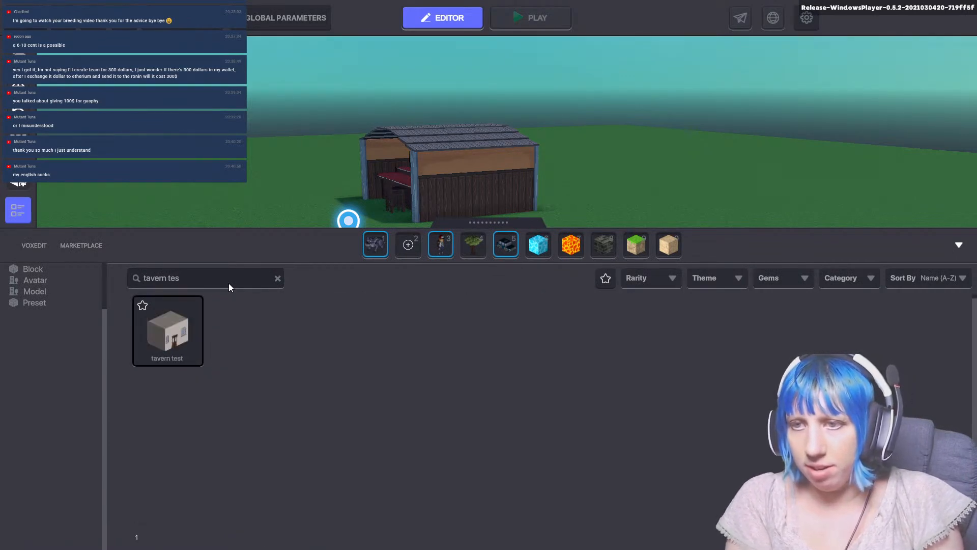
left_click(176, 336)
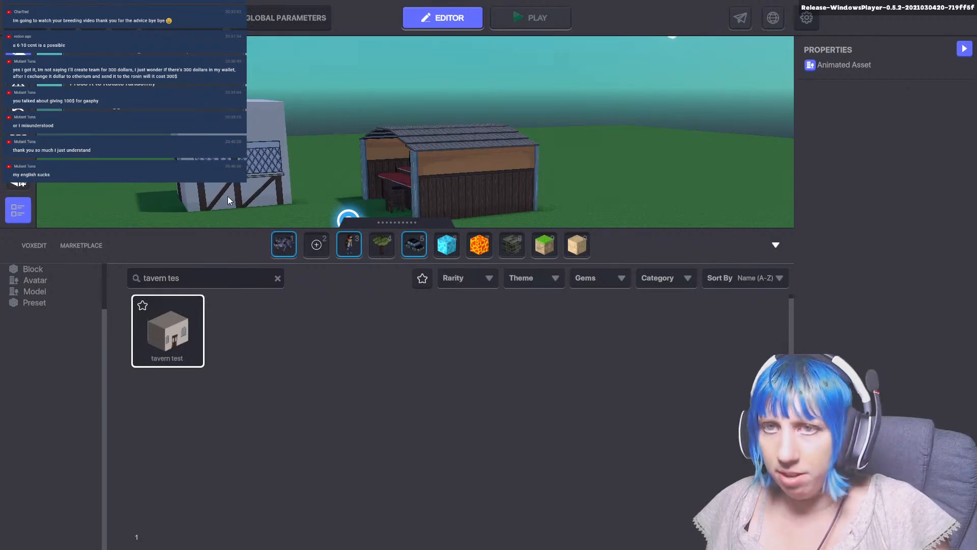
left_click(229, 197)
Rotate the tavern to about 267° around Y so its door faces the spawn point, and move it to about X 56.65, Z 49.32.
left_click_drag(227, 206, 415, 125)
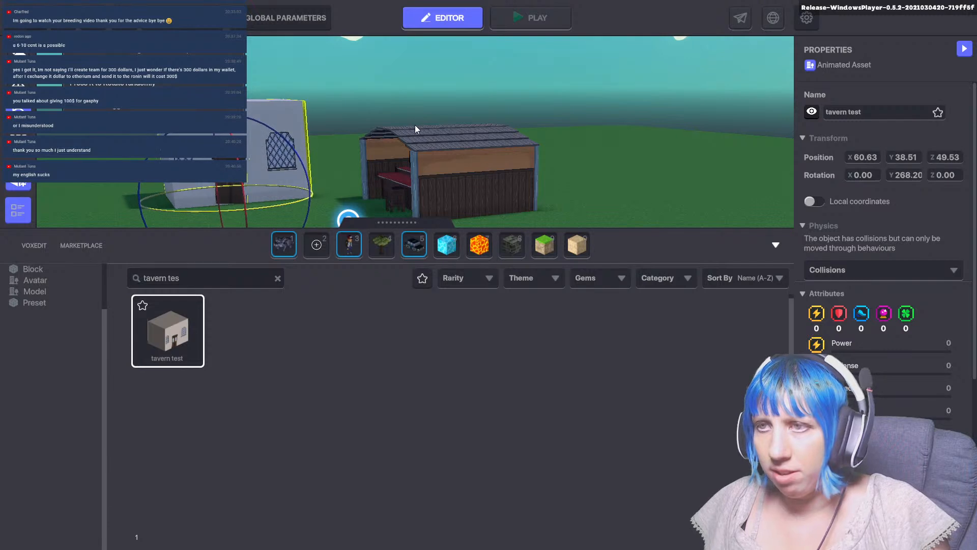
left_click(19, 83)
left_click_drag(248, 209, 270, 226)
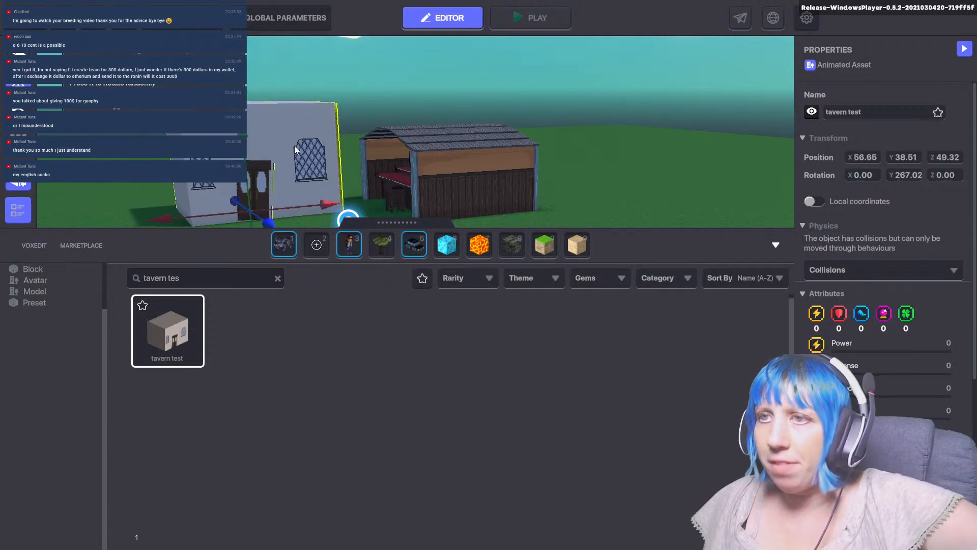
Start a playtest of the scene from the spawn point.
left_click(440, 74)
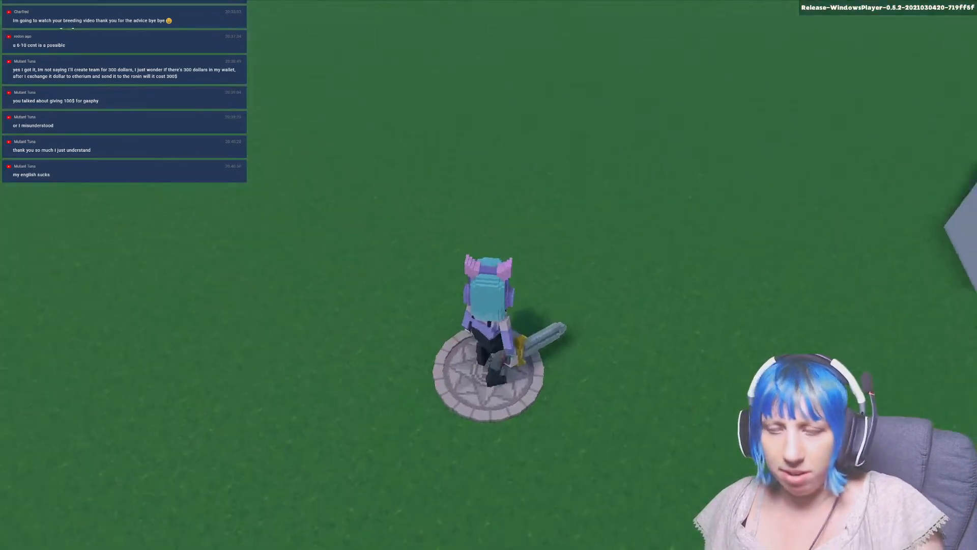
Walk the avatar from the spawn point to the tavern's front door and check its size against the doorway and walls.
key("w")
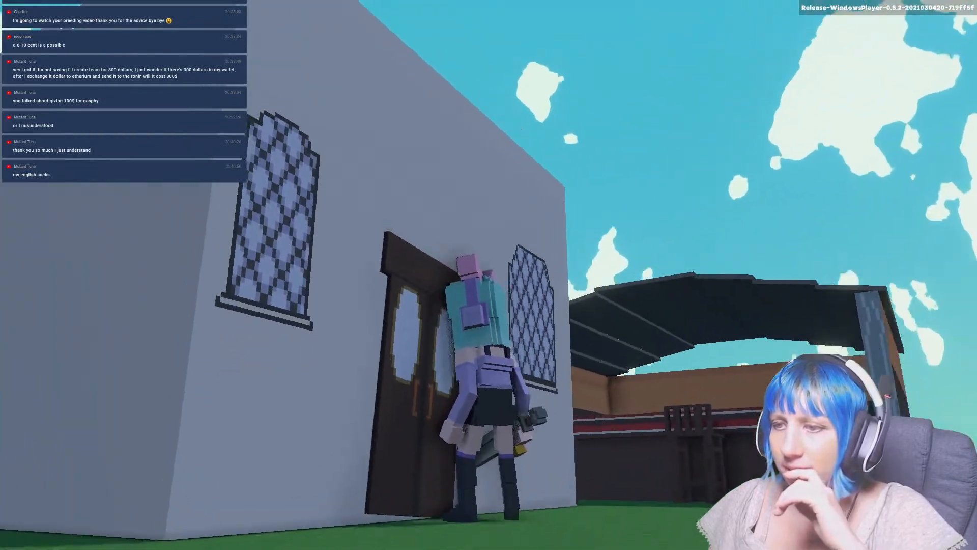
key("d")
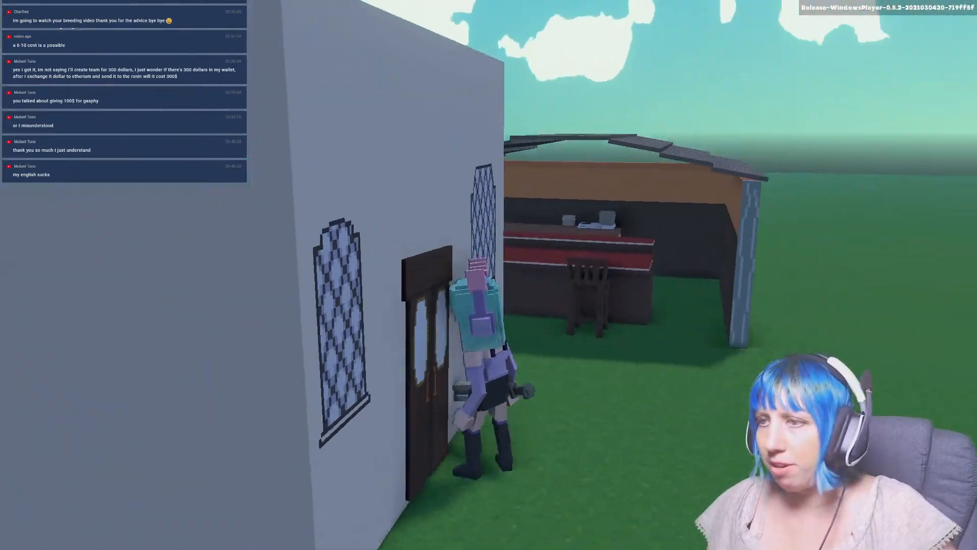
key("w")
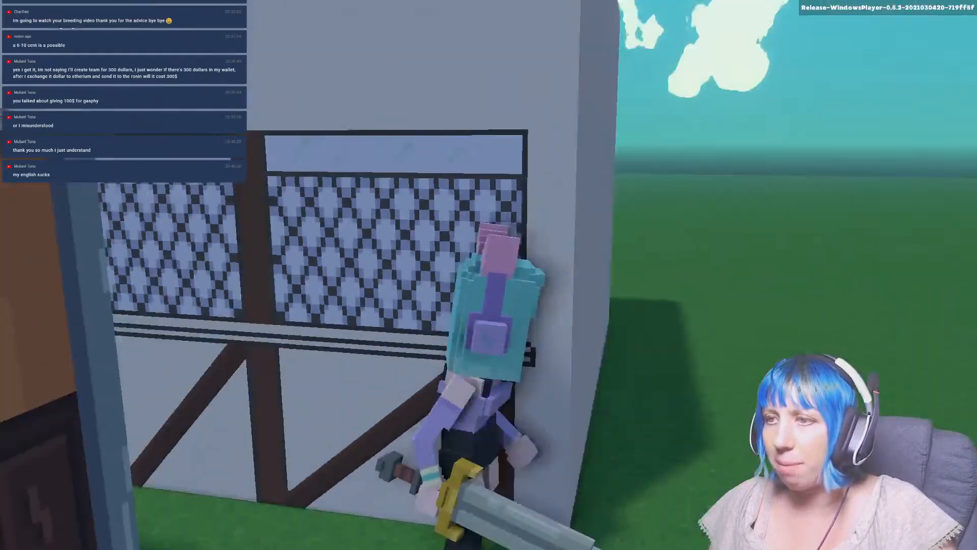
key("w")
key("w")
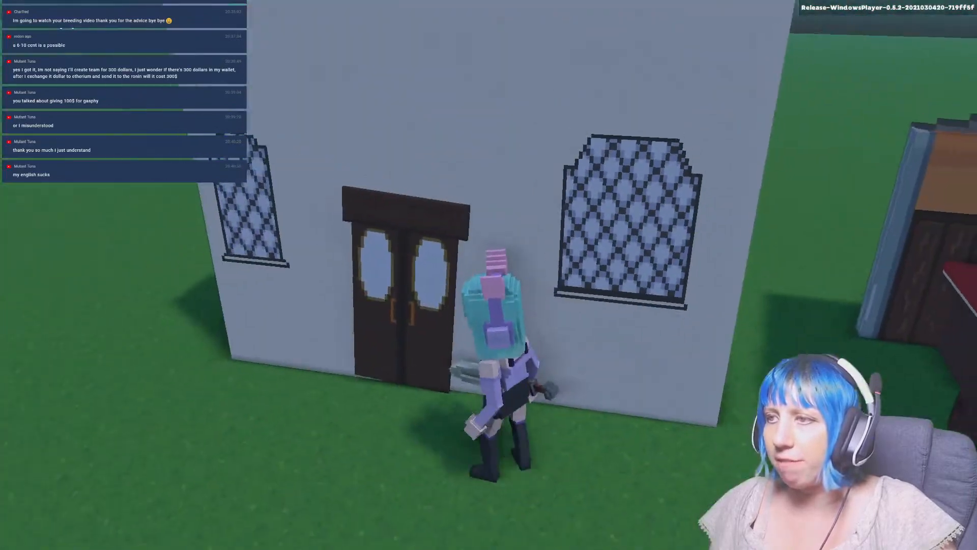
key("w")
key("s")
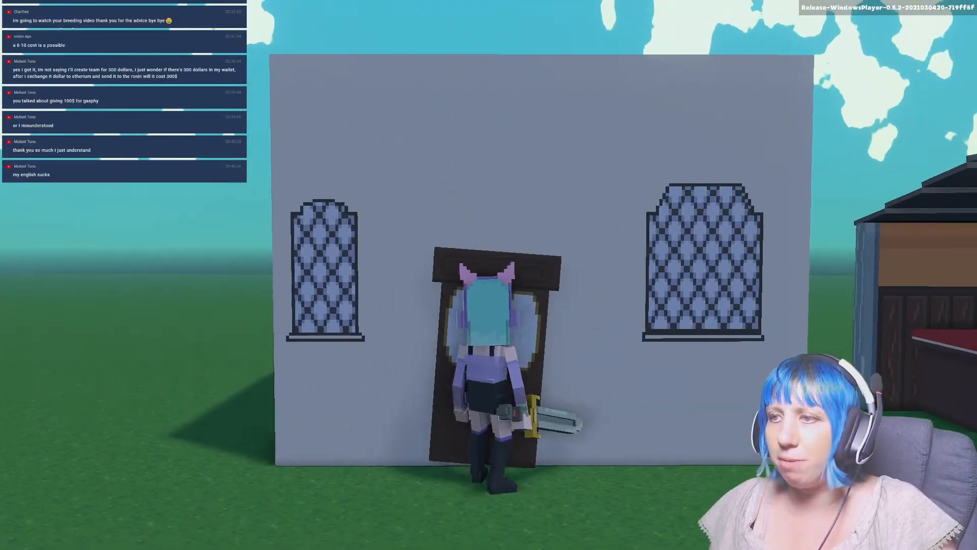
key("w")
key("s")
key("s")
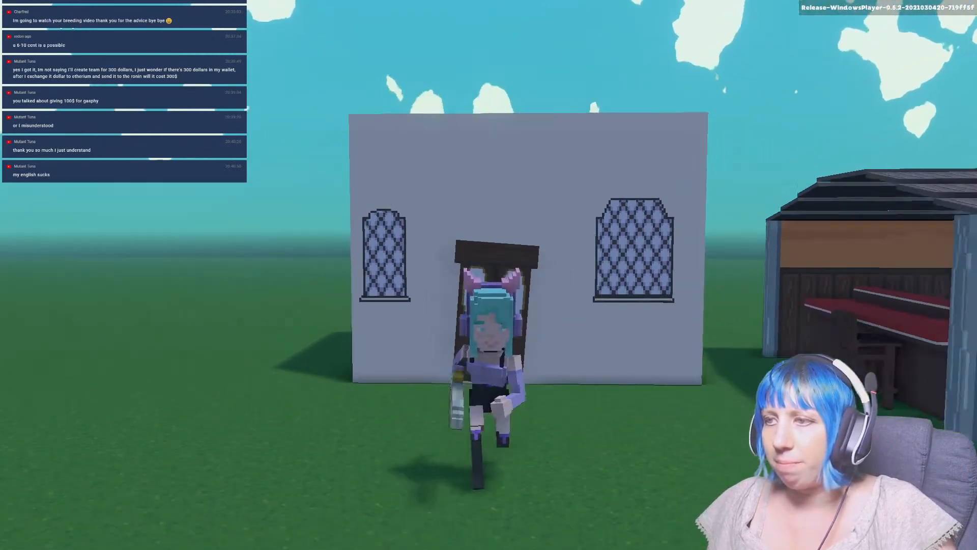
Walk the avatar around the outside of the tavern to examine its scale and walls, ending back at the front door.
key("a")
key("w")
key("w")
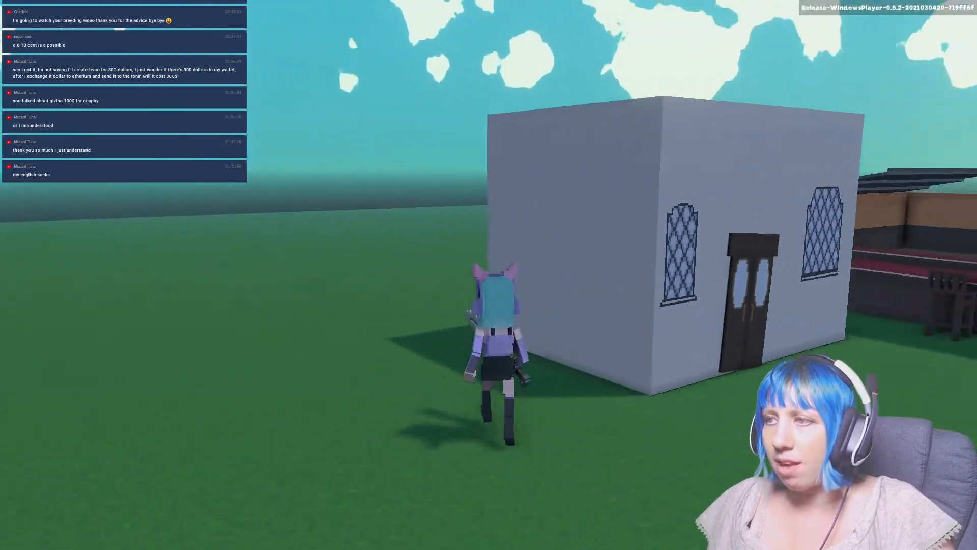
key("d")
key("w")
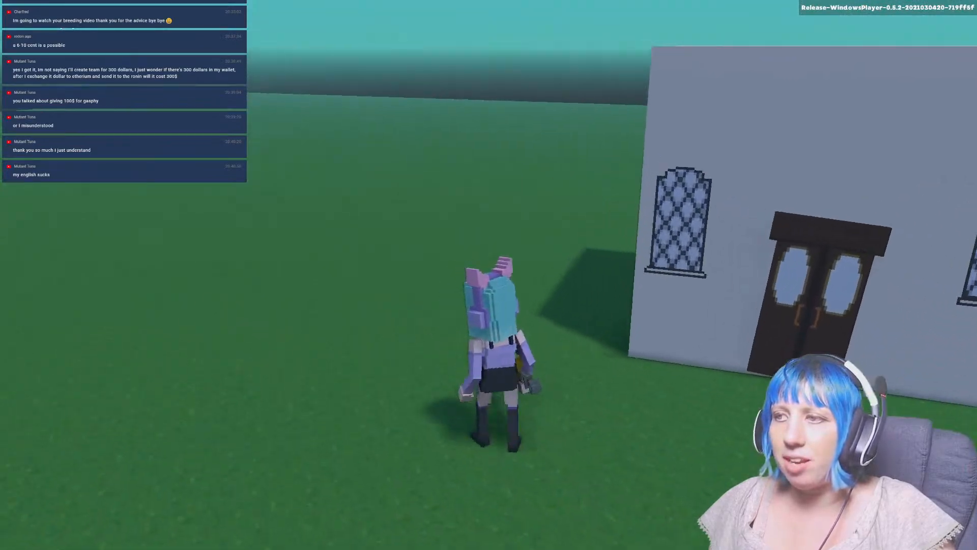
key("d")
key("s")
key("a")
key("w")
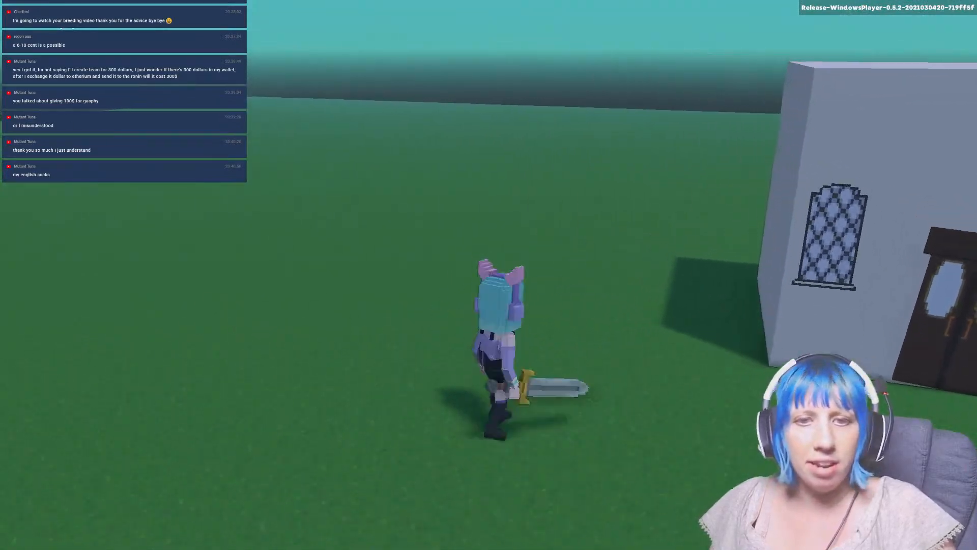
key("d")
key("w")
key("space")
key("w")
key("space")
key("space")
key("d")
key("w")
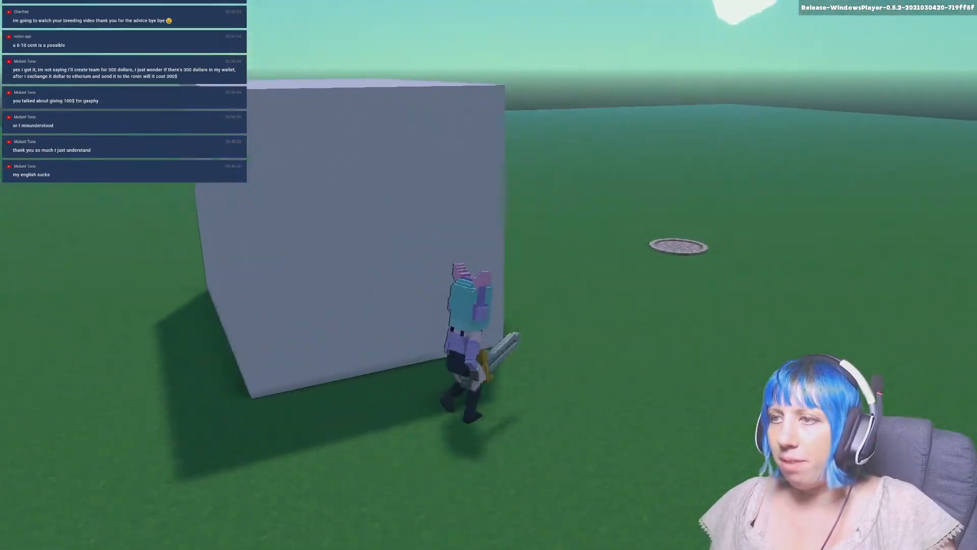
key("d")
key("w")
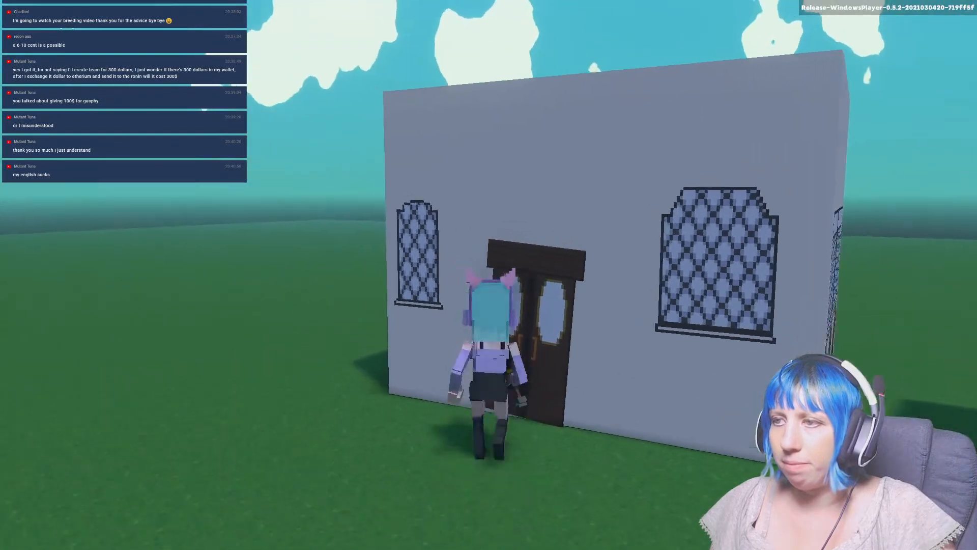
key("w")
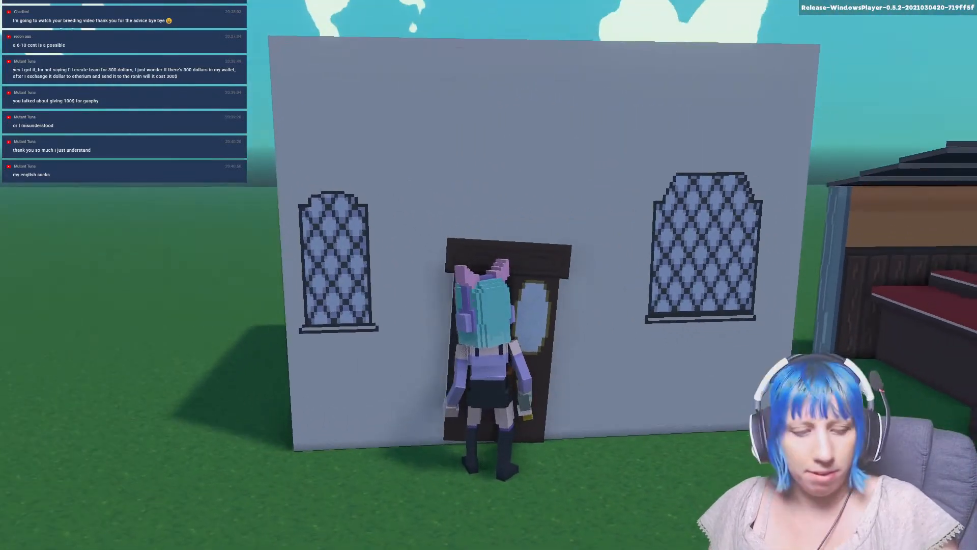
Switch to VoxEdit and open the tavern rig's door model for voxel editing.
key("super")
key("super")
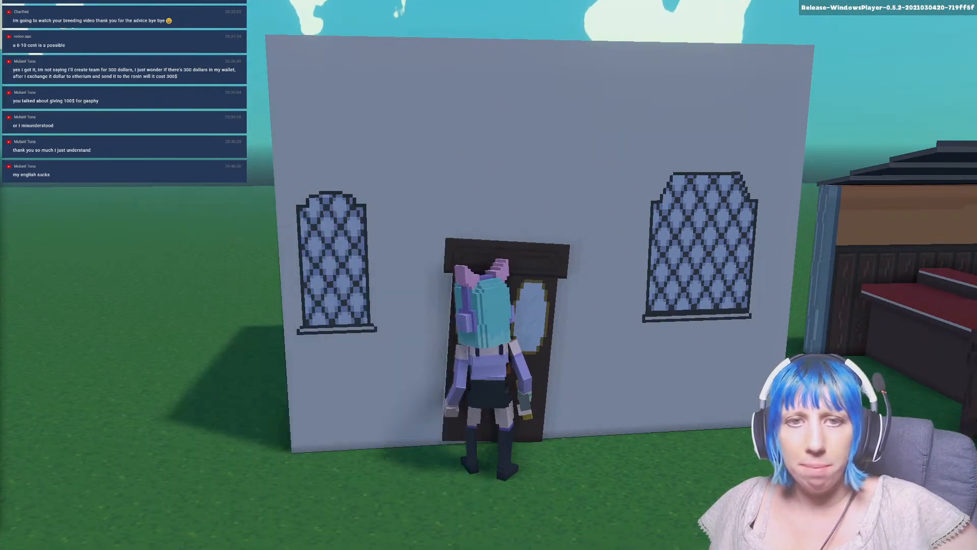
key("super")
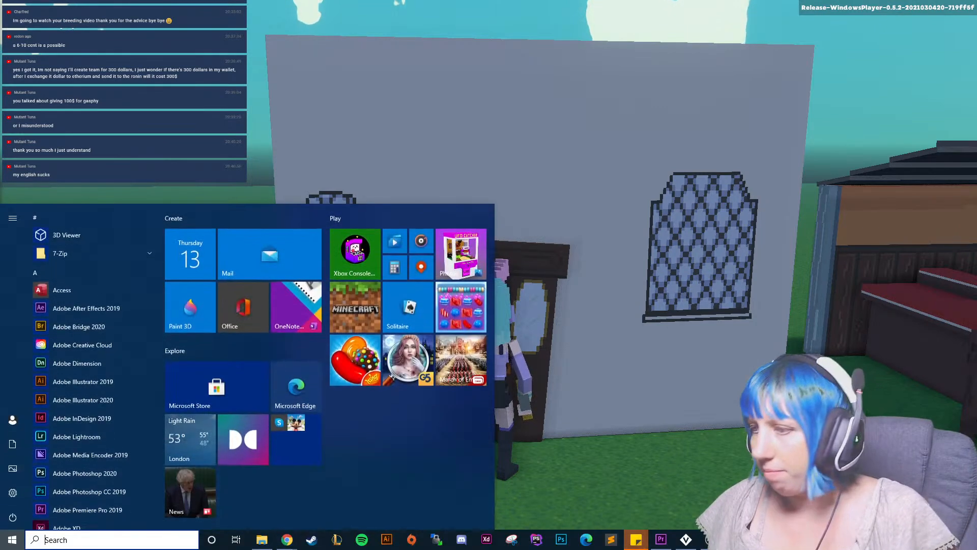
left_click(687, 543)
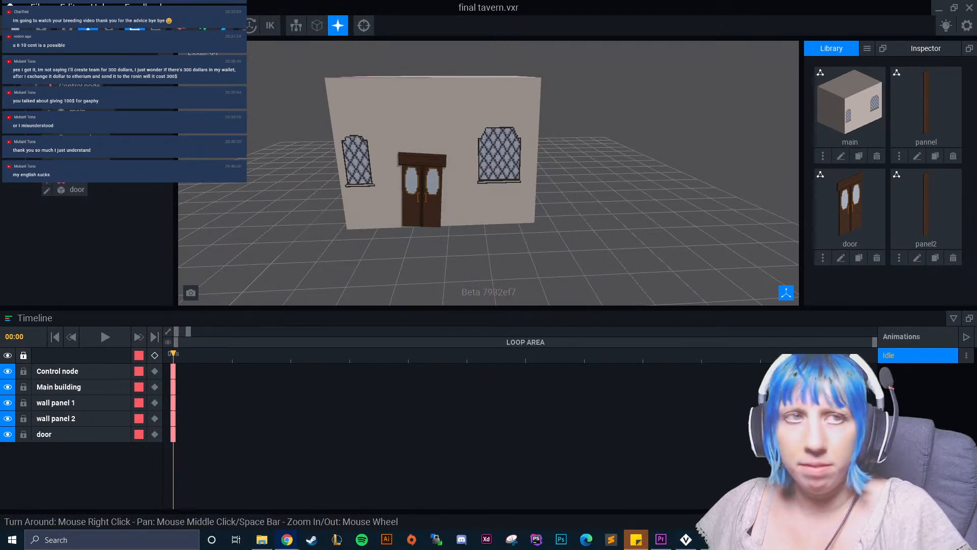
right_click_drag(571, 271, 599, 268)
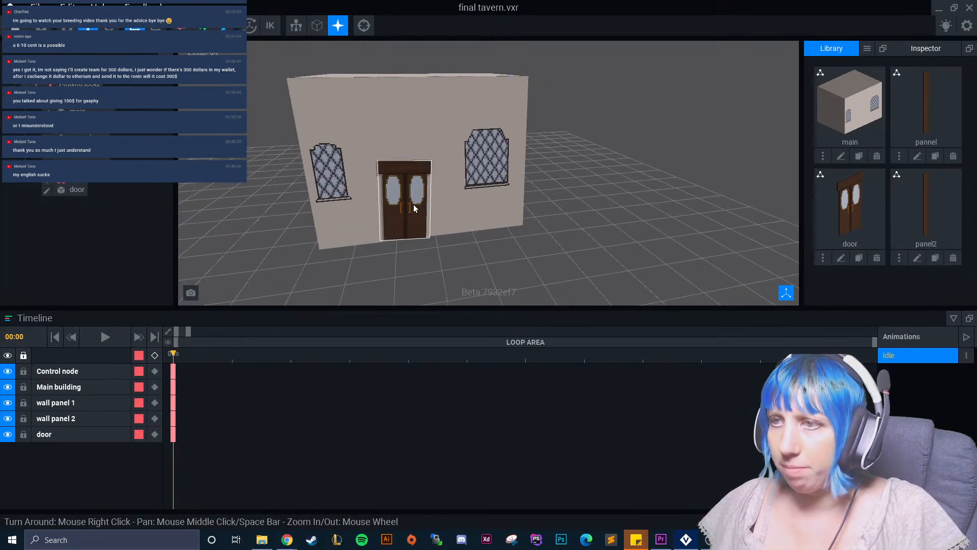
left_click(74, 189)
left_click(47, 191)
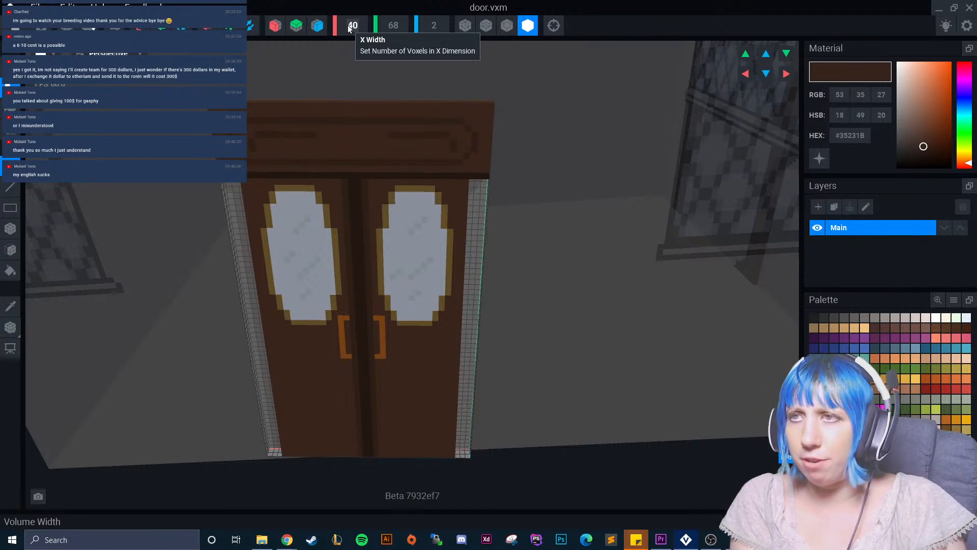
Enlarge the door's volume to a width of 46 voxels and a height of 74 voxels.
key("Return")
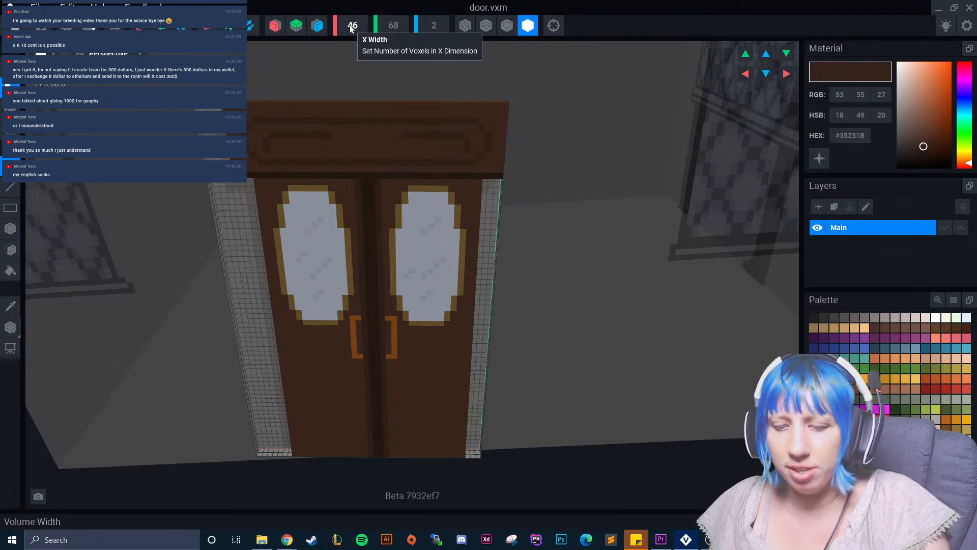
key("Return")
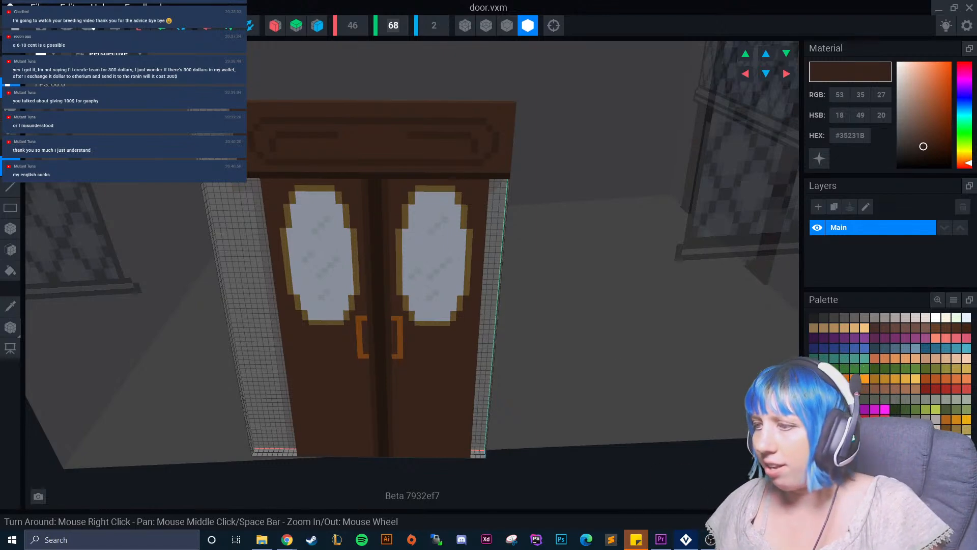
mouse_move(735, 539)
mouse_move(735, 498)
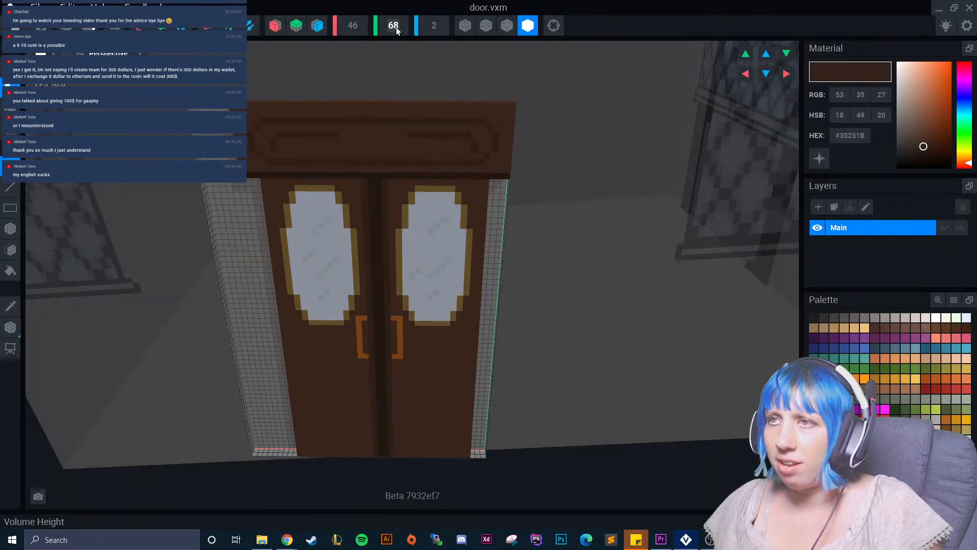
left_click(395, 31)
type("74")
left_click(412, 46)
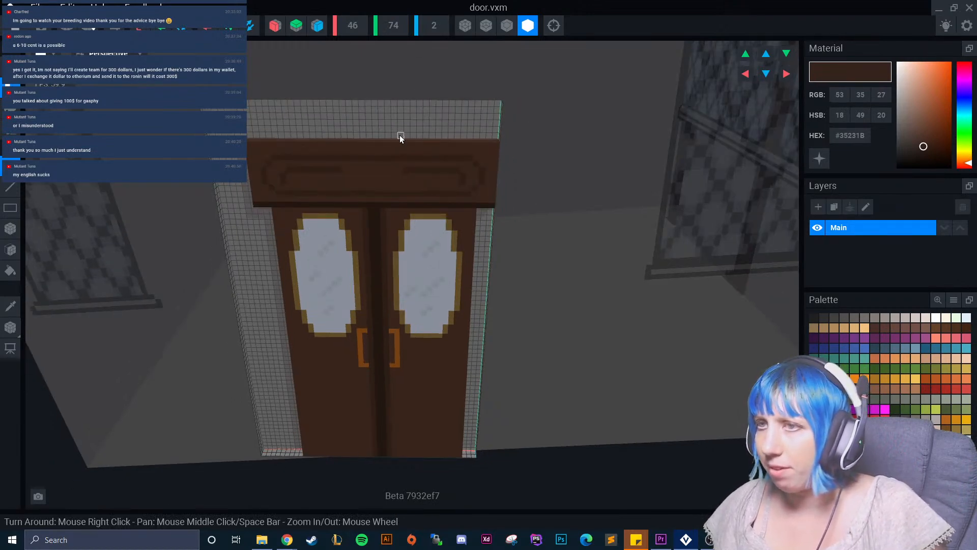
Shift the door's voxels sideways so they sit centred across the width of the enlarged volume.
left_click(744, 74)
left_click(786, 75)
left_click(786, 74)
right_click_drag(377, 253, 290, 223)
With X symmetry on and brown #54382A sampled from the lintel, extend the lintel's faces up and sideways to the volume's edges.
left_click(276, 25)
left_click(10, 305)
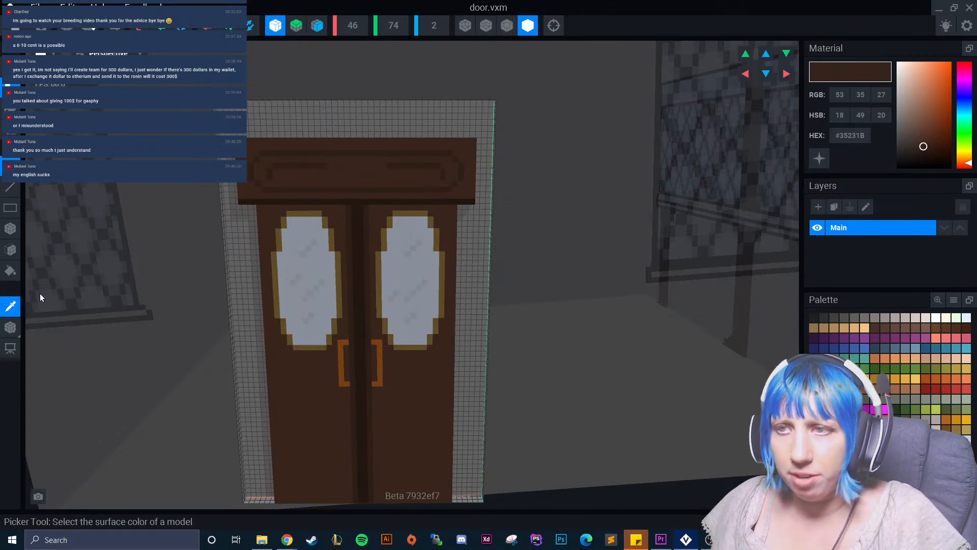
left_click(304, 181)
left_click(10, 250)
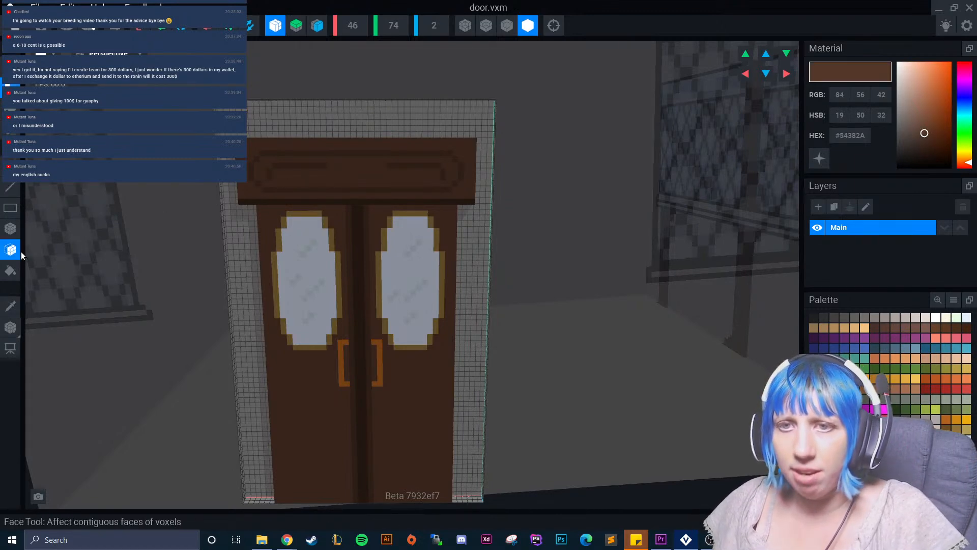
right_click_drag(305, 265, 302, 230)
left_click_drag(326, 168, 334, 142)
right_click_drag(334, 142, 337, 146)
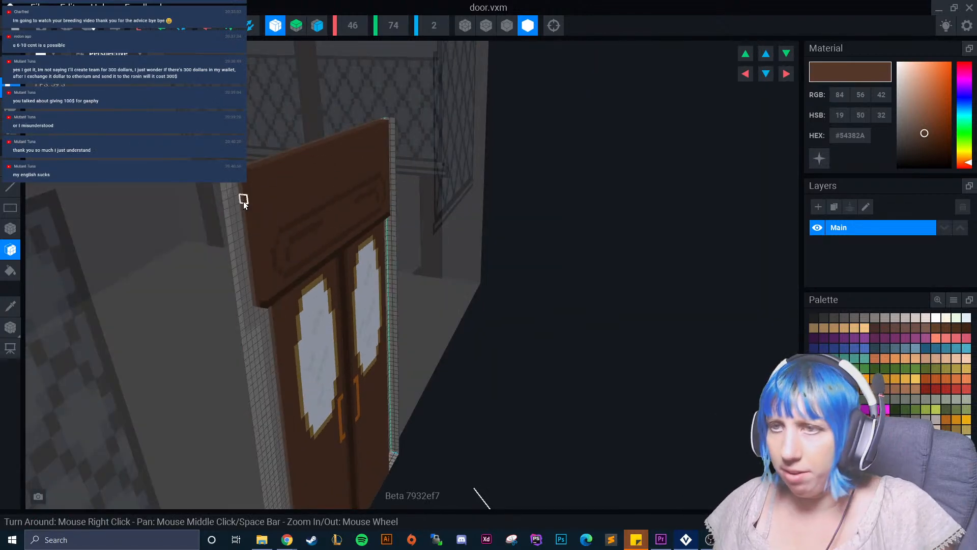
right_click_drag(227, 211, 239, 322)
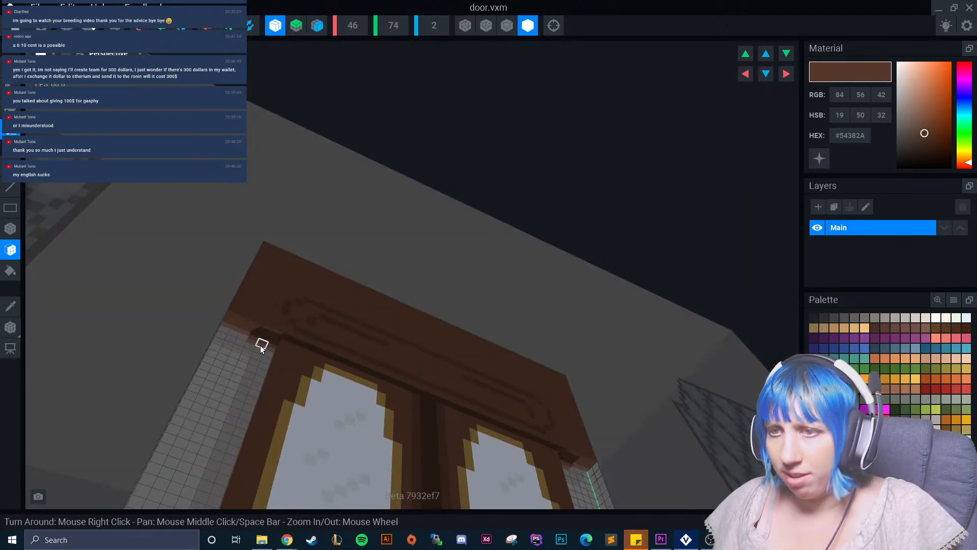
right_click_drag(264, 320, 261, 338)
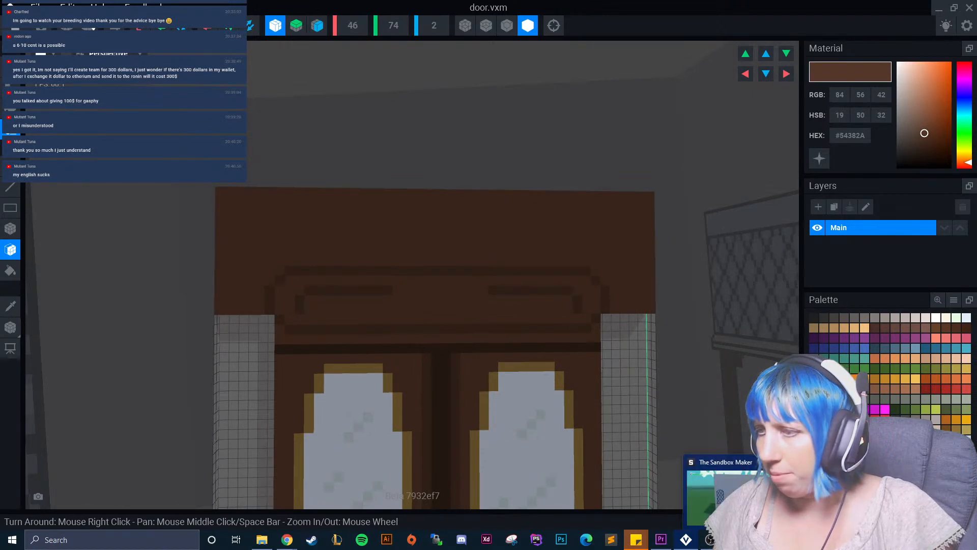
Check the avatar against the door in The Sandbox Maker playtest, then return to VoxEdit and inspect the enlarged lintel.
left_click(718, 491)
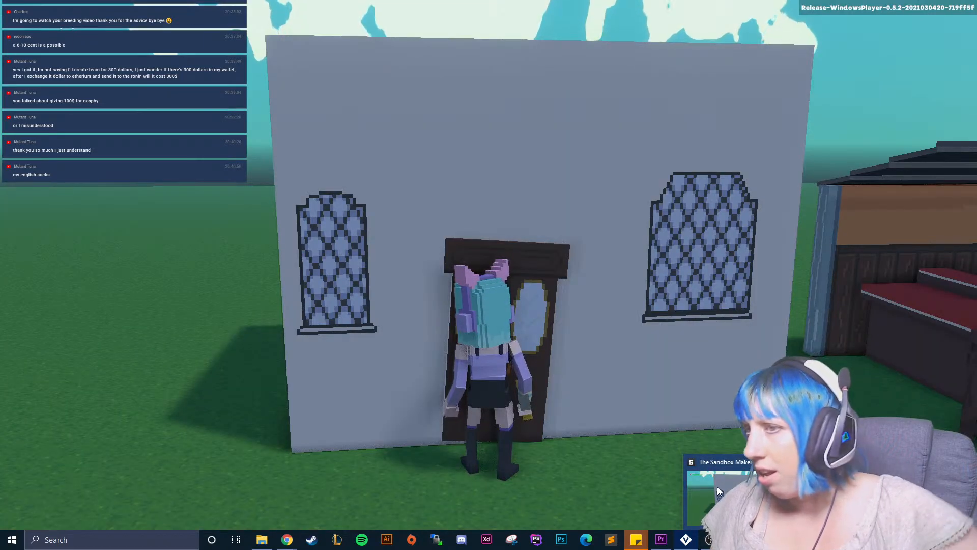
key("alt+Tab")
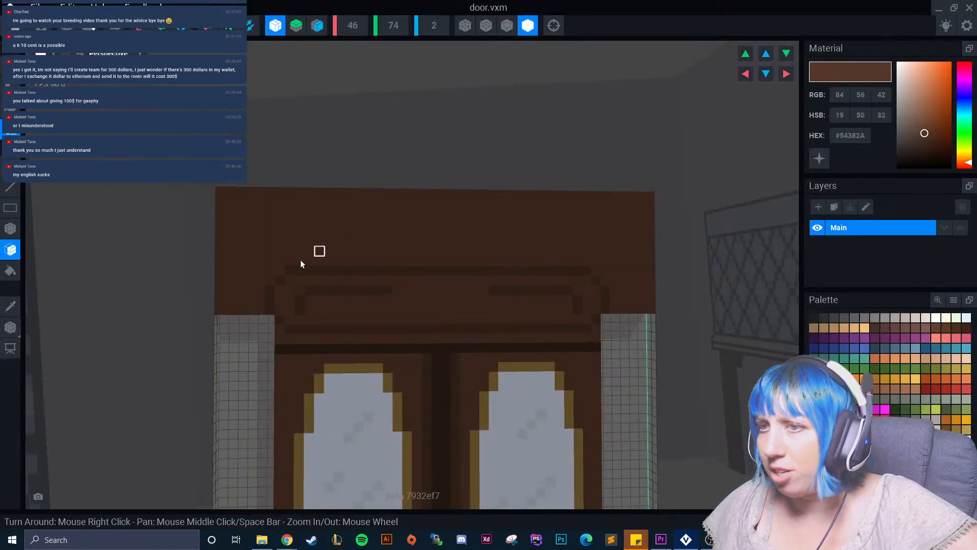
right_click_drag(273, 293, 258, 312)
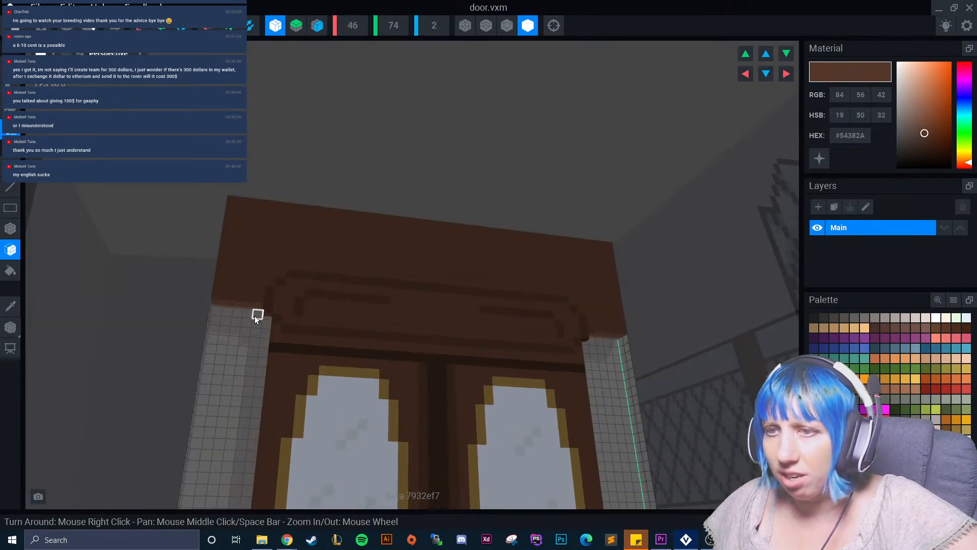
right_click_drag(255, 328, 285, 337)
left_click(263, 301)
scroll(307, 337, "down", 5)
right_click_drag(319, 381, 87, 256)
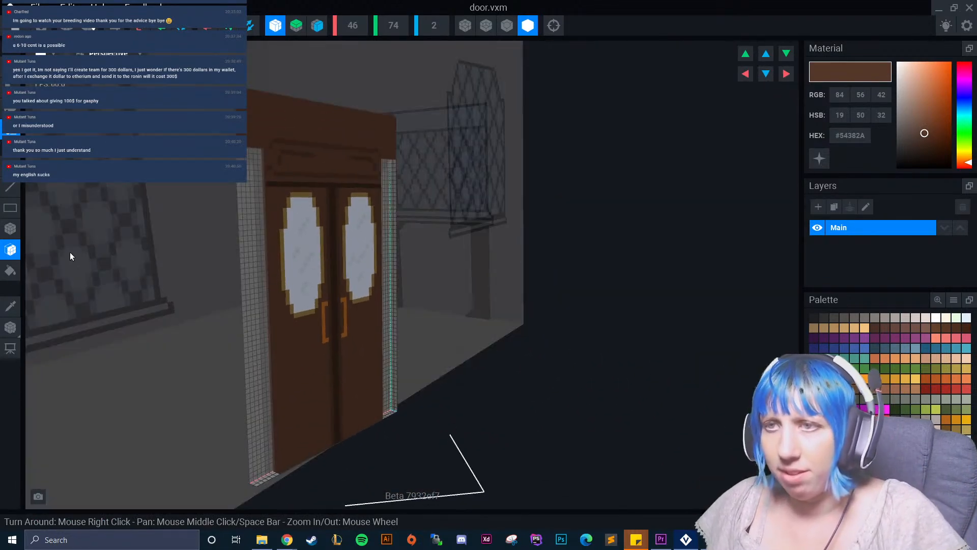
Paint over the lintel's carved panel pattern with a plain box of brown #54382A.
left_click(11, 305)
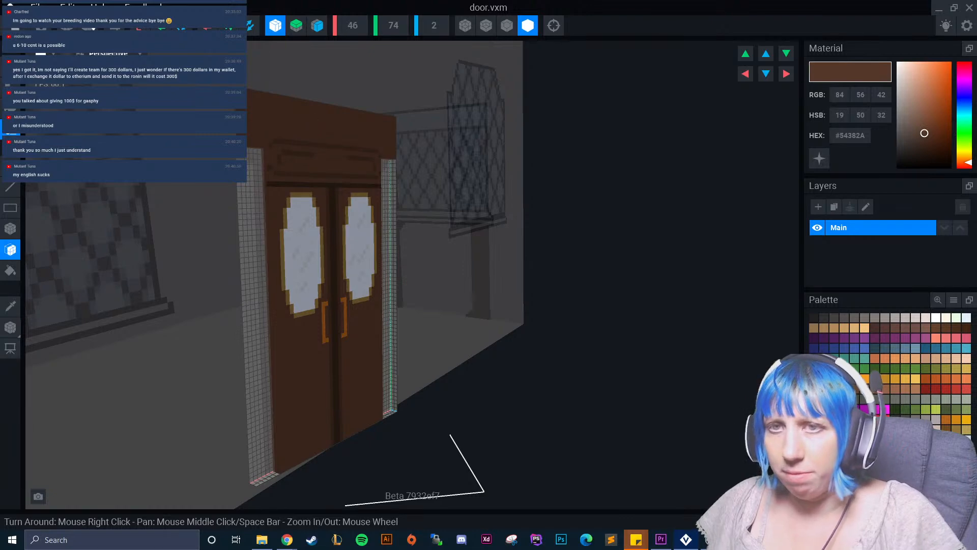
left_click(10, 106)
left_click(10, 229)
scroll(270, 218, "up", 2)
right_click_drag(283, 219, 160, 230)
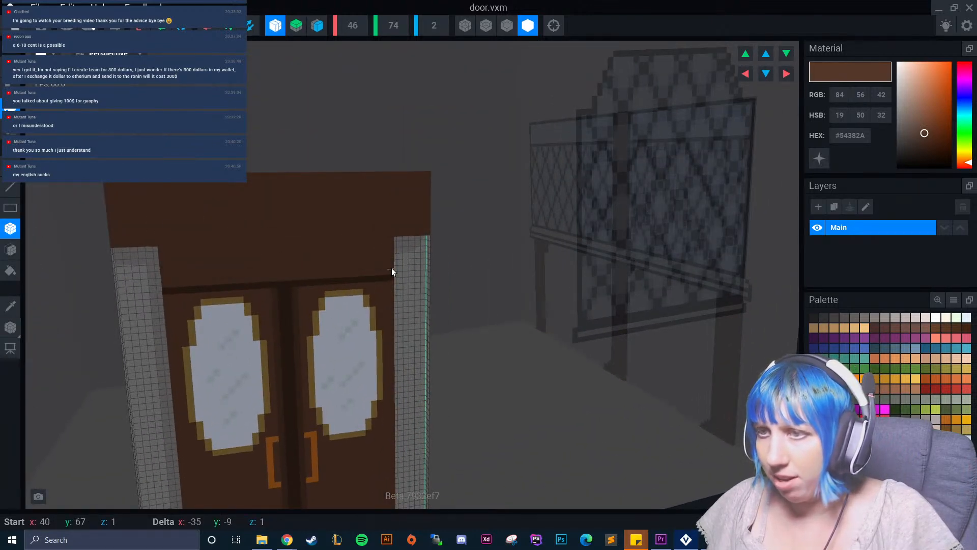
Sample the dark trim brown #35231B and paint a horizontal trim line across the door at the lintel's lower edge.
left_click(11, 305)
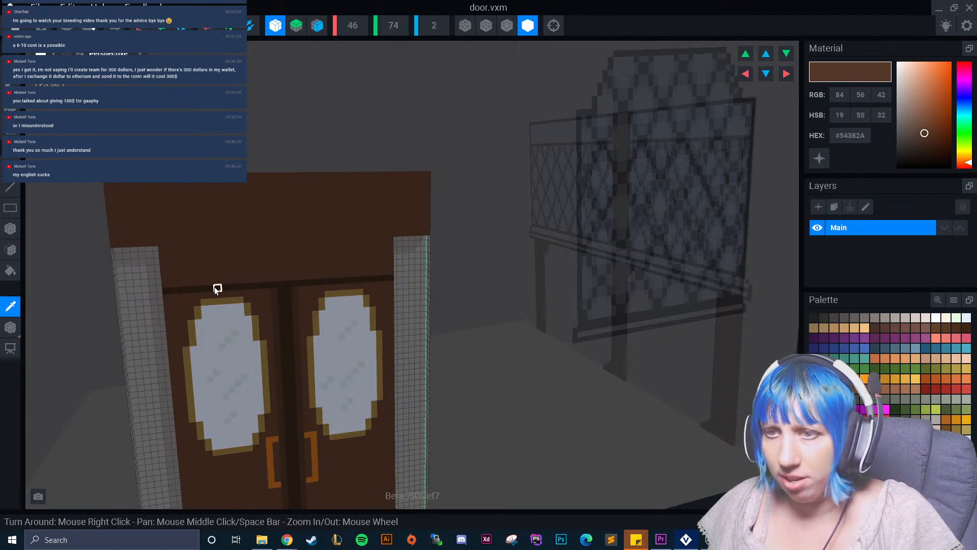
left_click(215, 288)
scroll(162, 264, "up", 2)
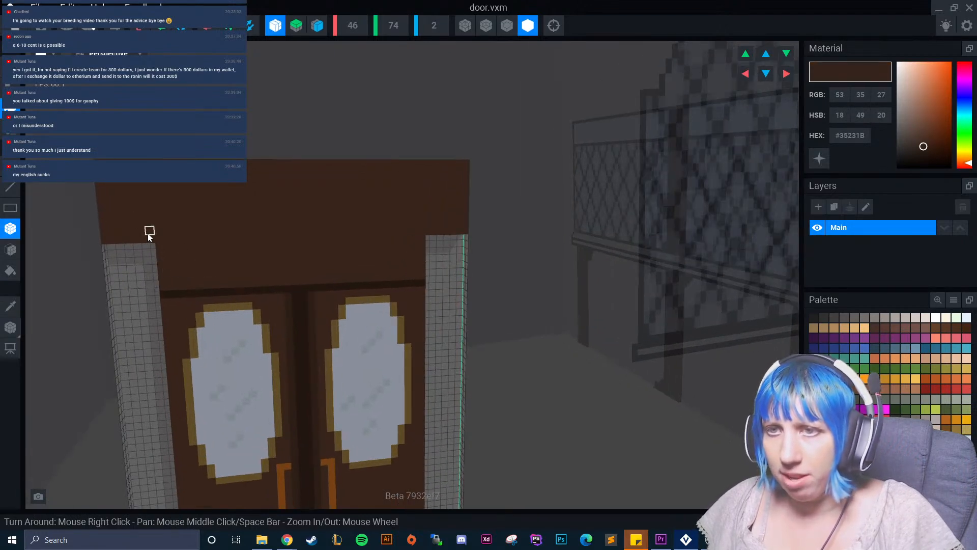
left_click_drag(160, 241, 423, 233)
Extend the door's dark centre strip up to the higher trim line, shading its edges with brown #452E22.
mouse_move(293, 250)
left_mouse_down()
mouse_move(300, 292)
mouse_move(277, 246)
mouse_move(284, 240)
left_mouse_up()
left_click(11, 305)
left_click(291, 306)
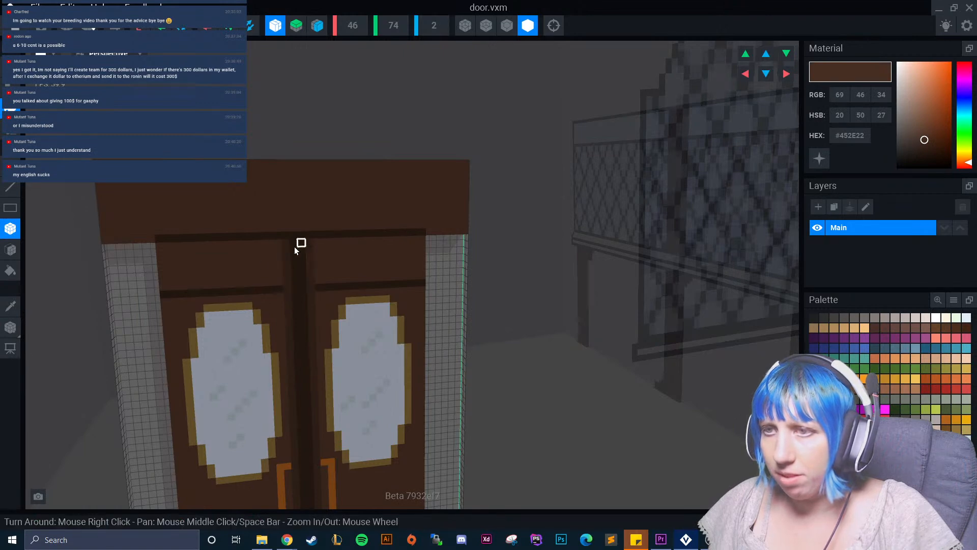
Sample the door brown #54382A and paint over the old horizontal trim line above both oval windows.
left_click(10, 306)
left_click(213, 276)
left_click_drag(163, 300, 283, 325)
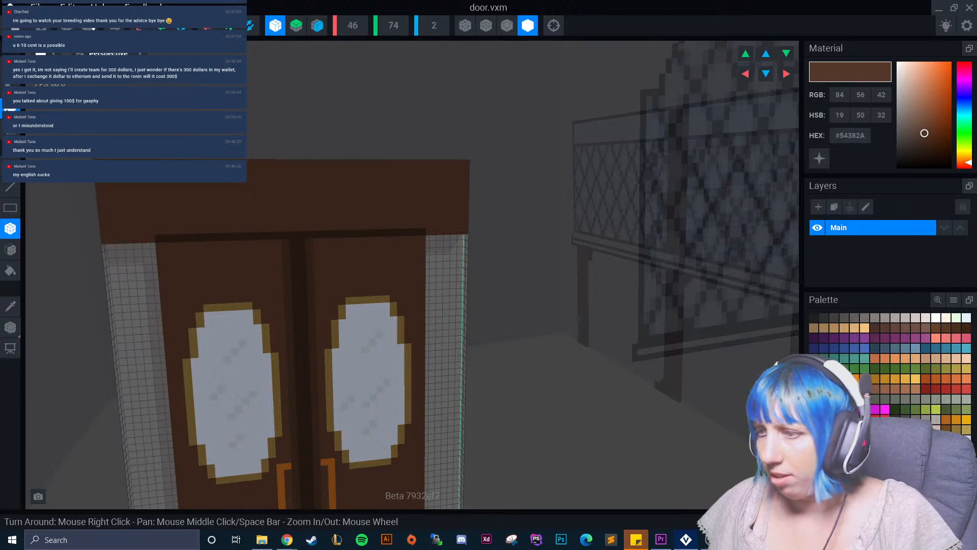
Widen both door leaves outward in brown #54382A, leaving only a narrow margin of the side grid at each edge.
mouse_move(736, 494)
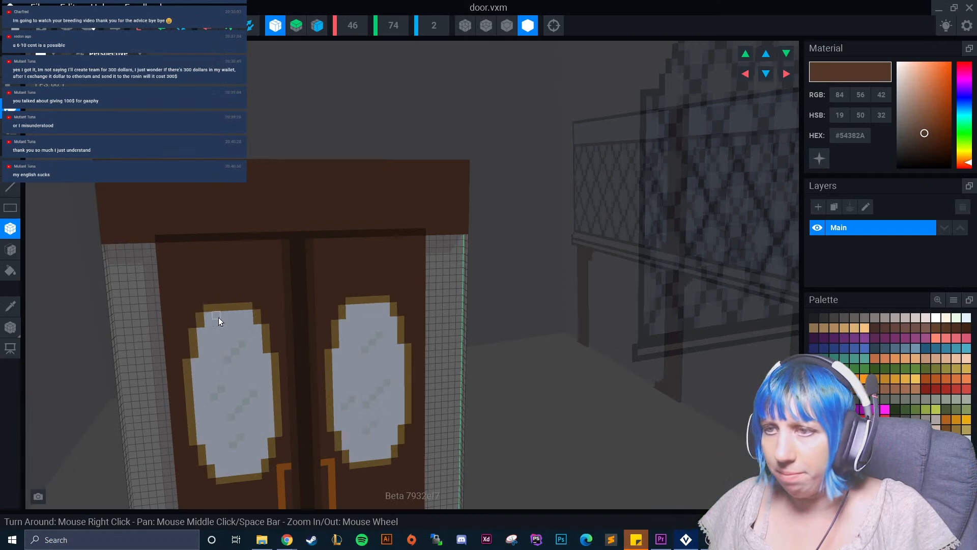
right_click_drag(218, 317, 79, 294)
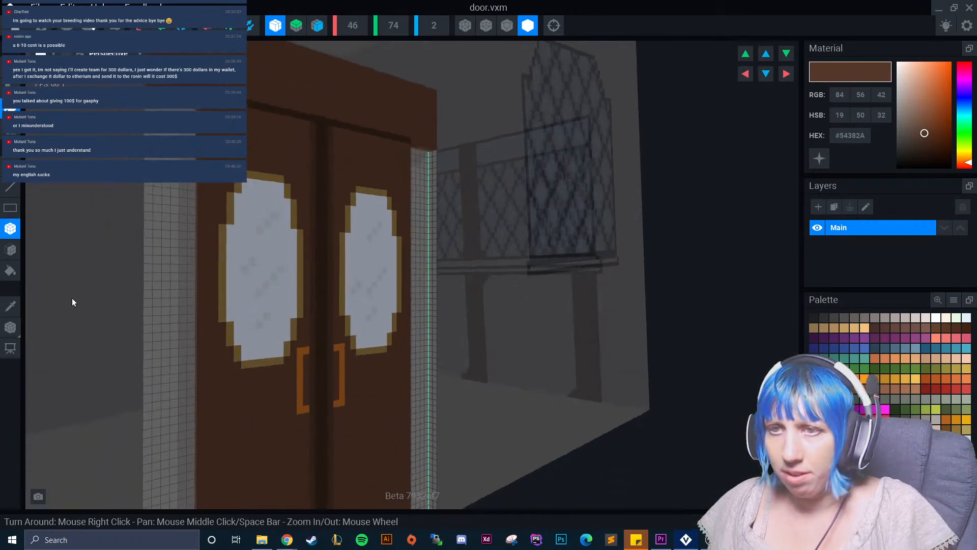
left_click(10, 326)
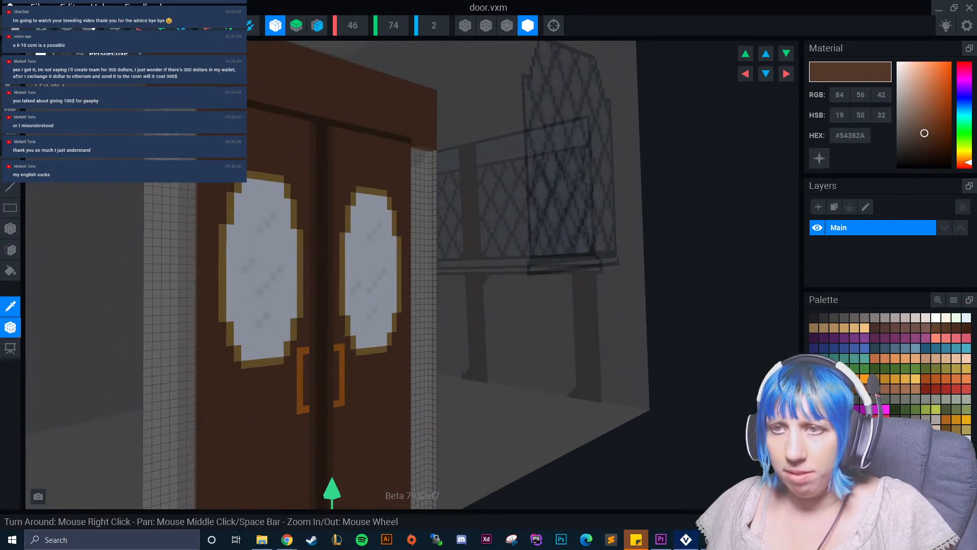
left_click(11, 327)
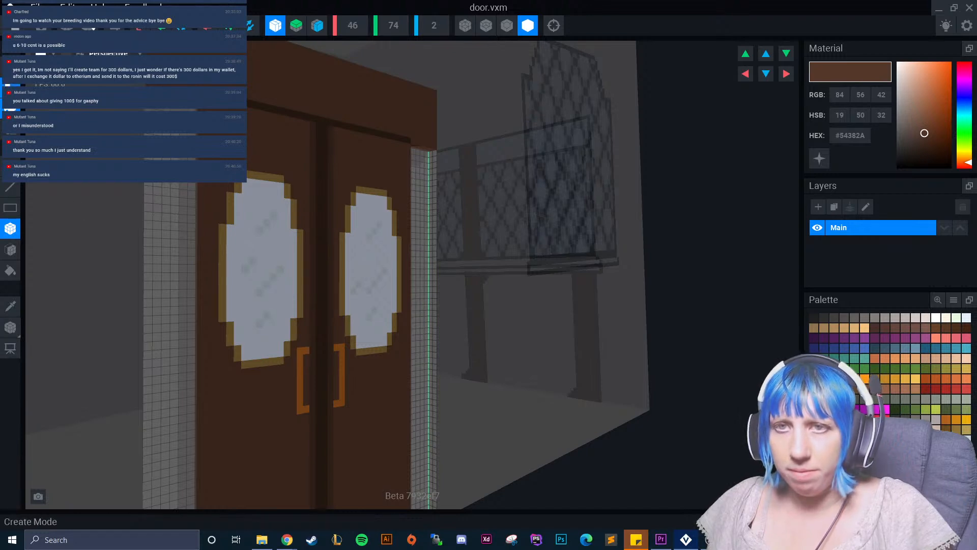
left_click(11, 251)
right_click_drag(102, 265, 184, 283)
left_click(182, 245)
left_click(177, 248)
left_click(170, 257)
right_click_drag(162, 276, 162, 280)
Sample the dark trim brown #35231B and extend the trim line under the lintel outward across the widened door leaves.
scroll(163, 283, "down", 2)
right_click_drag(179, 325, 178, 324)
scroll(180, 324, "down", 4)
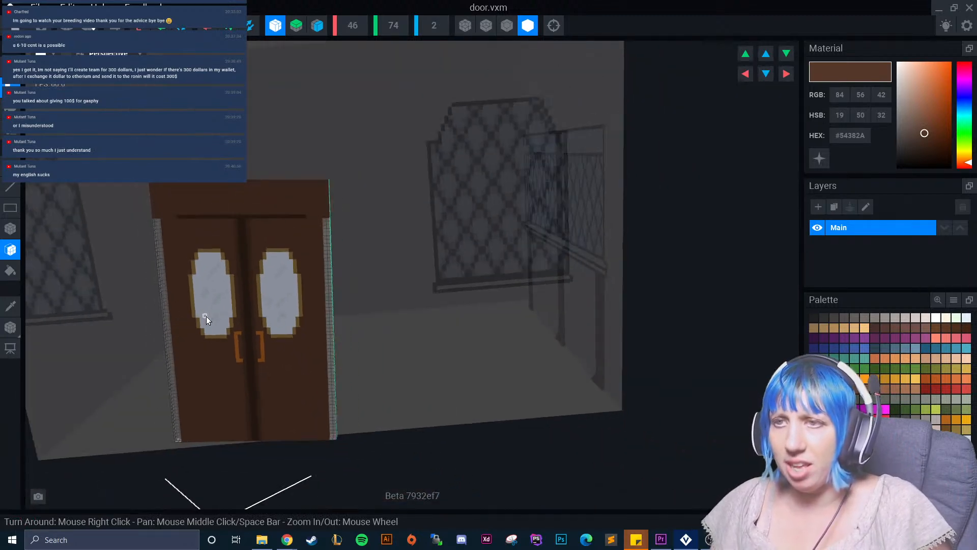
scroll(188, 303, "up", 4)
right_click_drag(211, 275, 229, 279)
middle_click_drag(229, 279, 223, 380)
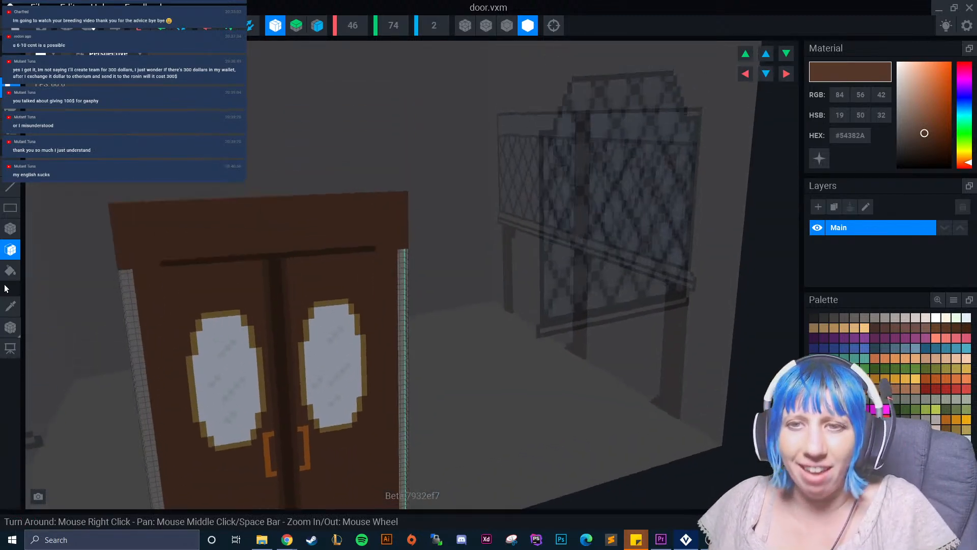
left_click(9, 306)
left_click(212, 261)
left_click(11, 249)
left_click(10, 229)
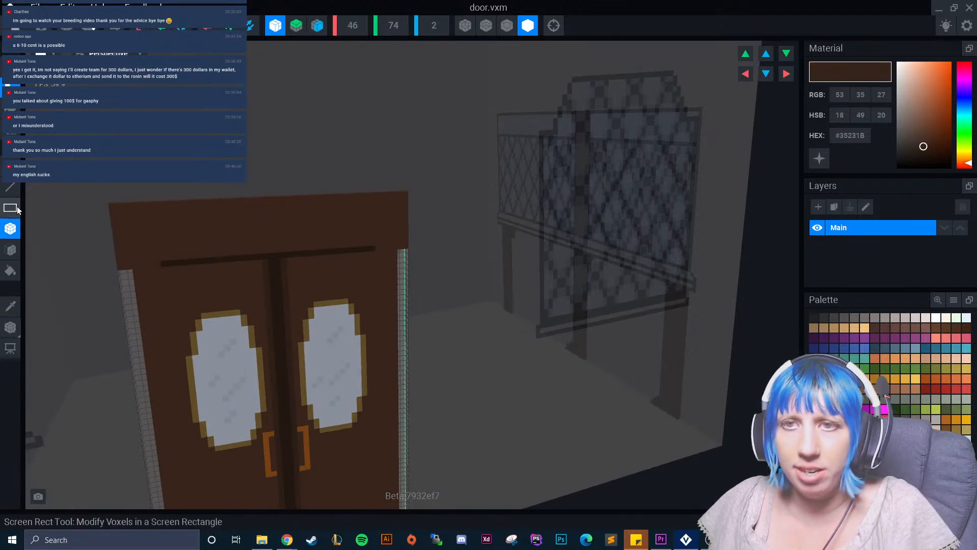
left_click_drag(140, 269, 164, 266)
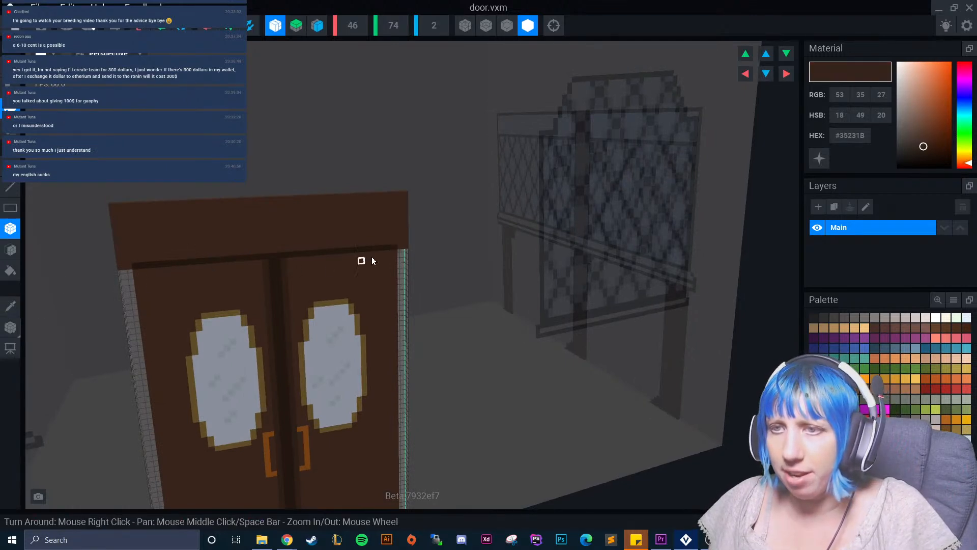
Cover most of both oval windows with dark #35231B boxes, leaving the gold strips at the inner edges.
right_click_drag(237, 310, 252, 360)
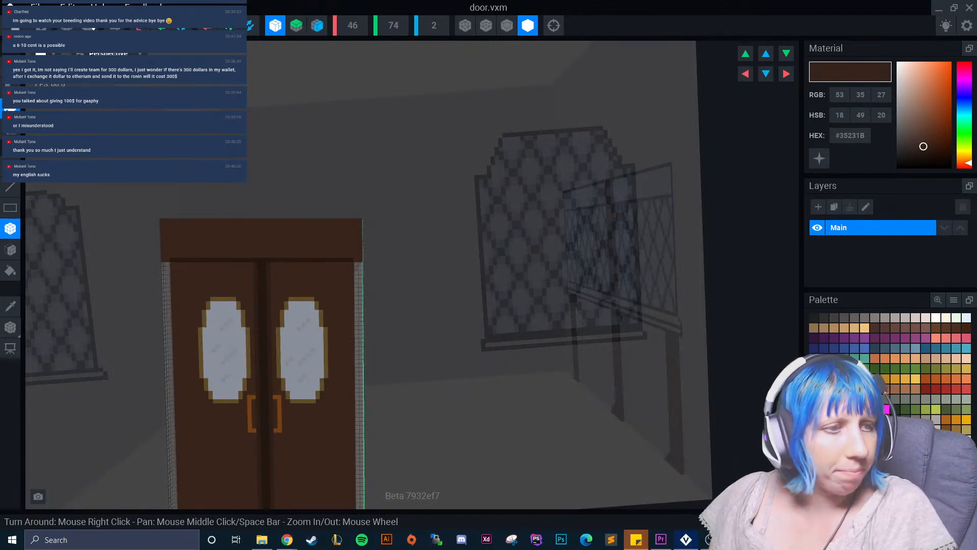
scroll(211, 342, "up", 3)
scroll(229, 327, "up", 2)
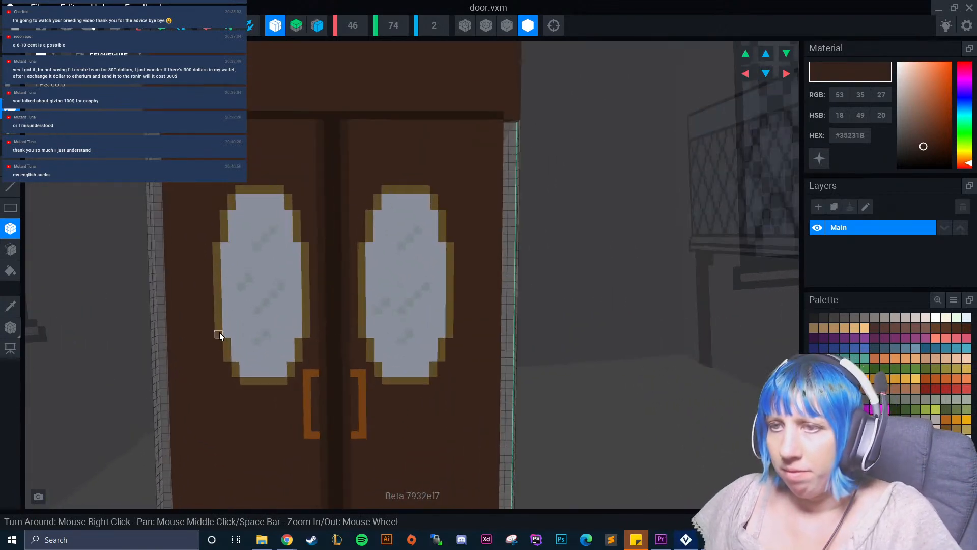
scroll(224, 283, "up", 2)
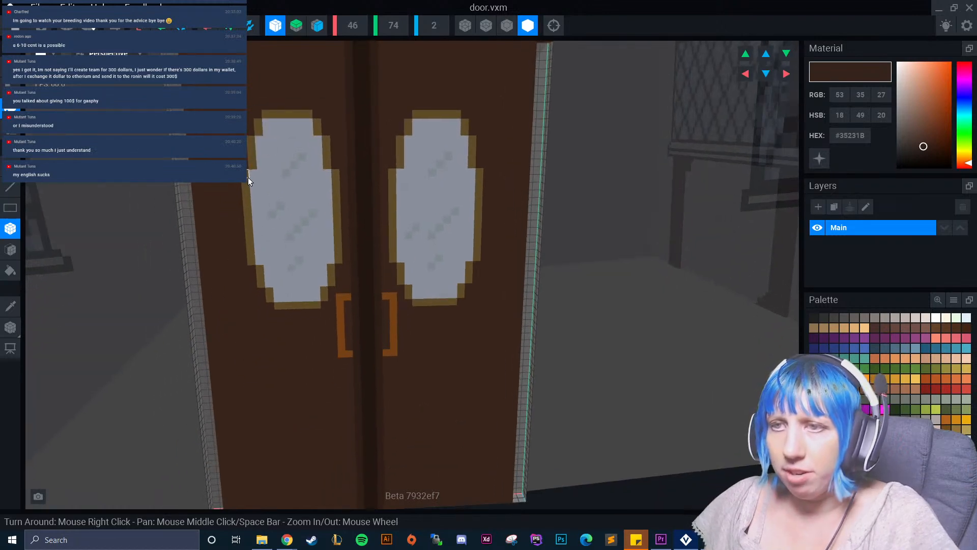
left_click_drag(244, 85, 326, 311)
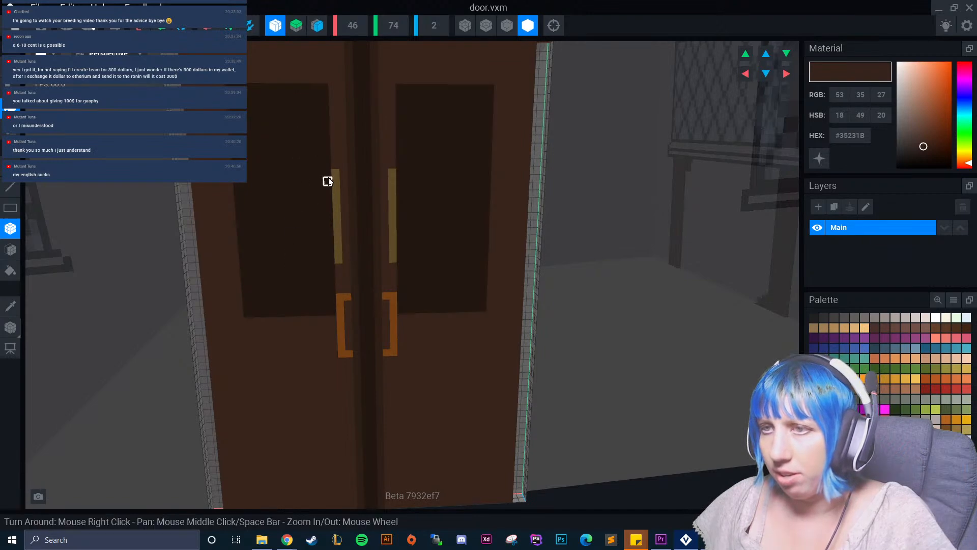
Sample the door brown #54382A and recolour the dark window boxes with it, keeping the gold inner strips.
left_click(8, 302)
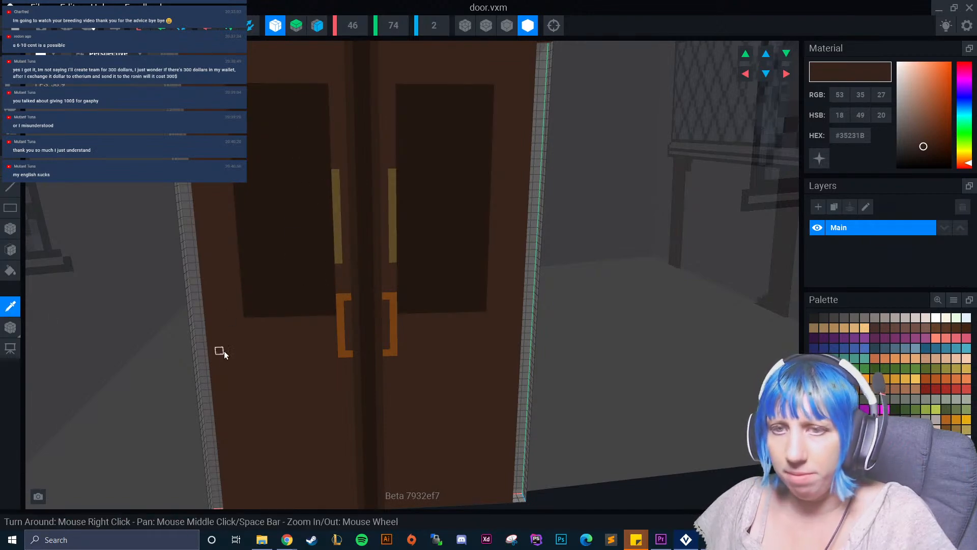
left_click(216, 347)
left_click(9, 256)
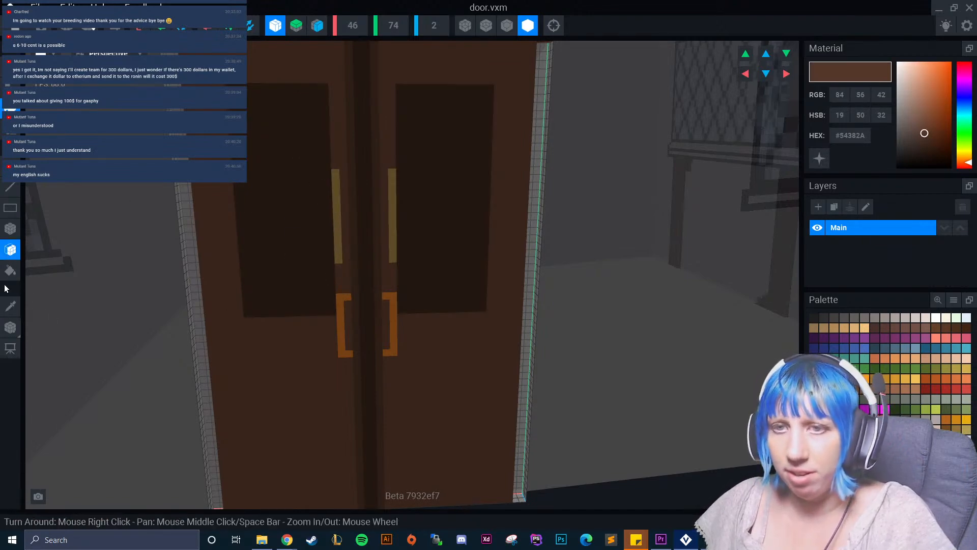
left_click(310, 183)
left_click(337, 190)
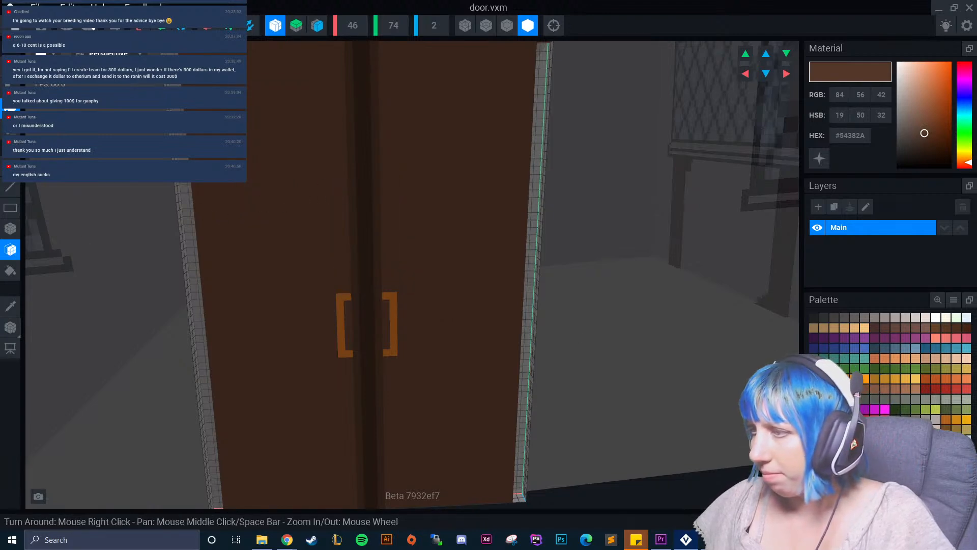
key("ctrl+z")
Sample the frame gold #91743C and paint a vertical strip near each leaf's outer edge plus a small mark mid-leaf.
left_click(10, 306)
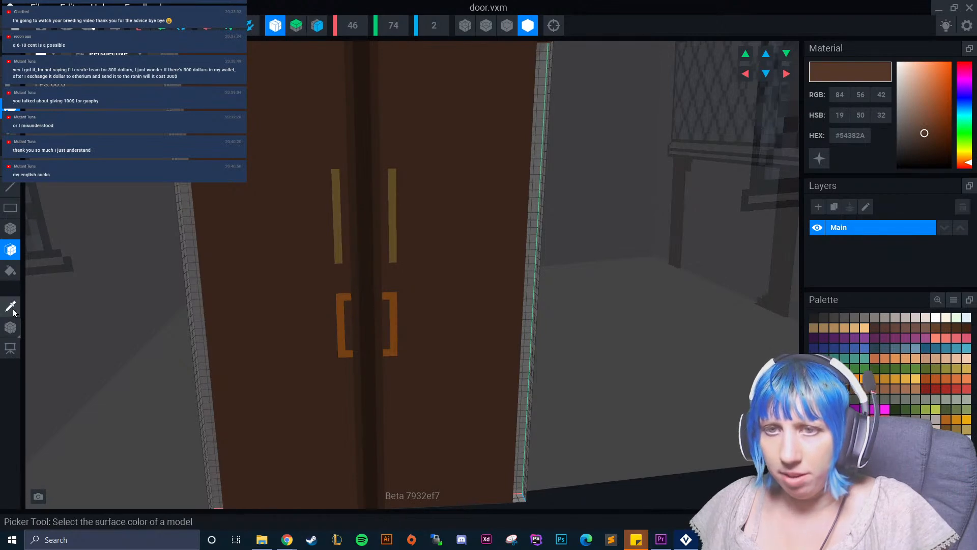
left_click(336, 233)
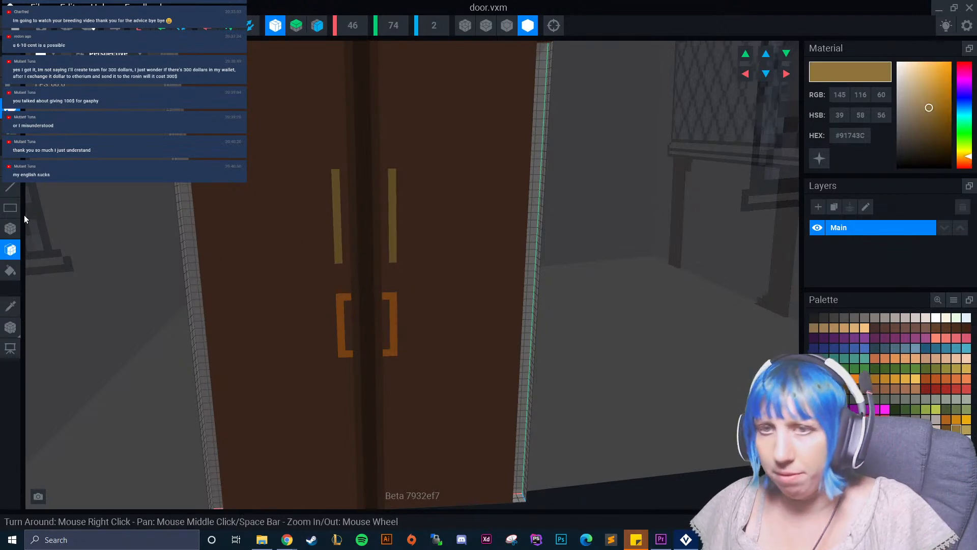
left_click(10, 228)
scroll(293, 238, "up", 2)
middle_click_drag(294, 238, 299, 370)
right_click_drag(224, 219, 190, 212)
mouse_move(188, 183)
left_mouse_down()
mouse_move(186, 270)
mouse_move(197, 287)
left_mouse_up()
left_click(272, 269)
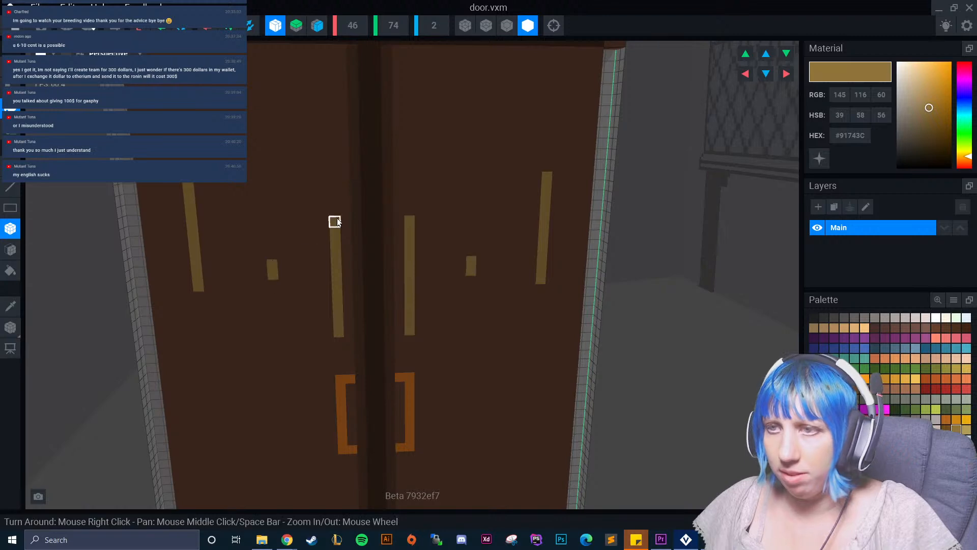
Sample the door brown #54382A and paint over the mid-leaf marks and the gold strips beside the centre.
left_click(10, 305)
left_click(212, 320)
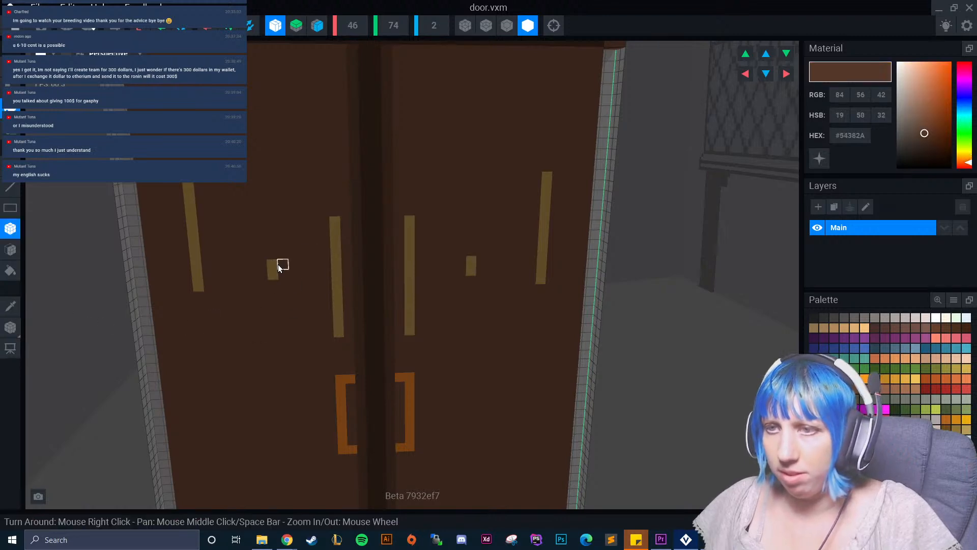
left_click_drag(273, 264, 274, 276)
left_click_drag(334, 222, 339, 332)
Sample the gold #91743C and add inward-stepped pieces at the lower and upper ends of each outer strip.
left_click(10, 307)
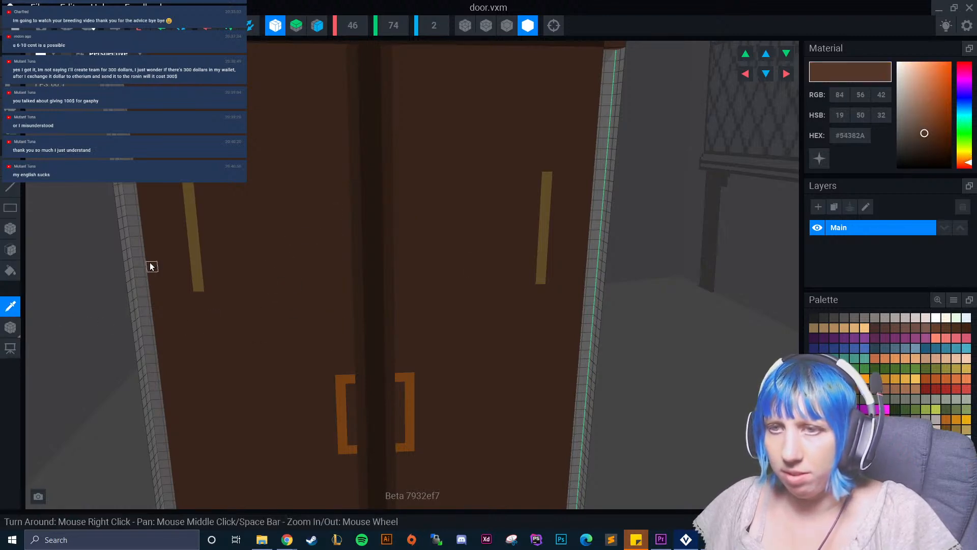
left_click(191, 246)
left_click_drag(195, 182, 196, 270)
key("ctrl+z")
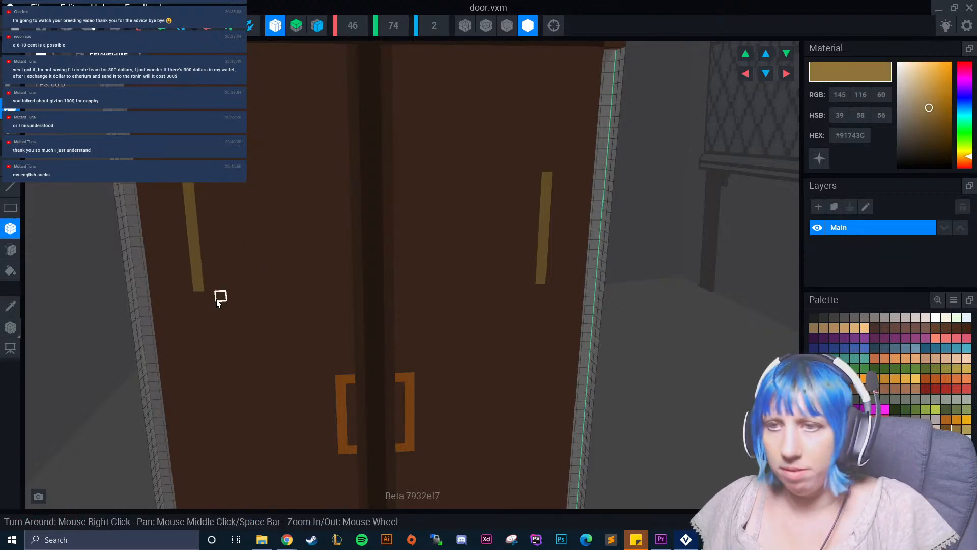
left_click(213, 299)
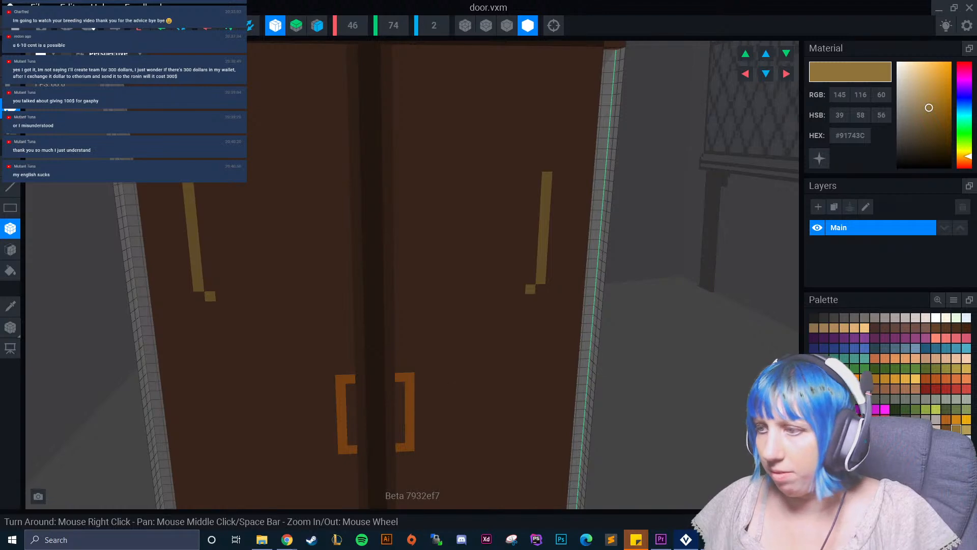
mouse_move(736, 539)
mouse_move(736, 496)
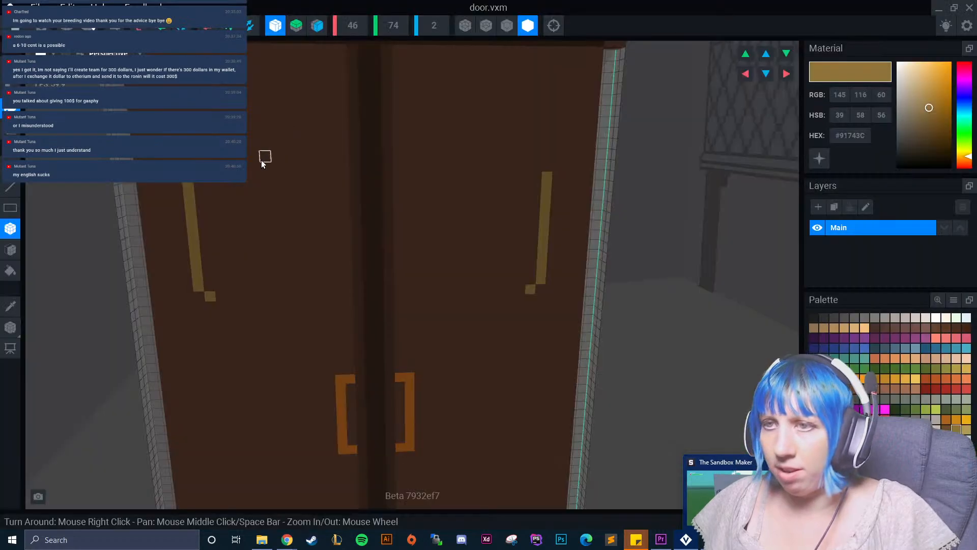
left_click_drag(199, 173, 197, 150)
middle_click_drag(197, 148, 203, 233)
Try to paint a stepped gold arch across each leaf, and undo it back to the first upper step.
mouse_move(205, 229)
left_mouse_down()
mouse_move(217, 192)
mouse_move(279, 192)
left_mouse_up()
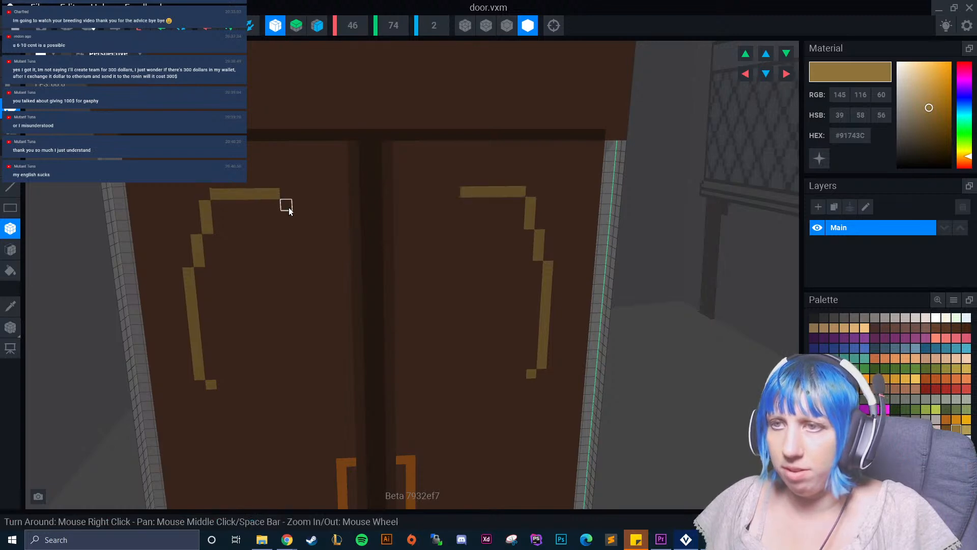
middle_click_drag(284, 204, 303, 183)
left_click_drag(314, 148, 328, 206)
scroll(331, 231, "down", 2)
middle_click_drag(331, 232, 381, 170)
middle_click_drag(383, 217, 315, 281)
scroll(315, 282, "down", 2)
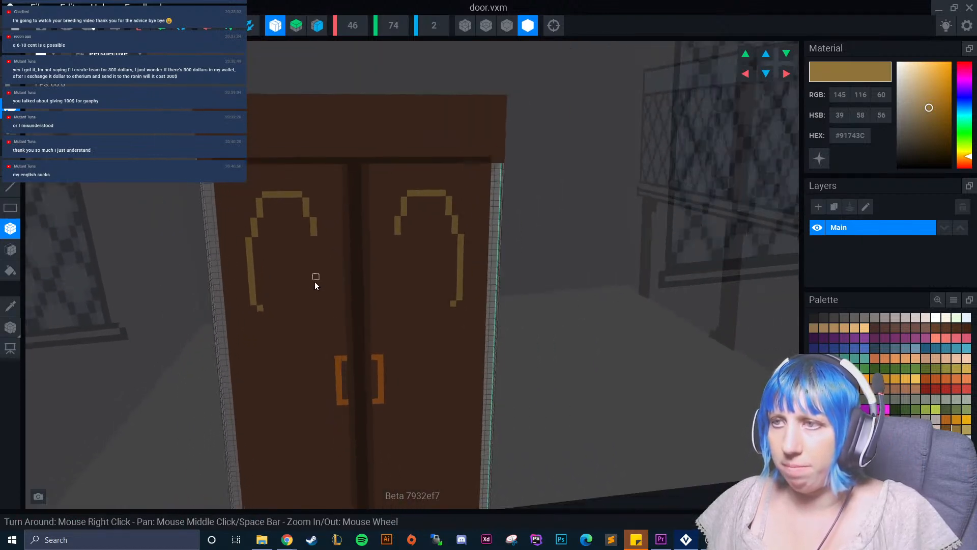
left_click(255, 309)
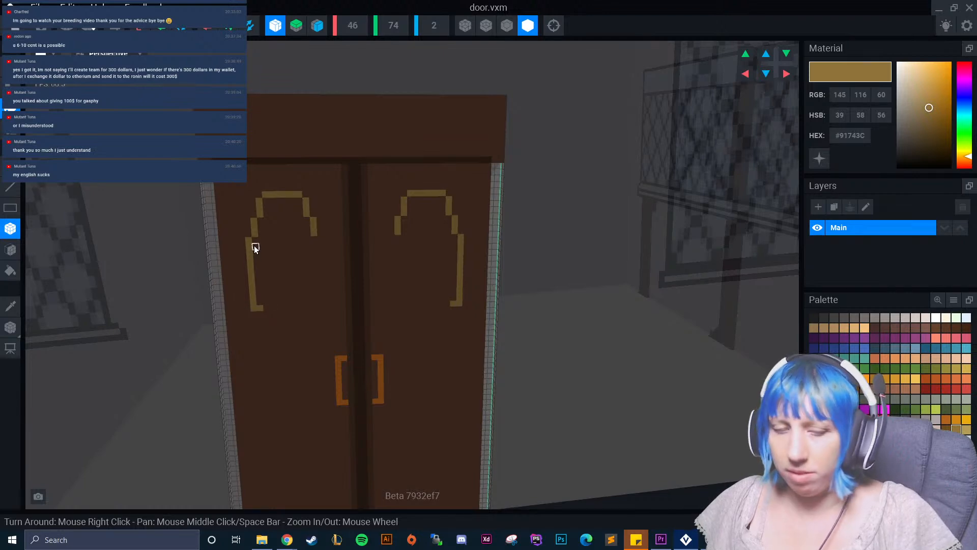
key("ctrl+z")
key("ctrl+z")
key("ctrl+z")
key("ctrl+z")
Try to lengthen the upper stepped segment of each gold frame, and undo those strokes.
key("ctrl+z")
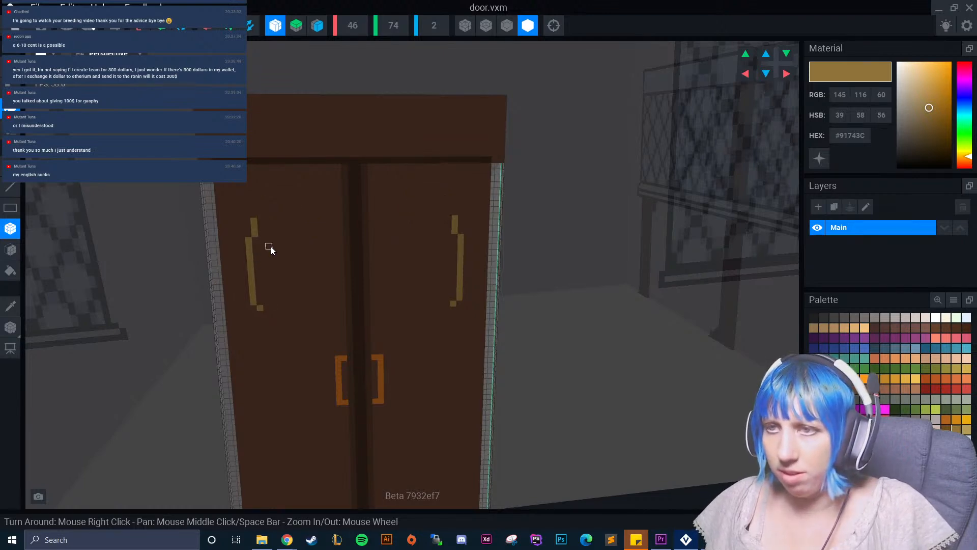
left_click(253, 209)
left_click_drag(253, 209, 262, 180)
key("ctrl+z")
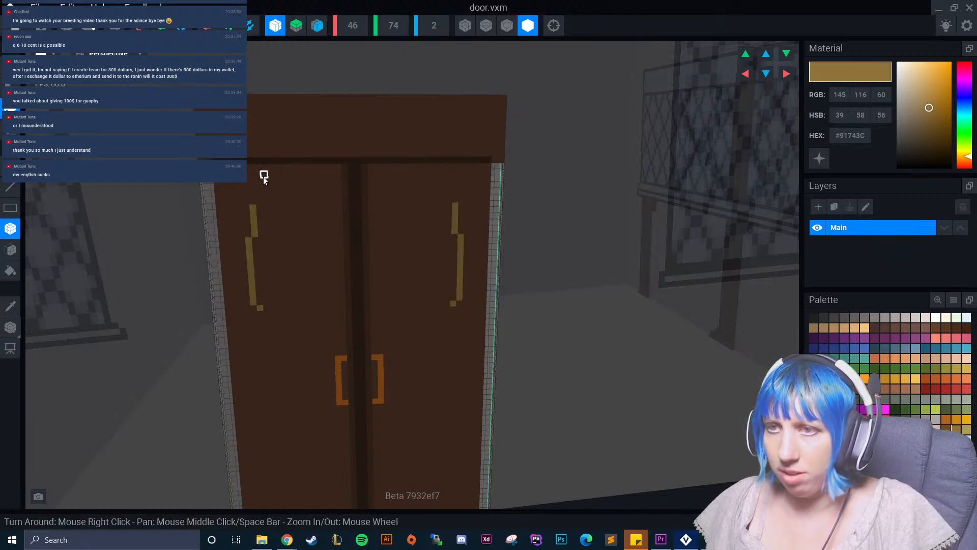
key("ctrl+z")
key("ctrl+z")
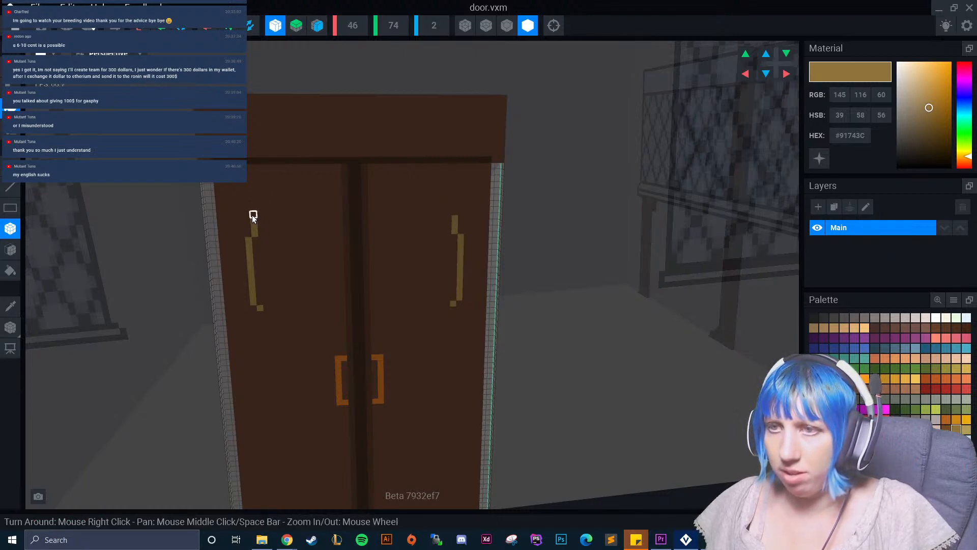
Paint a taller stepped gold arch on each leaf, continuing down into a straight strip along its inner side.
left_click_drag(259, 206, 315, 301)
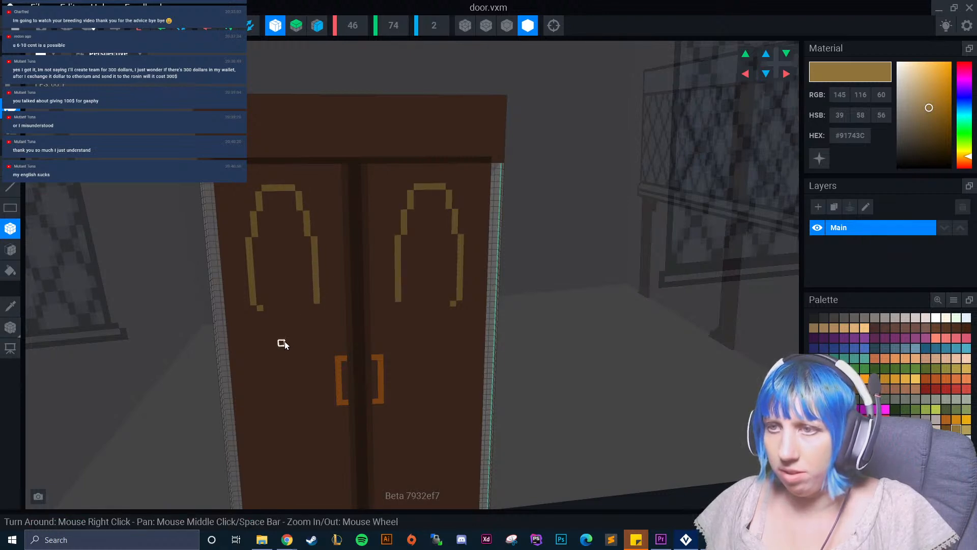
scroll(283, 342, "up", 5)
middle_click_drag(330, 356, 233, 261)
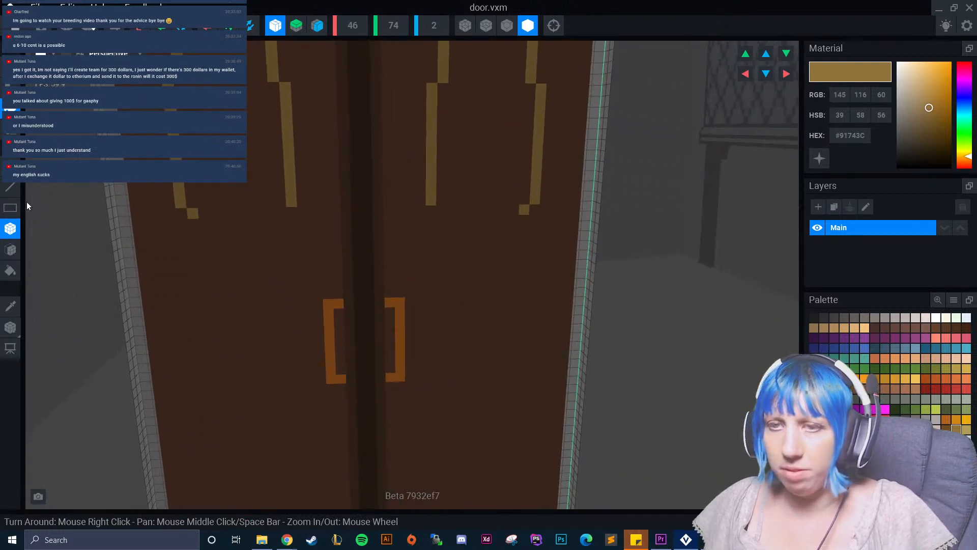
Sample the door brown #54382A and paint over the corner piece below each outer gold strip.
left_click(10, 306)
left_click(200, 230)
left_click(192, 214)
Sample the frame gold #91743C and paint inward-stepping lower segments on both sides of each leaf's oval frame.
left_click(11, 306)
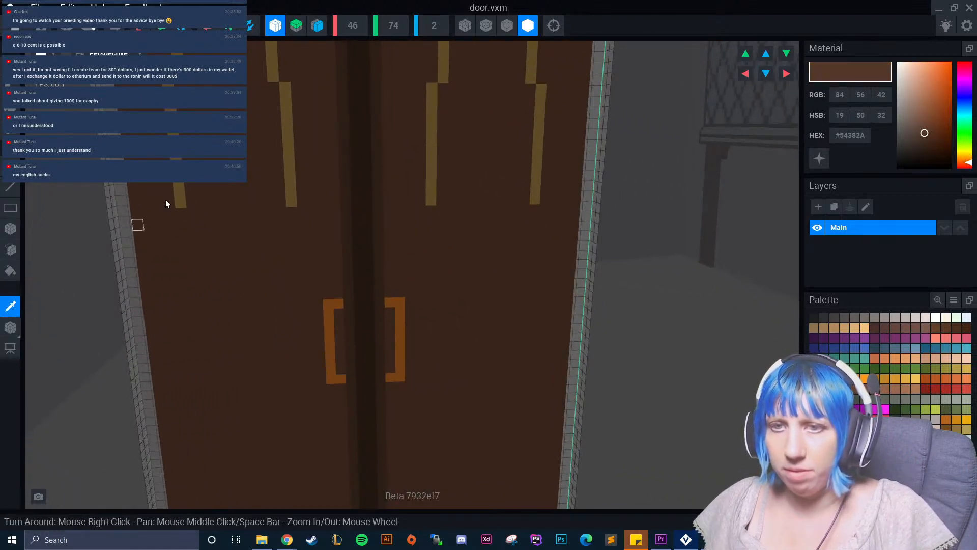
left_click(178, 191)
left_click(182, 213)
left_click(286, 213)
left_click_drag(193, 225, 200, 258)
left_click_drag(282, 224, 280, 249)
scroll(279, 249, "down", 3)
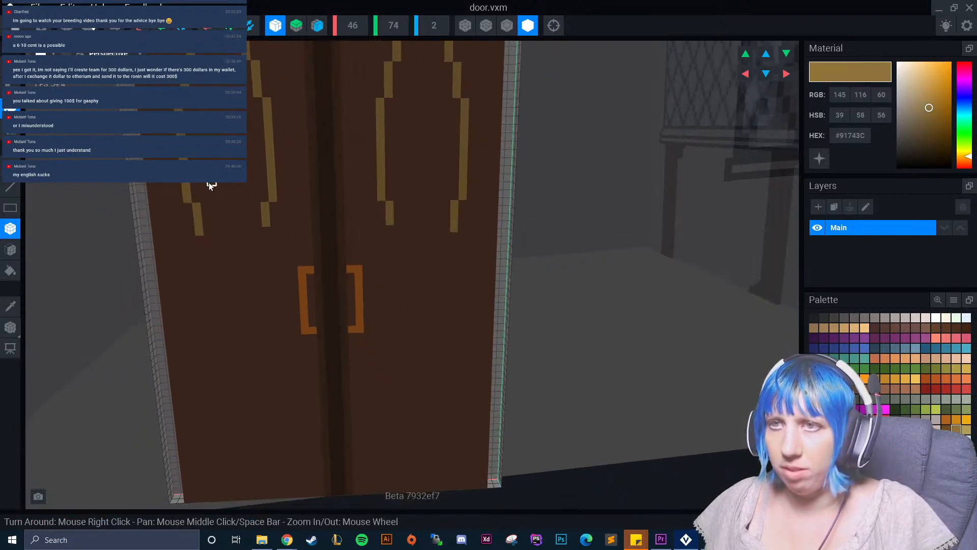
left_click_drag(208, 239, 210, 248)
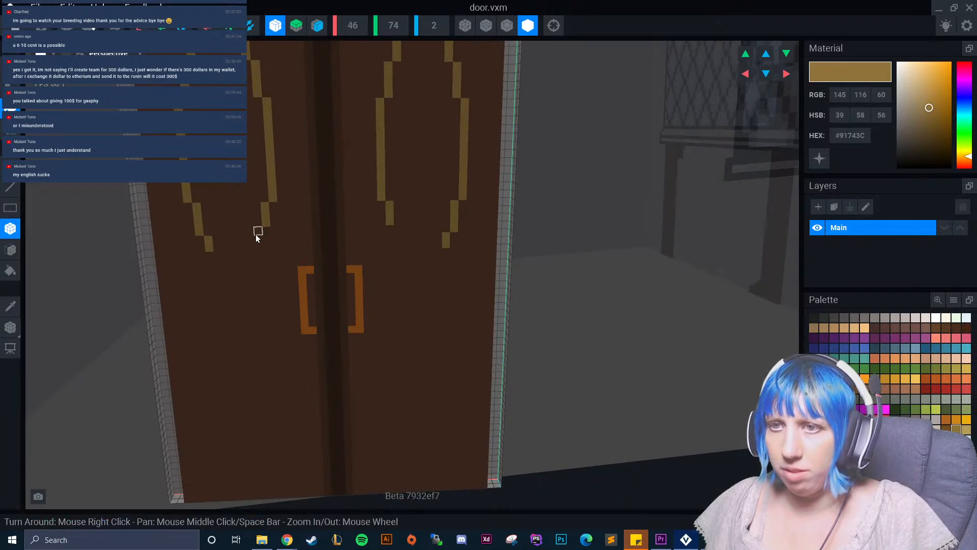
left_click_drag(267, 233, 252, 252)
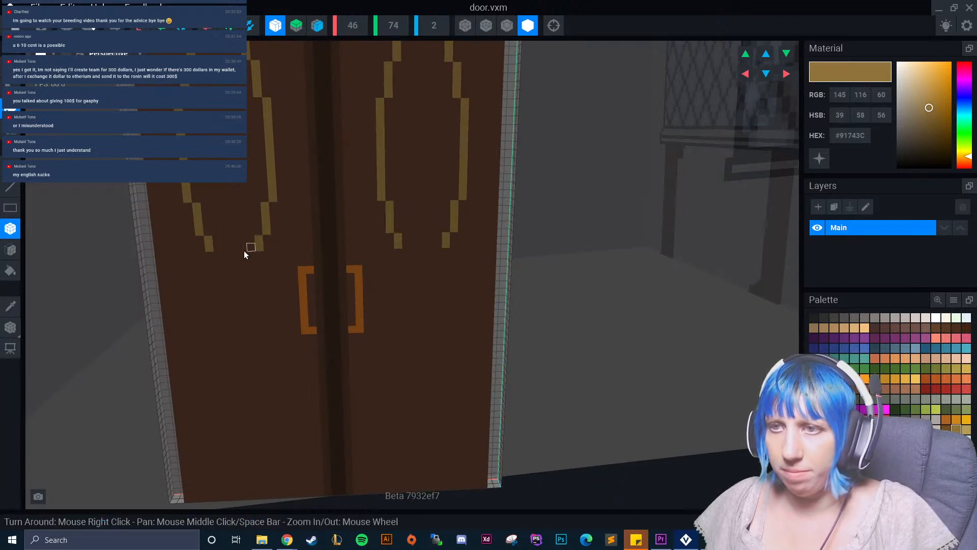
Paint the last short steps and a straight bottom edge to close each gold oval frame.
scroll(237, 271, "down", 2)
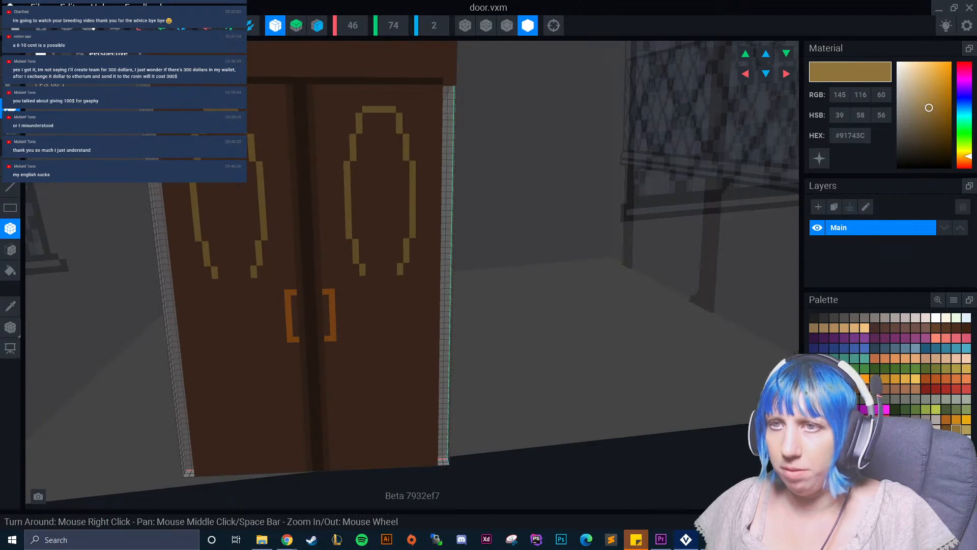
left_click(216, 282)
left_click(254, 282)
left_click_drag(223, 290, 250, 286)
Sample the door brown #54382A and paint over the inner side of each gold oval frame.
scroll(242, 298, "down", 4)
right_click_drag(257, 327, 258, 329)
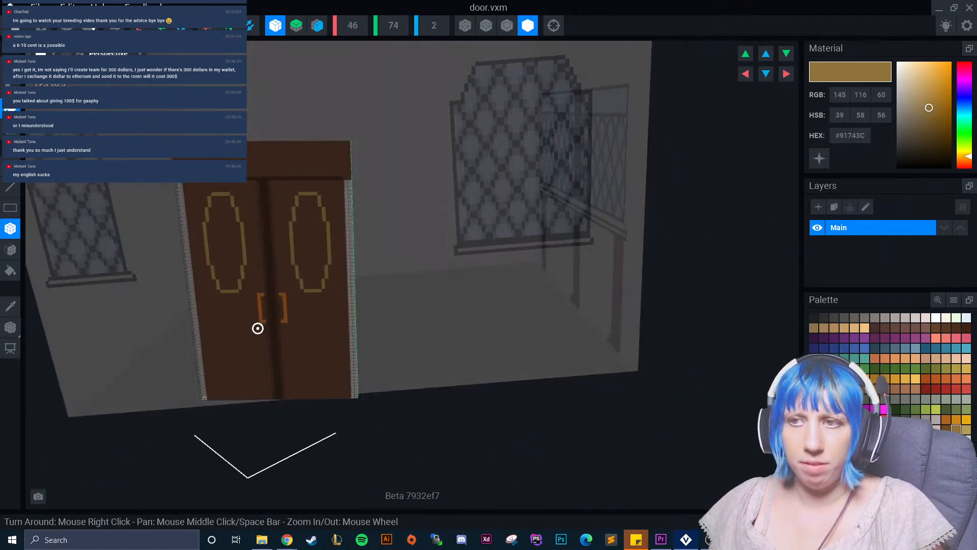
scroll(257, 328, "up", 5)
middle_click_drag(244, 261, 271, 319)
middle_click_drag(267, 153, 301, 182)
scroll(243, 283, "up", 3)
left_click(11, 306)
left_click(195, 291)
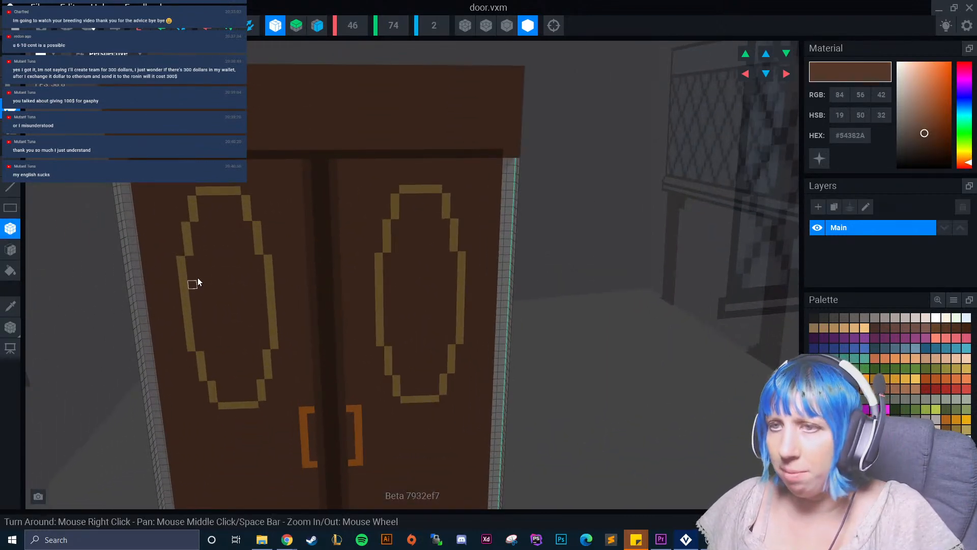
left_click_drag(247, 212, 275, 407)
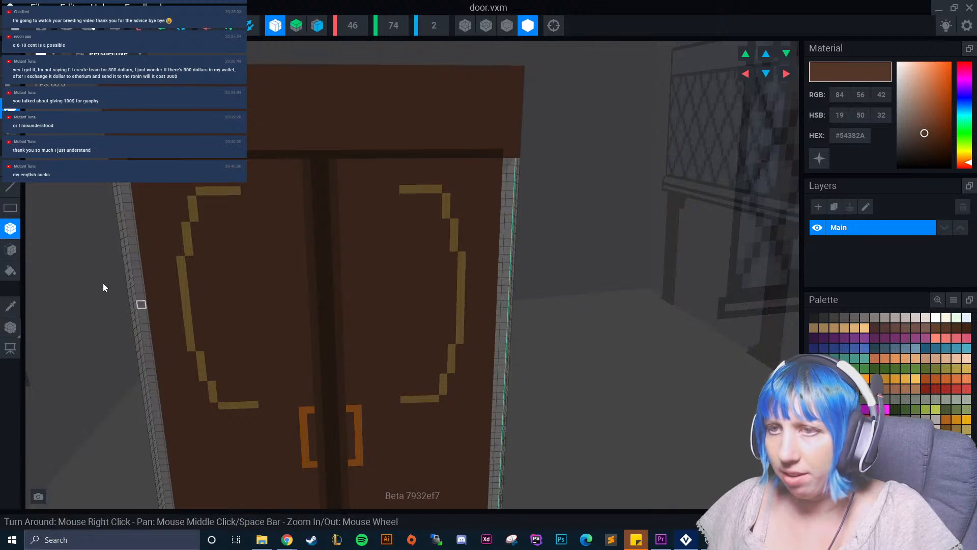
Sample gold #91743C and repaint each frame's inner side closer to the door's centre, making the ovals wider.
left_click(11, 306)
left_click(246, 191)
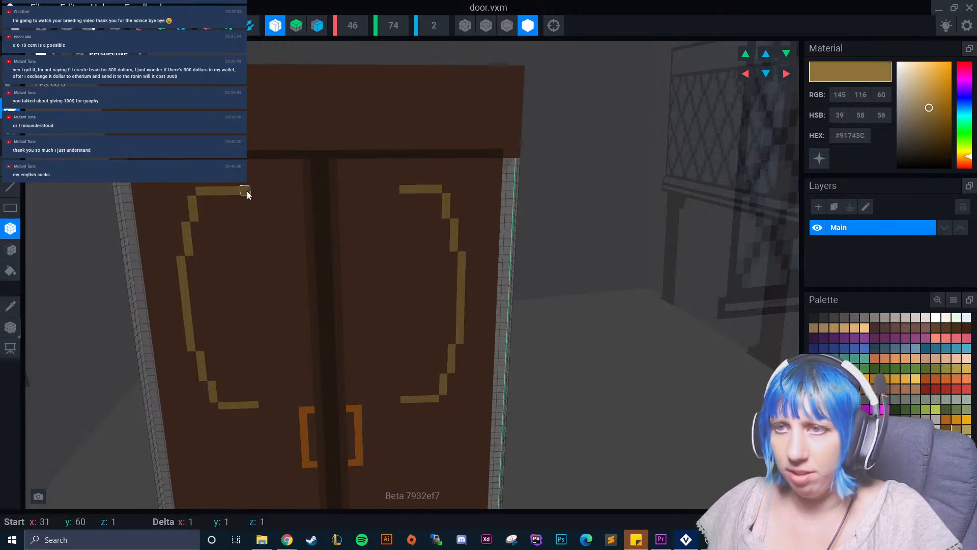
mouse_move(259, 200)
left_mouse_down()
mouse_move(279, 252)
mouse_move(290, 343)
left_mouse_up()
middle_click_drag(277, 394, 289, 328)
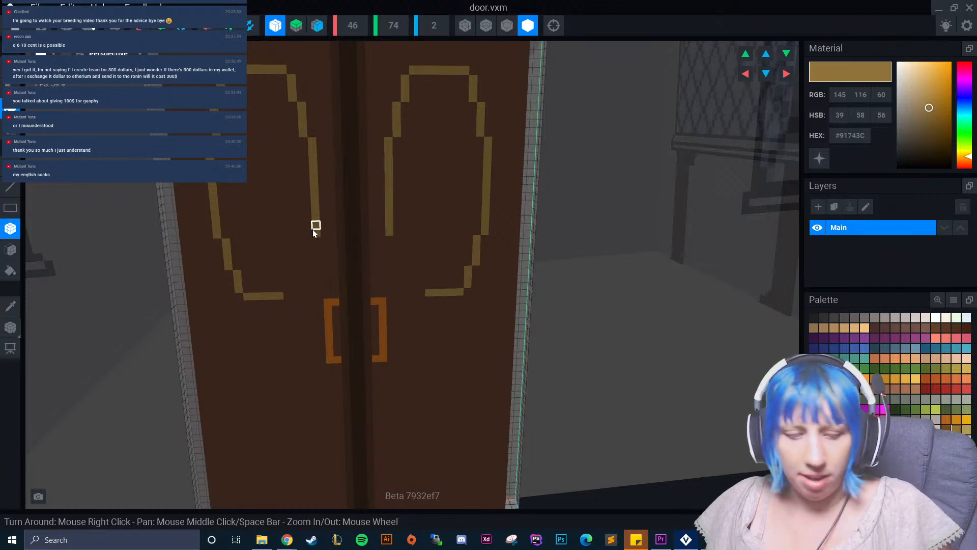
key("ctrl+z")
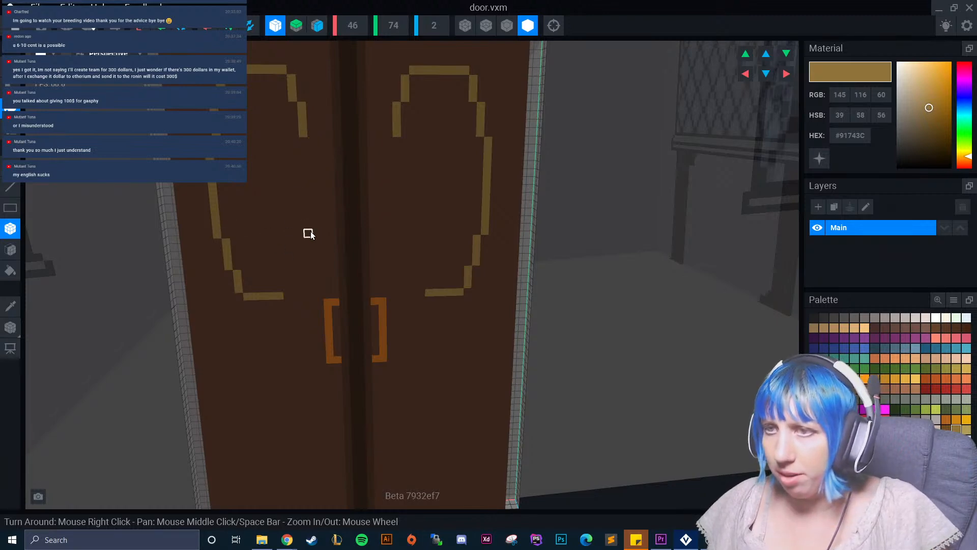
mouse_move(312, 136)
left_mouse_down()
mouse_move(307, 286)
mouse_move(284, 297)
left_mouse_up()
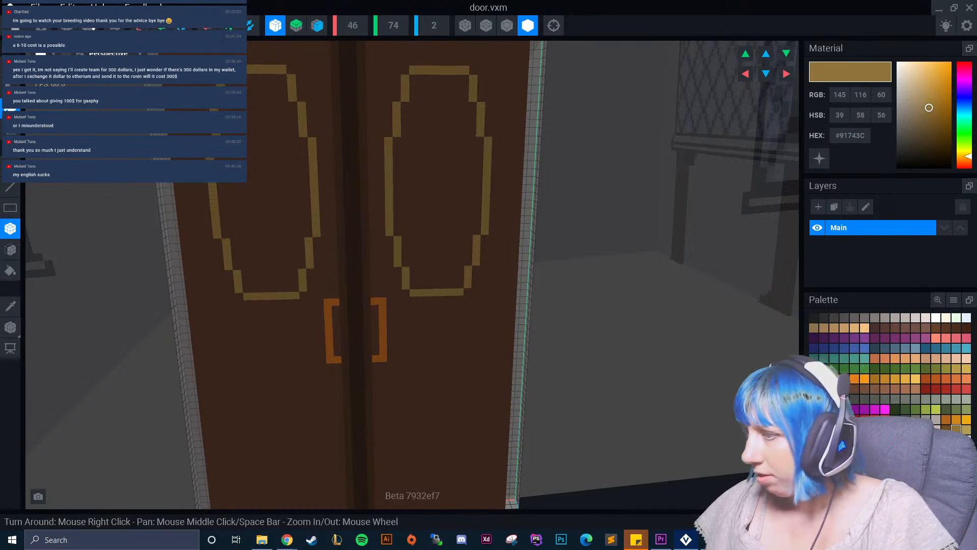
Fill the inside of both gold oval frames with the pale glass colour #D2DAED.
left_click(172, 237, "alt")
left_click(13, 247)
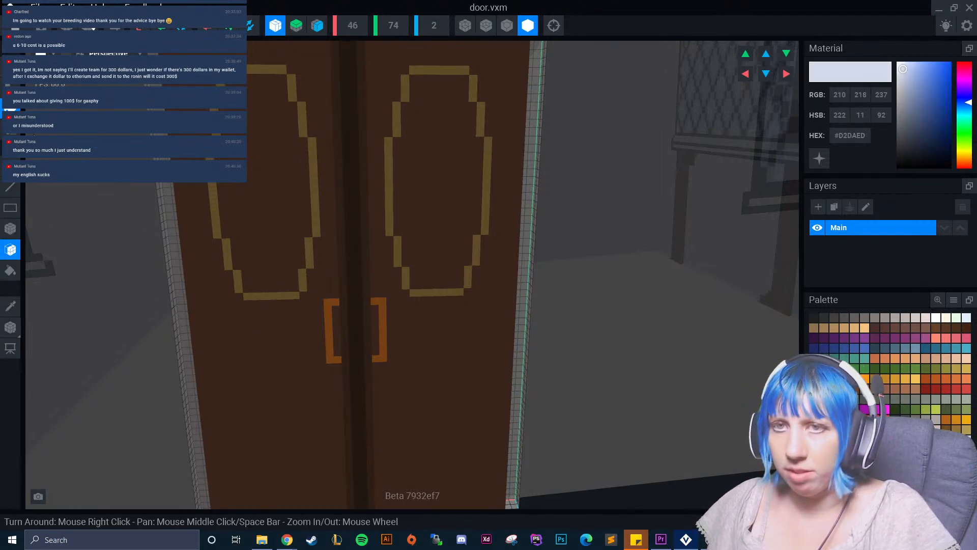
left_click(295, 149)
Paint mirrored diagonal glints in #BFD1D7 on both window panes, and turn off X-axis symmetry.
left_click(966, 439)
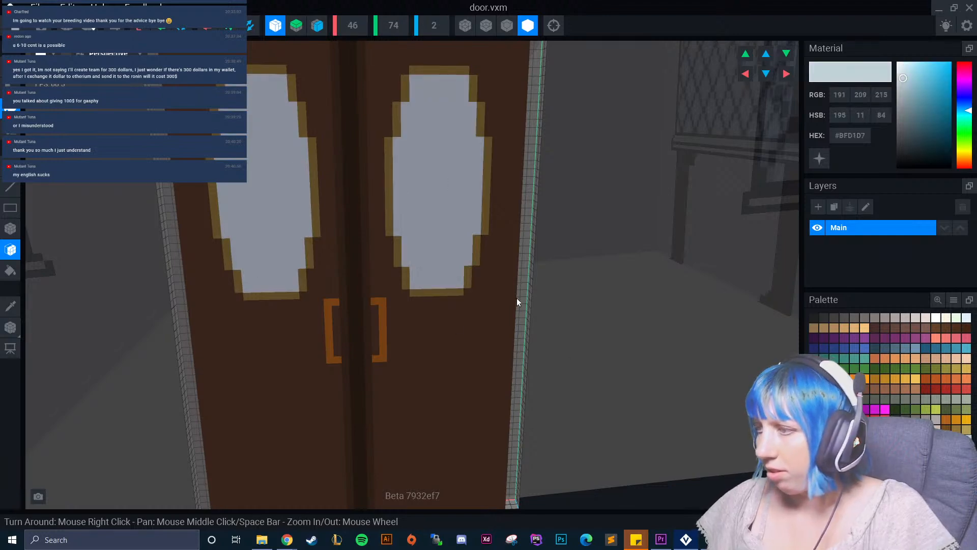
left_click(12, 228)
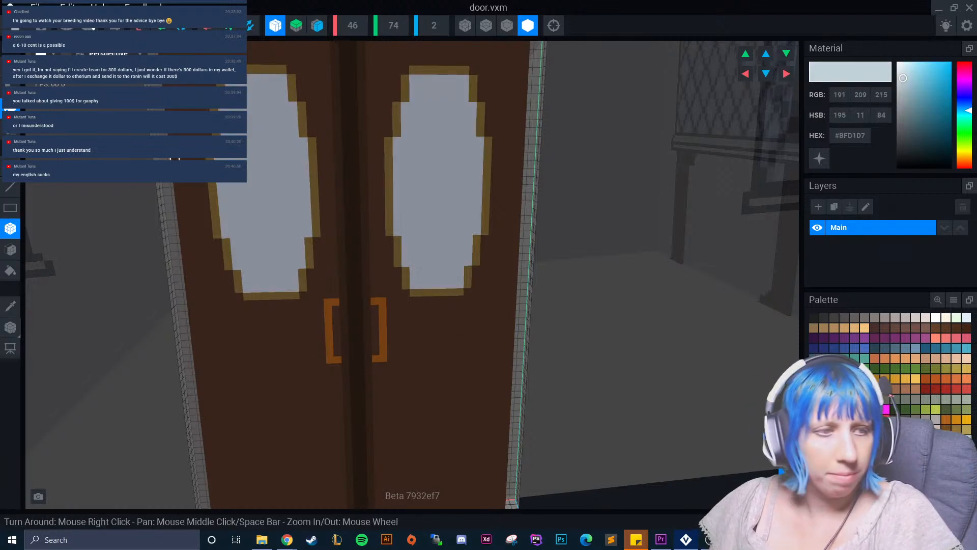
left_click(256, 127)
left_click(251, 134)
left_click(265, 210)
left_click(257, 215)
left_click(279, 21)
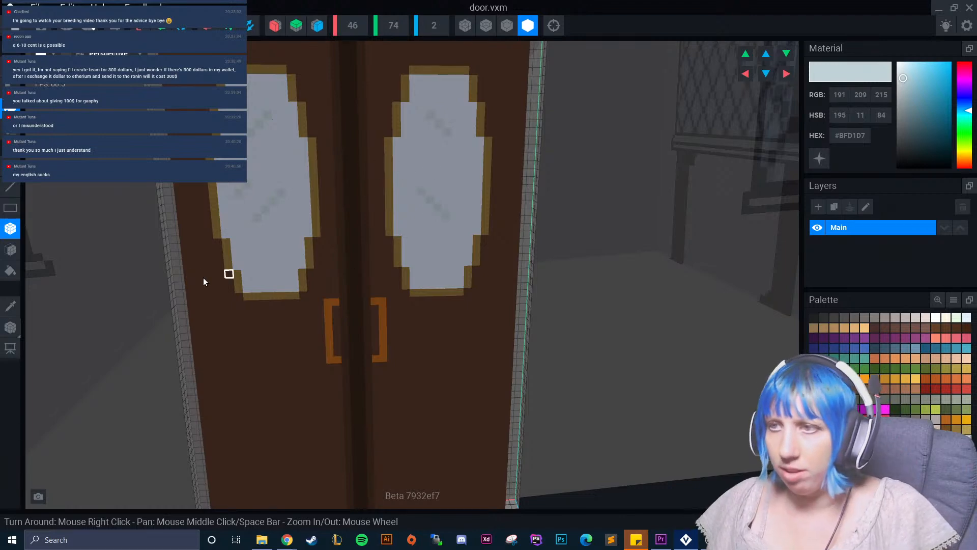
Paint over the right pane's glints with #D2DAED and repaint them in #BFD1D7, slanting the same way as the left pane's.
left_click(10, 306)
left_click(397, 186)
left_click_drag(425, 115, 462, 227)
left_click(17, 304)
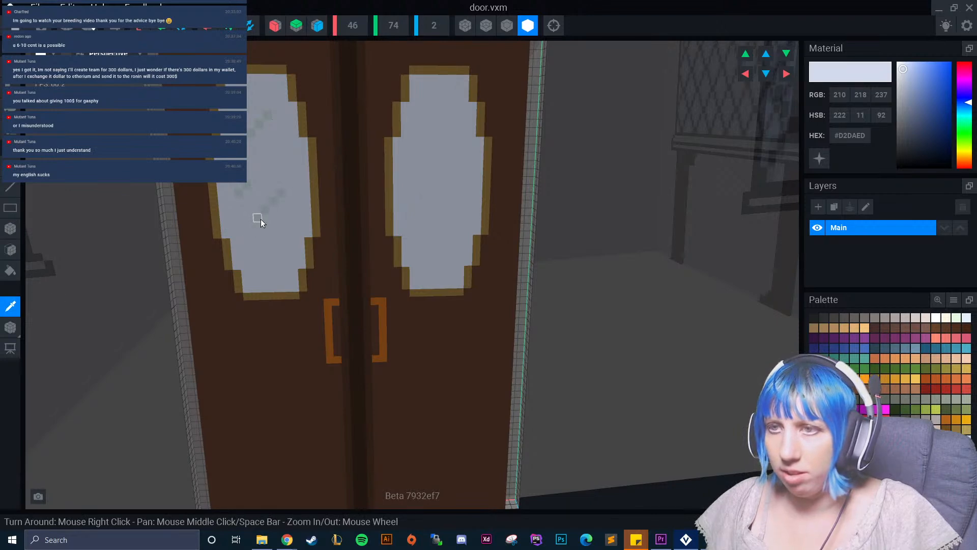
left_click(261, 220)
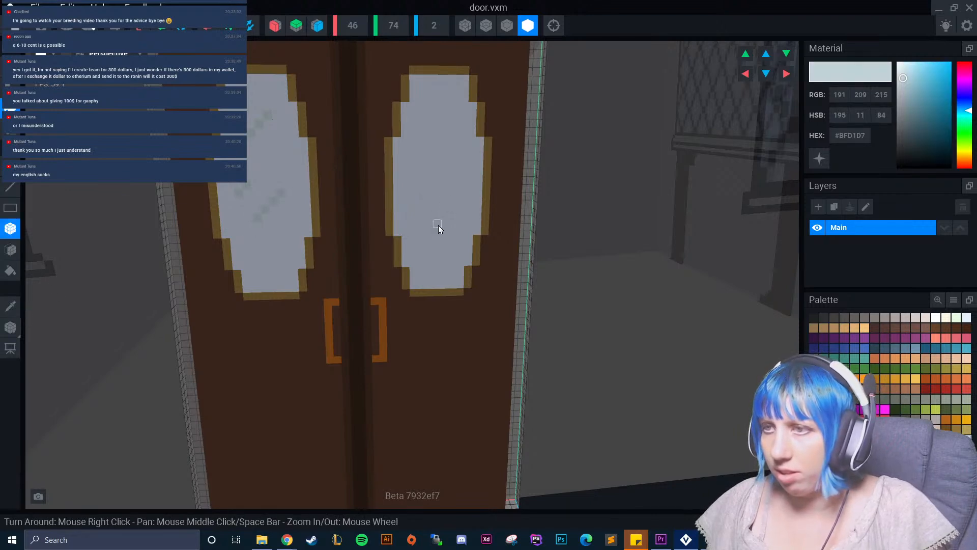
left_click(438, 124)
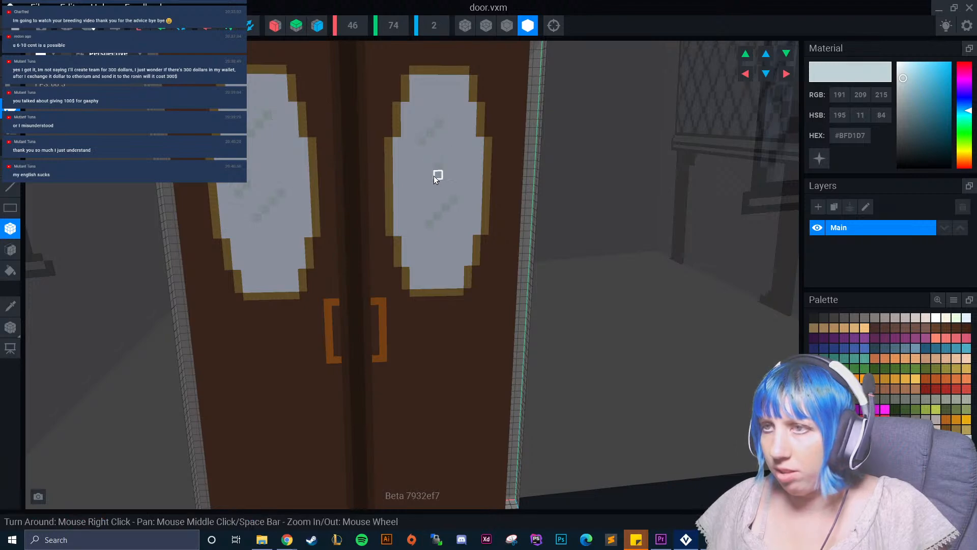
Try short glints low on both panes, undo them, and repaint a small one low on the left pane.
left_click(275, 258)
left_click(439, 261)
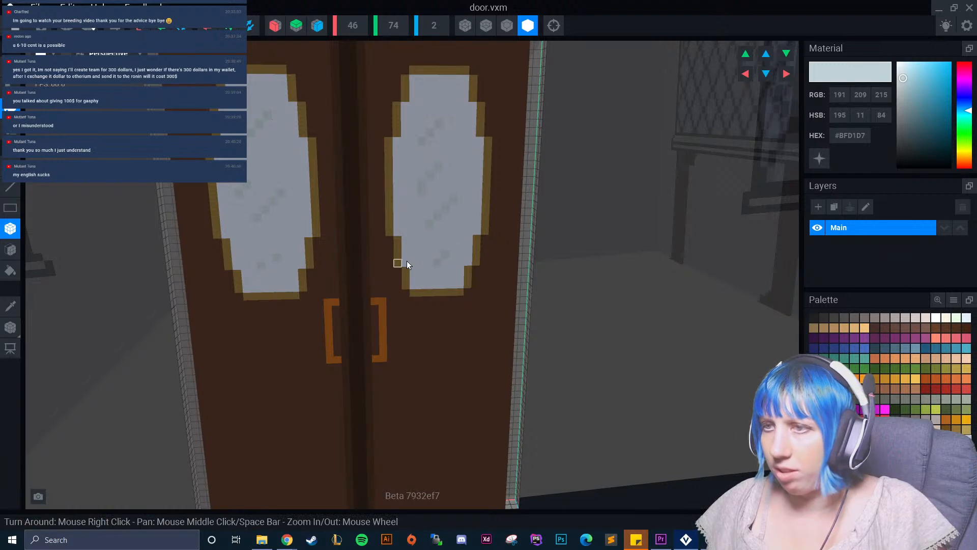
key("ctrl+z")
left_click(268, 258)
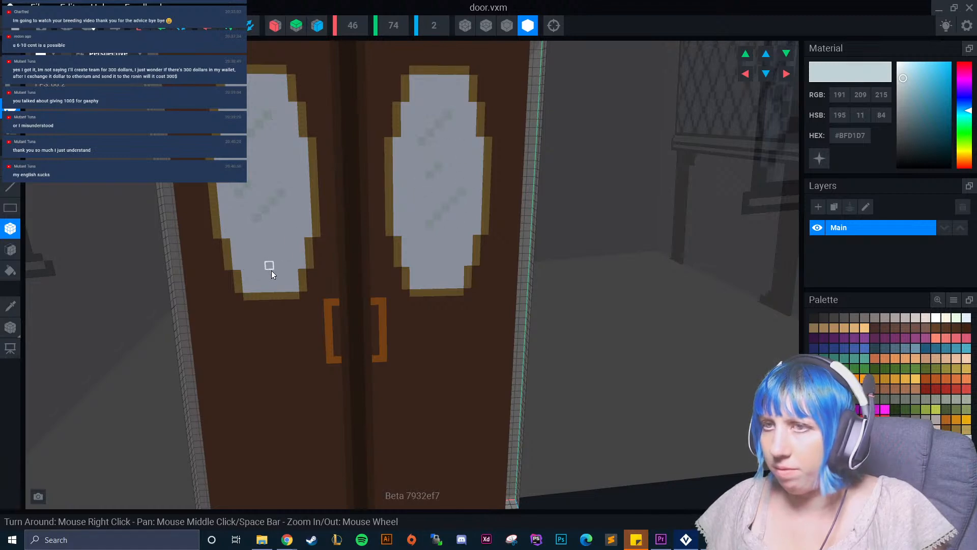
Paint a dark brown #452E22 panel outline with stepped upper corners on the door header, turning X-axis symmetry back on.
scroll(277, 266, "down", 10)
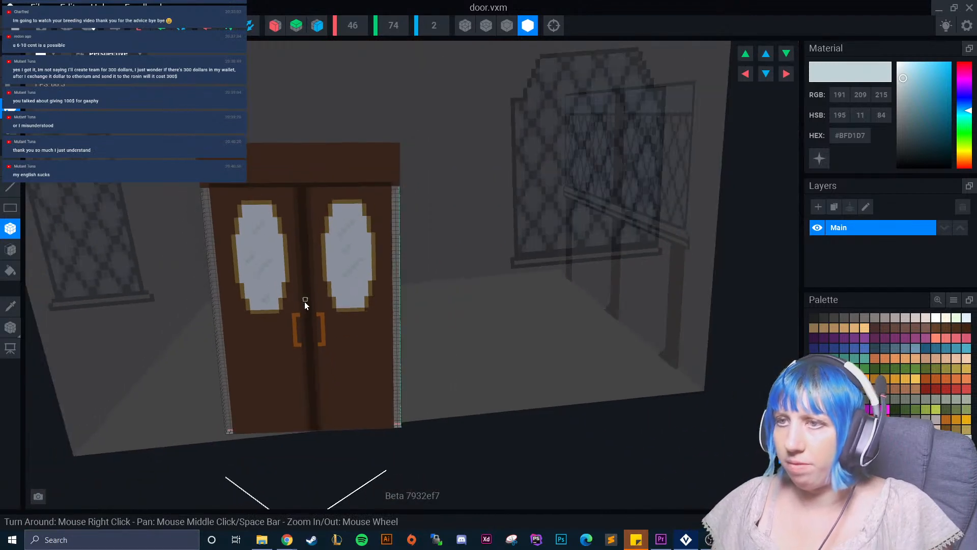
scroll(257, 328, "down", 2)
right_click_drag(257, 327, 349, 300)
right_click_drag(327, 242, 308, 264)
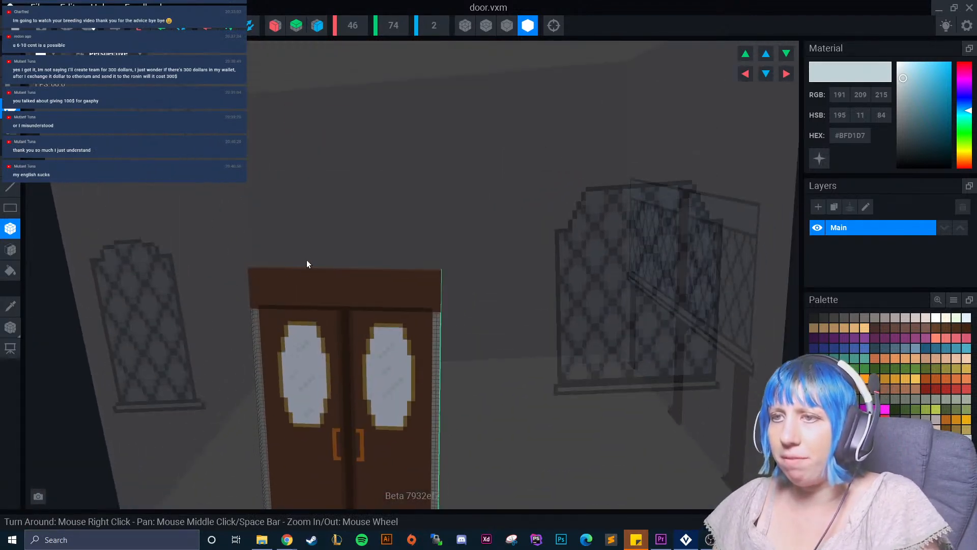
scroll(308, 265, "up", 8)
left_click(10, 306)
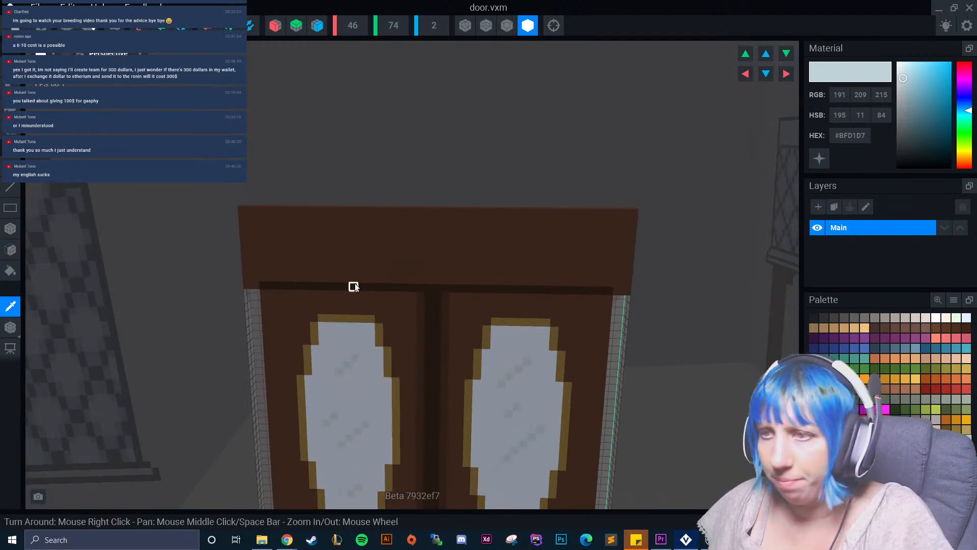
left_click(369, 286)
left_click(824, 389)
left_click_drag(292, 228, 588, 226)
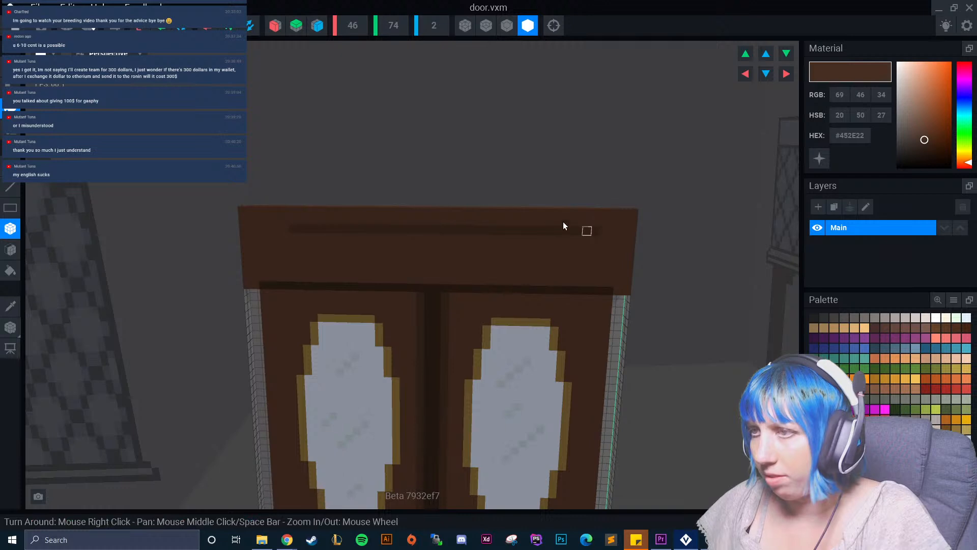
left_click(276, 25)
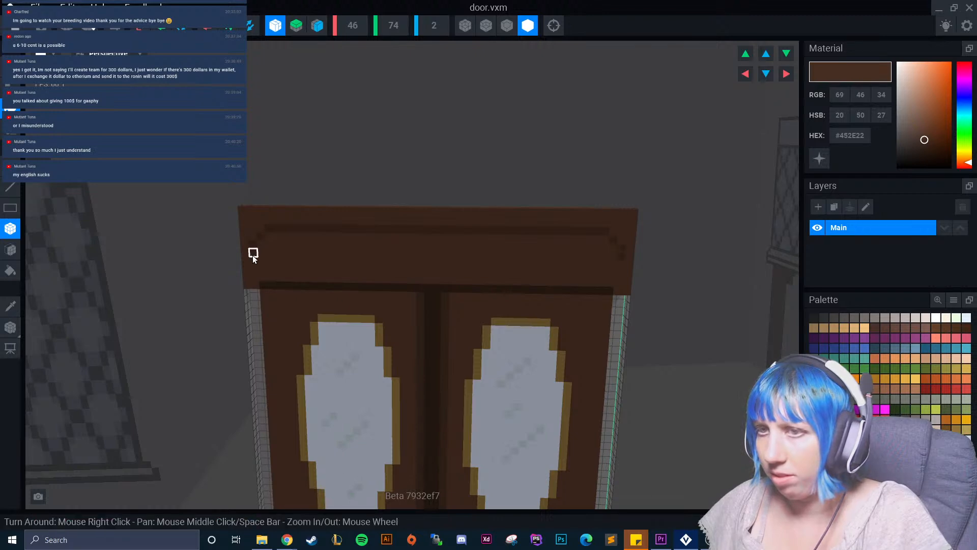
left_click_drag(271, 269, 602, 274)
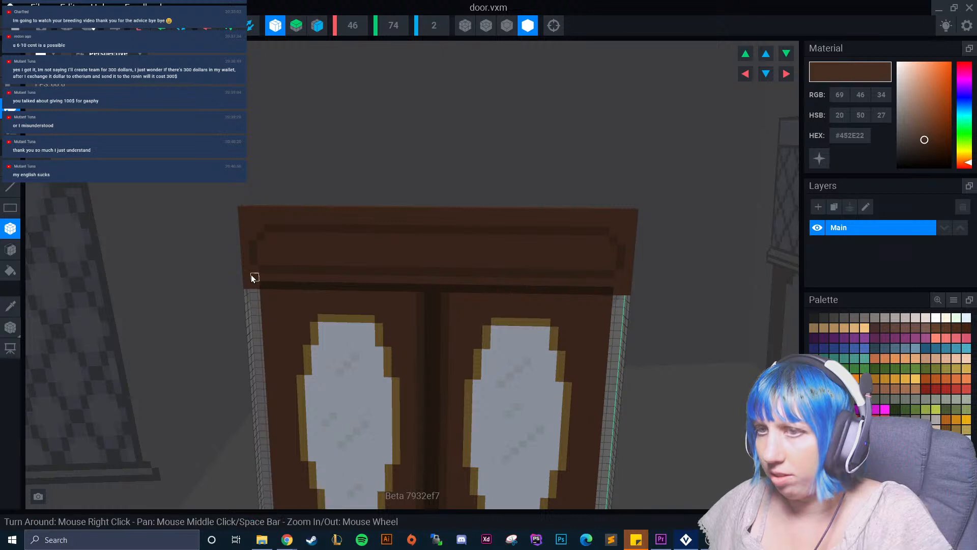
Set the model's Y height to 75 and fill the new top row of the header with door brown #54382A.
scroll(252, 277, "up", 1)
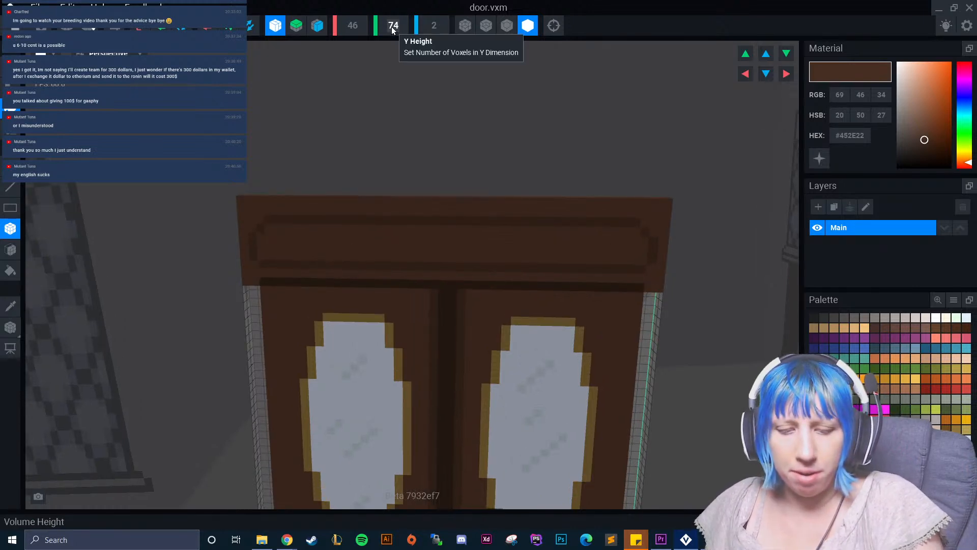
scroll(392, 26, "up", 1)
left_click(8, 311)
left_click(244, 218)
left_click(16, 247)
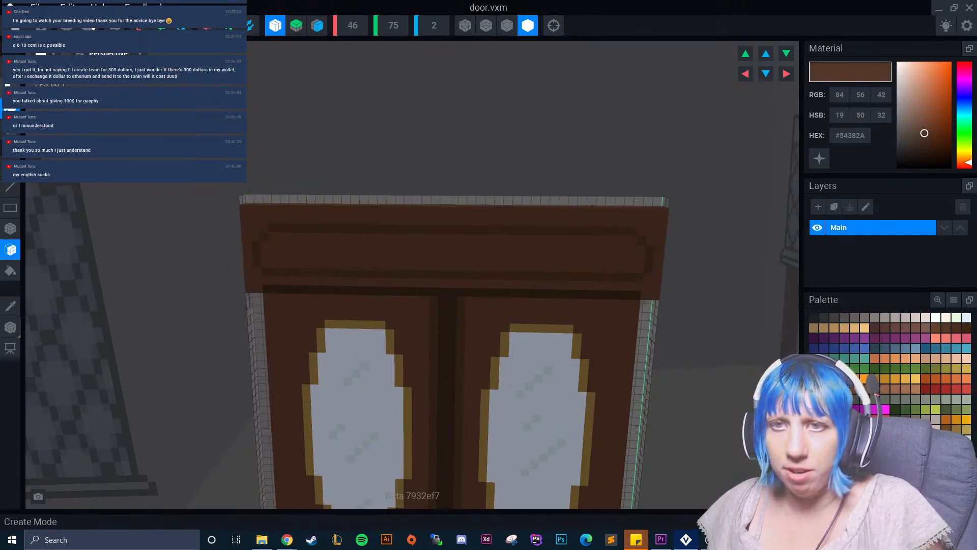
left_click(10, 88)
right_click_drag(290, 132, 306, 193)
left_click(314, 203)
mouse_move(252, 278)
right_mouse_down()
mouse_move(249, 222)
mouse_move(251, 283)
right_mouse_up()
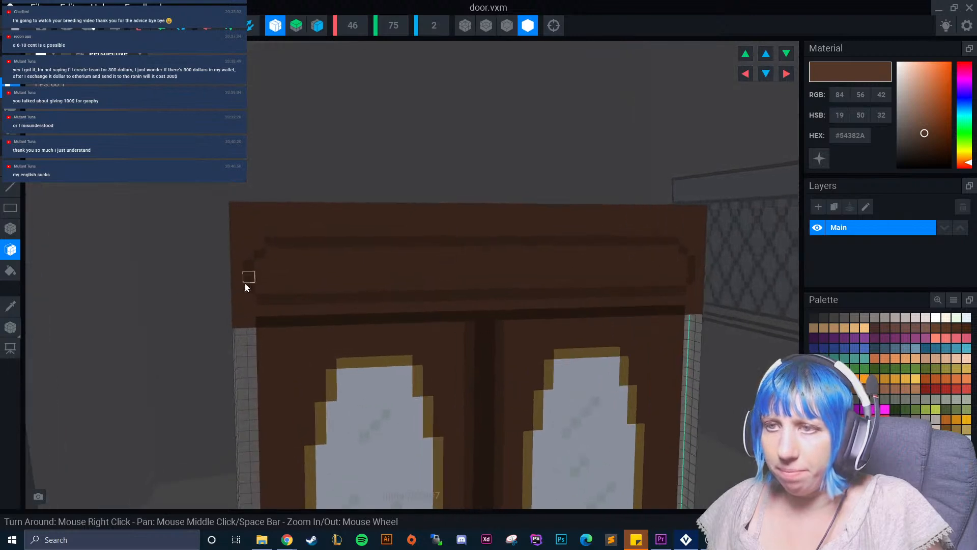
Try to paint over the header outline's top and sides with #54382A and restart it in #452E22, and undo those strokes.
left_click(10, 228)
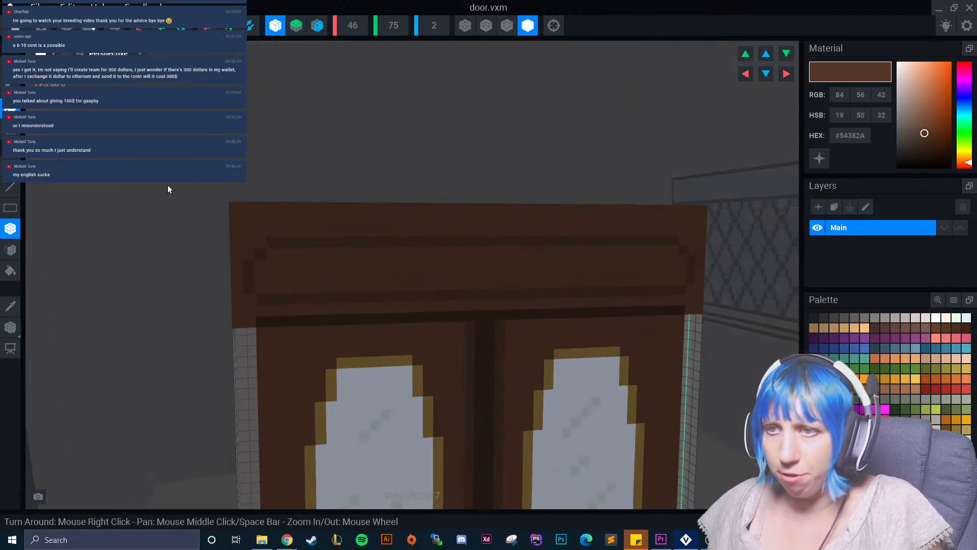
left_click_drag(246, 240, 690, 293)
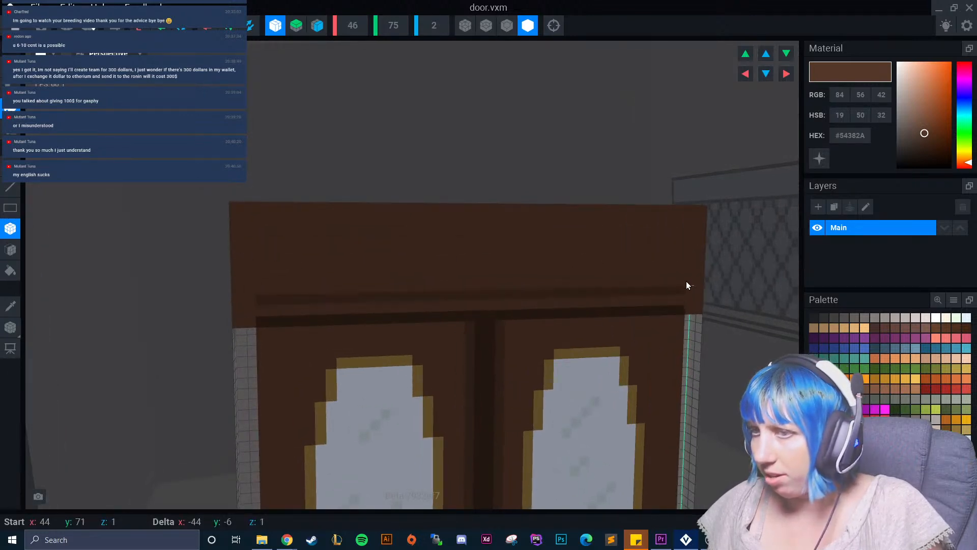
left_click(11, 306)
left_click(300, 293)
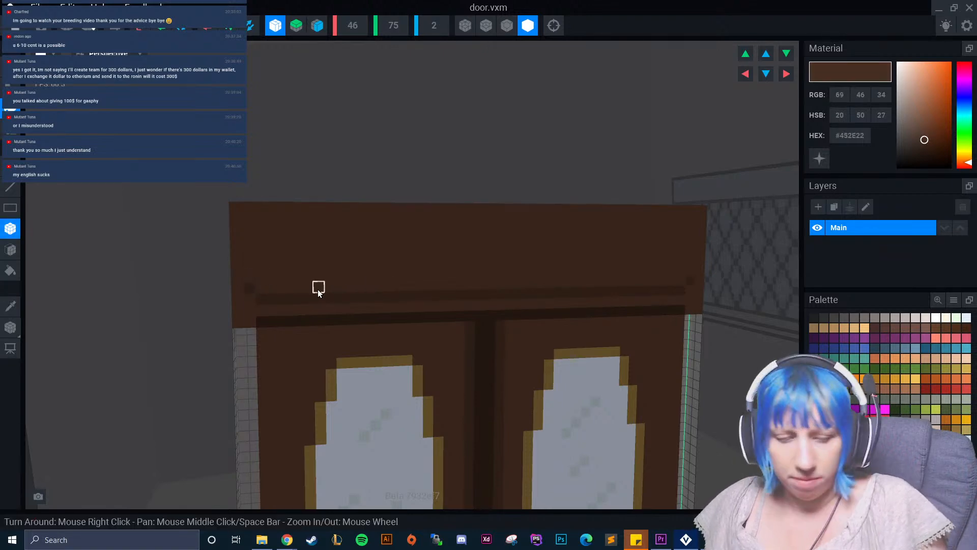
key("ctrl+z")
key("ctrl+z")
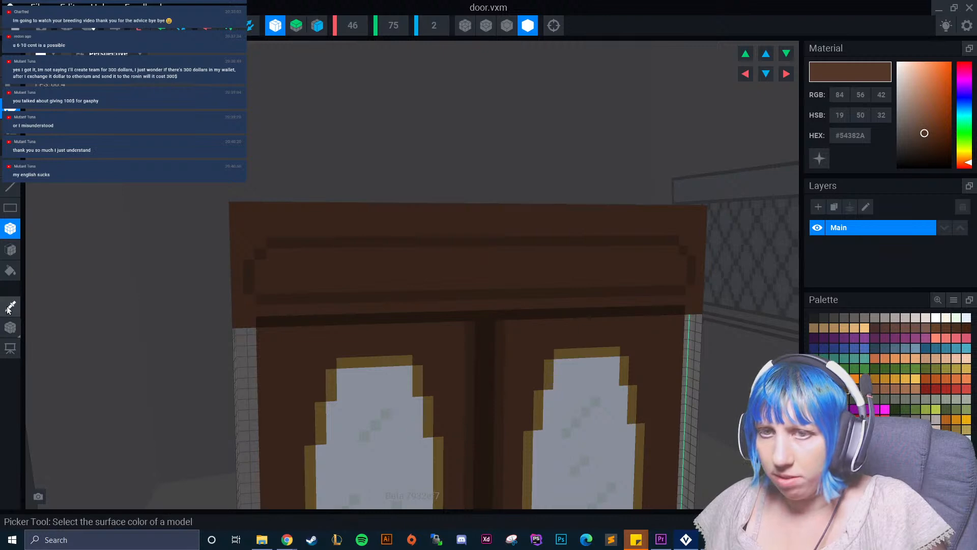
Paint over the old header outline in #54382A, and repaint it closer to the centre in #452E22 with stepped corners all round.
left_click_drag(237, 245, 512, 297)
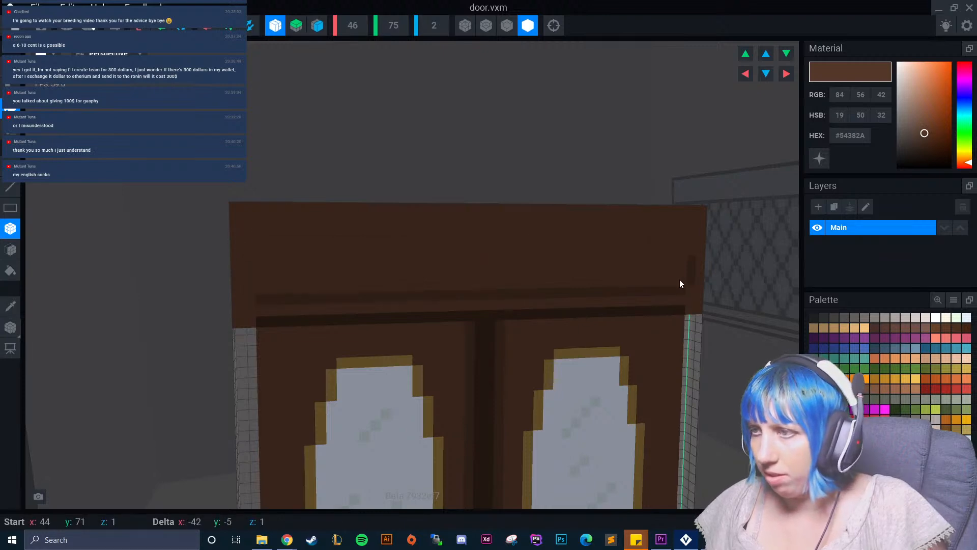
left_click_drag(688, 287, 687, 288)
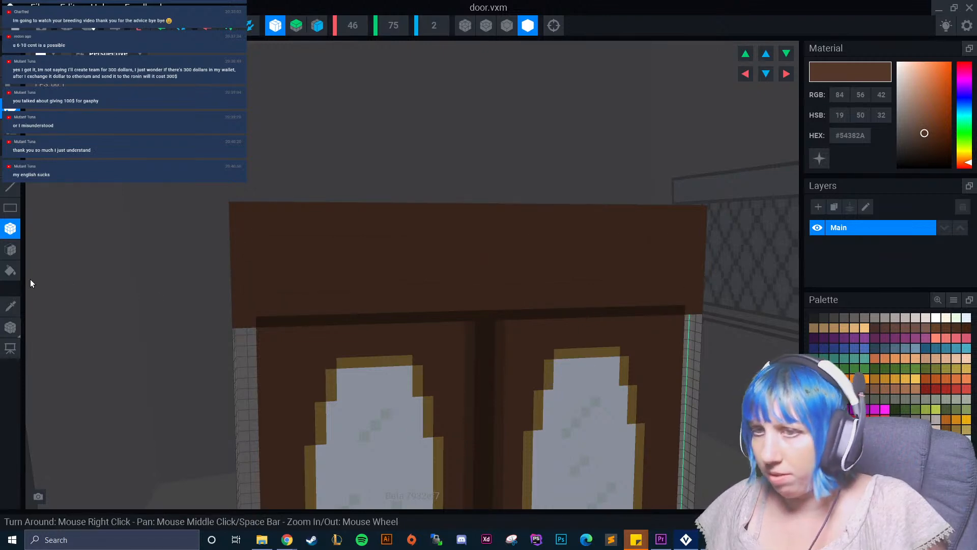
left_click(11, 307)
left_click(480, 305)
left_click(924, 140)
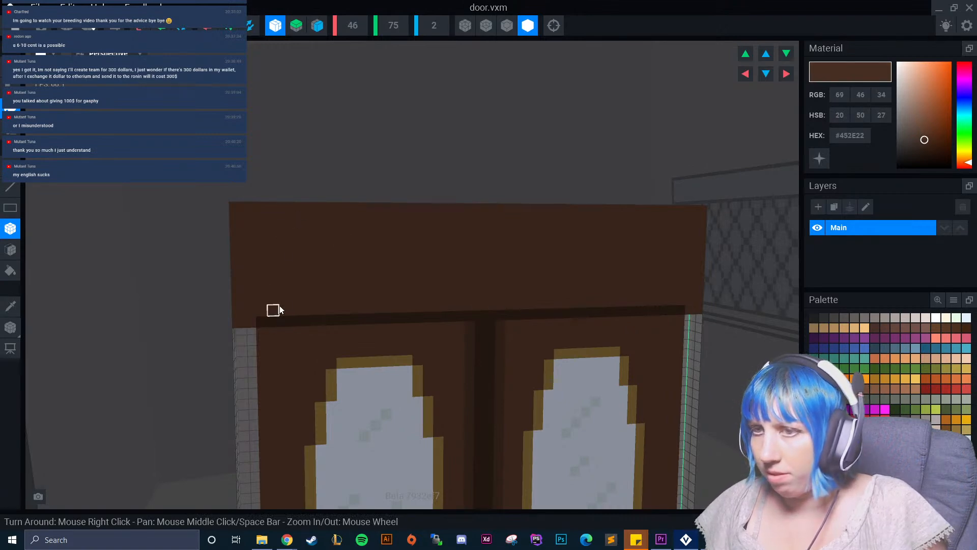
left_click_drag(283, 230, 664, 230)
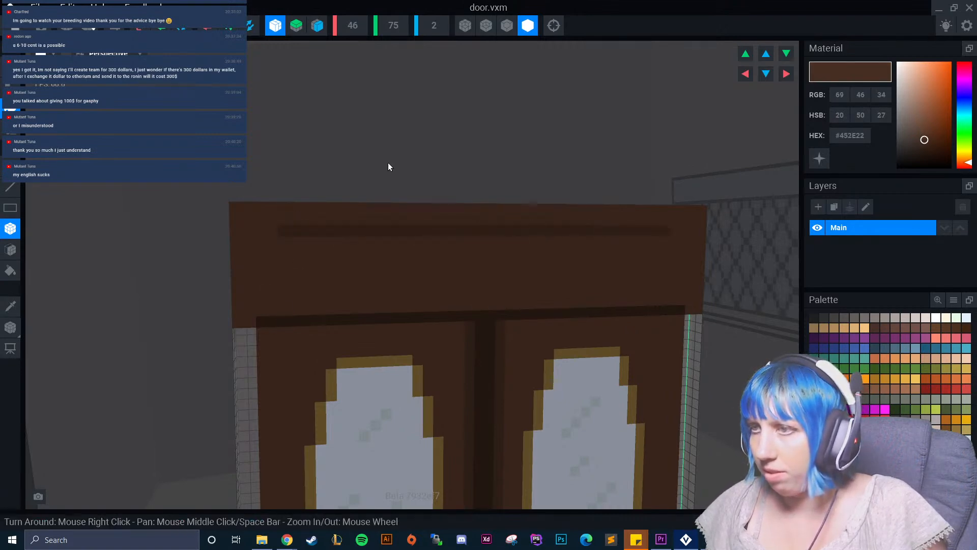
left_click(272, 242)
left_click(260, 253)
left_click(259, 267)
left_click_drag(259, 270, 260, 286)
left_click(273, 299)
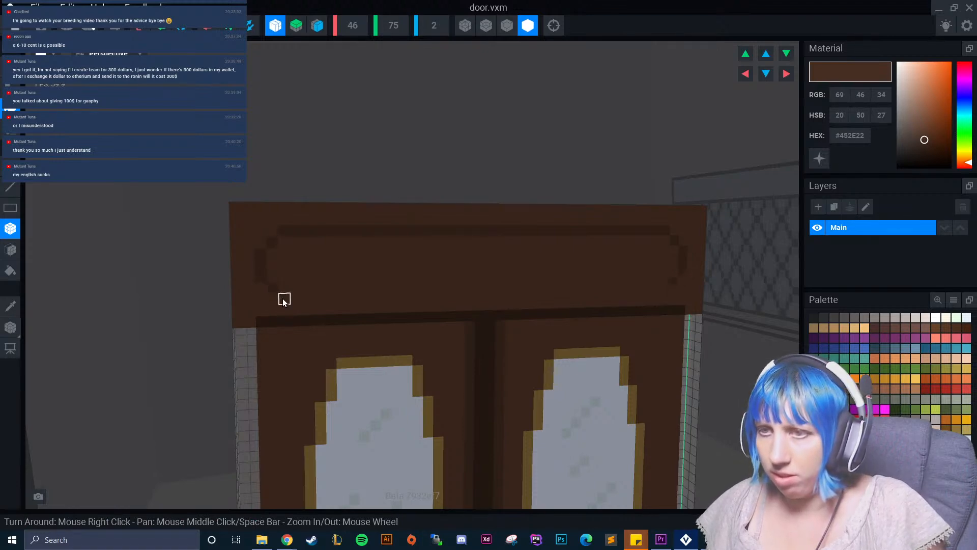
left_click_drag(280, 300, 400, 303)
left_click_drag(584, 290, 588, 290)
Paint short #452E22 accent lines inside both ends of the header panel, and turn off X-axis symmetry.
scroll(337, 277, "up", 2)
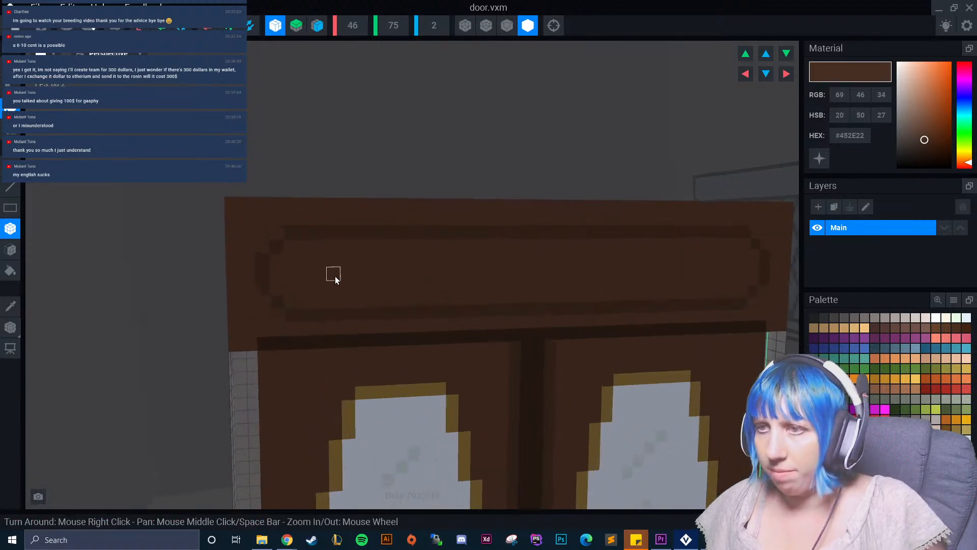
left_click_drag(331, 262, 330, 271)
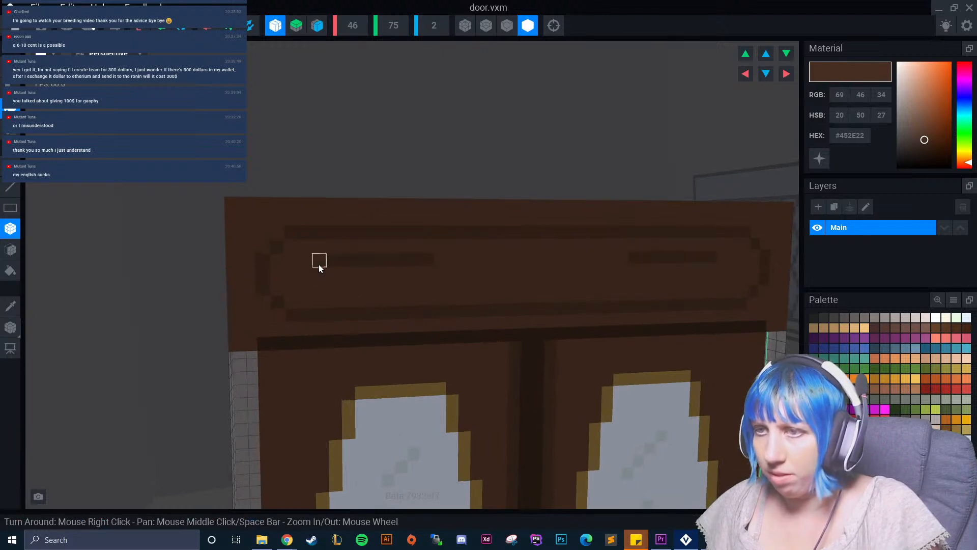
scroll(458, 305, "down", 1)
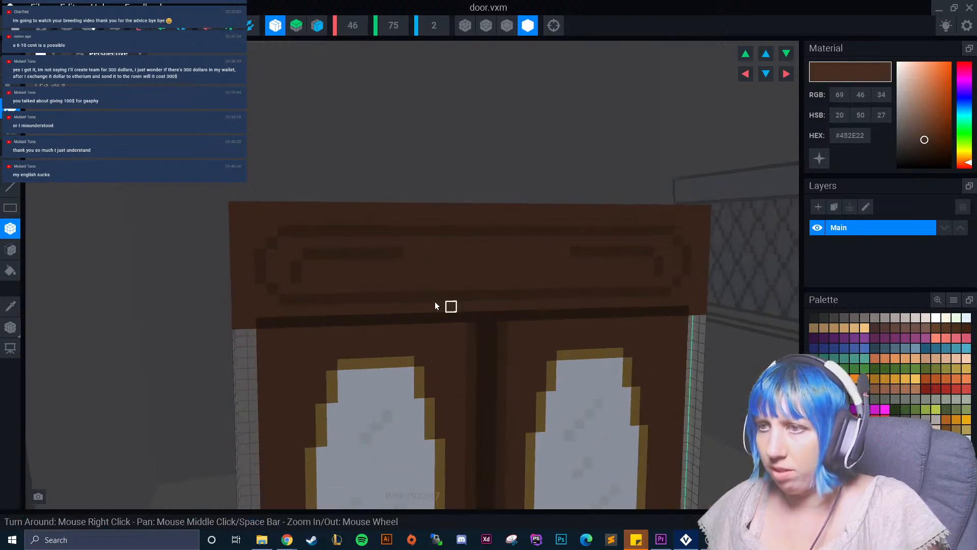
left_click(275, 25)
Close door.vxm with its changes saved and return to the tavern rig's front door.
scroll(467, 393, "down", 6)
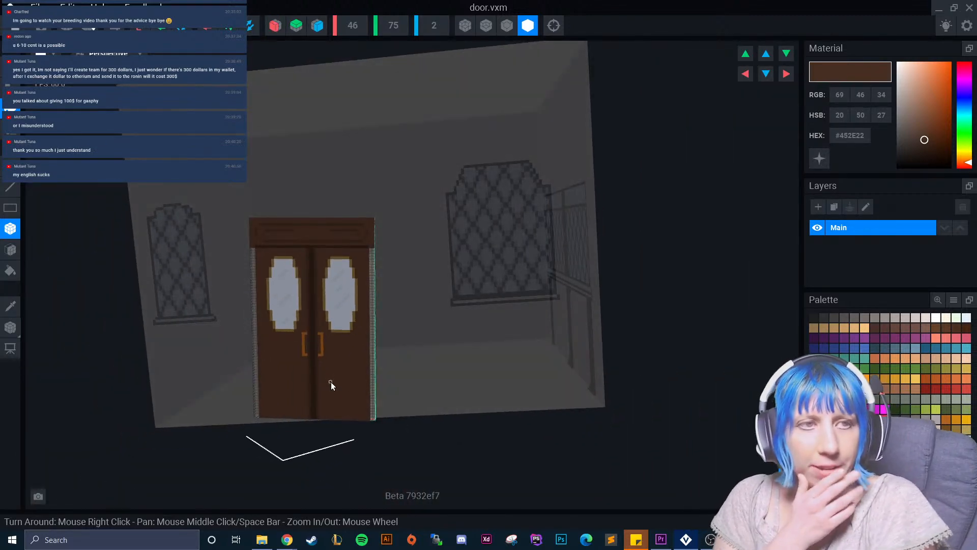
left_click(19, 26)
left_click(398, 197)
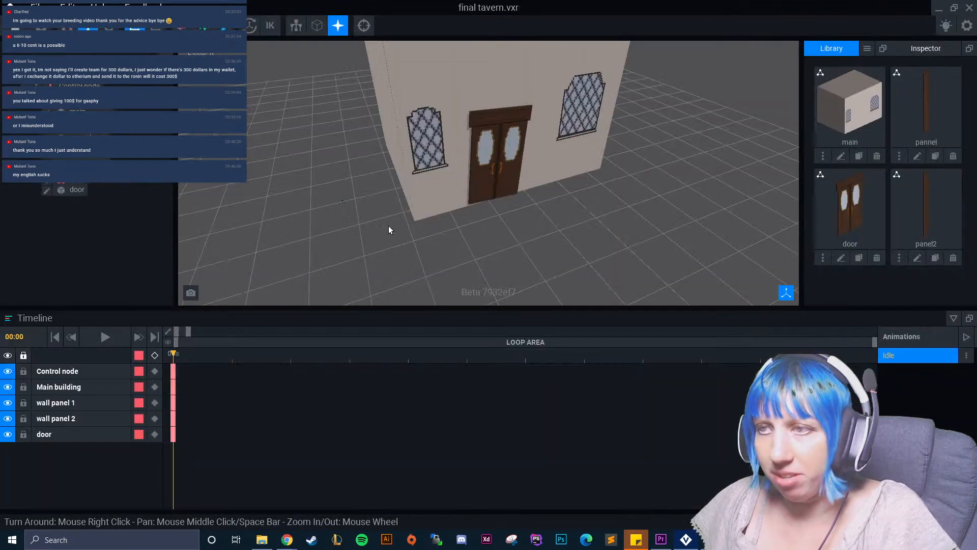
right_click_drag(457, 175, 471, 217)
scroll(490, 224, "up", 3)
scroll(490, 212, "up", 2)
Select the door node and rotate it slightly against the tavern's front wall.
left_click(472, 217)
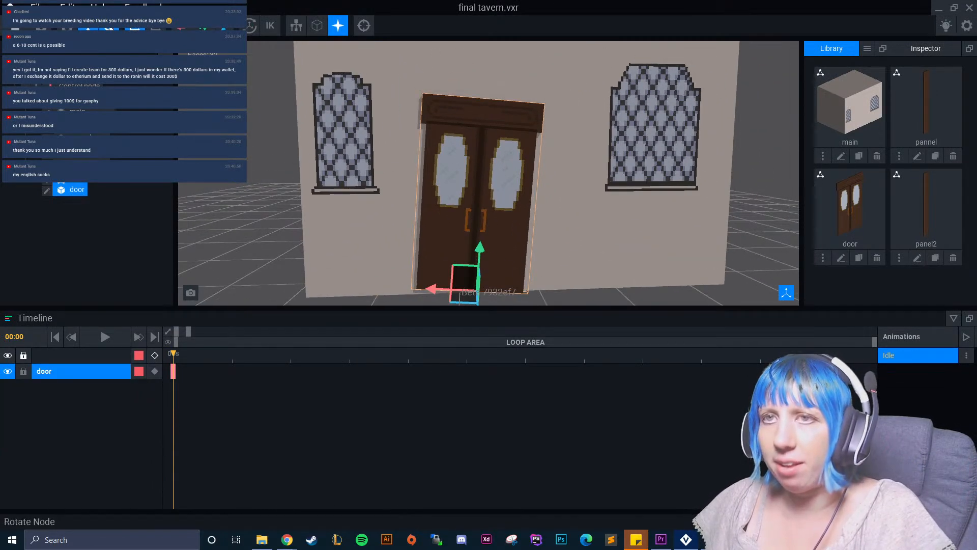
left_click_drag(499, 259, 499, 256)
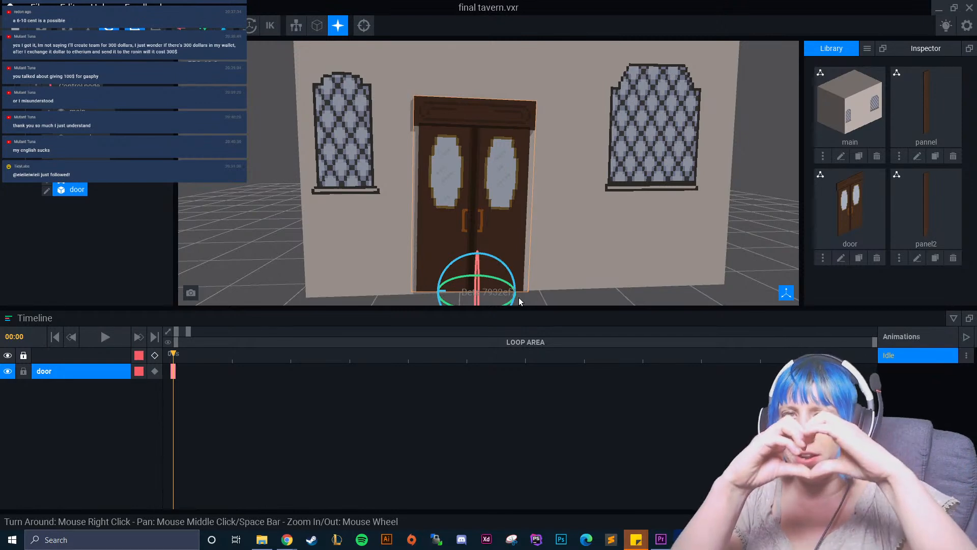
left_click(240, 208)
right_click_drag(482, 240, 499, 218)
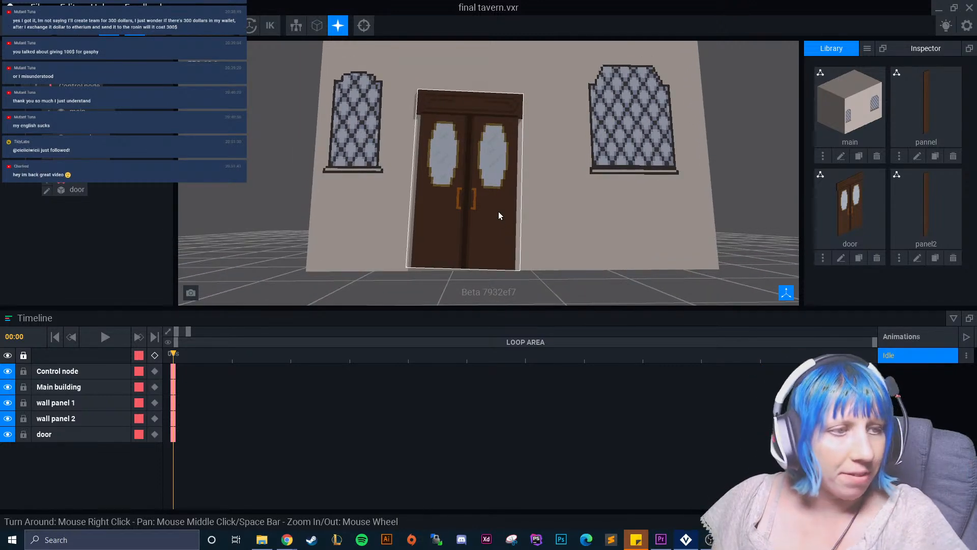
right_click_drag(447, 234, 441, 228)
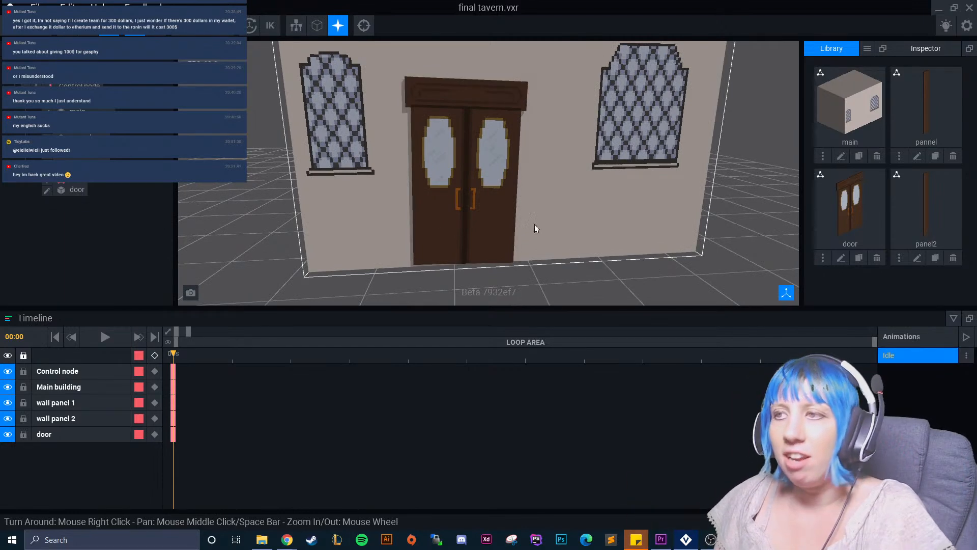
Compare the tavern door with the avatar in the game client, and return to VoxEdit.
left_click(504, 226)
scroll(461, 193, "up", 5)
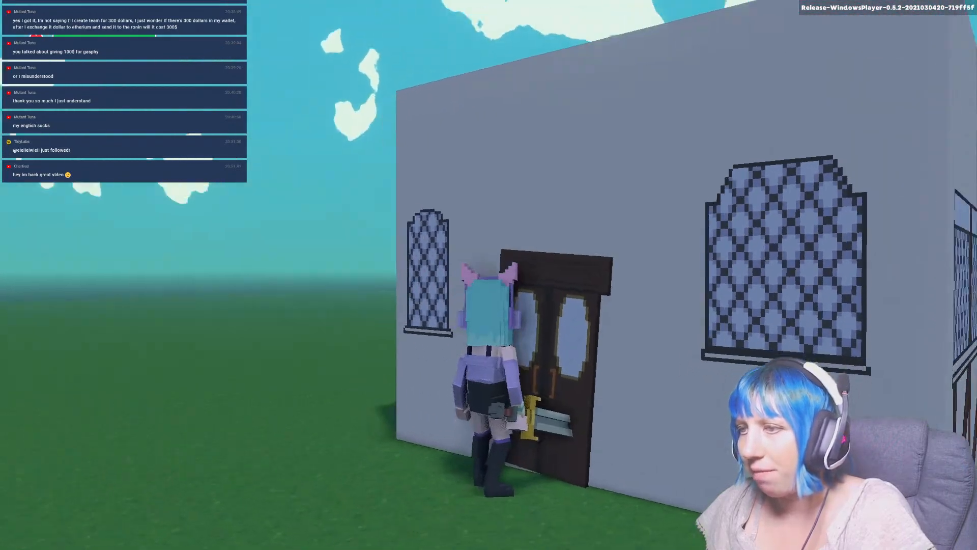
key("super")
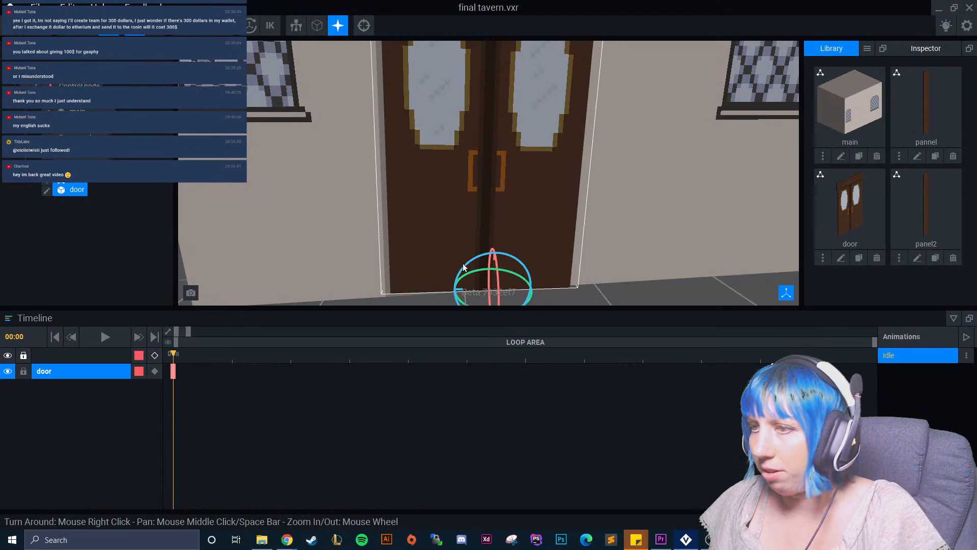
right_click_drag(464, 267, 526, 170)
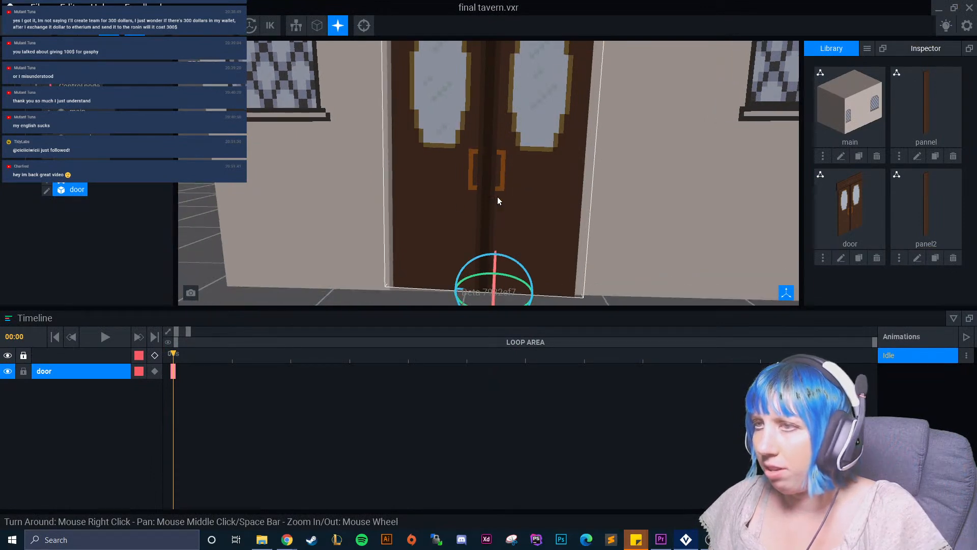
Open the door model for editing and extend both handles above and below in the handle orange #B2631E.
left_click(46, 190)
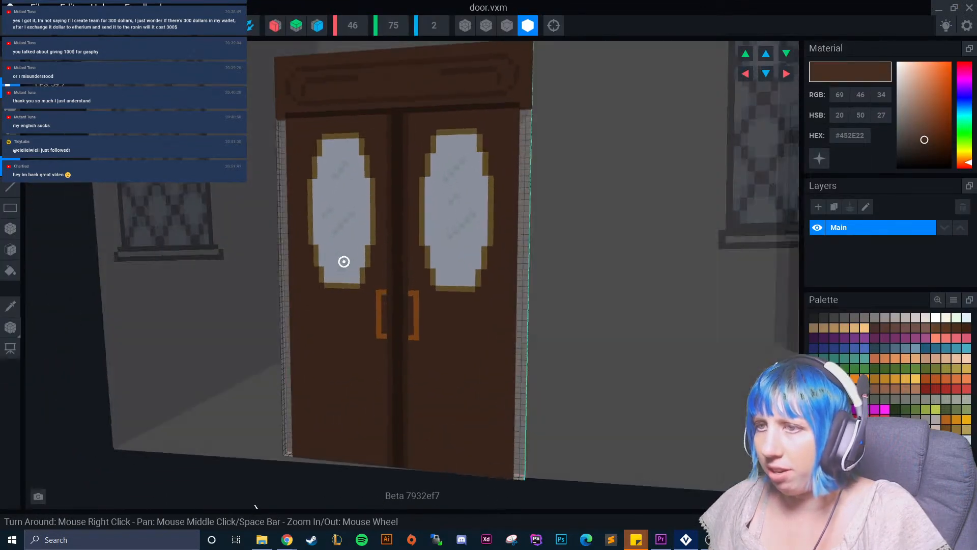
scroll(344, 262, "up", 5)
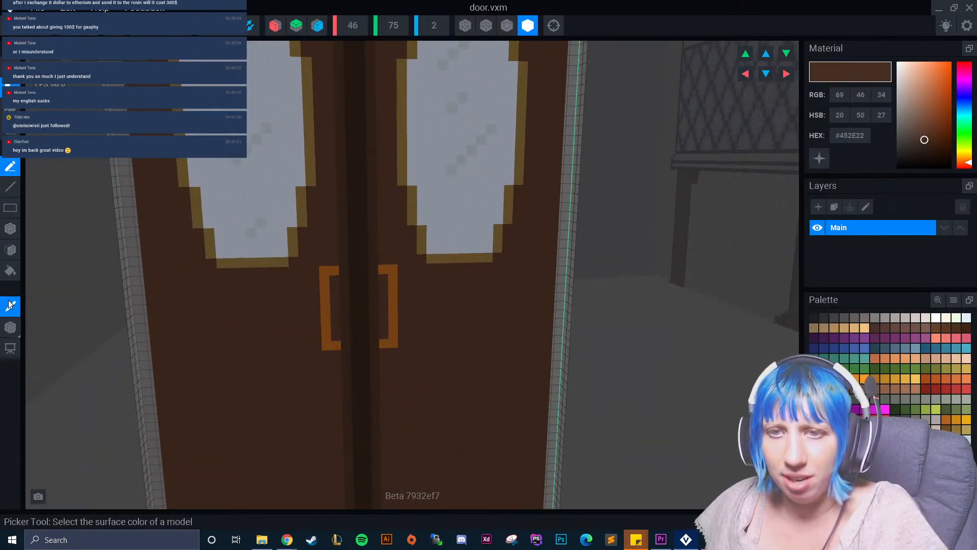
left_click(9, 304)
left_click(312, 308)
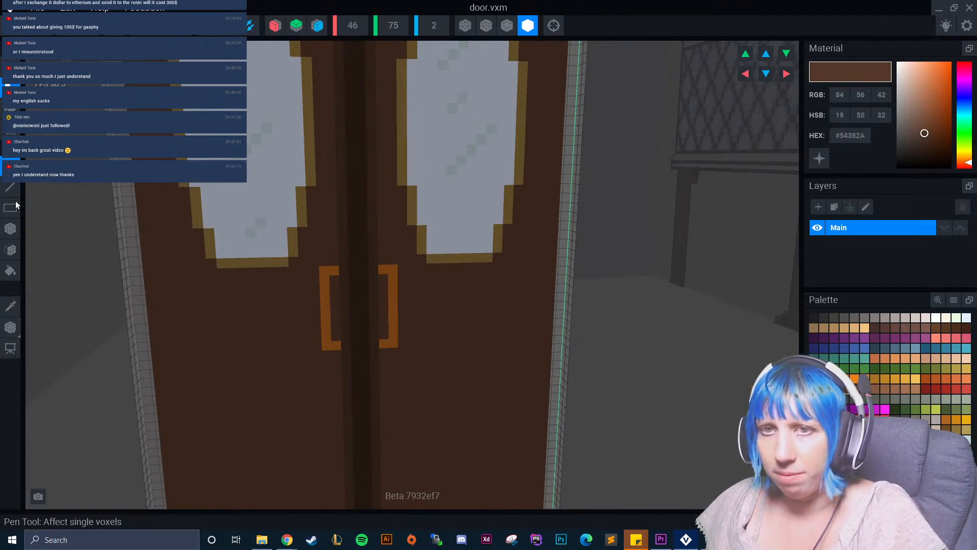
left_click(20, 310)
left_click(316, 270)
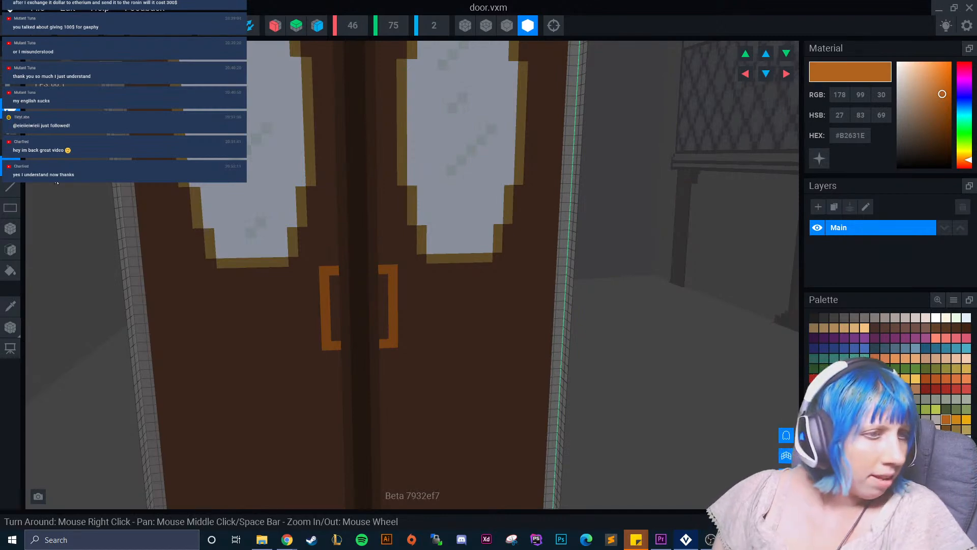
left_click(331, 242)
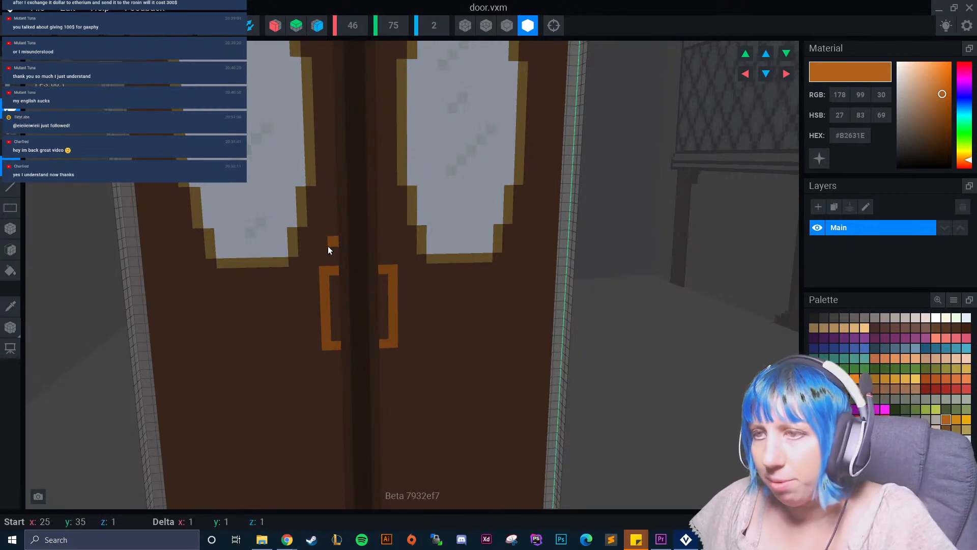
left_click_drag(323, 247, 324, 245)
left_click_drag(323, 246, 321, 264)
left_click_drag(382, 240, 392, 240)
left_click_drag(393, 241, 392, 255)
Thicken the extended tops of both door handles with #B2631E voxels.
scroll(356, 330, "up", 3)
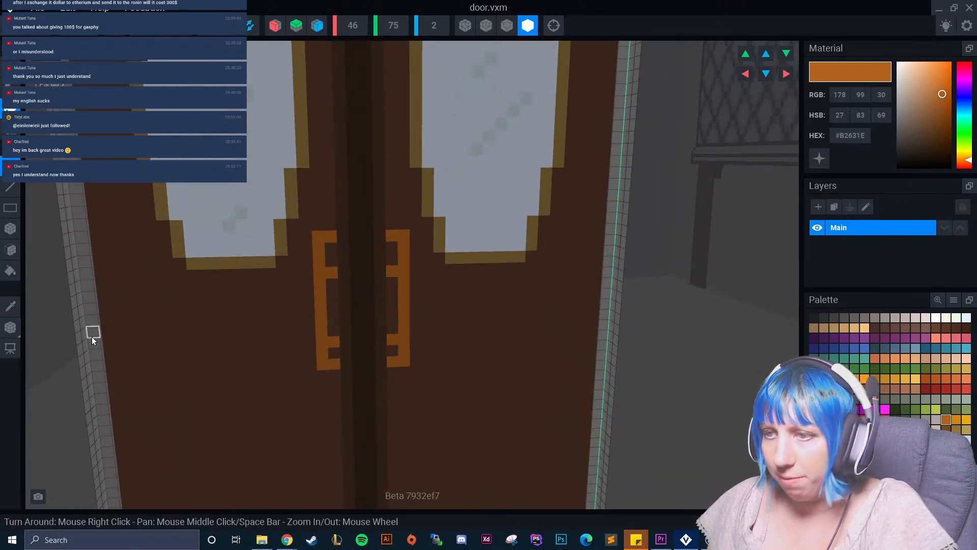
scroll(329, 240, "up", 1)
left_click_drag(329, 227, 320, 225)
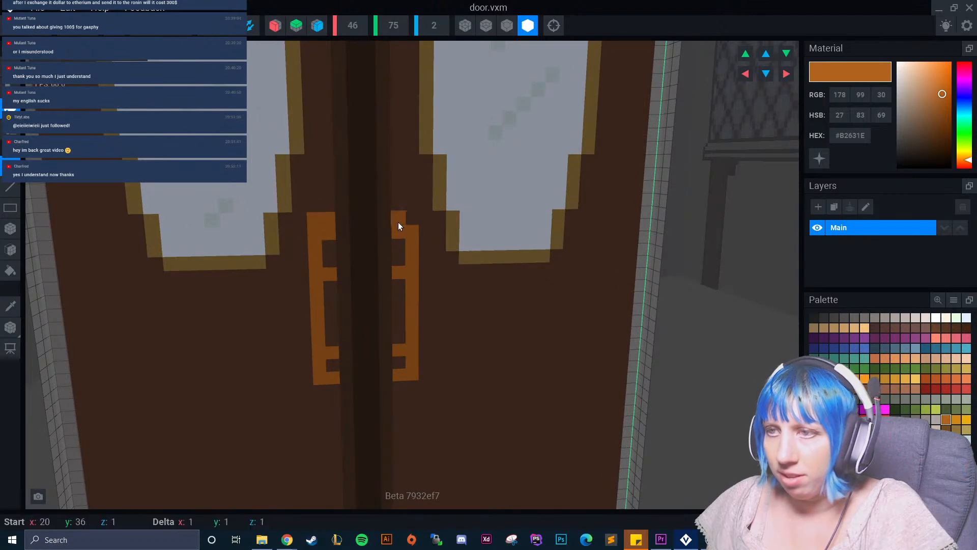
left_click_drag(398, 222, 411, 219)
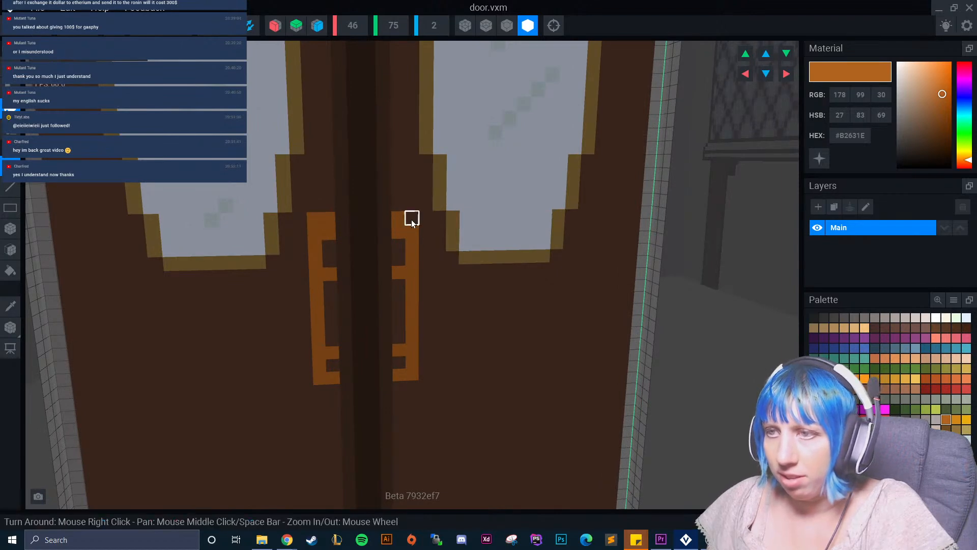
Cover the upper inner crossbars and the bottom extensions of both handles with door brown #54382A, leaving single tall handles.
left_click(10, 307)
left_click(273, 292)
left_click_drag(328, 237, 331, 286)
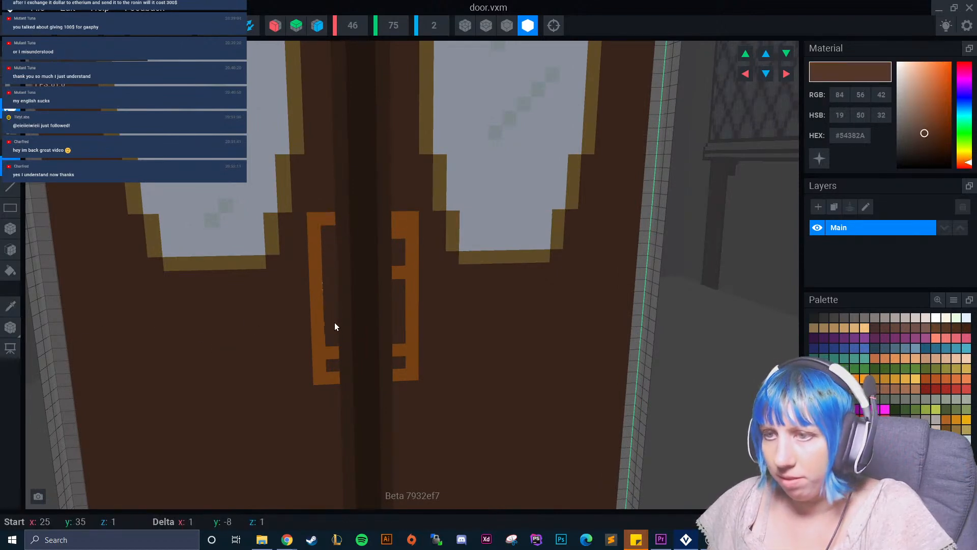
left_click_drag(332, 378, 323, 375)
left_click(405, 375)
left_click_drag(406, 375, 412, 373)
left_click(414, 362)
left_click(400, 272)
left_click_drag(401, 256, 400, 233)
Save the handle changes to door.vxm while closing it.
scroll(407, 336, "down", 5)
scroll(351, 350, "up", 3)
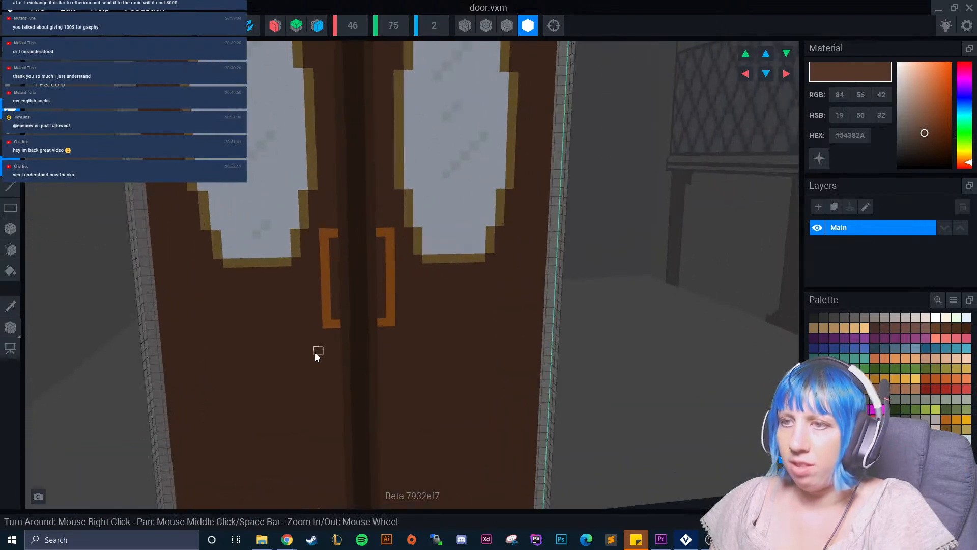
scroll(314, 369, "up", 2)
scroll(305, 366, "down", 4)
right_click_drag(305, 366, 329, 356)
scroll(311, 357, "down", 5)
left_click(11, 8)
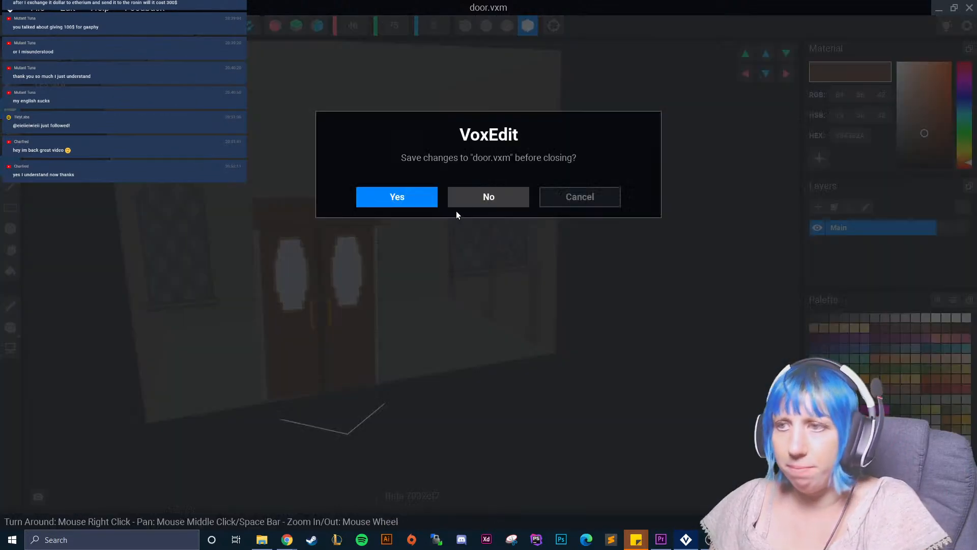
left_click(404, 192)
Examine the tavern's front and side walls from several angles, checking how the door sits in the wall.
right_click_drag(595, 200, 586, 201)
scroll(586, 201, "up", 6)
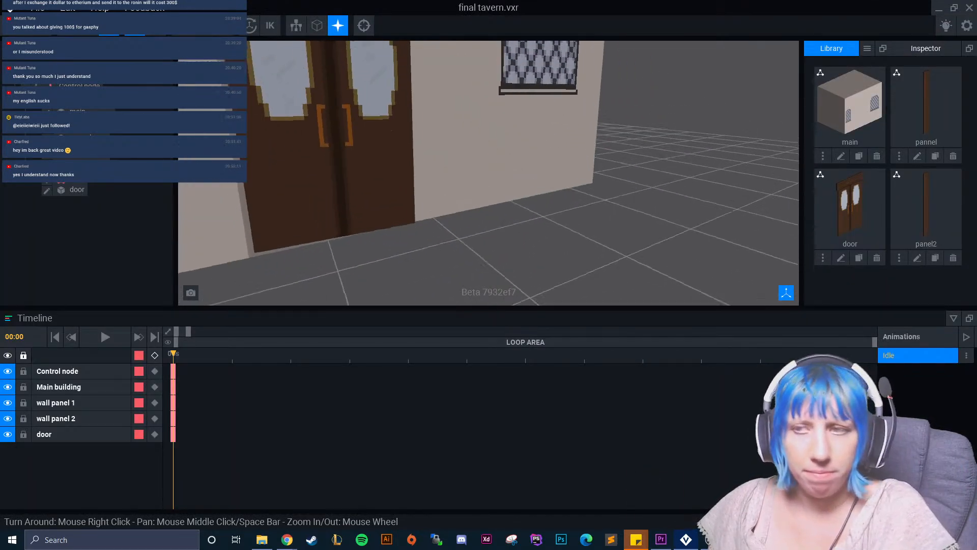
scroll(524, 227, "down", 5)
right_click_drag(524, 227, 518, 216)
scroll(519, 216, "down", 3)
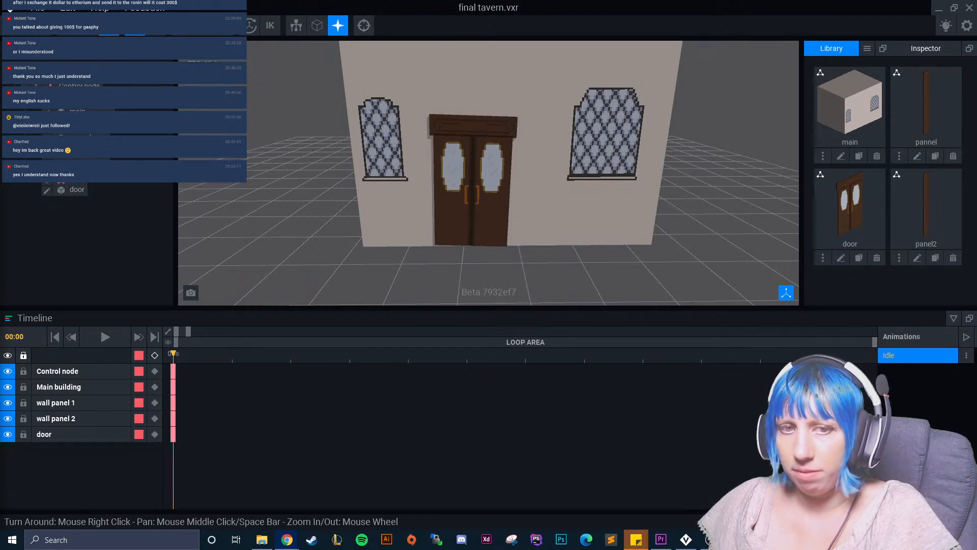
right_click_drag(507, 222, 677, 233)
scroll(643, 218, "up", 4)
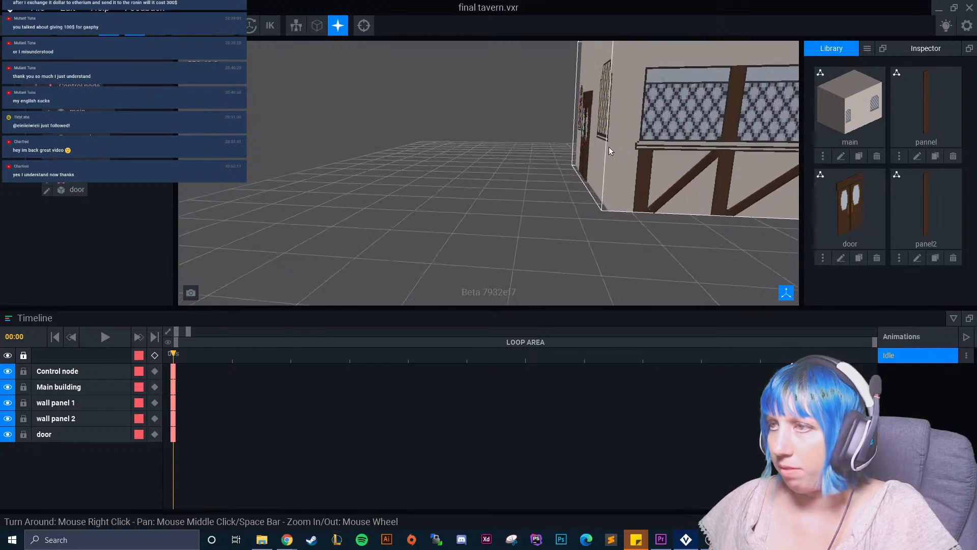
middle_click_drag(575, 87, 551, 151)
scroll(500, 159, "up", 2)
right_click_drag(500, 160, 702, 234)
scroll(527, 151, "up", 4)
scroll(528, 151, "down", 3)
middle_click_drag(528, 151, 617, 167)
middle_click_drag(326, 138, 451, 213)
Select the door node and move it slightly outward from the front wall.
left_click(357, 192)
right_click_drag(358, 192, 346, 250)
middle_click_drag(347, 250, 341, 209)
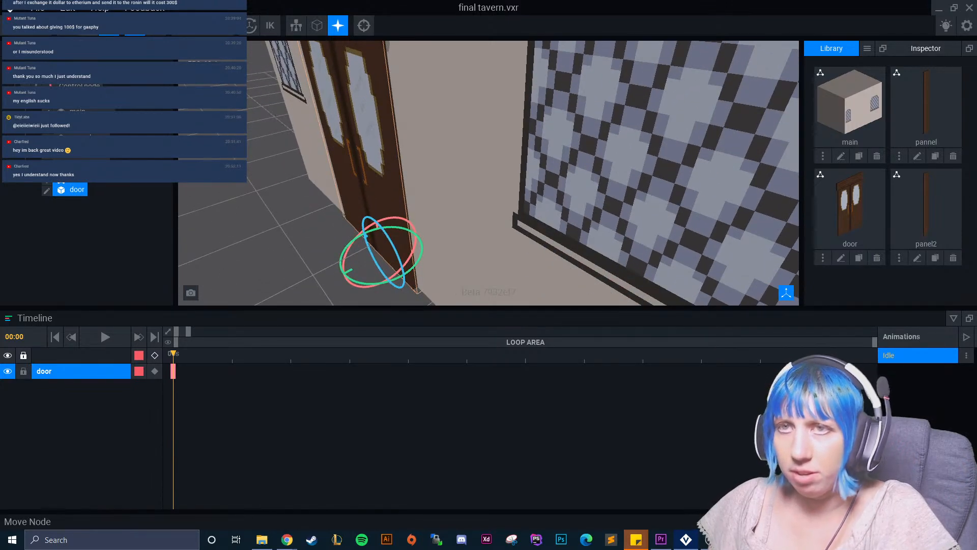
left_click(89, 25)
left_click_drag(330, 280, 326, 283)
right_click_drag(283, 261, 371, 277)
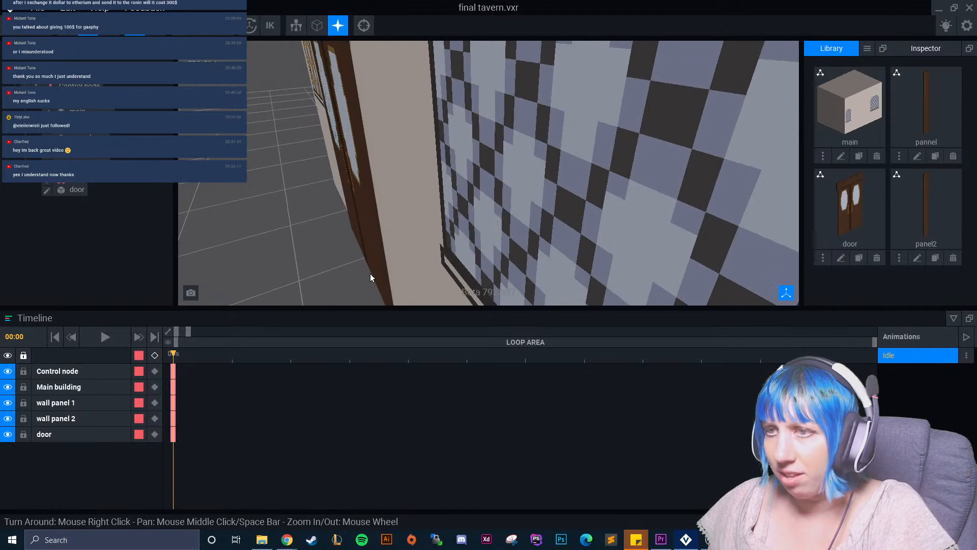
left_click_drag(347, 279, 340, 281)
left_click(292, 249)
right_click_drag(293, 248, 392, 232)
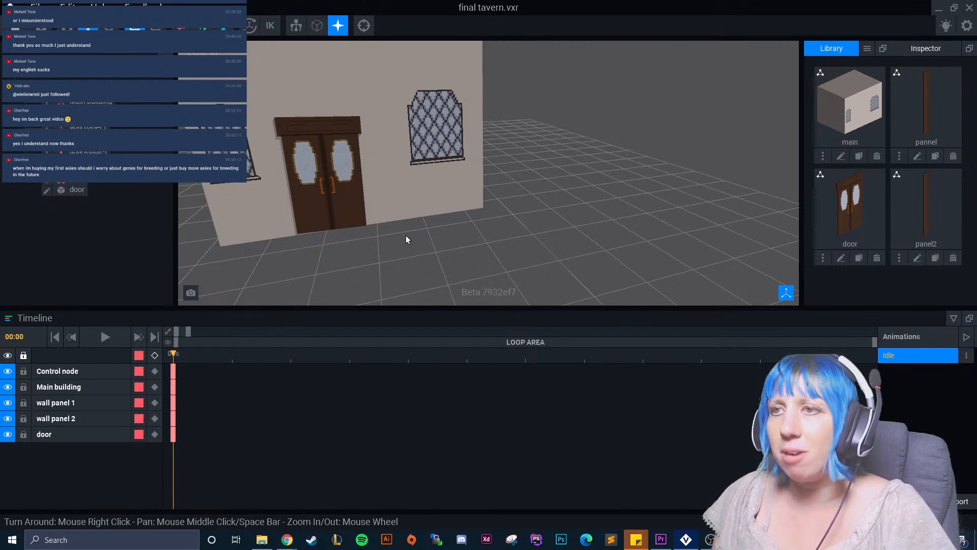
left_click(402, 232)
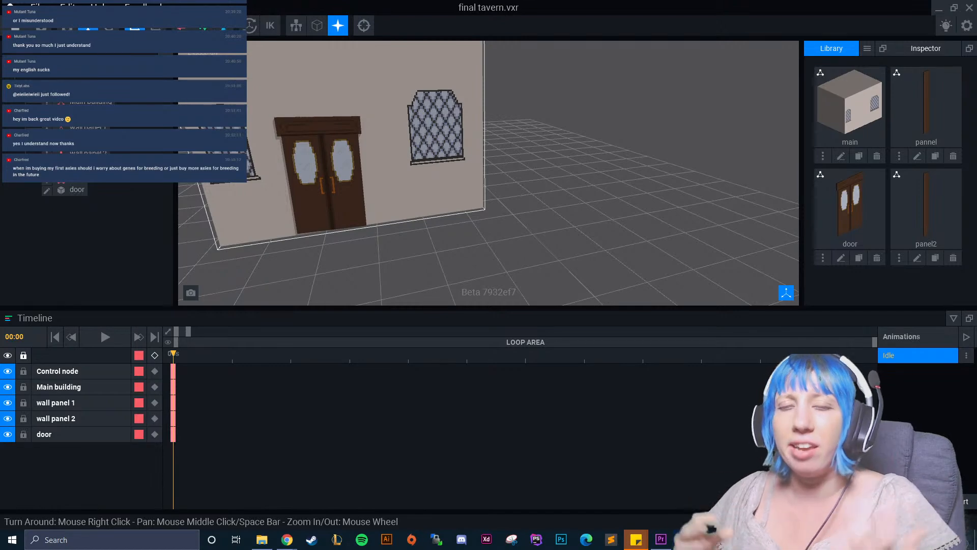
left_click(470, 219)
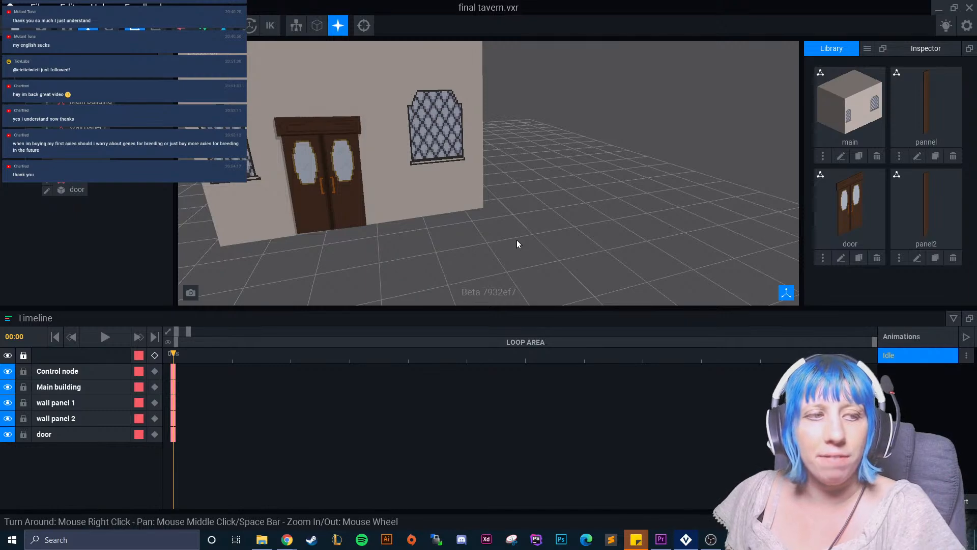
Select the Main building node and open its model main.vxm for editing.
middle_click_drag(502, 225, 515, 236)
scroll(514, 236, "down", 3)
right_click_drag(515, 235, 498, 252)
left_click(439, 206)
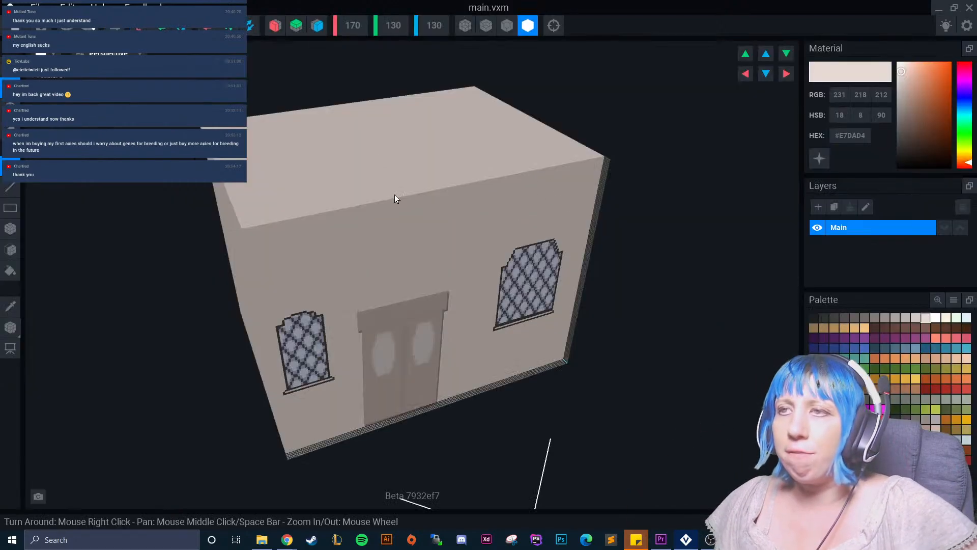
right_click_drag(522, 195, 522, 194)
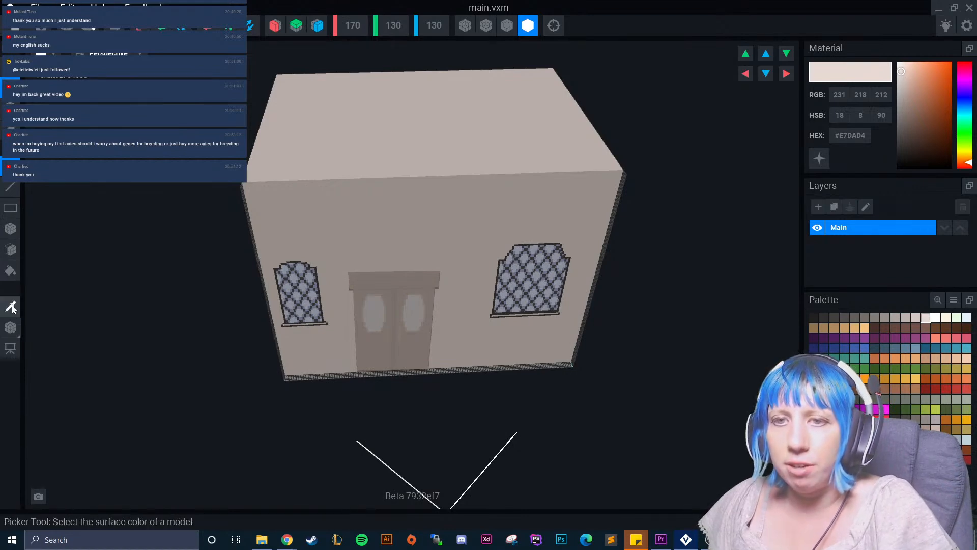
Try to take down the building's roof surface with the Face tool.
left_click(11, 228)
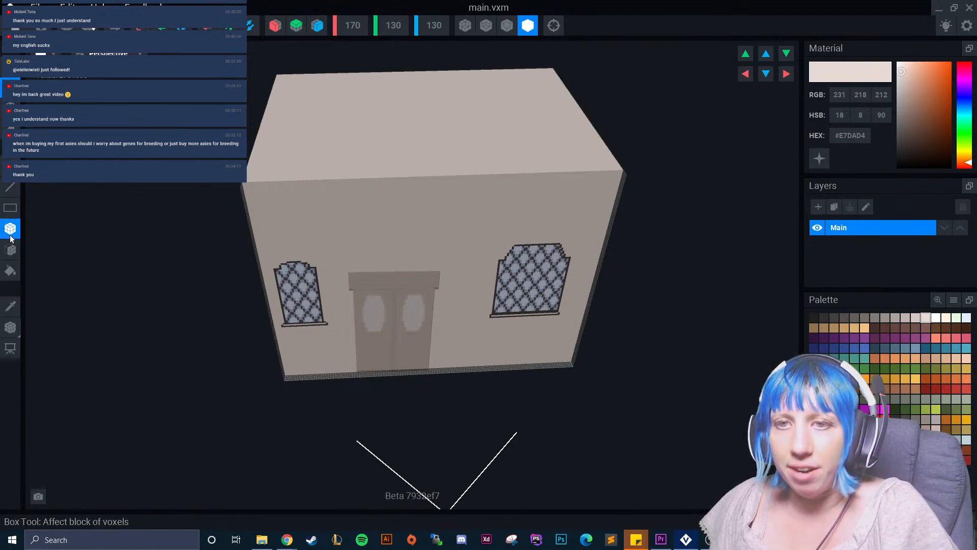
left_click(11, 250)
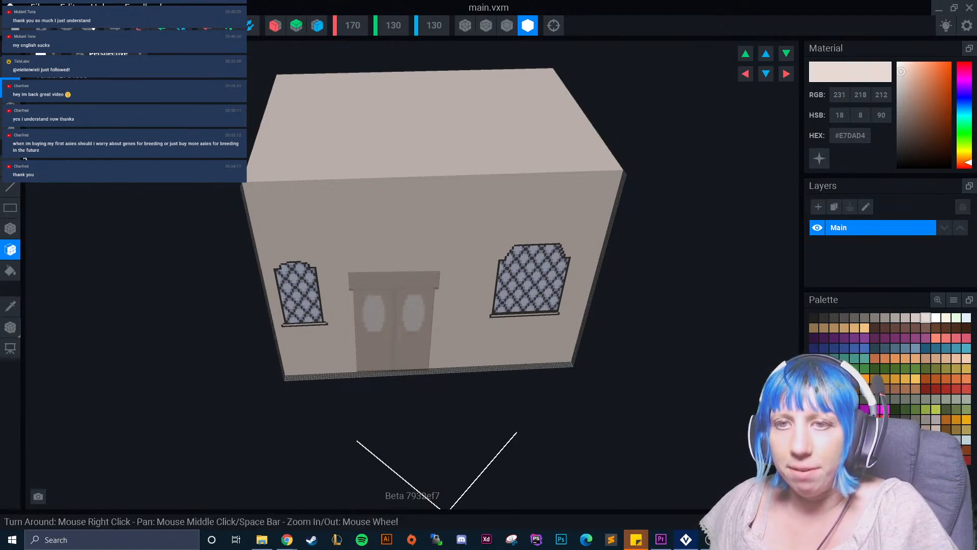
left_click(387, 135)
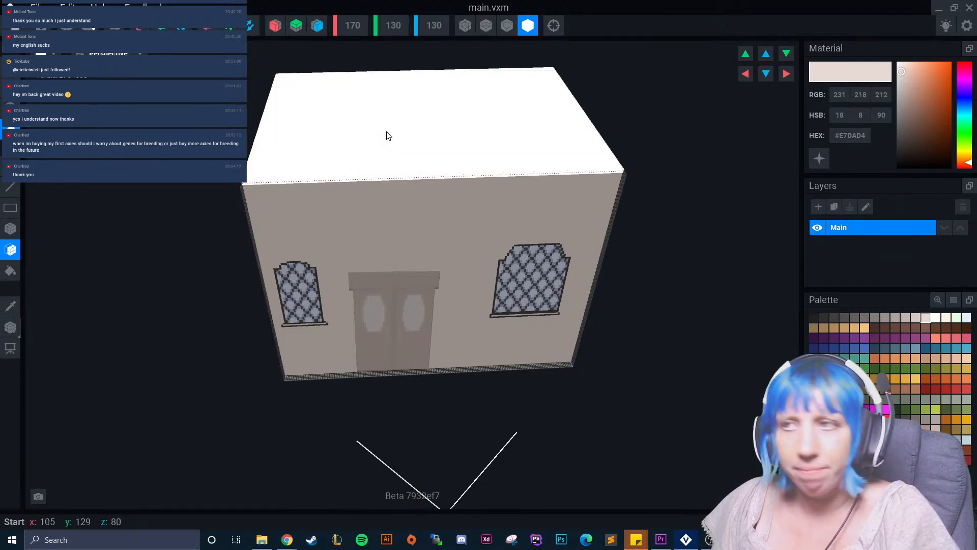
Set the main building model's vertical size to 125 voxels.
left_click(390, 32)
type("1")
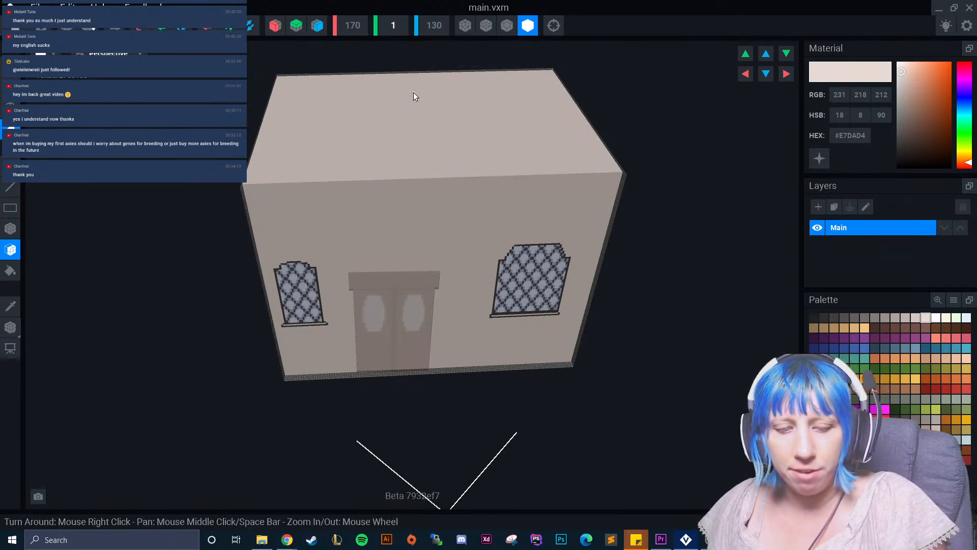
type("25")
key("Return")
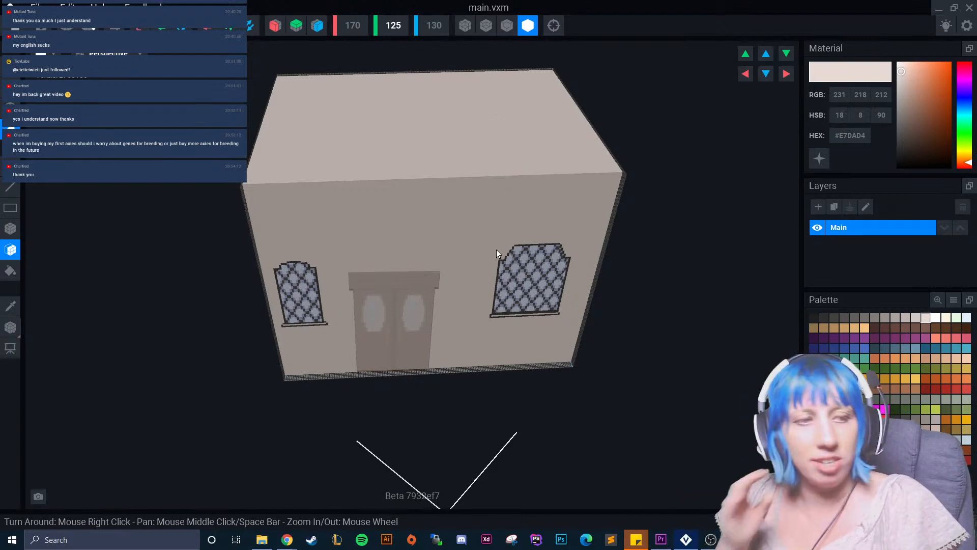
right_click_drag(504, 215, 502, 214)
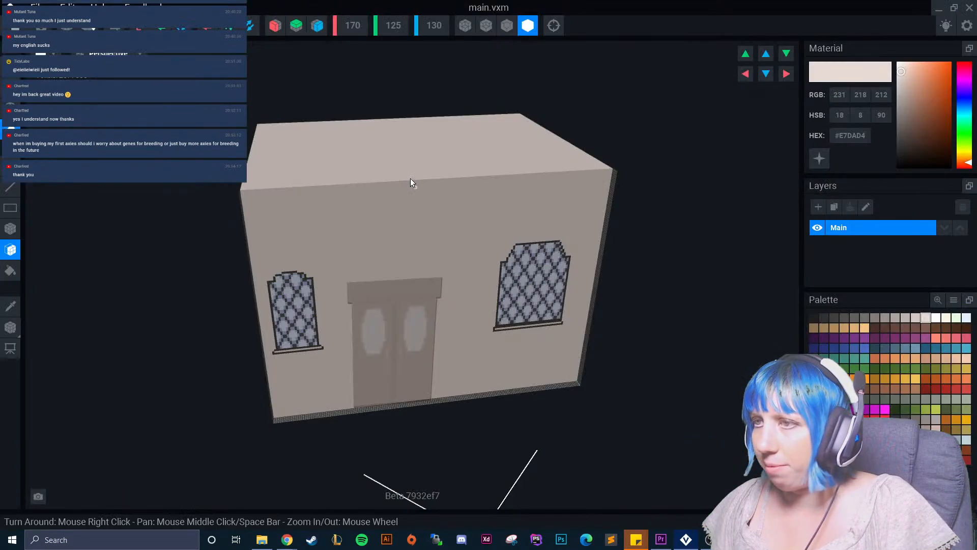
Reduce the main building model's vertical size to 115 voxels and check the wall above the door.
type("115")
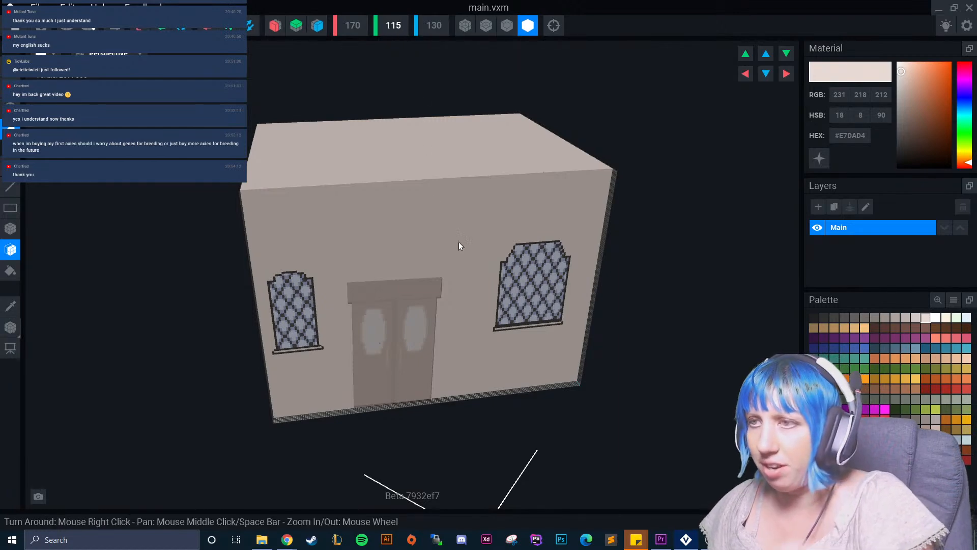
left_click(459, 313)
right_click_drag(512, 356, 506, 352)
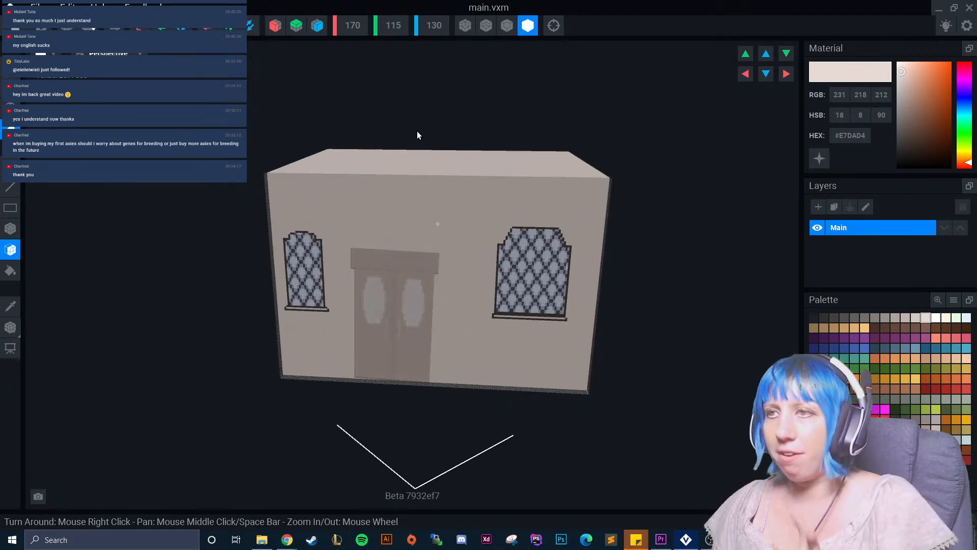
Lower the main building model's vertical size to 110 voxels and check its proportions from several angles.
left_click(403, 32)
type("110")
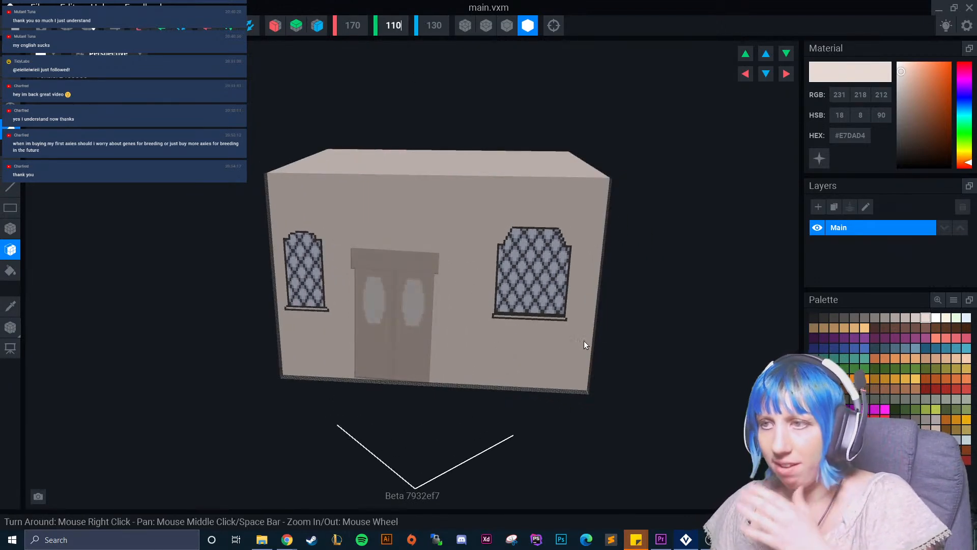
right_click_drag(574, 335, 567, 337)
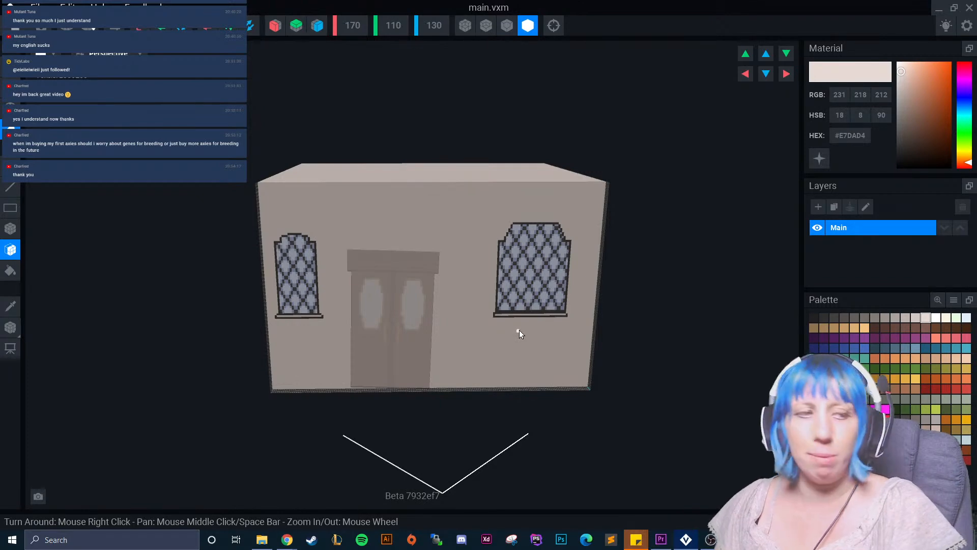
right_click_drag(519, 330, 356, 227)
right_click_drag(252, 182, 292, 234)
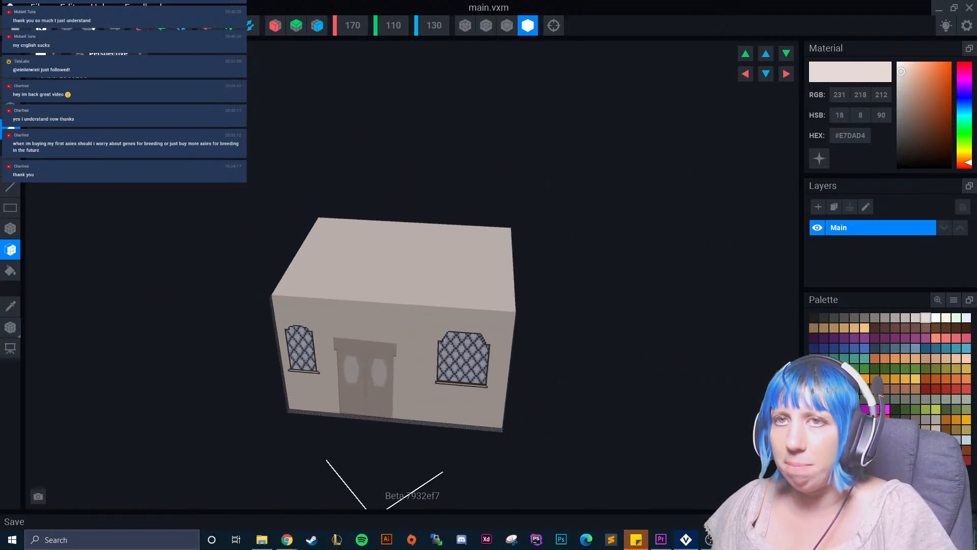
Save the height change to main.vxm while closing it and view the lowered tavern from the front.
left_click(10, 7)
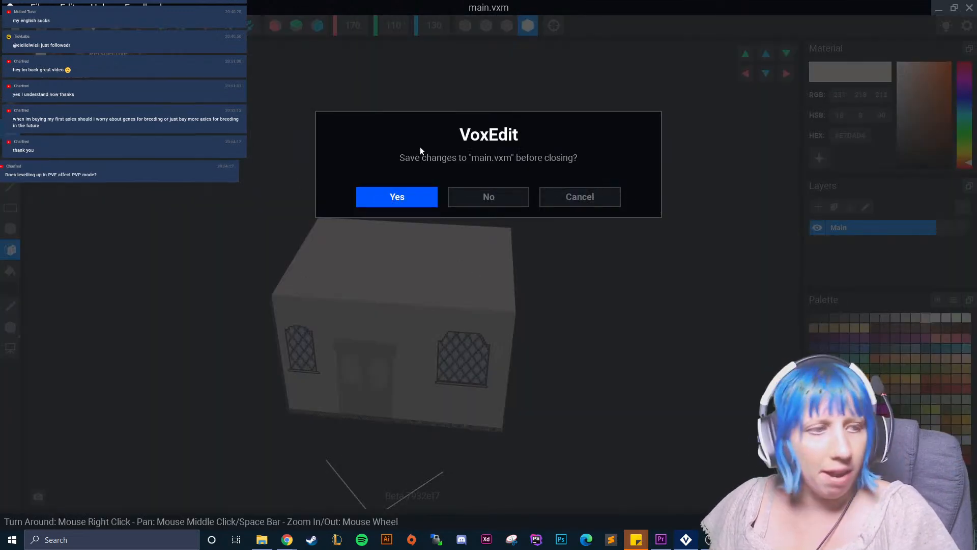
key("Return")
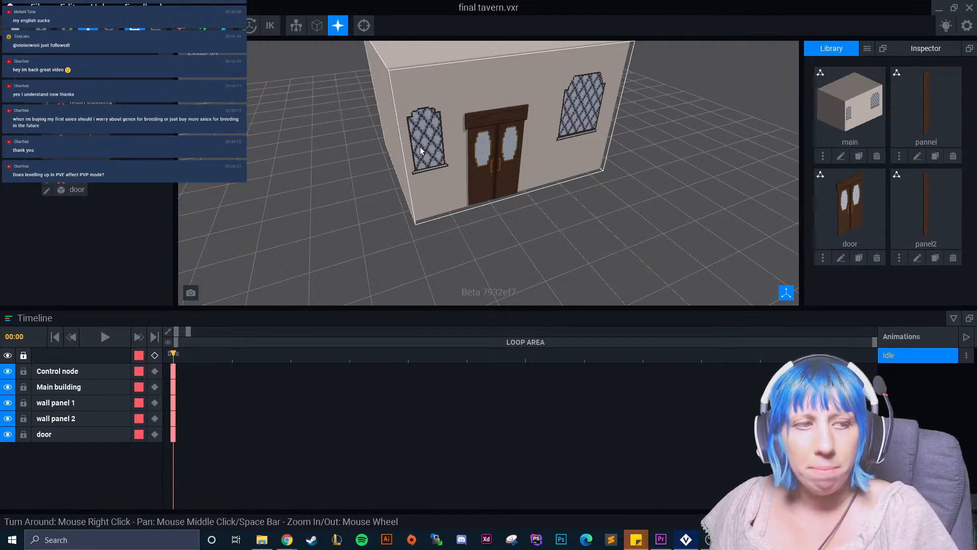
right_click_drag(431, 157, 466, 169)
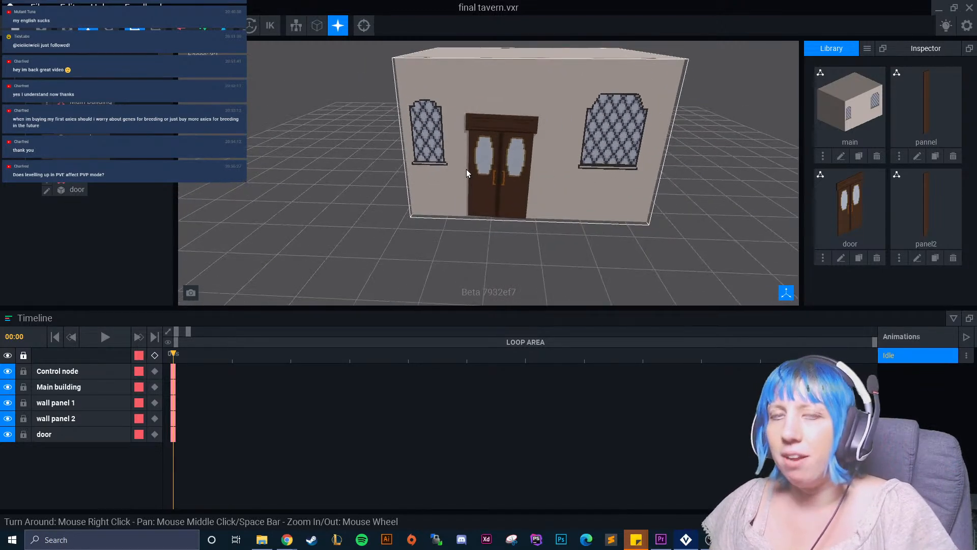
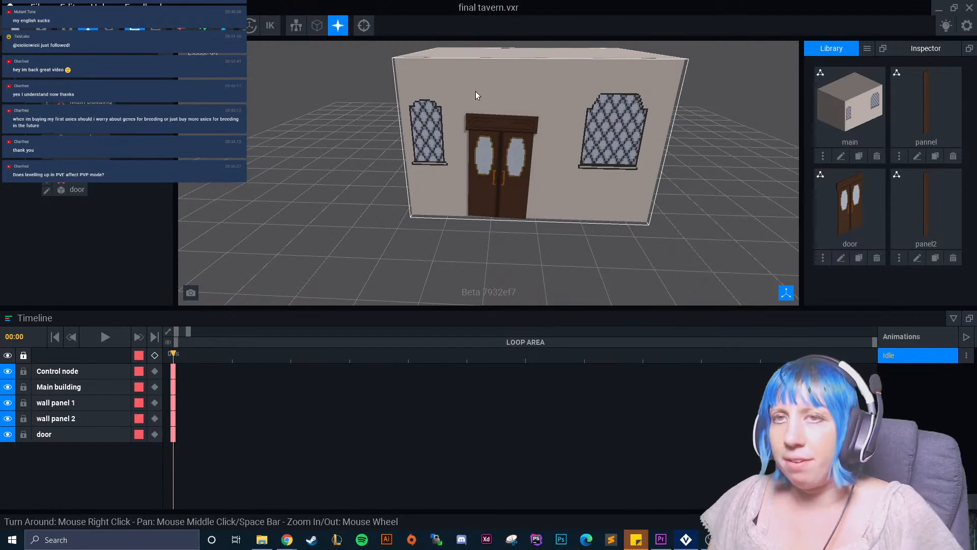
Select the main building in the tavern rig and open its model for editing.
right_click_drag(445, 174, 585, 227)
scroll(454, 228, "down", 2)
scroll(460, 213, "up", 4)
left_click(585, 227)
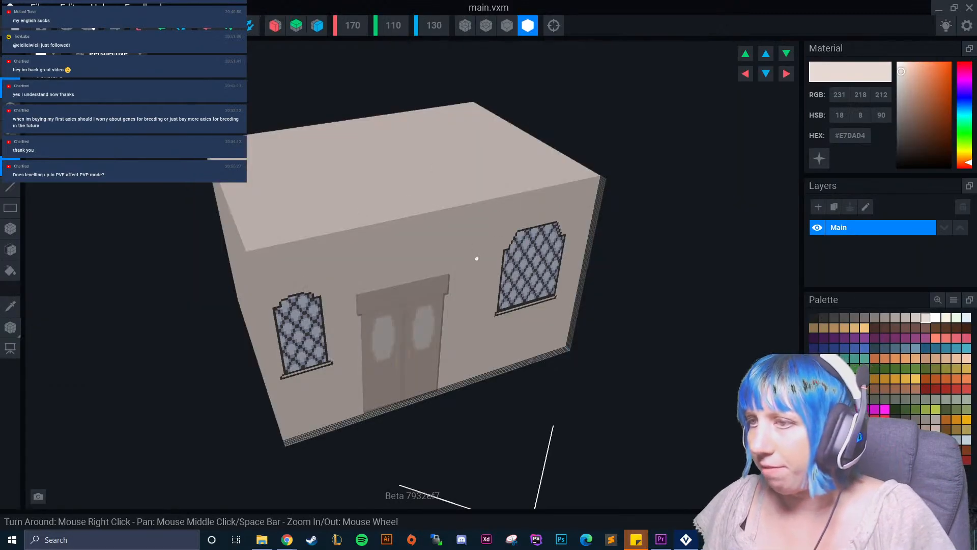
right_click_drag(476, 258, 433, 279)
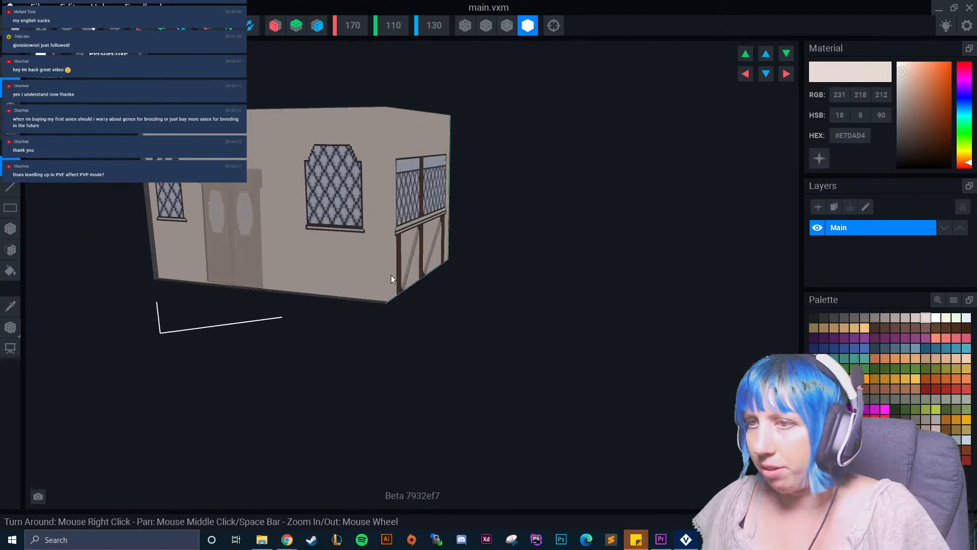
Sample the brown timber colour #634332 from the beams on the building's side wall.
left_click(10, 306)
right_click_drag(300, 270, 250, 261)
scroll(251, 261, "up", 6)
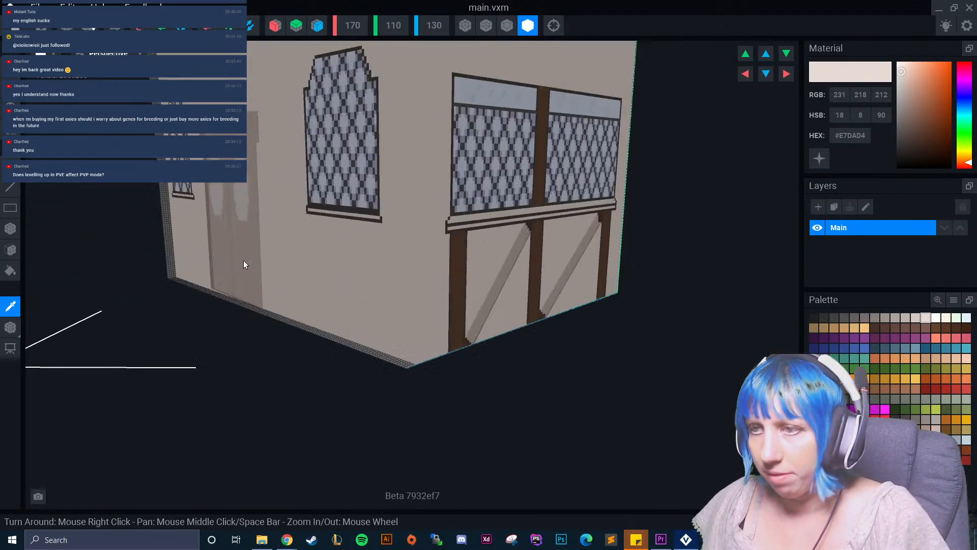
right_click_drag(417, 278, 366, 261)
left_click(301, 243)
right_click_drag(301, 243, 282, 228)
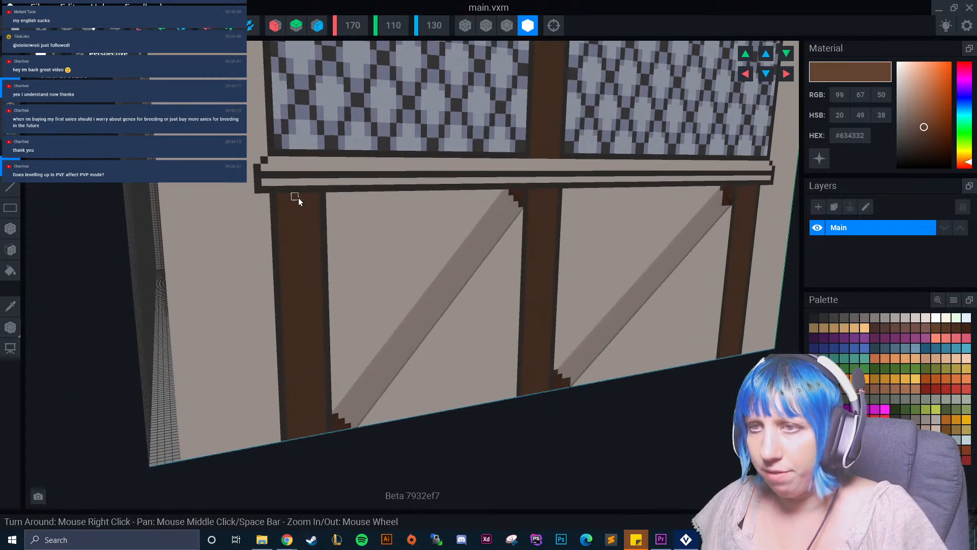
Draw a brown vertical post about 6 voxels wide and 38 high on the front wall, between the door and the larger window.
right_click_drag(315, 200, 357, 254)
middle_click_drag(376, 248, 303, 270)
right_click_drag(235, 301, 237, 299)
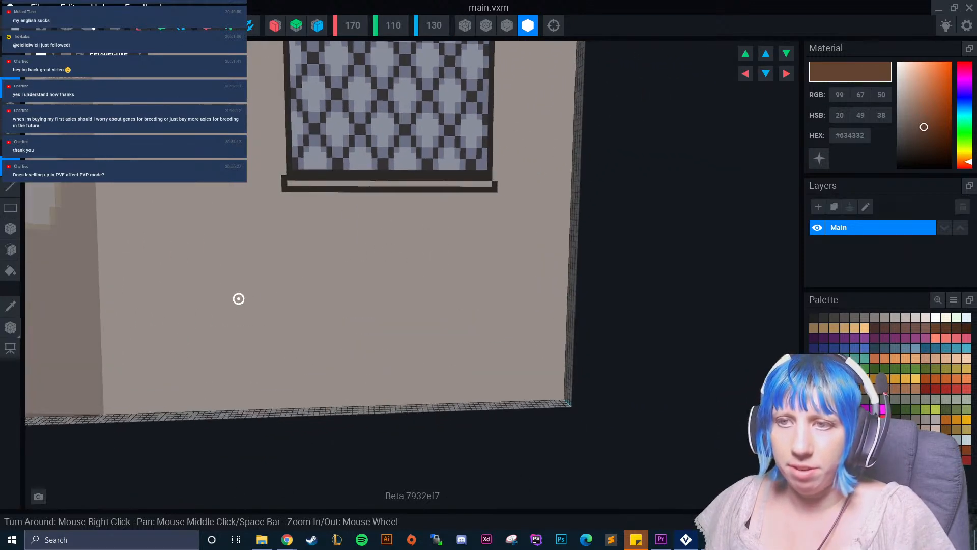
middle_click_drag(238, 299, 402, 211)
scroll(242, 323, "down", 2)
middle_click_drag(242, 324, 202, 442)
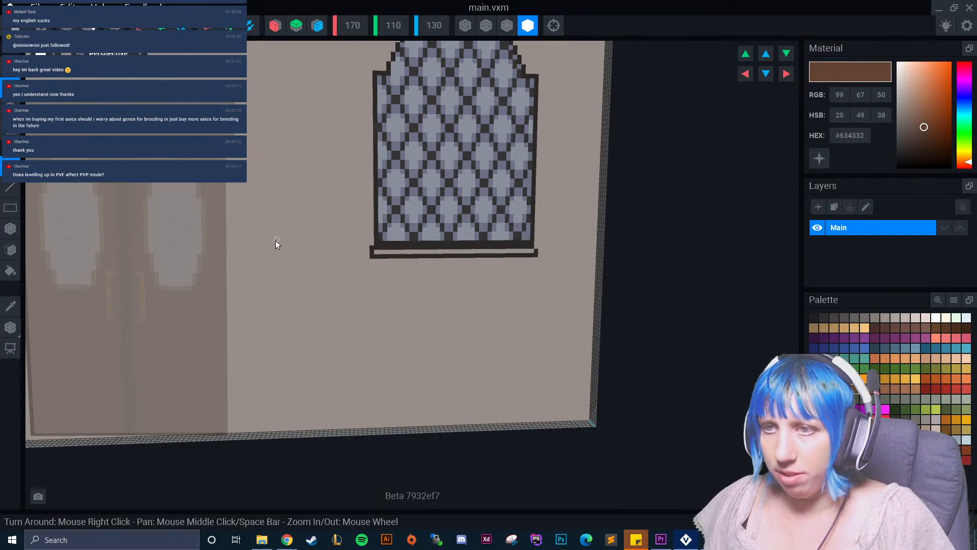
left_click_drag(276, 264, 284, 351)
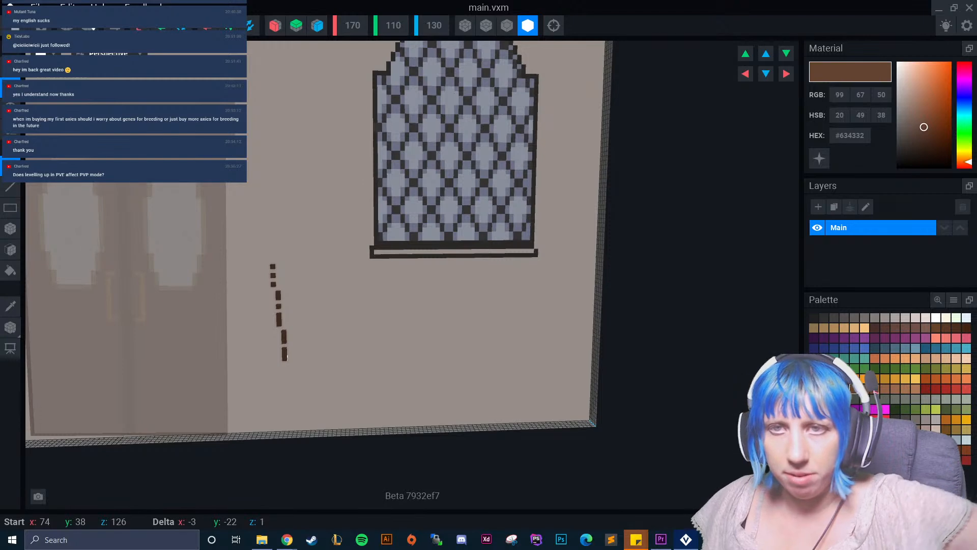
key("ctrl+z")
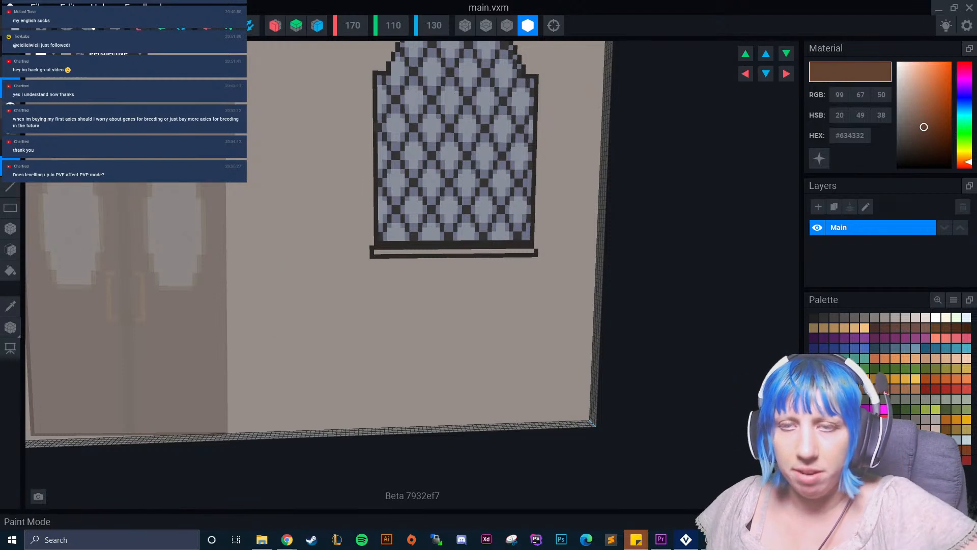
left_click(11, 230)
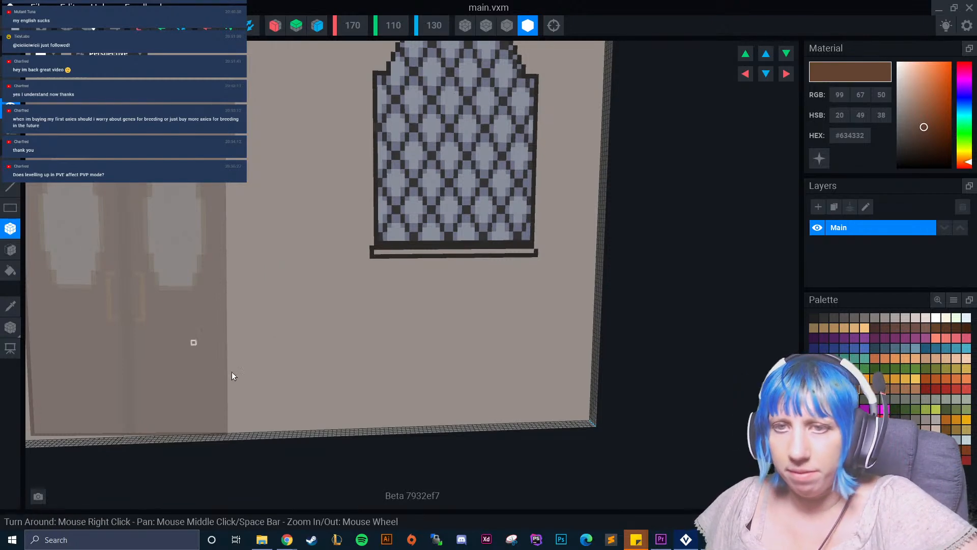
left_click_drag(280, 429, 285, 429)
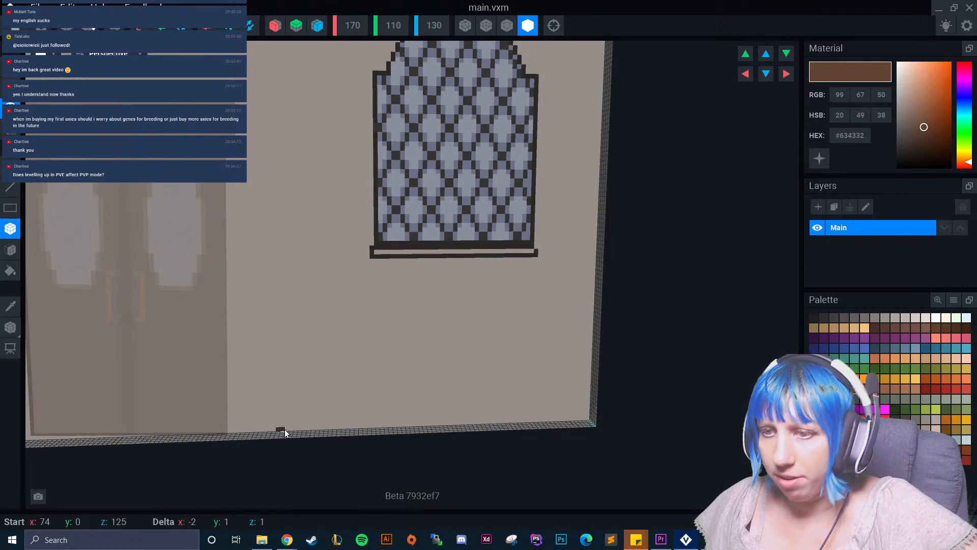
left_click_drag(297, 433, 296, 270)
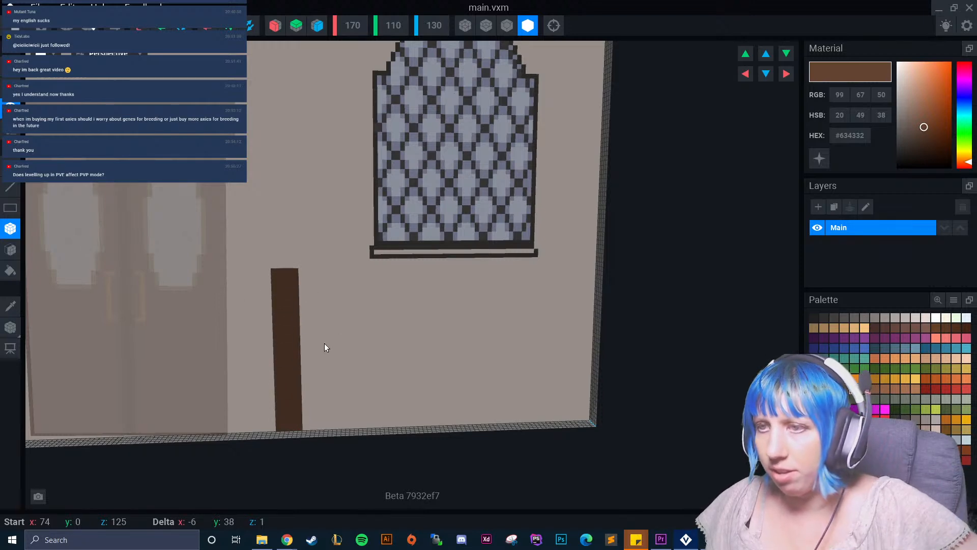
Add a matching brown post from the larger front window's sill to the ground and extend the door-side post up to sill height.
scroll(395, 300, "up", 4)
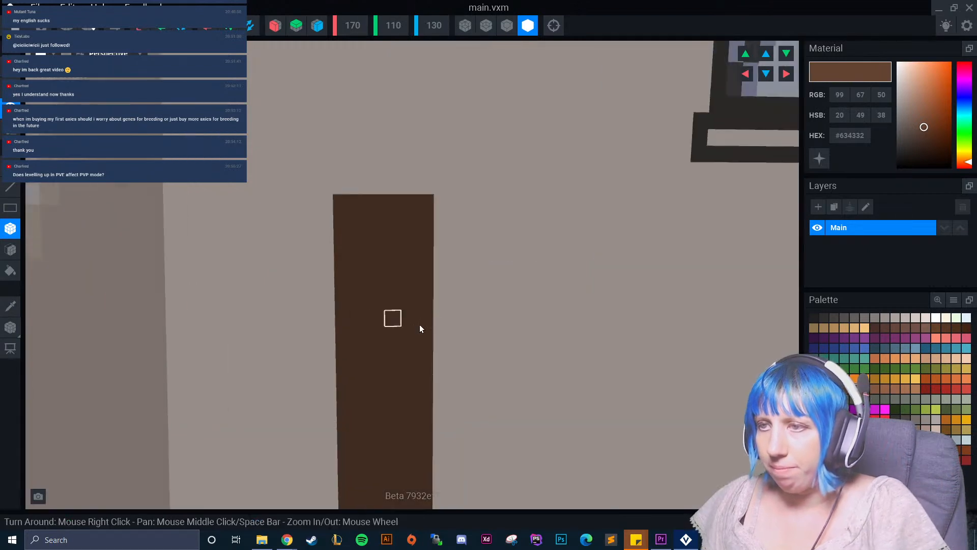
middle_click_drag(397, 321, 428, 313)
scroll(458, 336, "down", 4)
middle_click_drag(465, 341, 400, 284)
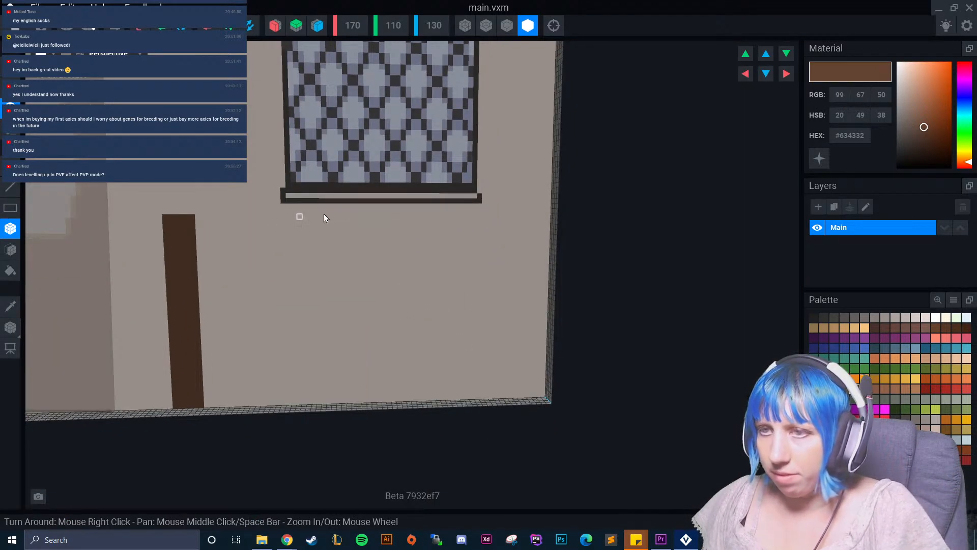
mouse_move(355, 206)
left_mouse_down()
mouse_move(381, 371)
mouse_move(373, 398)
mouse_move(356, 403)
mouse_move(380, 404)
left_mouse_up()
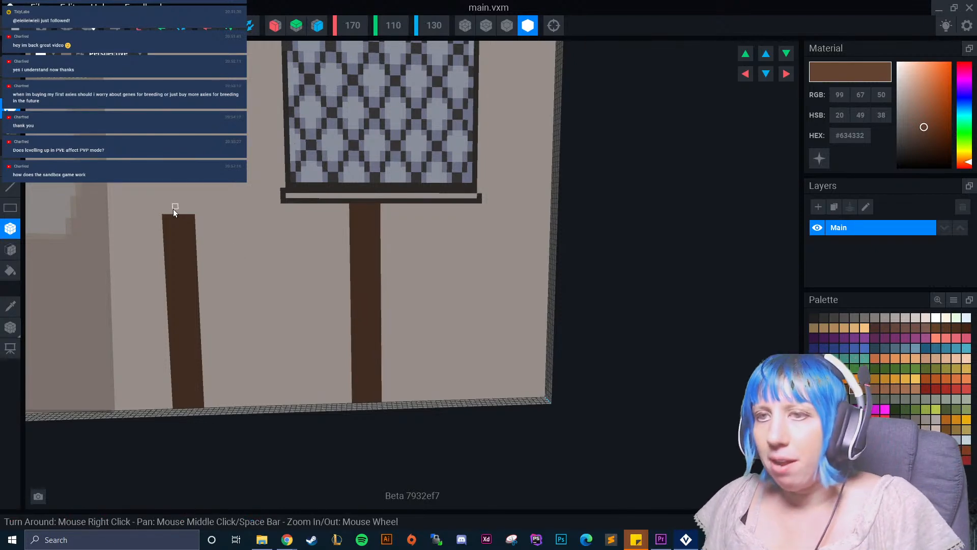
mouse_move(166, 206)
left_mouse_down()
mouse_move(184, 211)
mouse_move(194, 229)
left_mouse_up()
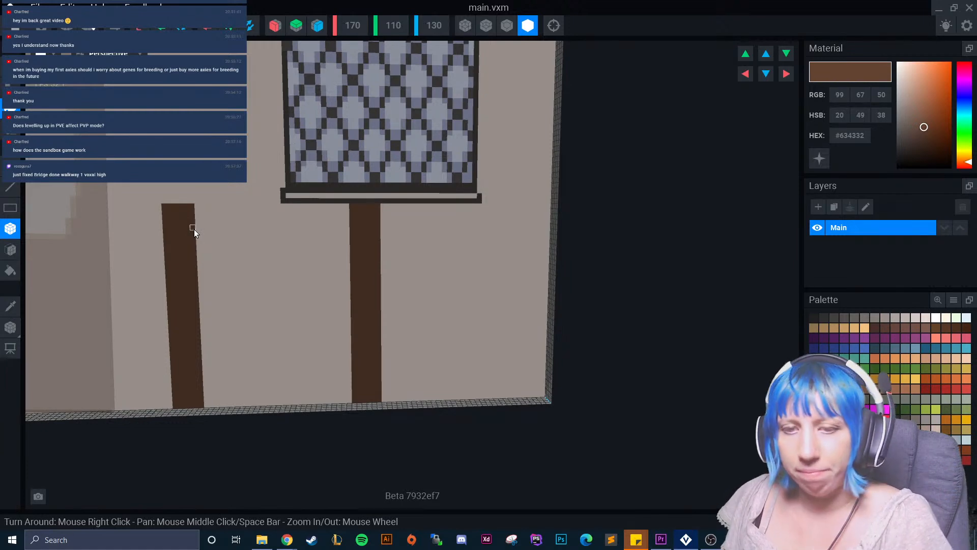
Draw a brown post about 45 voxels tall wrapping around the building's front corner, covering both its front and side faces.
mouse_move(191, 222)
right_mouse_down()
mouse_move(449, 251)
mouse_move(443, 293)
right_mouse_up()
scroll(443, 292, "down", 3)
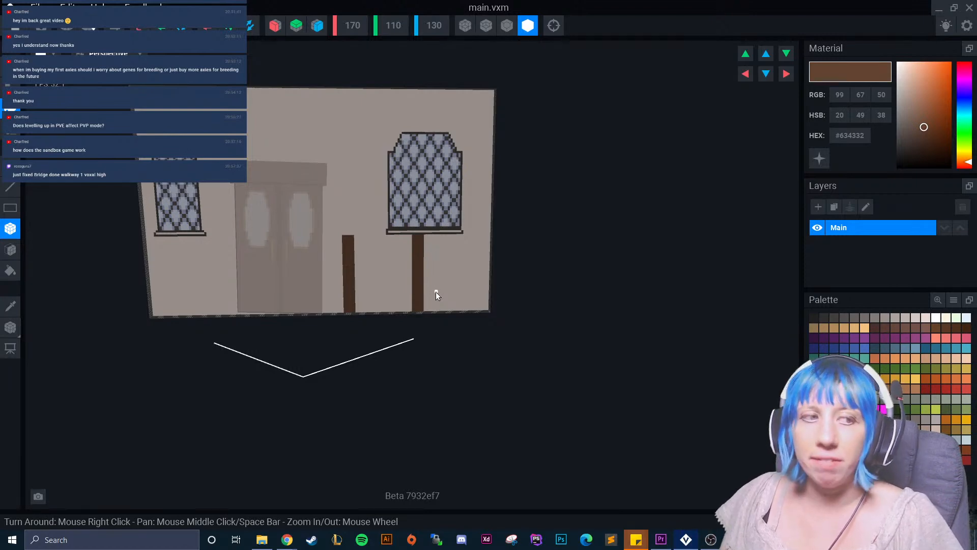
right_click_drag(446, 219, 459, 361)
scroll(461, 291, "down", 3)
scroll(462, 348, "up", 3)
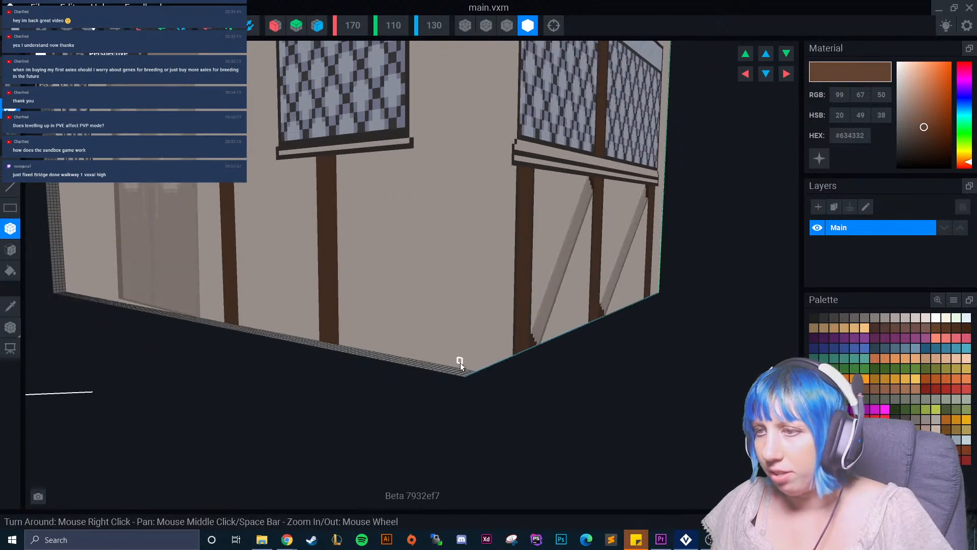
left_click_drag(469, 370, 489, 124)
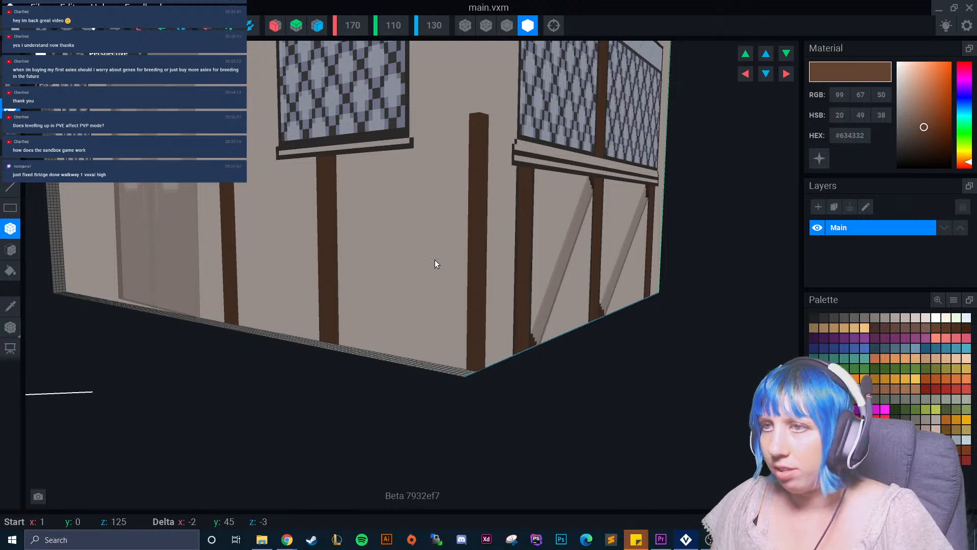
right_click_drag(454, 255, 477, 278)
left_click_drag(474, 117, 462, 351)
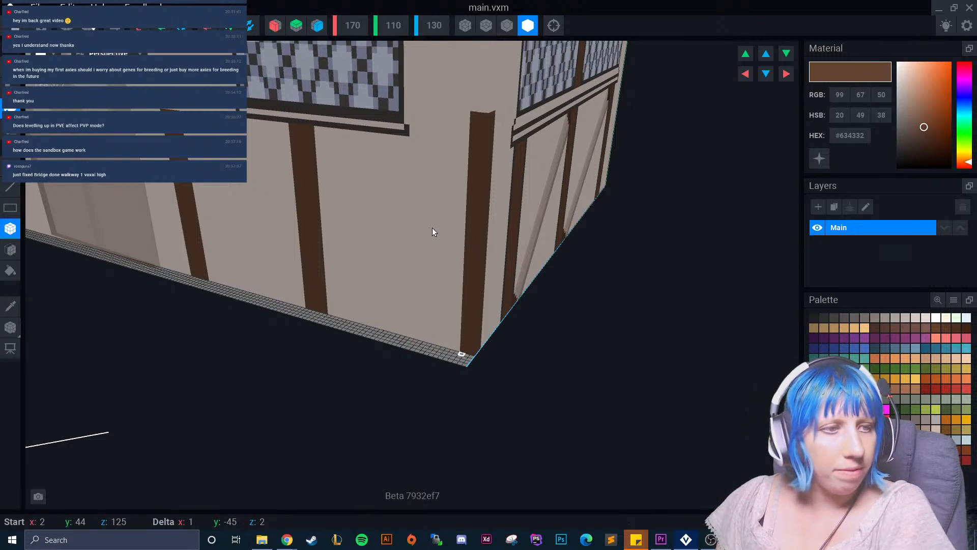
Extend the brown corner post upward to about 82 voxels tall, beside the upper part of the windows.
right_click_drag(454, 123, 387, 293)
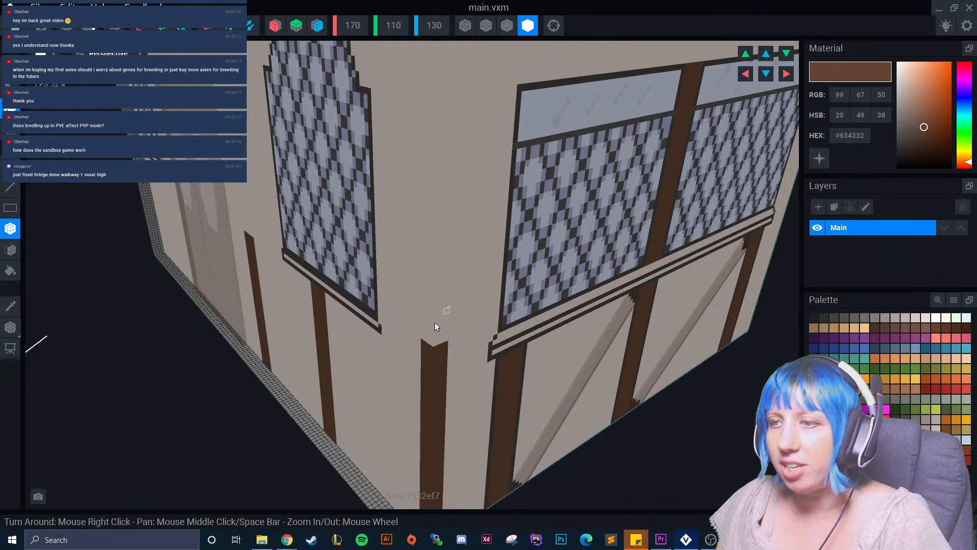
left_click_drag(424, 337, 445, 181)
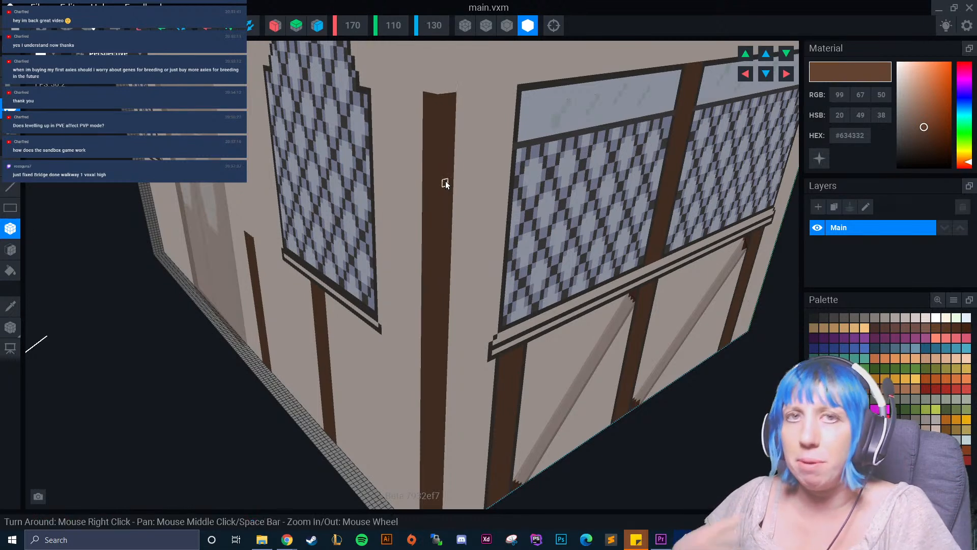
right_click_drag(443, 181, 383, 358)
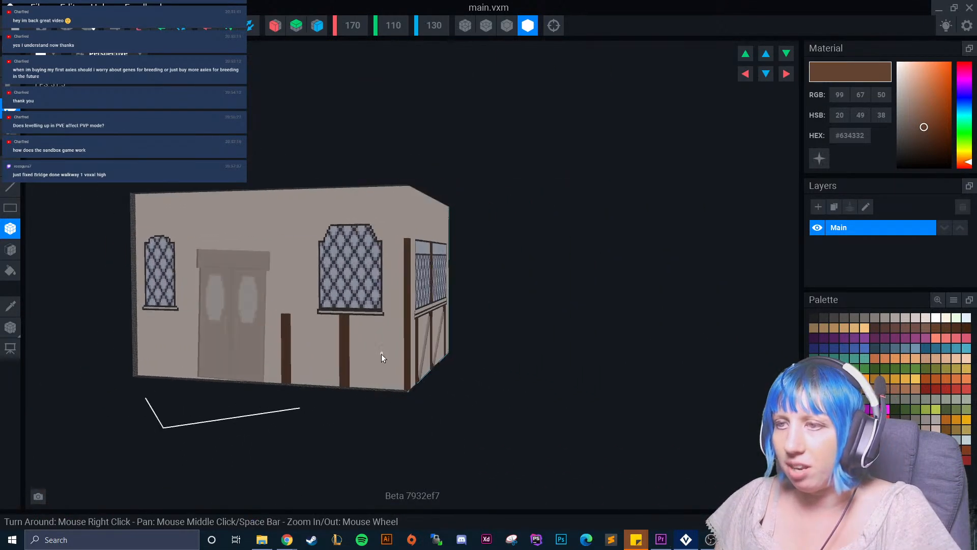
Sample dark grey #423F3E from the existing outlines and draw a one-voxel strip along the full height of the corner post's front-wall edge.
scroll(384, 358, "up", 5)
left_click(845, 389)
left_click(11, 306)
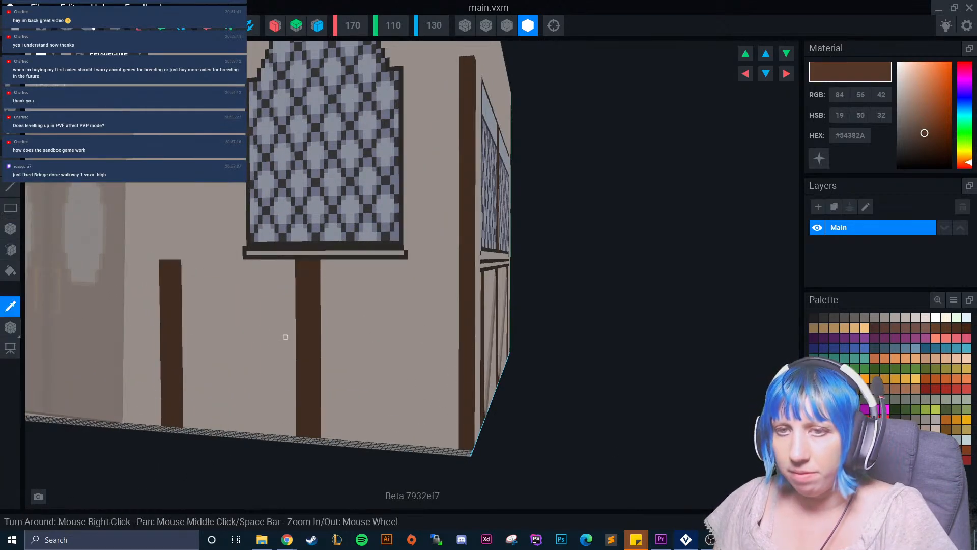
scroll(270, 336, "down", 5)
left_click(470, 295)
scroll(367, 376, "up", 5)
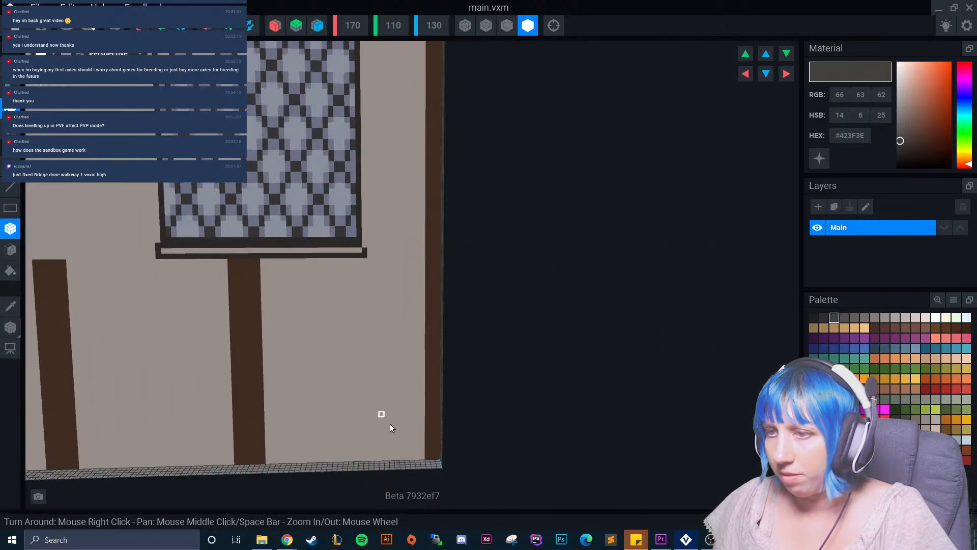
left_click_drag(421, 459, 425, 44)
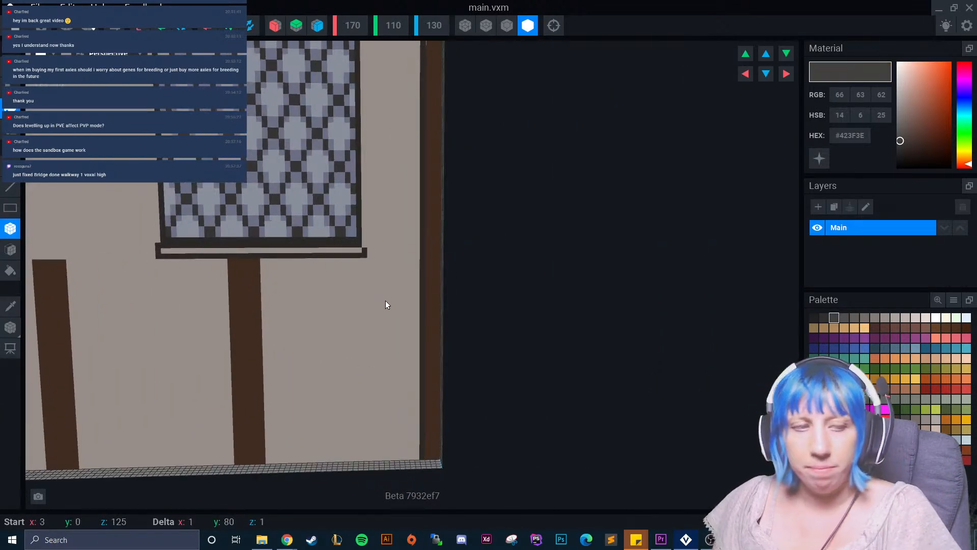
scroll(415, 280, "down", 5)
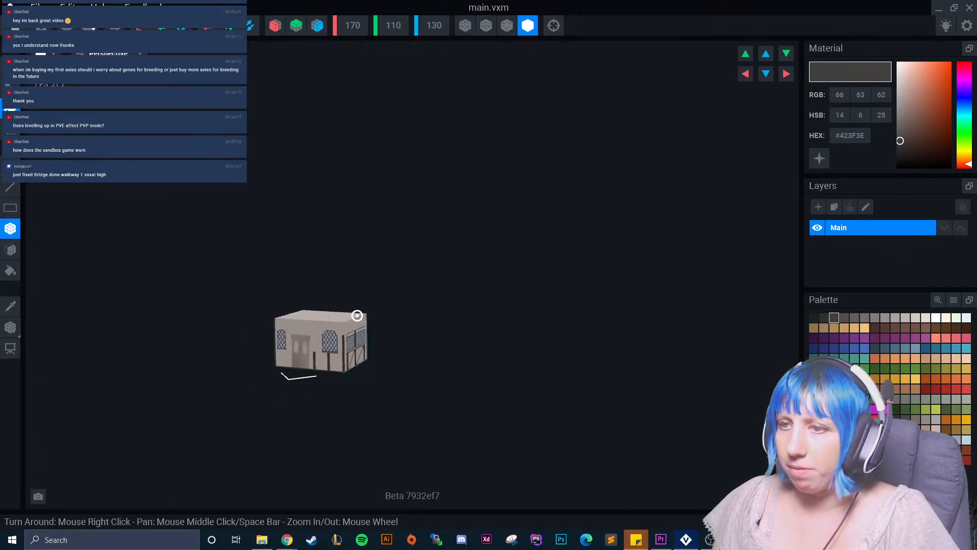
scroll(357, 315, "up", 8)
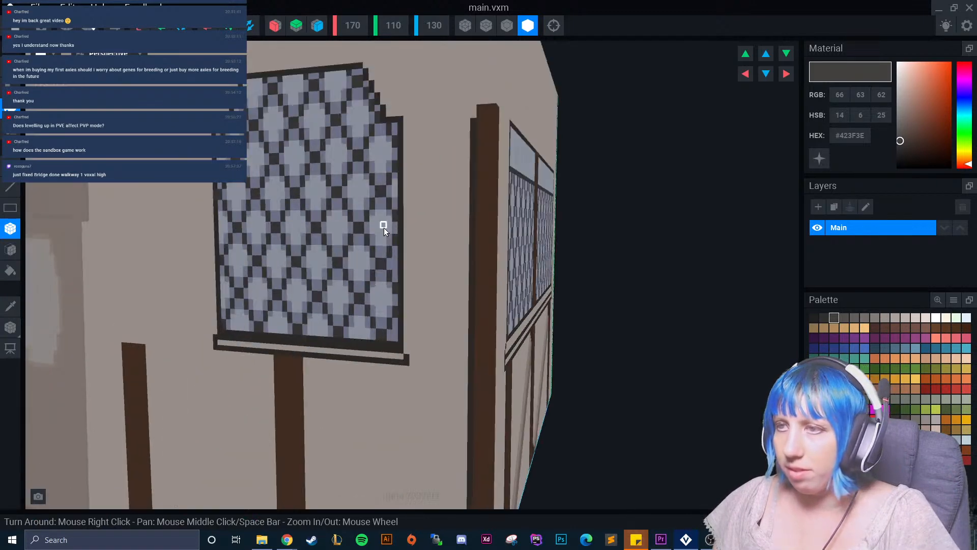
left_click_drag(475, 107, 474, 118)
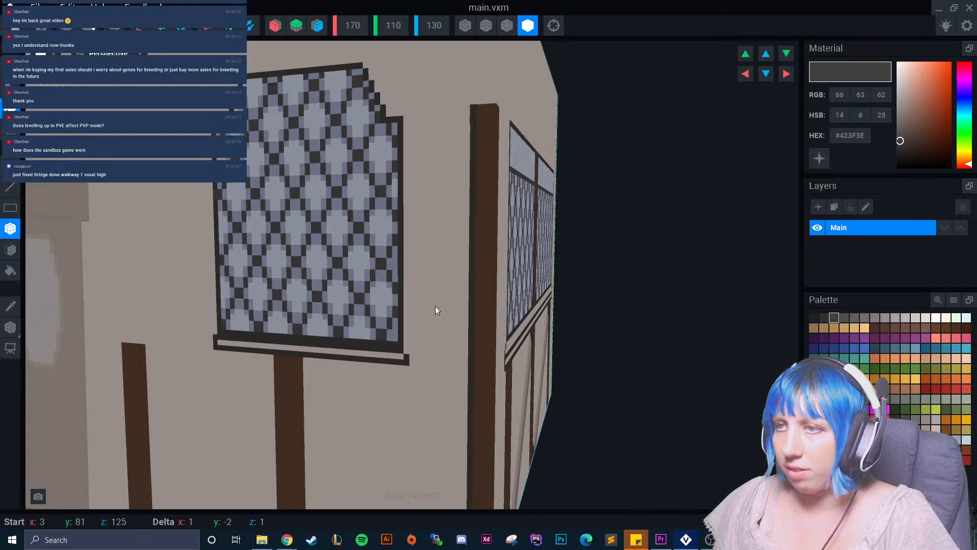
Outline the corner post's side-wall edge with a one-voxel dark grey strip 82 voxels tall.
scroll(458, 350, "down", 10)
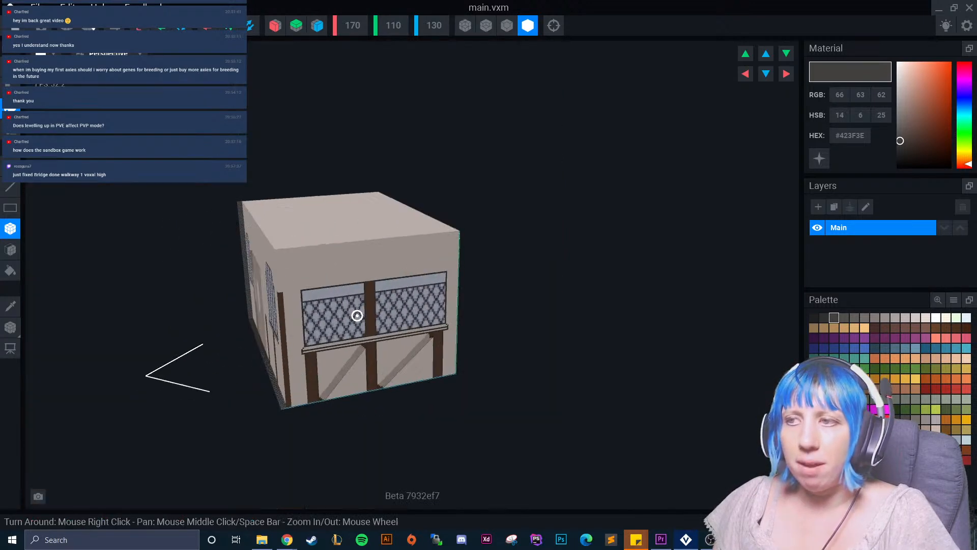
scroll(387, 255, "up", 5)
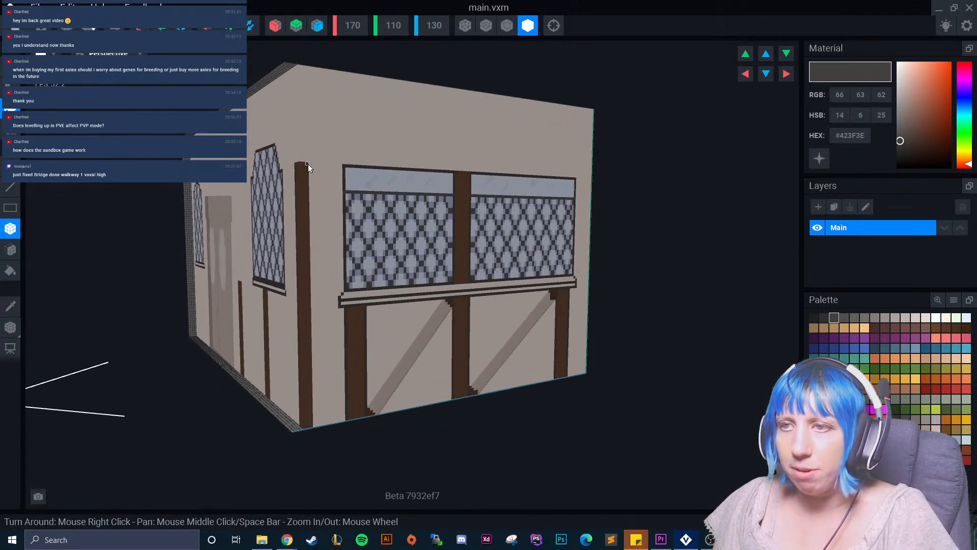
left_click_drag(310, 164, 313, 430)
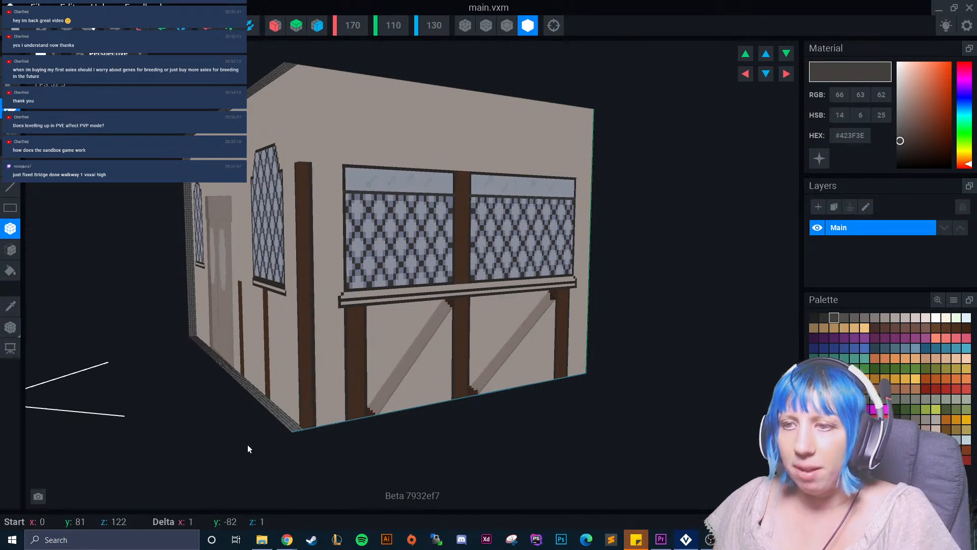
Outline both vertical edges of the post under the front window with one-voxel dark grey strips 40 voxels tall.
right_click_drag(323, 341, 341, 338)
scroll(422, 367, "up", 3)
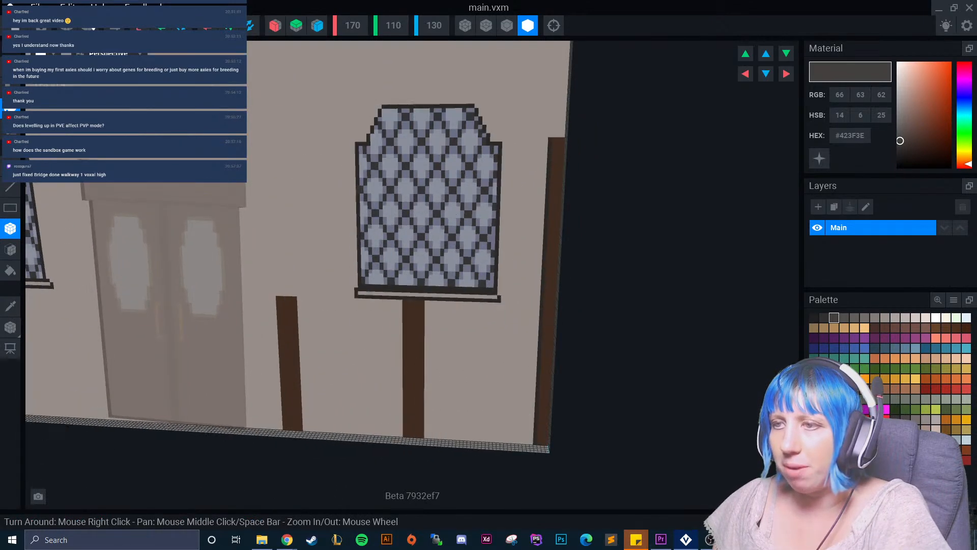
middle_click_drag(421, 371, 418, 226)
left_click_drag(420, 206, 419, 348)
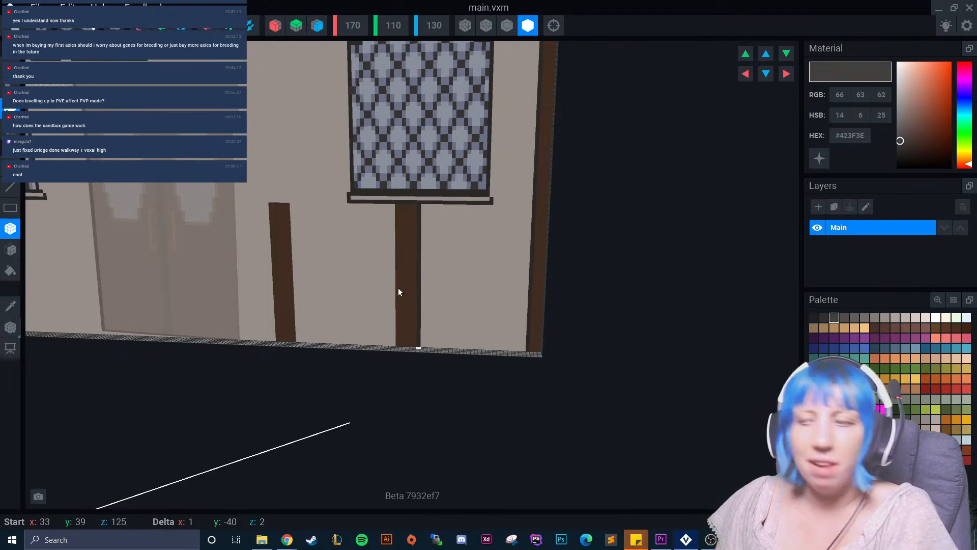
left_click_drag(392, 206, 402, 330)
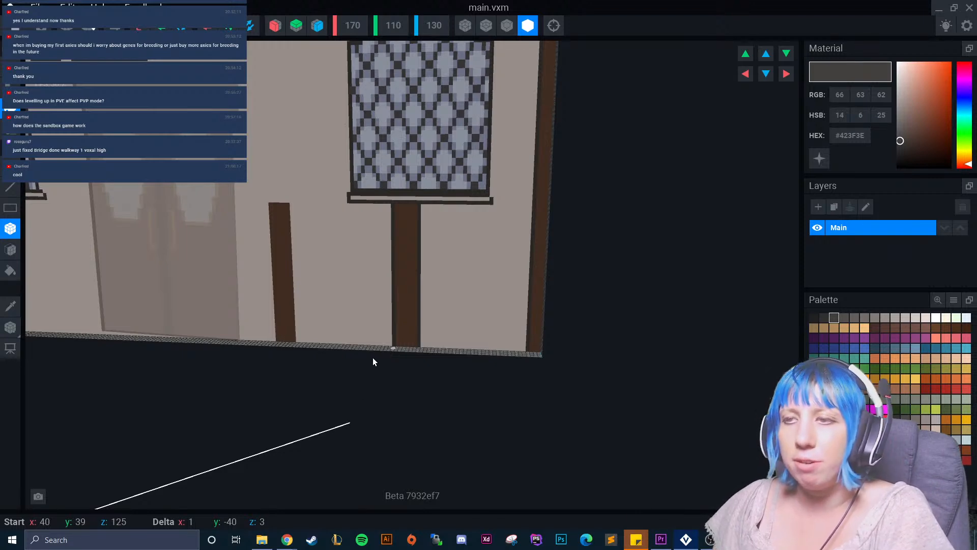
Outline both vertical edges of the brown post beside the door with one-voxel dark grey strips 40 voxels tall.
right_click_drag(296, 345, 278, 243)
left_click_drag(266, 206, 275, 344)
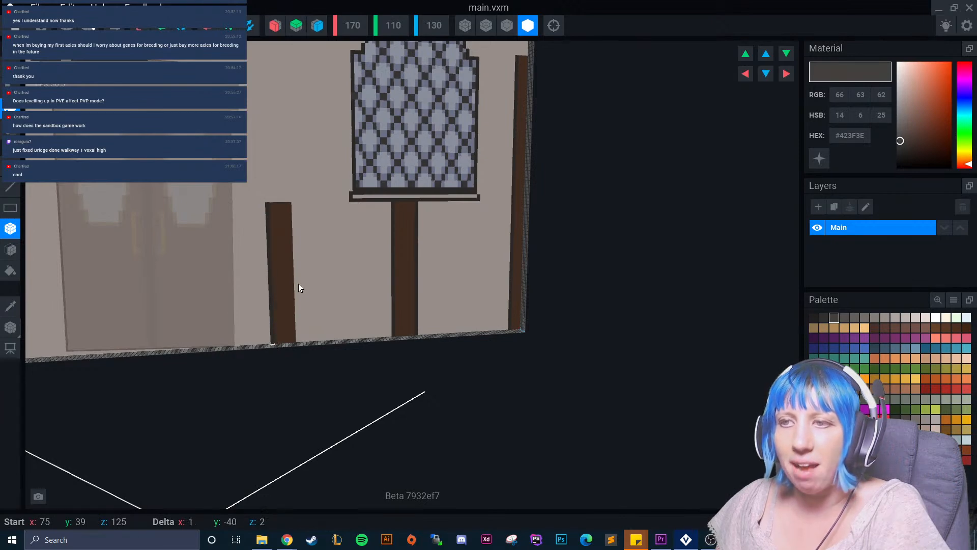
left_click_drag(294, 219, 297, 343)
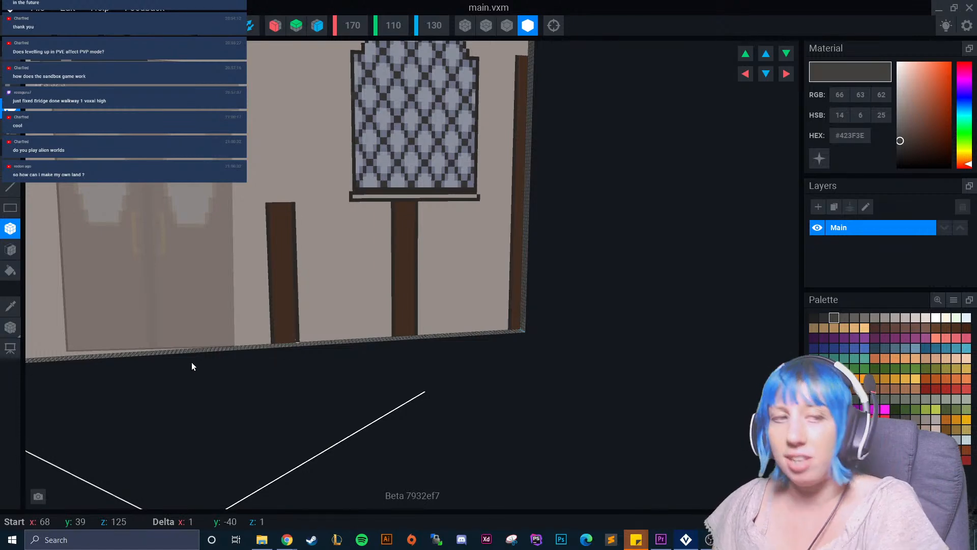
left_click_drag(186, 366, 186, 366)
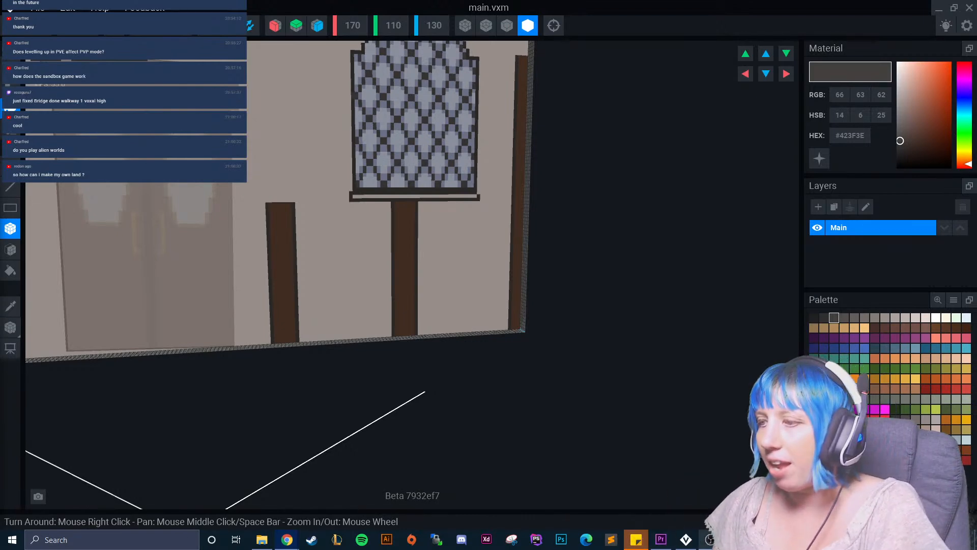
Switch to The Sandbox Game Maker, end the tavern play test and return to the main menu without saving.
left_click(736, 539)
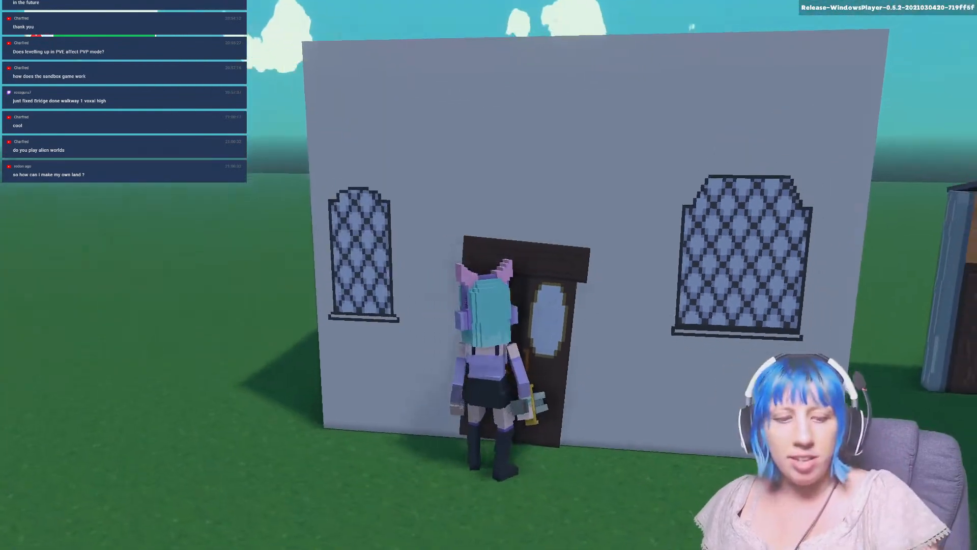
left_click(489, 275)
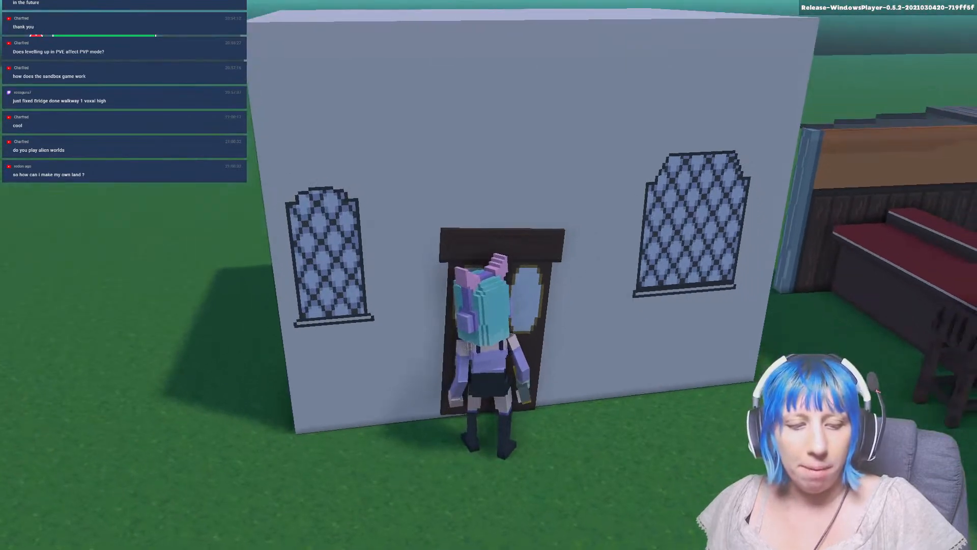
left_click(488, 275)
key("Escape")
key("Escape")
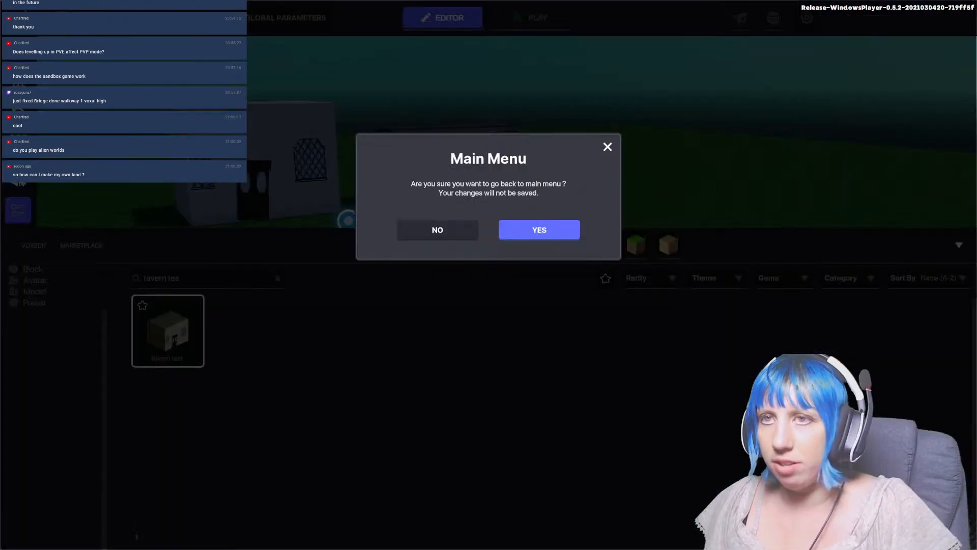
left_click(537, 231)
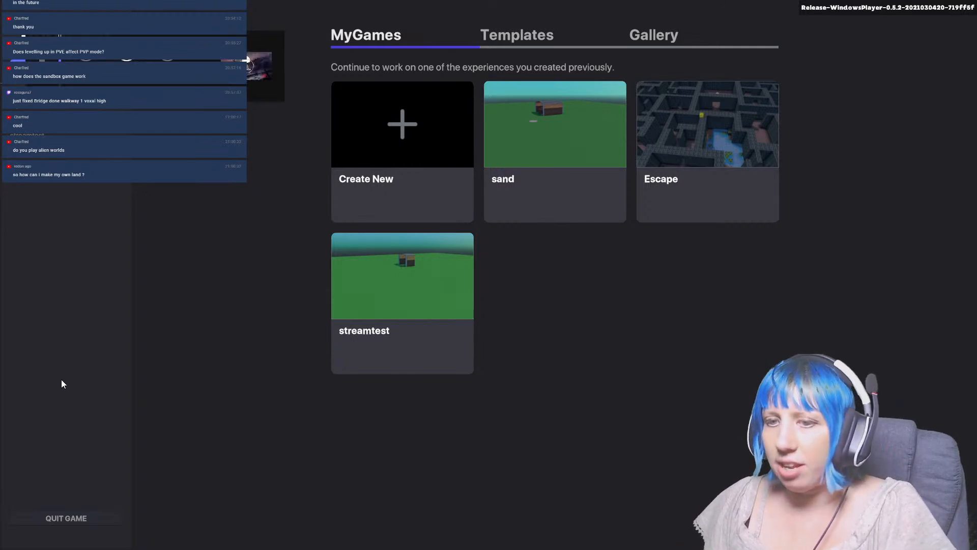
View the theme options and land-size grid for a new experience, and close the dialog without creating one.
left_click(391, 153)
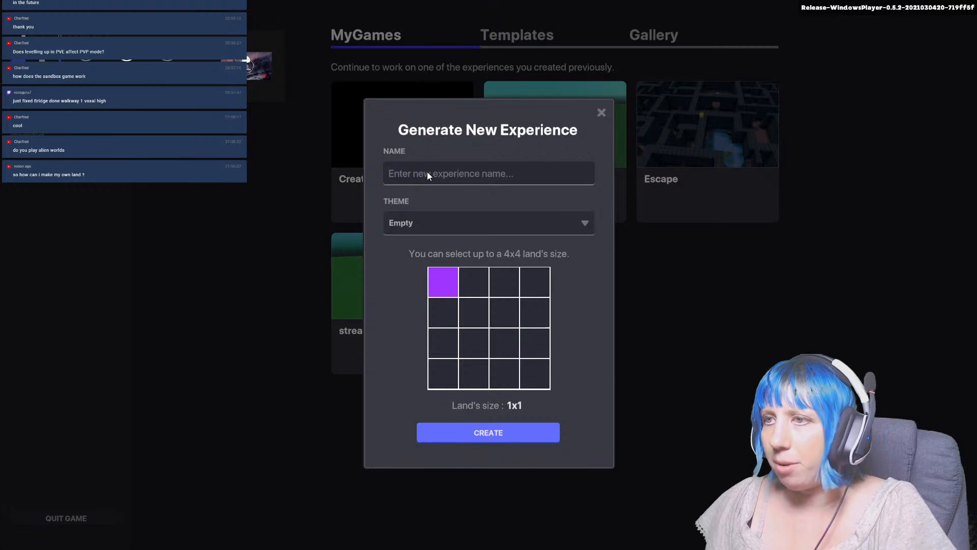
left_click(418, 223)
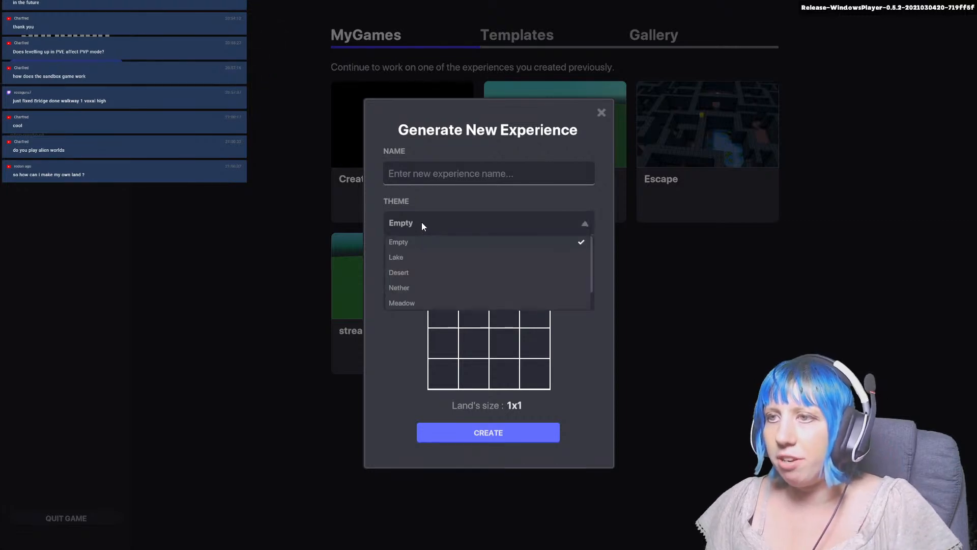
left_click(433, 224)
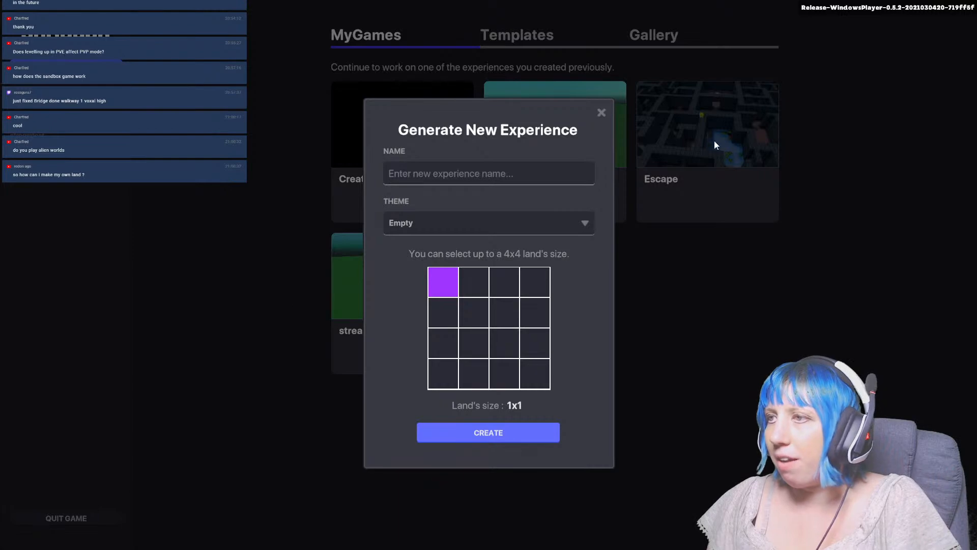
left_click(600, 112)
Open the existing Escape experience for editing and look over its maze.
left_click(707, 164)
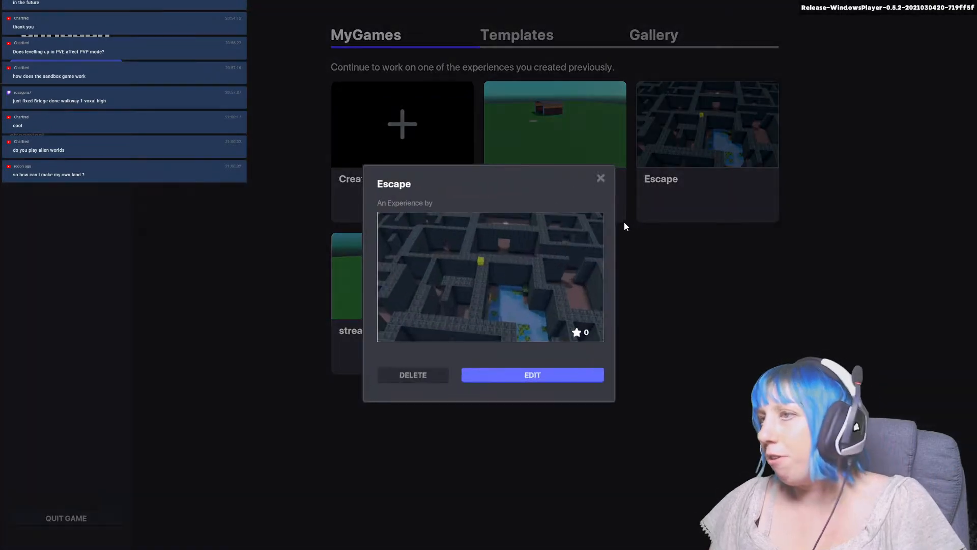
left_click(547, 374)
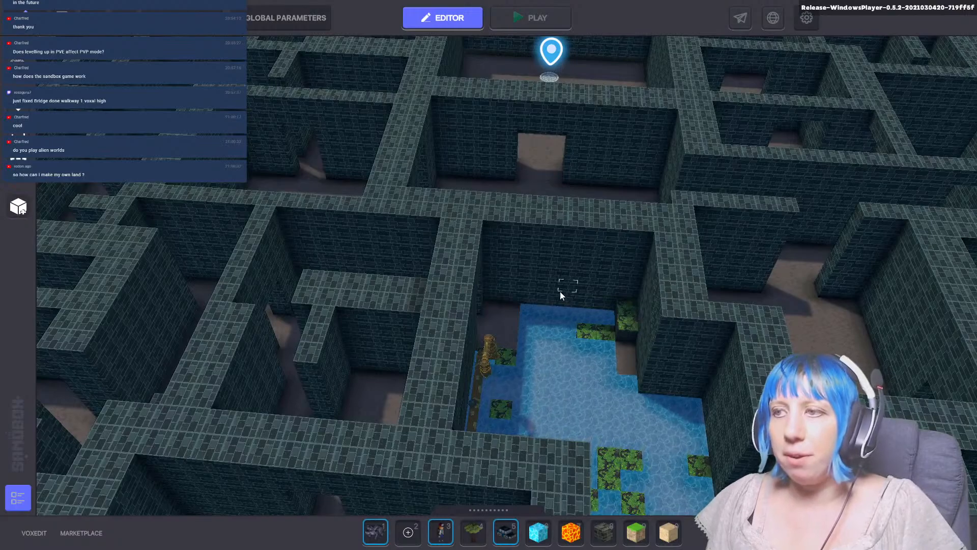
key("d")
key("s")
scroll(466, 285, "down", 3)
mouse_move(445, 306)
middle_mouse_down()
mouse_move(393, 341)
mouse_move(414, 268)
mouse_move(396, 344)
mouse_move(413, 342)
mouse_move(454, 265)
mouse_move(484, 264)
mouse_move(480, 301)
mouse_move(530, 207)
mouse_move(487, 445)
mouse_move(524, 352)
mouse_move(475, 368)
mouse_move(438, 283)
mouse_move(438, 309)
mouse_move(452, 181)
mouse_move(439, 279)
mouse_move(453, 202)
mouse_move(453, 347)
mouse_move(294, 358)
mouse_move(502, 268)
mouse_move(375, 346)
mouse_move(413, 302)
middle_mouse_up()
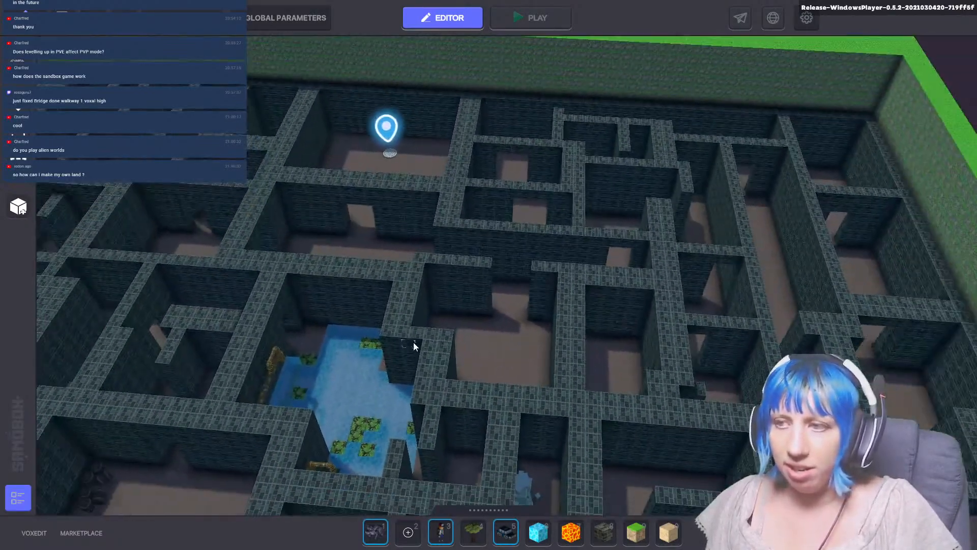
scroll(414, 353, "down", 4)
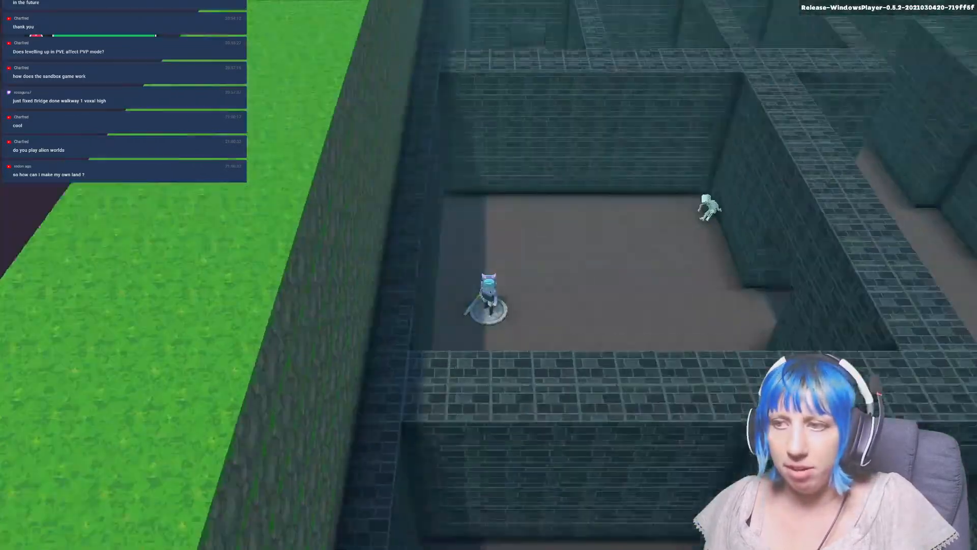
Play-test the Escape maze by running the character from the starting room past the skeleton and through the brick corridors, and end the test.
key("w")
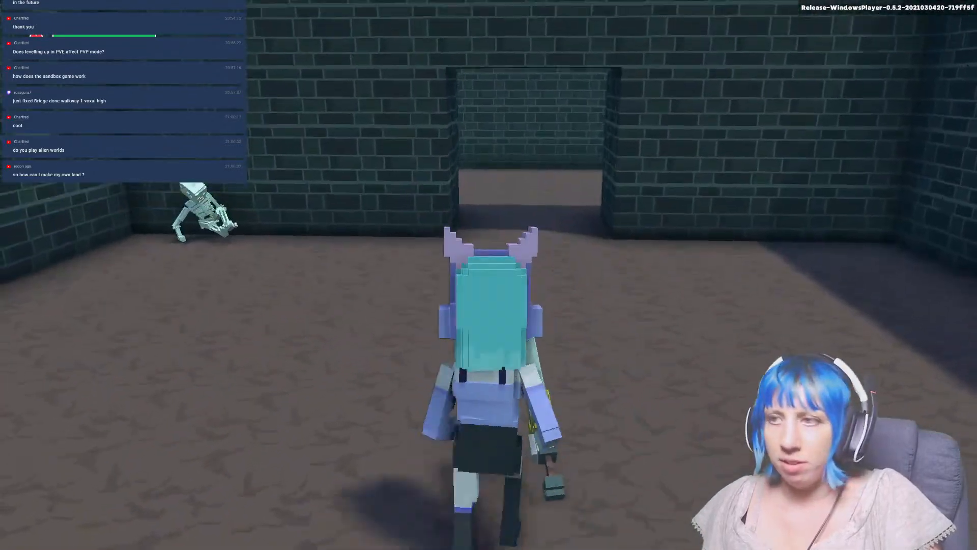
key("w")
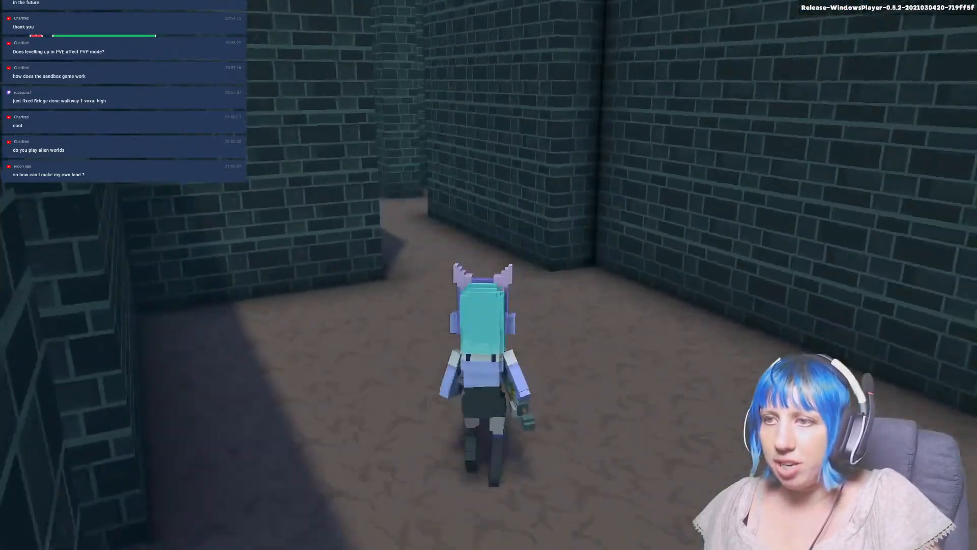
key("w")
key("w")
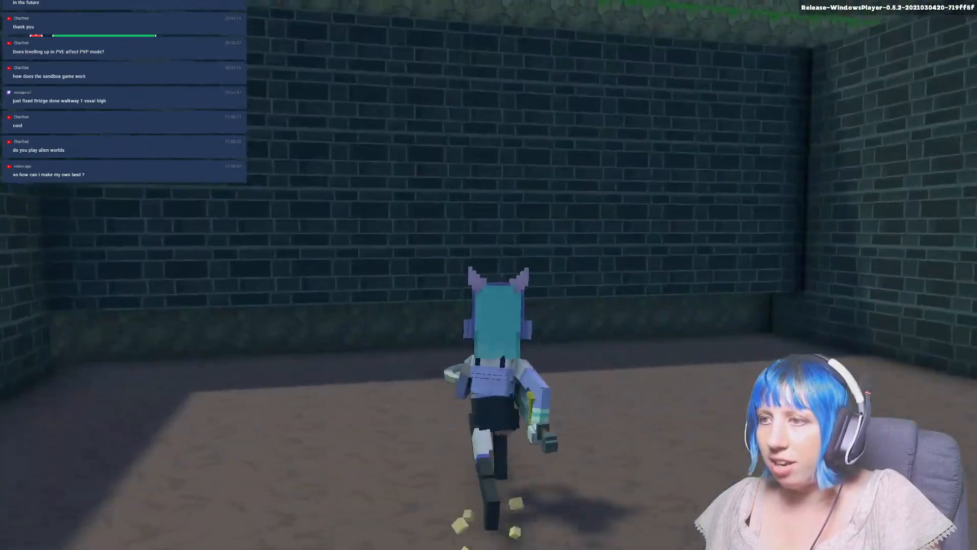
key("w")
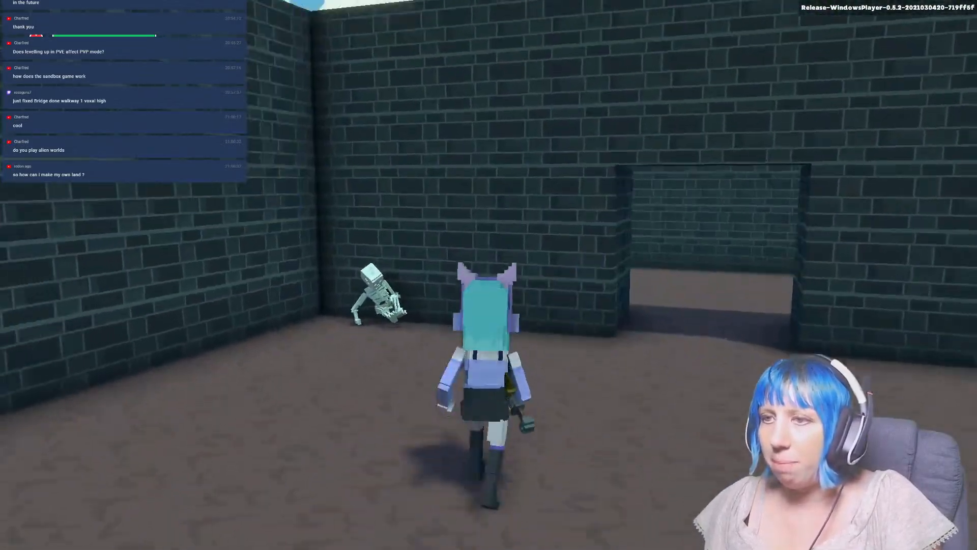
key("w")
key("w")
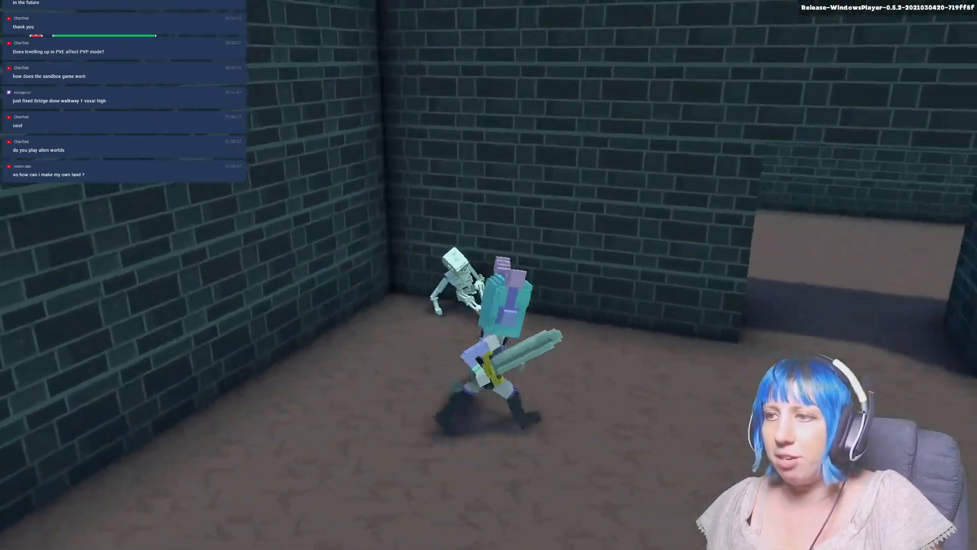
key("s")
key("w")
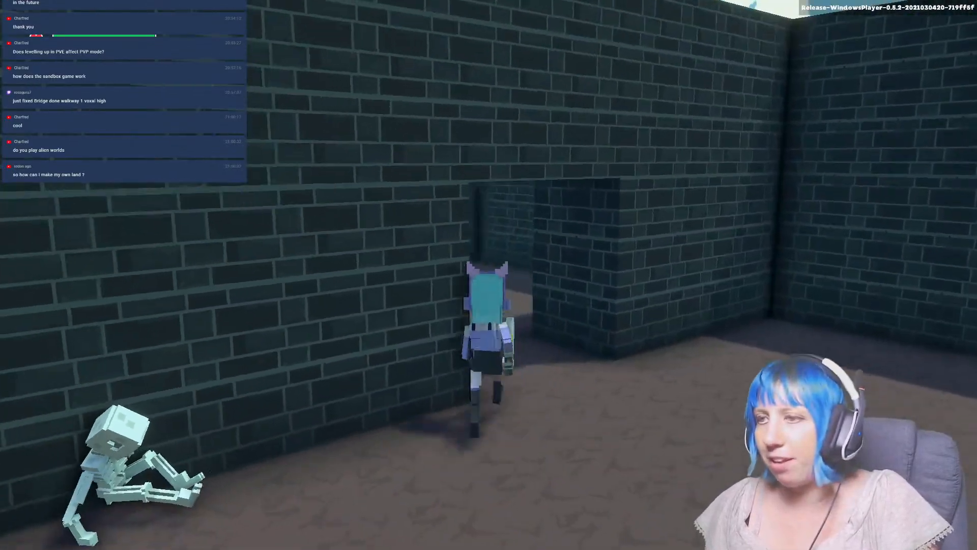
key("w")
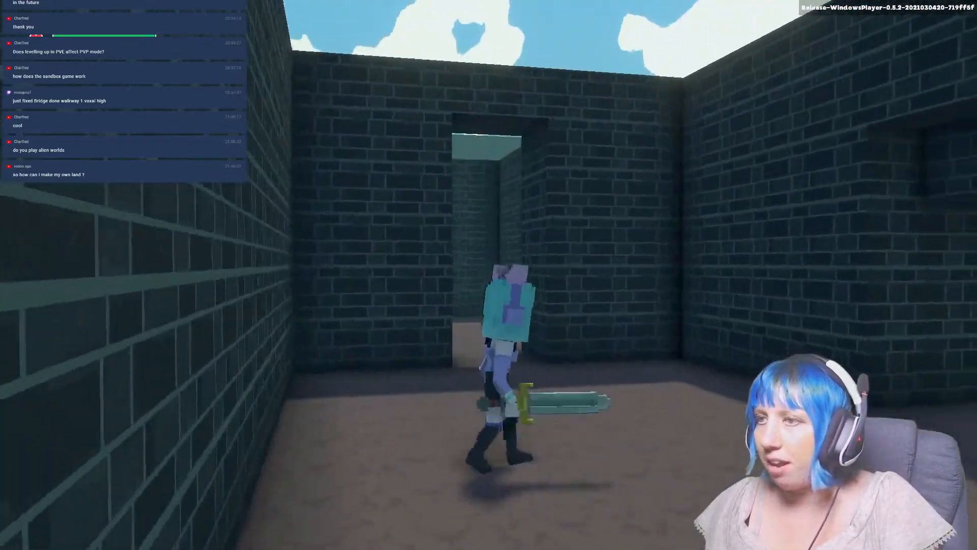
key("w")
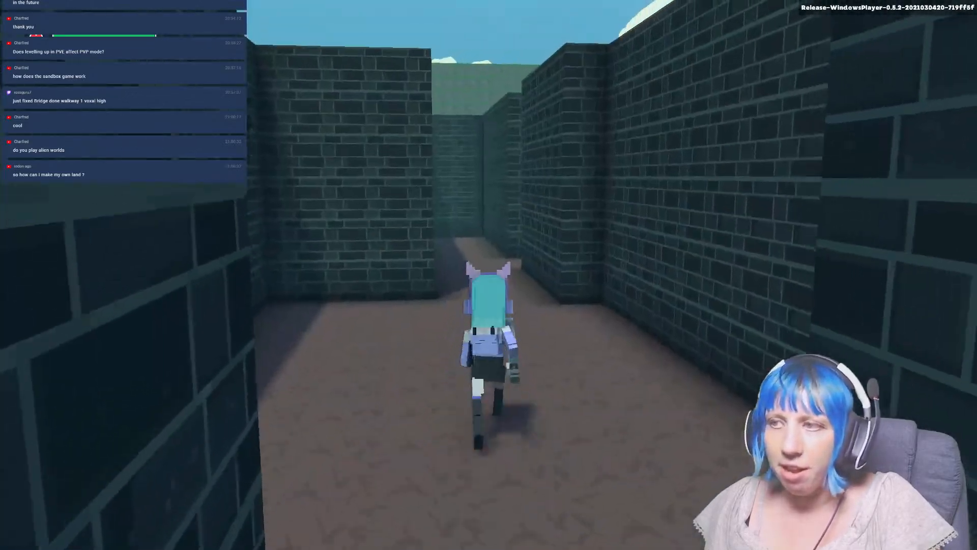
key("w")
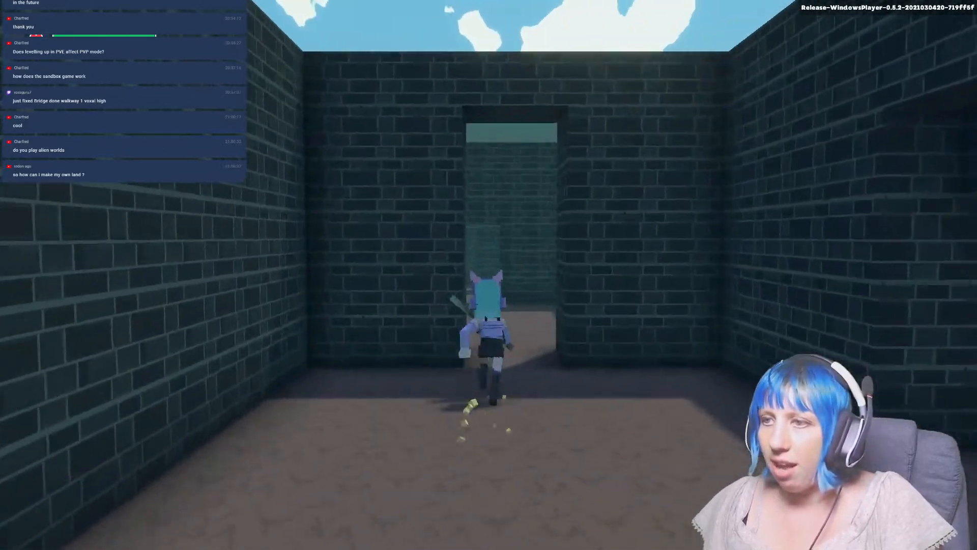
key("w")
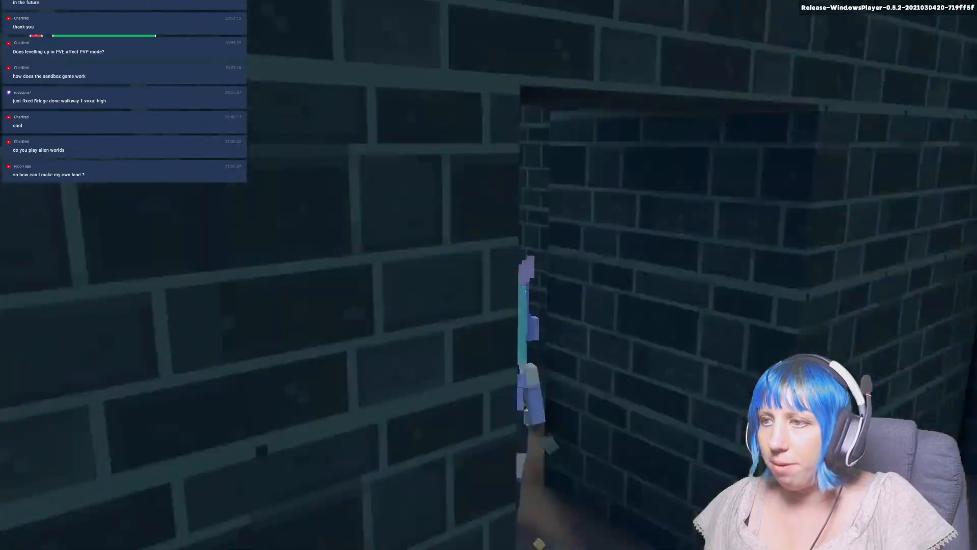
key("w")
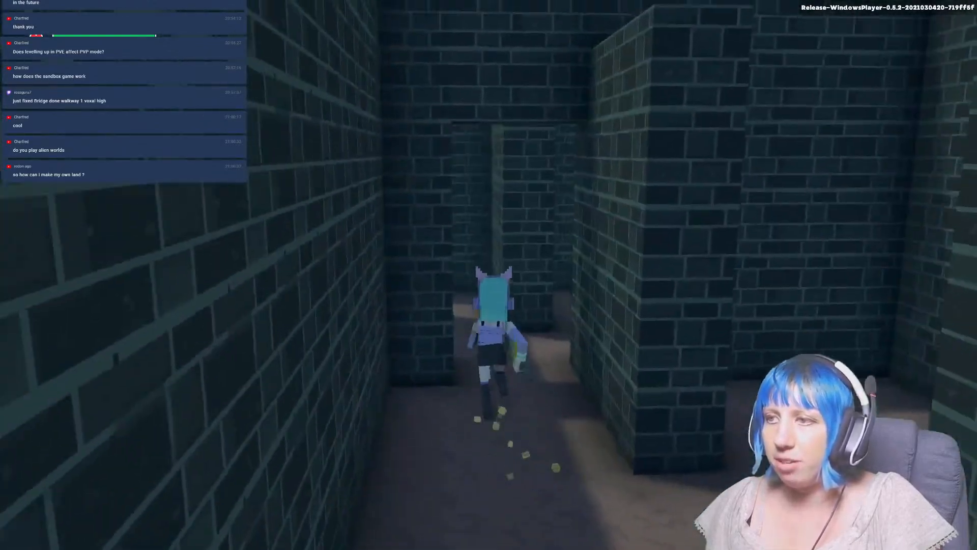
key("w")
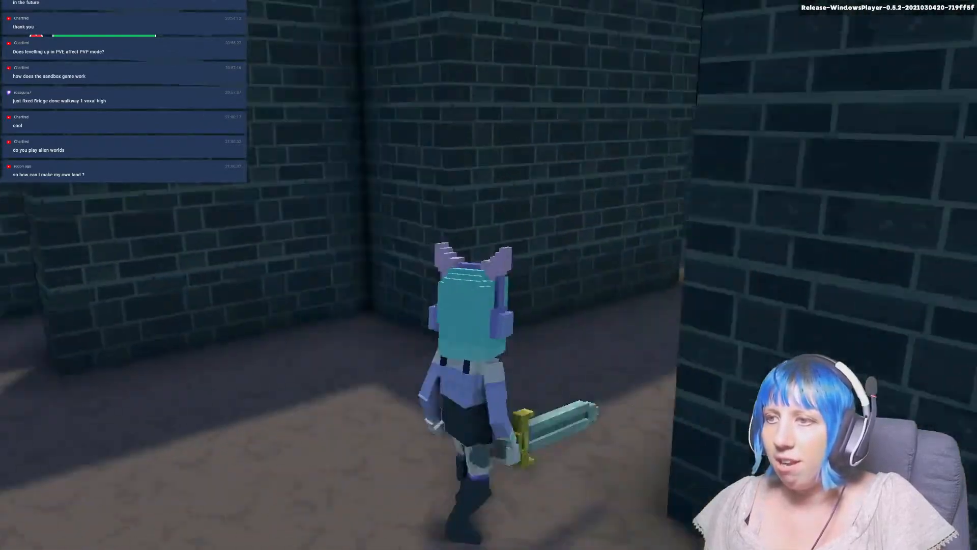
key("w")
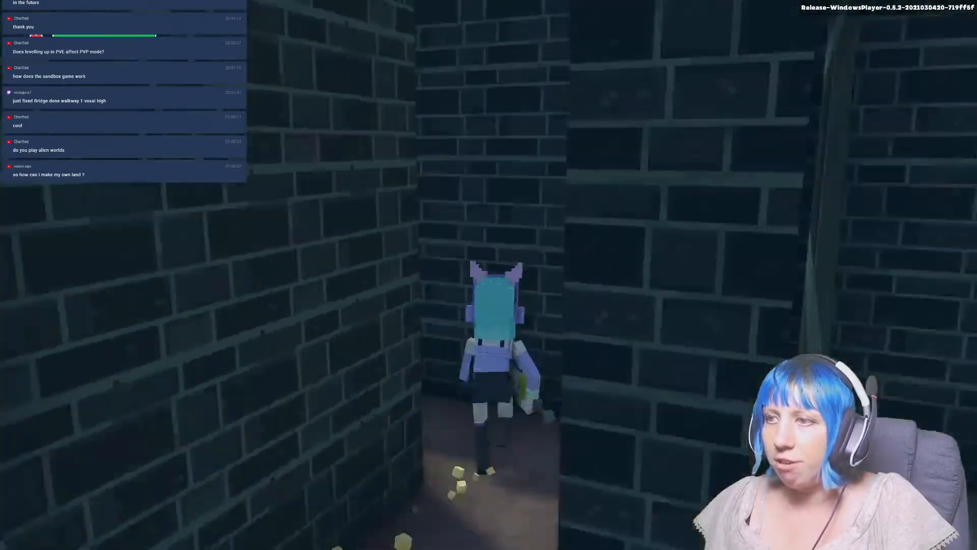
key("Escape")
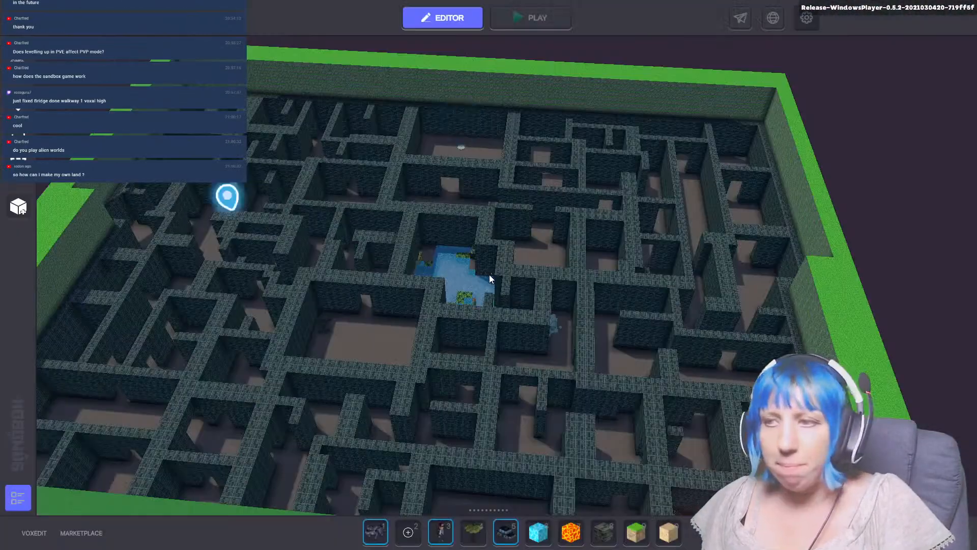
Examine the Escape maze from above, including its central pool, lava corner, corridors and outer grass-topped walls.
middle_click_drag(550, 324, 572, 353)
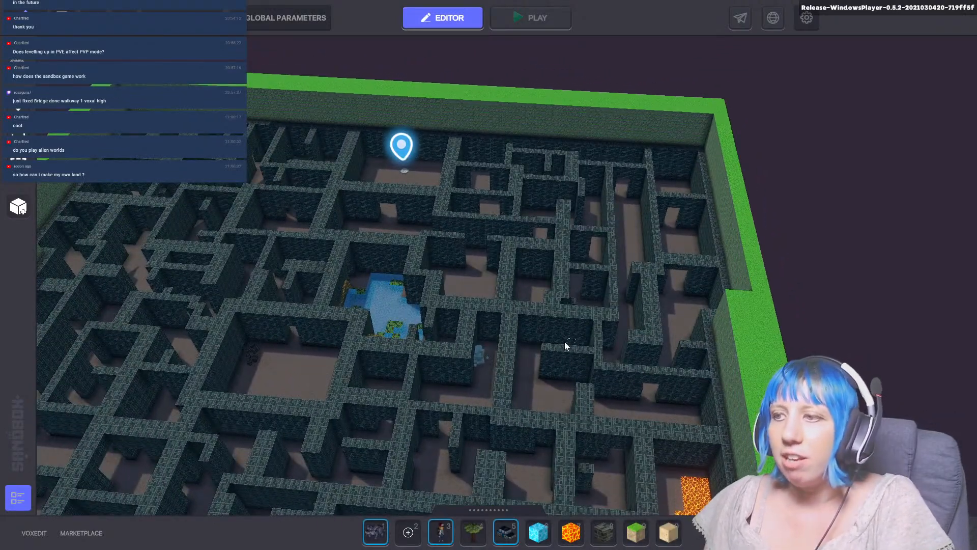
middle_click_drag(482, 387, 450, 207)
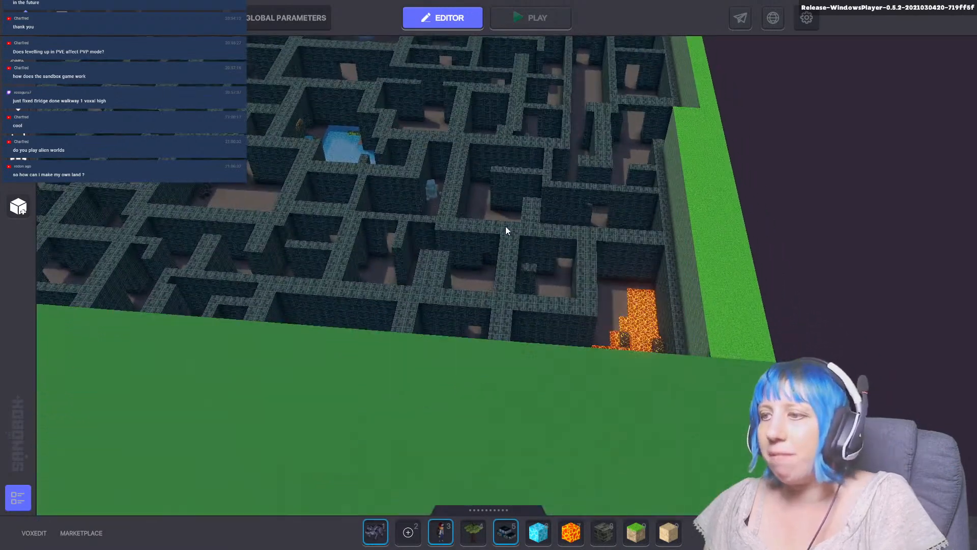
middle_click_drag(627, 344, 650, 454)
right_click_drag(554, 372, 359, 274)
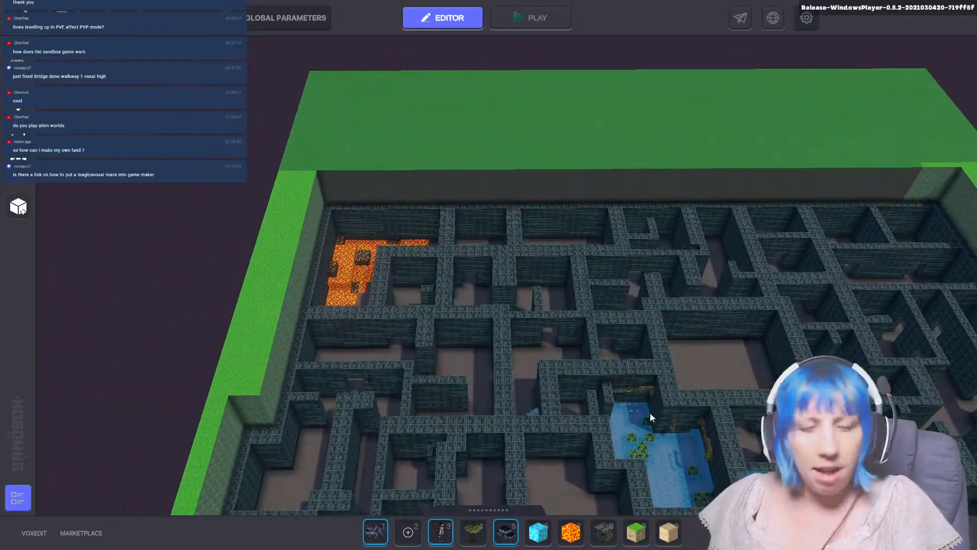
scroll(646, 411, "up", 3)
middle_click_drag(650, 413, 429, 284)
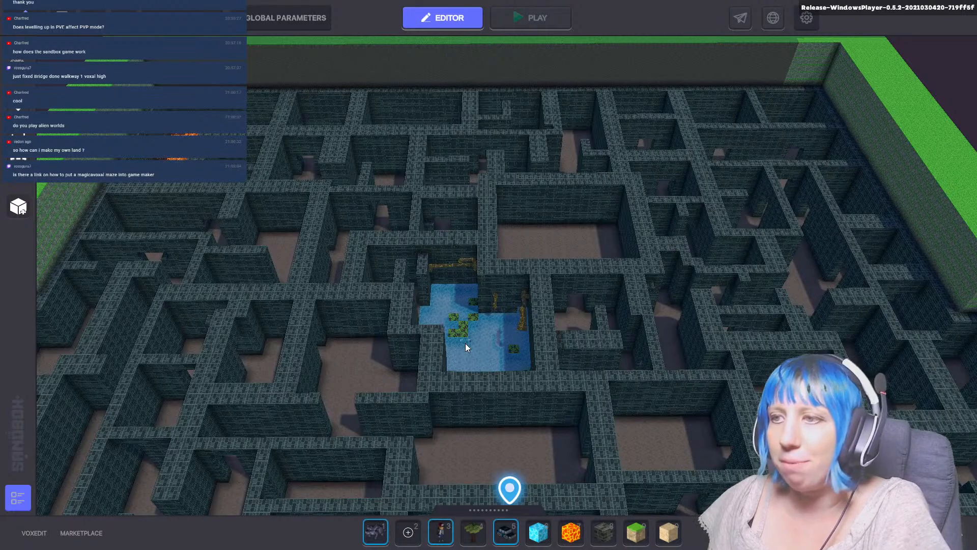
middle_click_drag(476, 343, 333, 305)
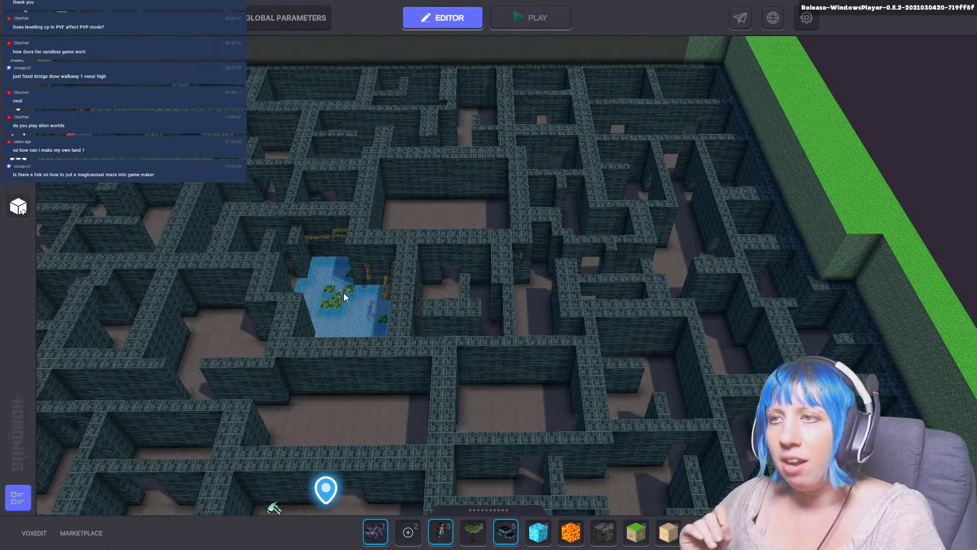
middle_click_drag(418, 285, 498, 317)
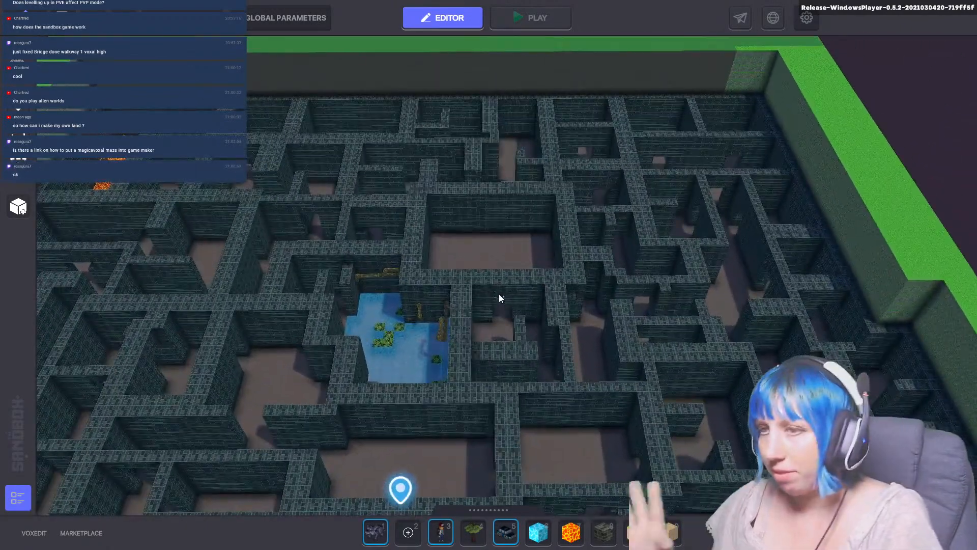
middle_click_drag(500, 223, 493, 456)
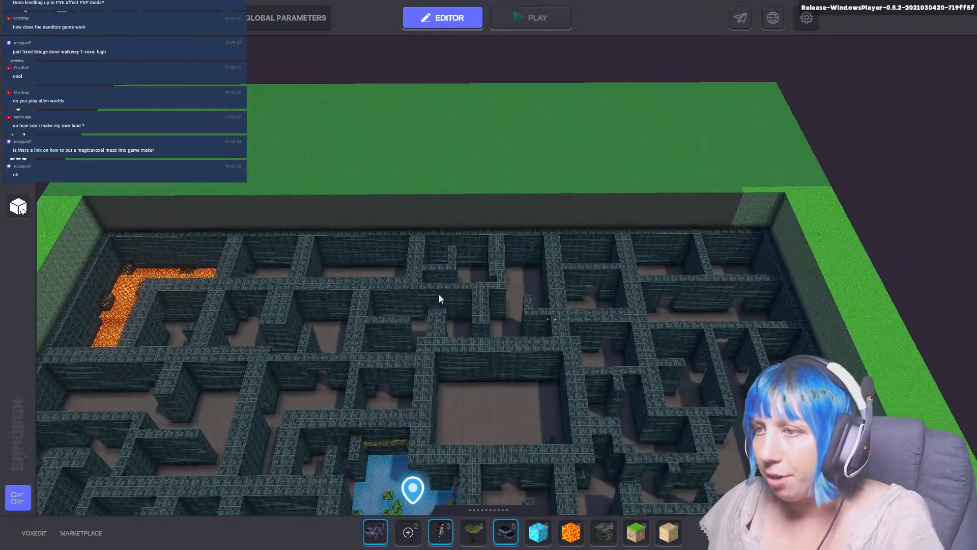
middle_click_drag(353, 397, 289, 264)
middle_click_drag(378, 307, 276, 128)
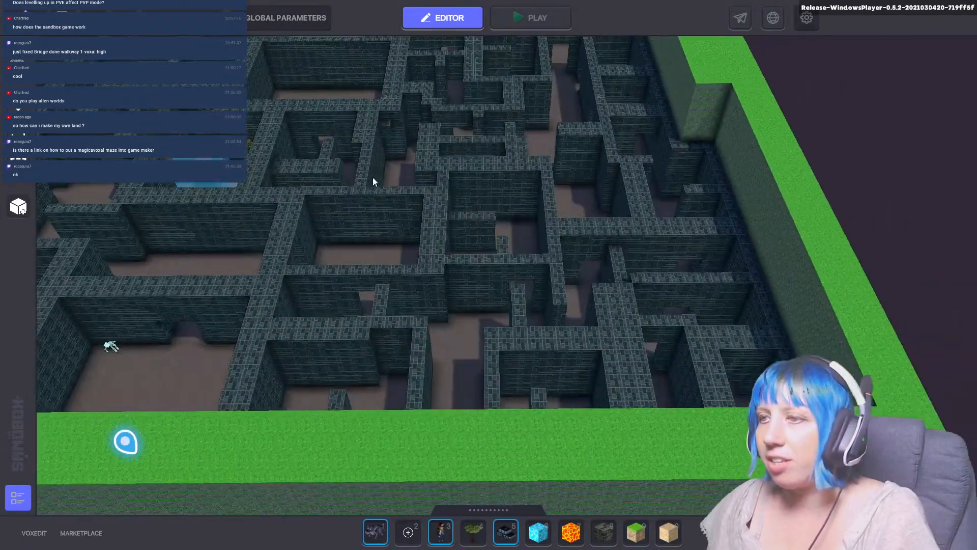
Look over the Escape maze's full layout from several angles, from the skeleton's room and marker to the far lava corner.
middle_click_drag(438, 288, 622, 527)
scroll(595, 341, "down", 2)
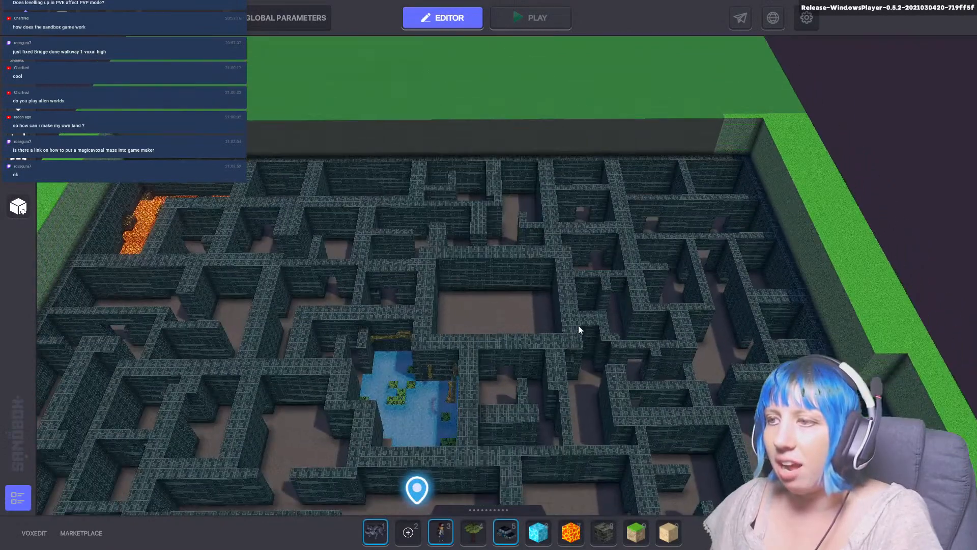
middle_click_drag(527, 347, 476, 314)
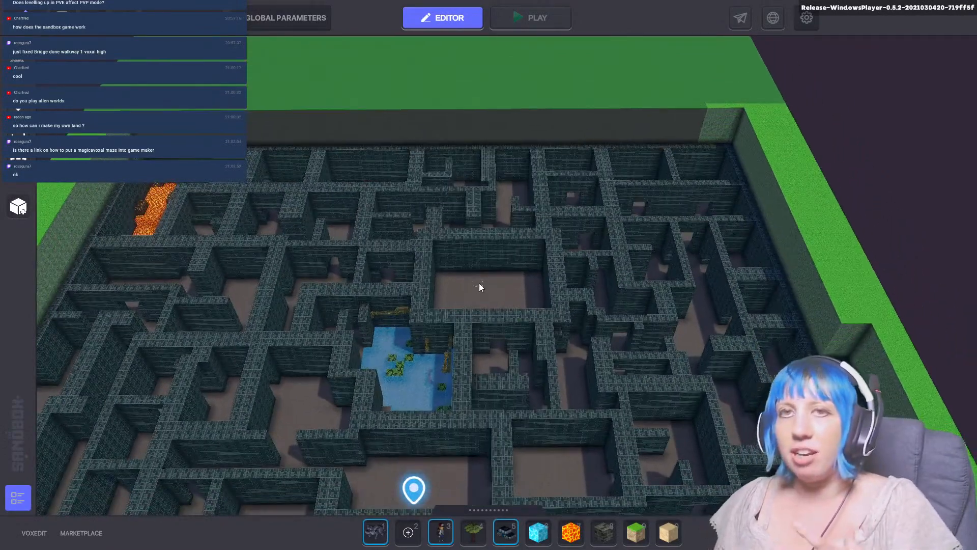
middle_click_drag(479, 283, 488, 23)
middle_click_drag(550, 361, 609, 423)
middle_click_drag(497, 325, 545, 236)
middle_click_drag(526, 298, 528, 475)
middle_click_drag(541, 210, 541, 223)
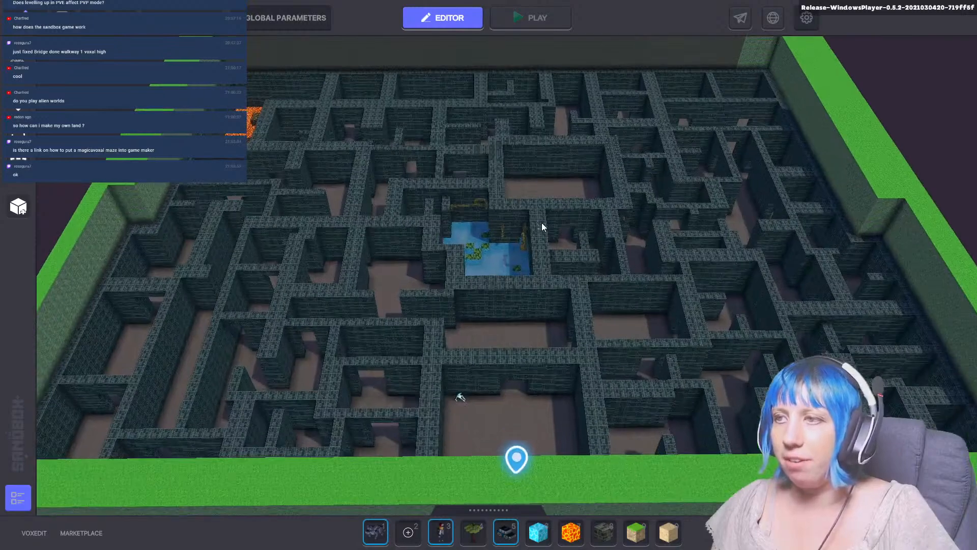
middle_click_drag(535, 183, 530, 312)
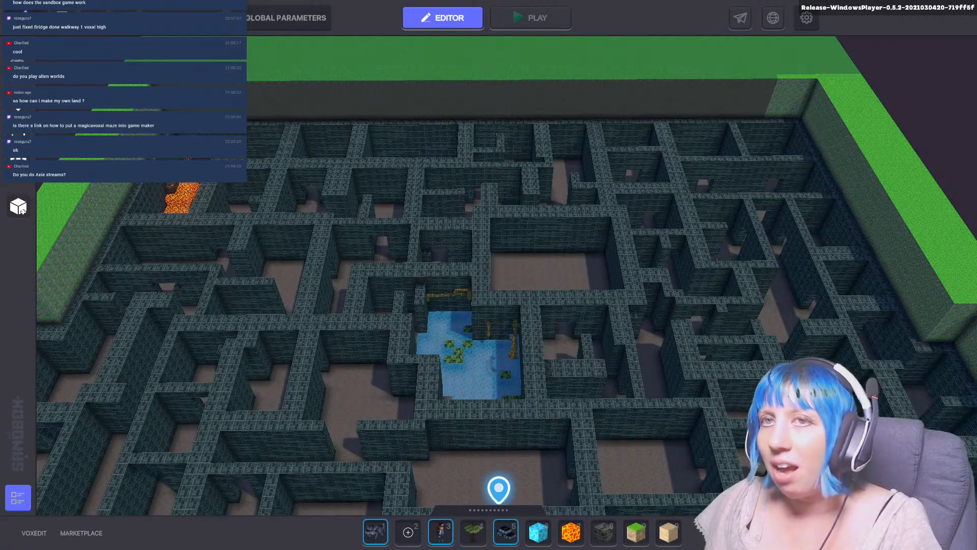
Leave the Escape experience, request quitting Game Maker from the experience list, and switch to VoxEdit's main.vxm model.
key("Escape")
left_click(526, 232)
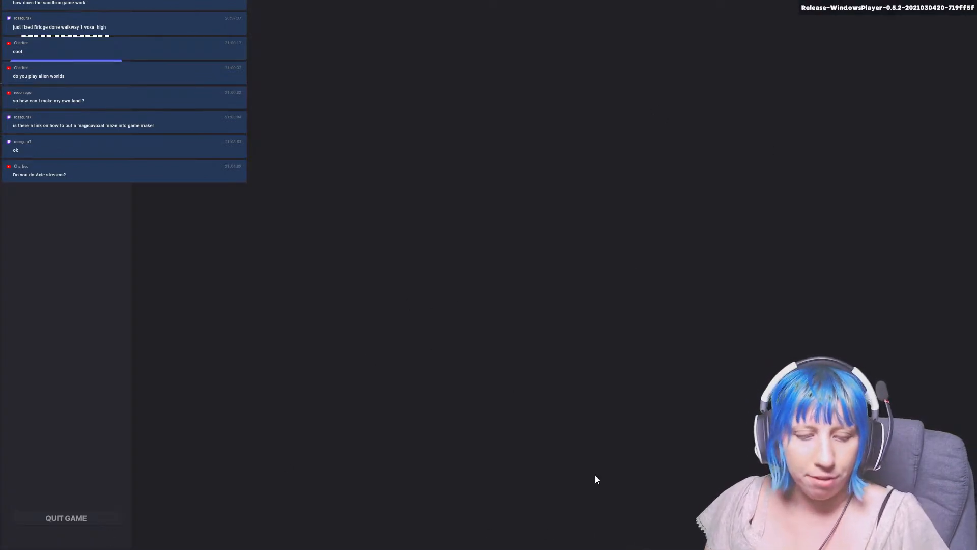
key("super")
left_click(88, 183)
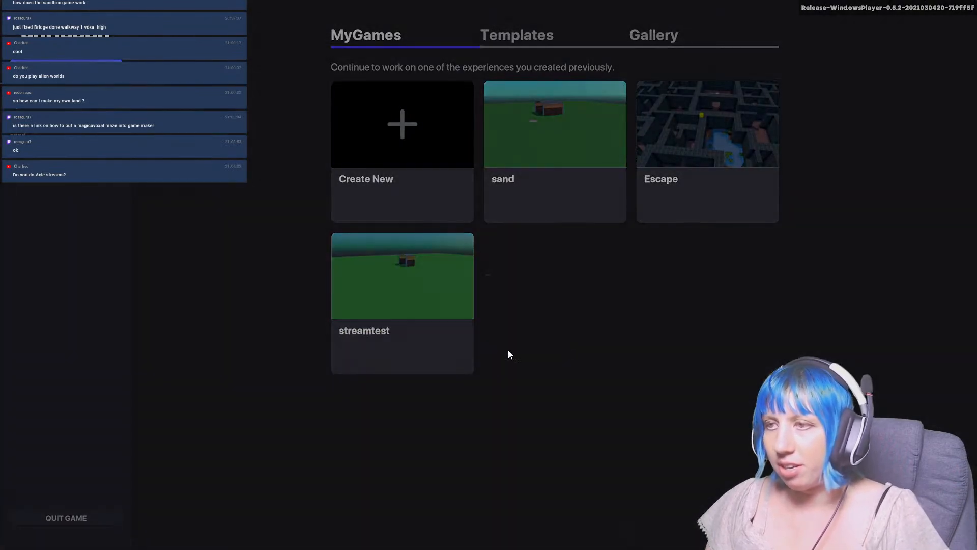
left_click(471, 318)
left_click(96, 518)
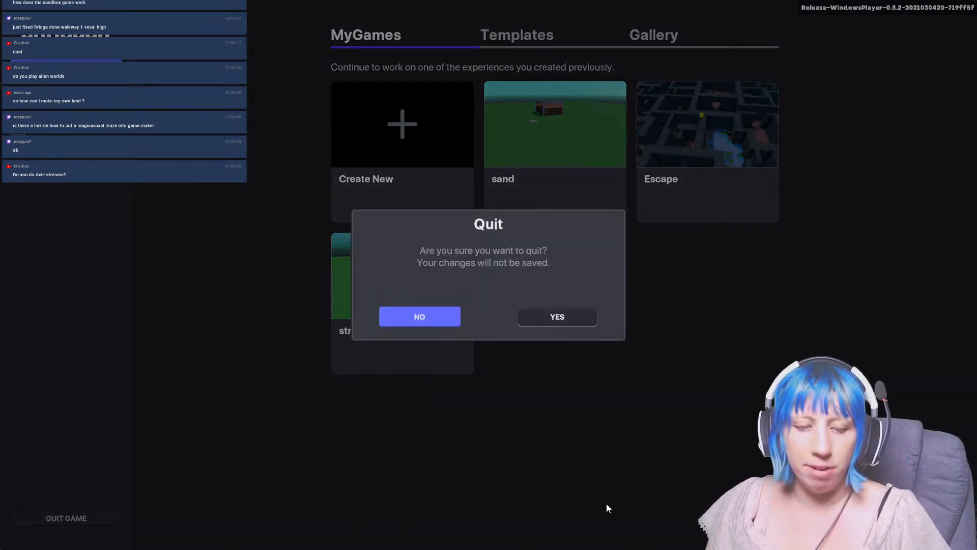
key("super")
left_click(686, 540)
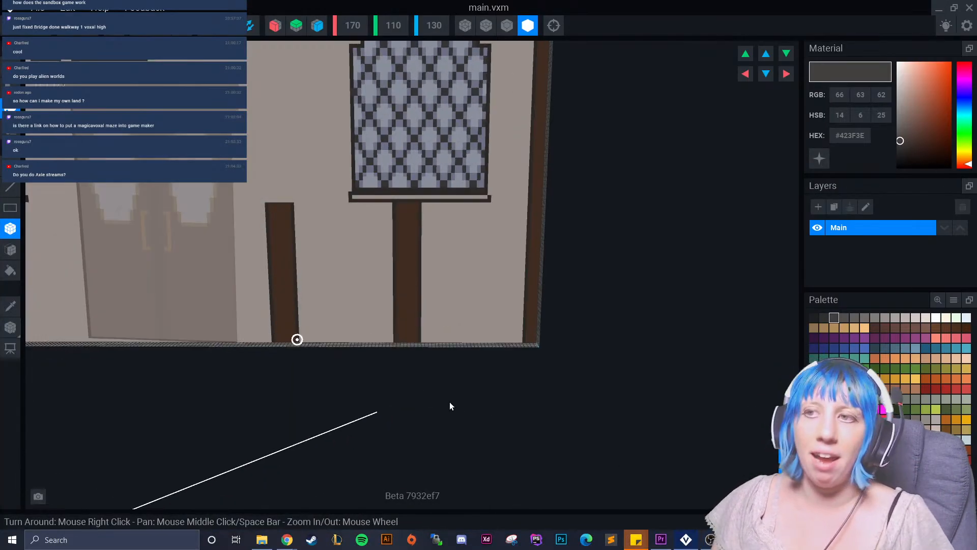
Sample the post's brown and extend the post between the door and the arched window upward by about 29 voxels, 6 voxels wide.
right_click_drag(435, 407, 454, 410)
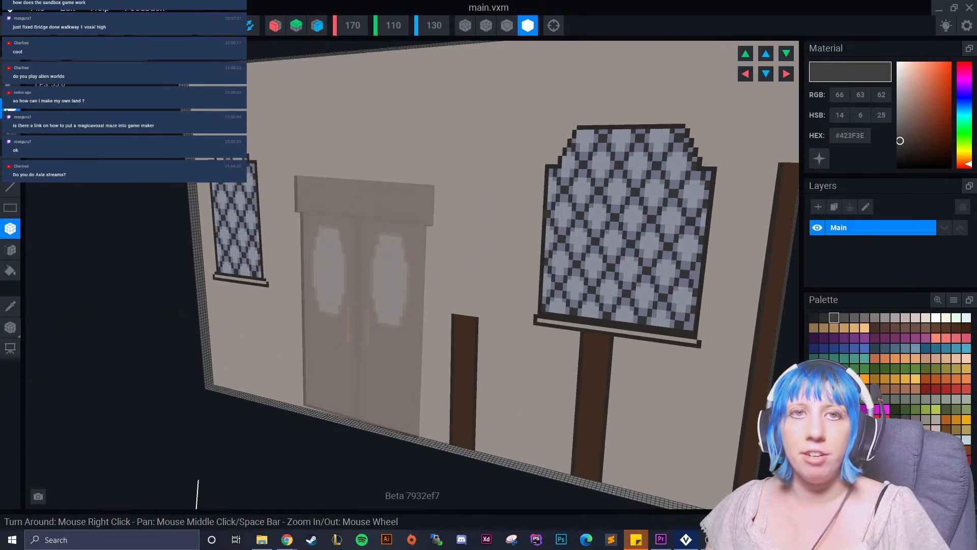
key("XF86AudioLowerVolume")
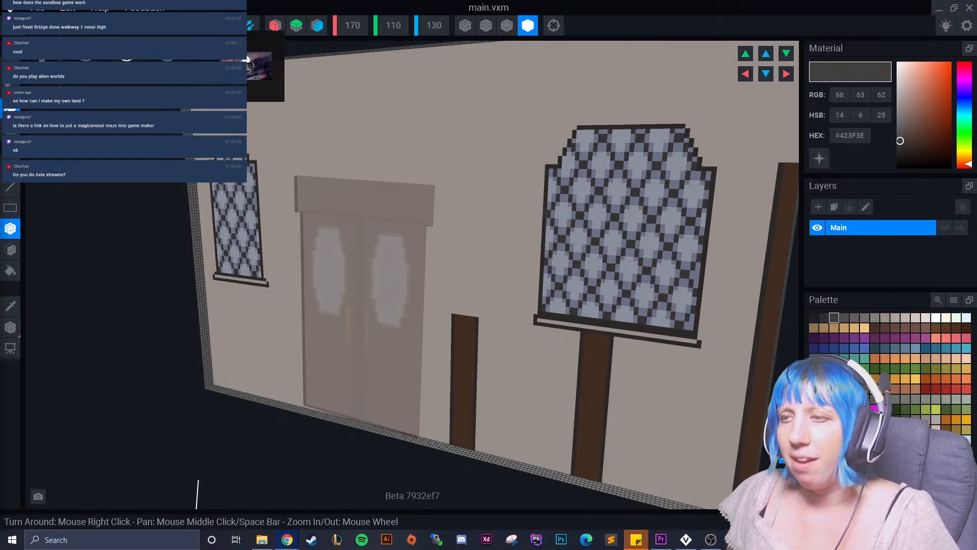
right_click_drag(299, 176, 376, 233)
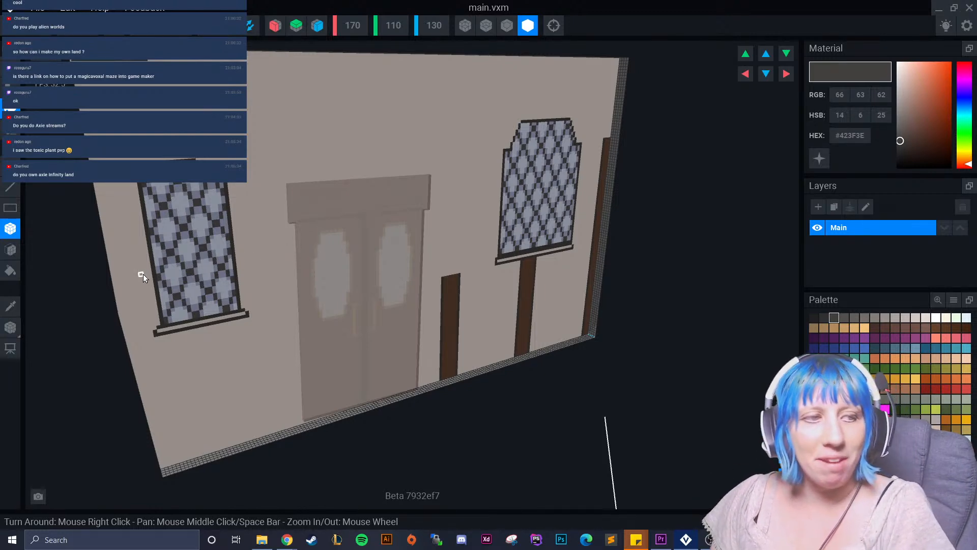
right_click_drag(439, 280, 456, 297)
scroll(487, 296, "up", 2)
scroll(456, 298, "up", 3)
middle_click_drag(425, 306, 463, 360)
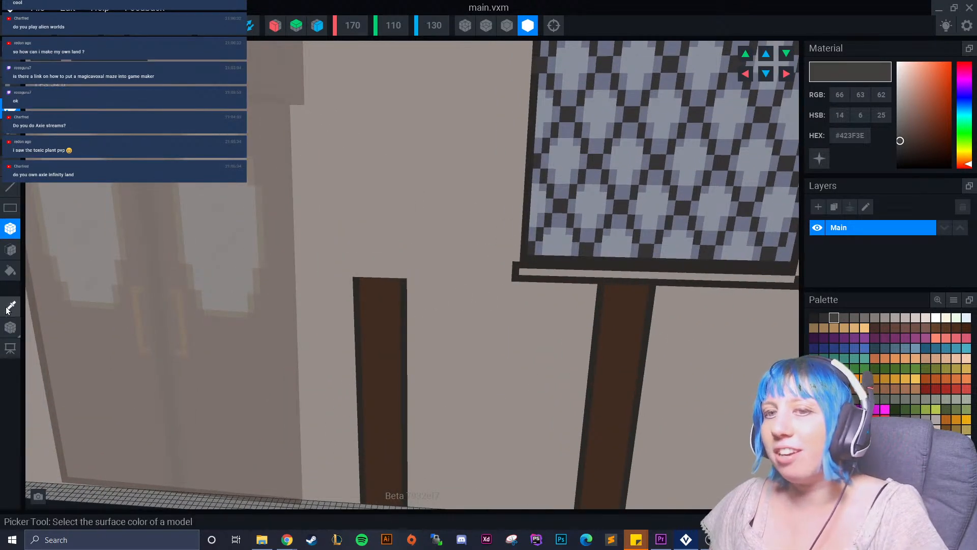
left_click(400, 308, "alt")
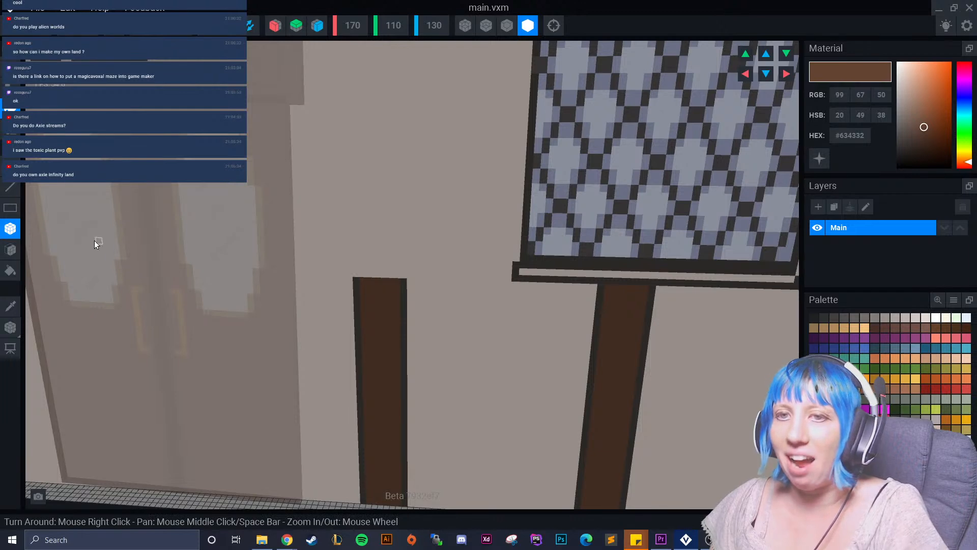
left_click_drag(366, 272, 394, 77)
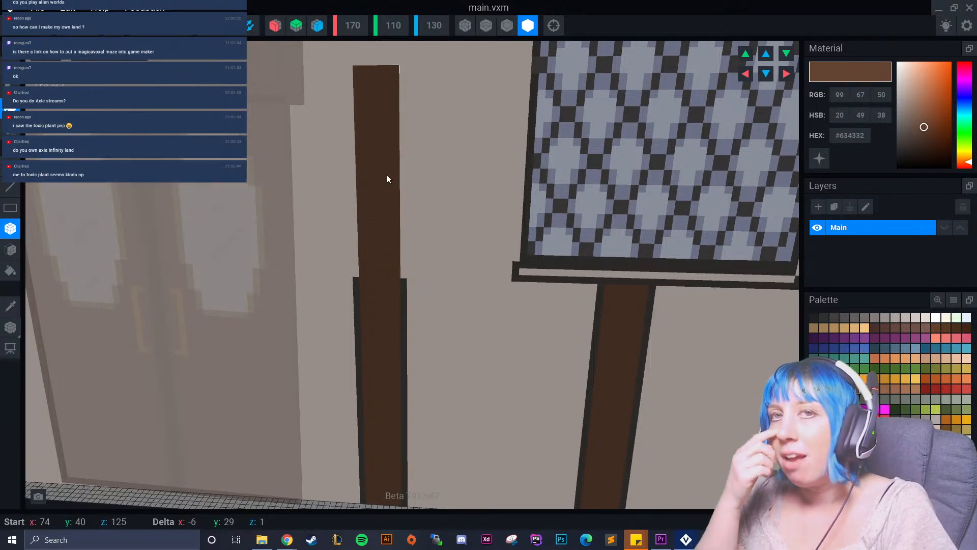
left_click_drag(387, 178, 388, 178)
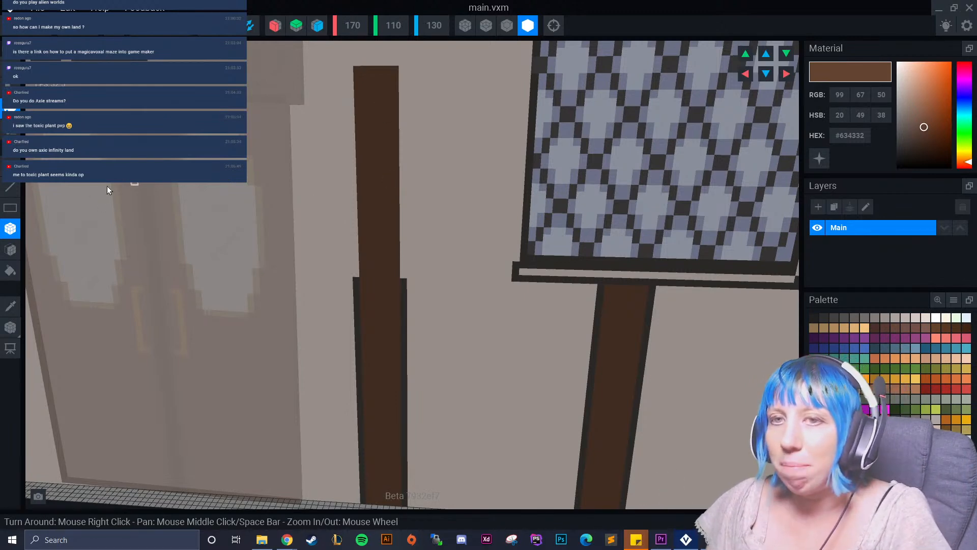
Sample the dark outline colour #423F3E and add one-voxel-wide outlines along both sides of the extended post beside the door.
left_click(10, 306)
left_click(356, 300)
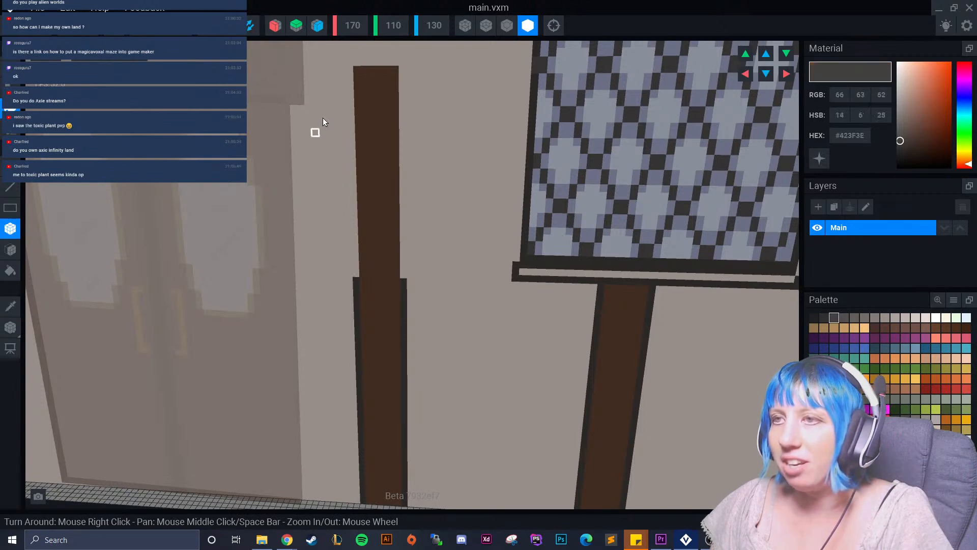
left_click_drag(350, 69, 369, 253)
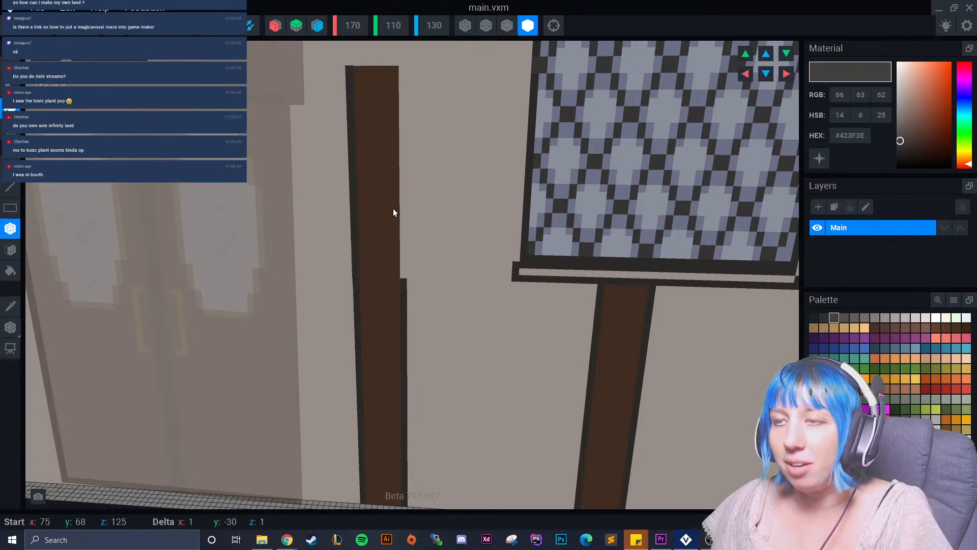
left_click_drag(402, 71, 399, 70)
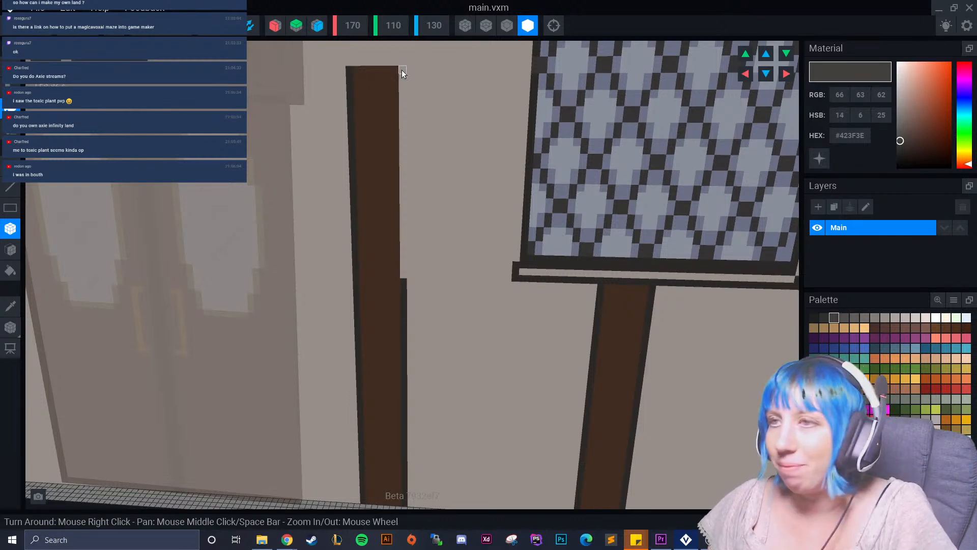
left_click_drag(402, 69, 403, 230)
Examine the front wall's posts, door and windows, and compare them with the timber framing under the adjoining wall's wide window.
left_click_drag(612, 259, 437, 332)
scroll(331, 327, "down", 5)
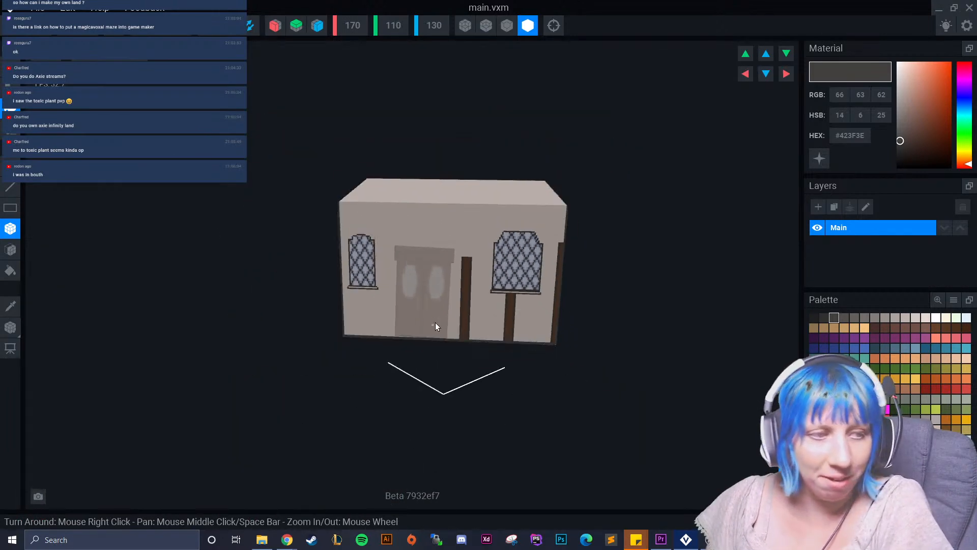
scroll(397, 323, "up", 6)
scroll(438, 306, "down", 5)
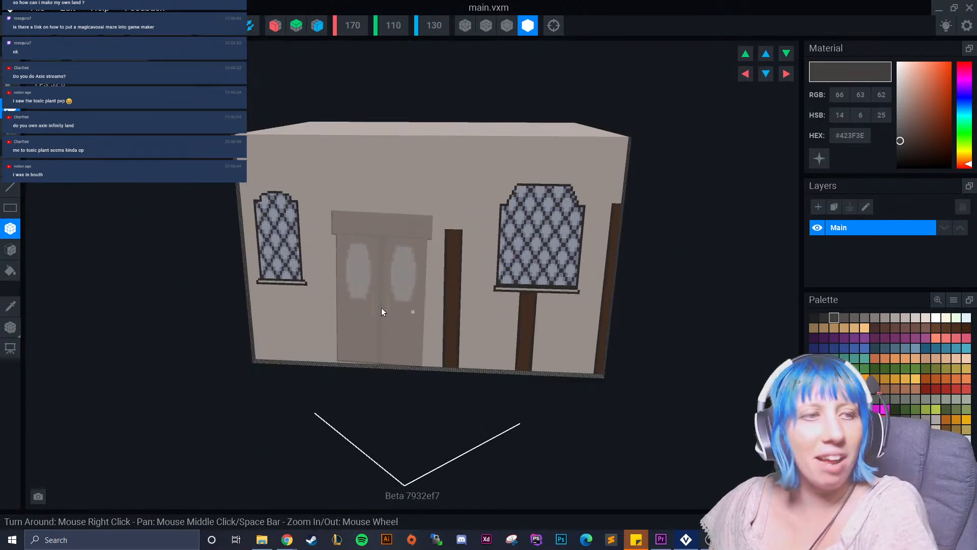
scroll(396, 310, "up", 6)
scroll(409, 273, "down", 5)
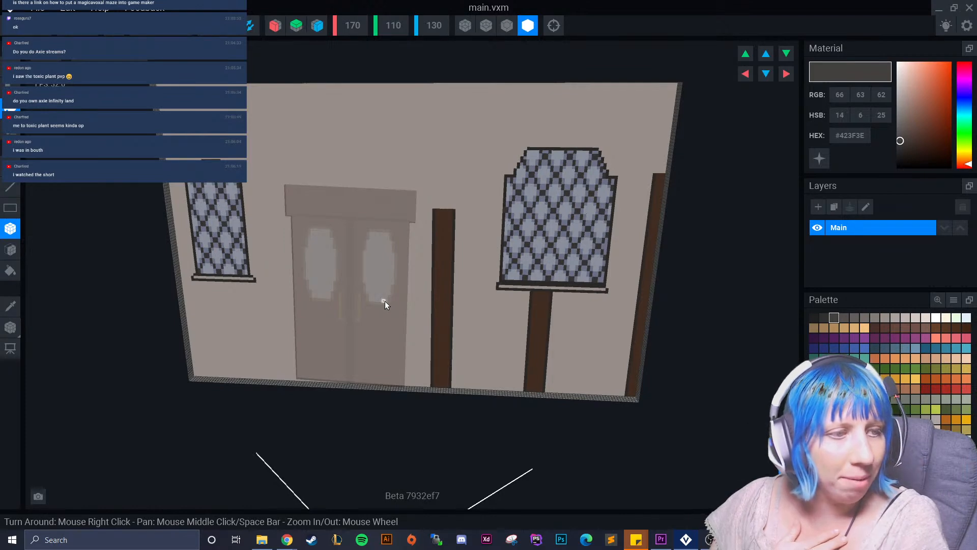
scroll(439, 290, "up", 3)
right_click_drag(610, 283, 610, 283)
scroll(606, 284, "down", 6)
right_click_drag(558, 300, 636, 307)
scroll(642, 307, "up", 8)
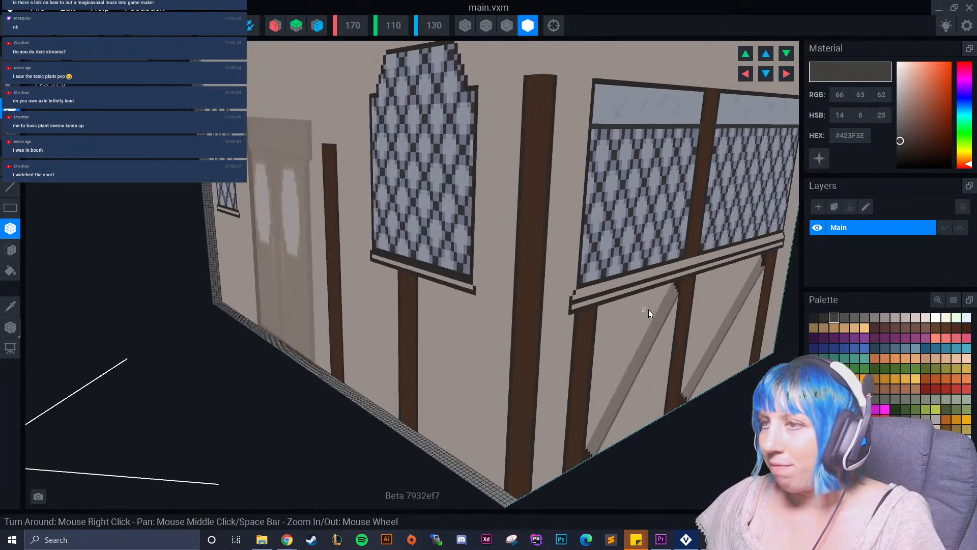
scroll(559, 333, "down", 8)
right_click_drag(560, 333, 548, 310)
scroll(568, 304, "down", 2)
scroll(549, 310, "up", 5)
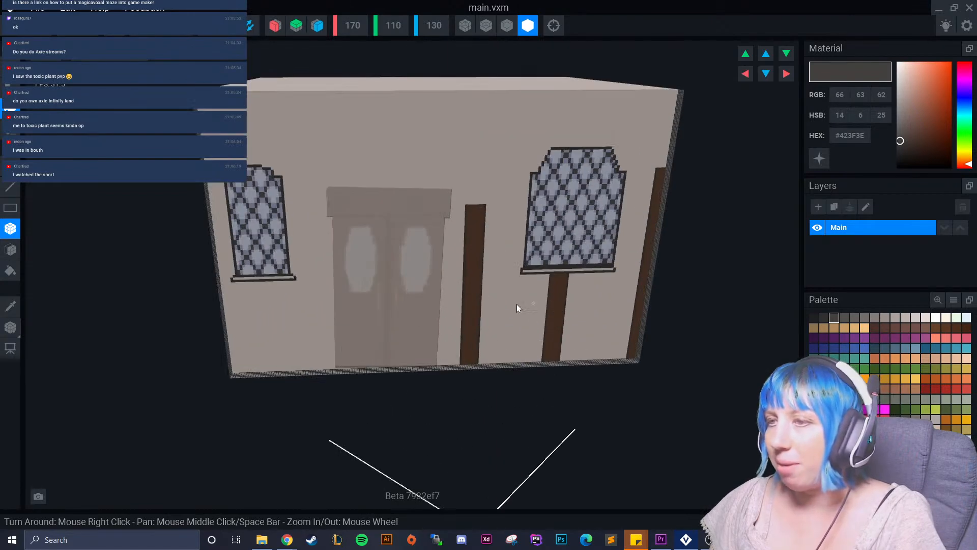
Close main.vxm with its changes saved, and clear the selection in the final tavern.vxr assembly.
left_click(20, 34)
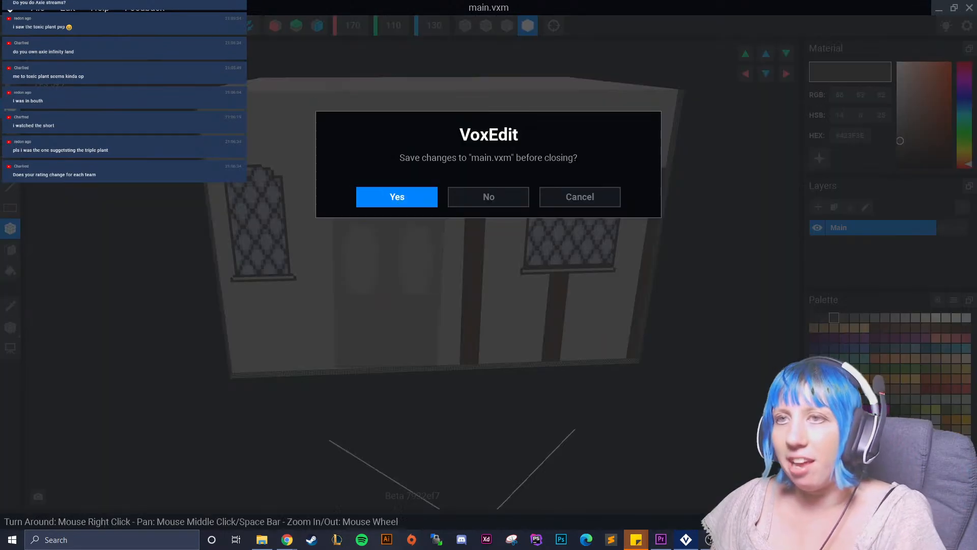
left_click(402, 196)
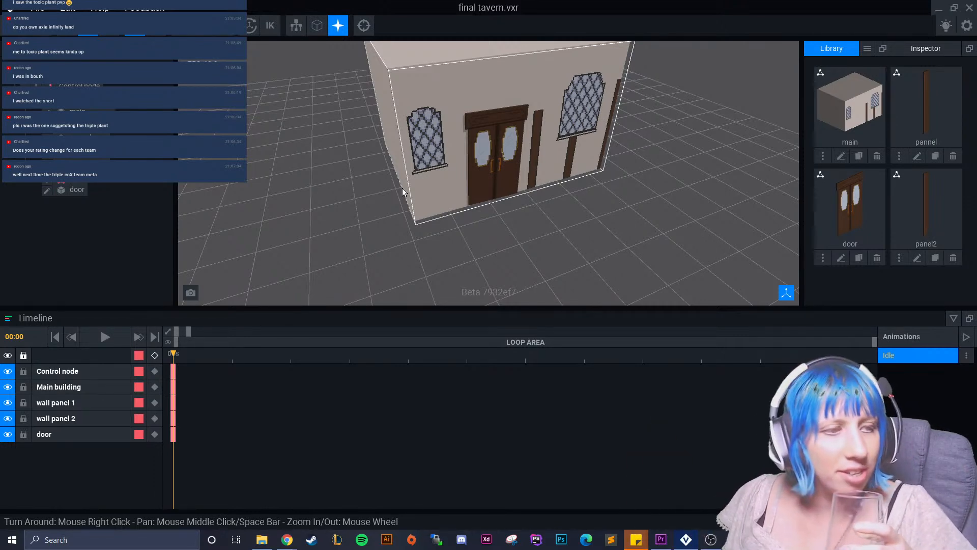
left_click(402, 191)
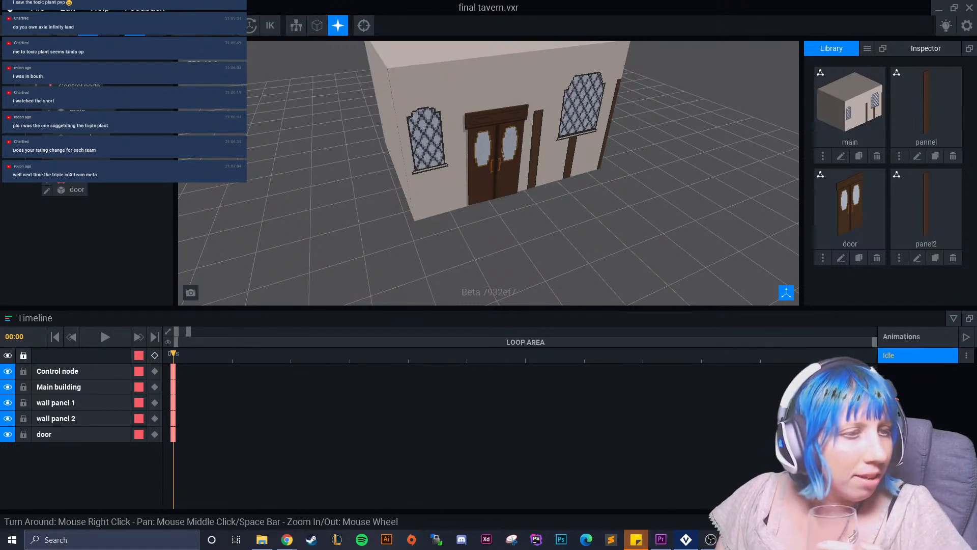